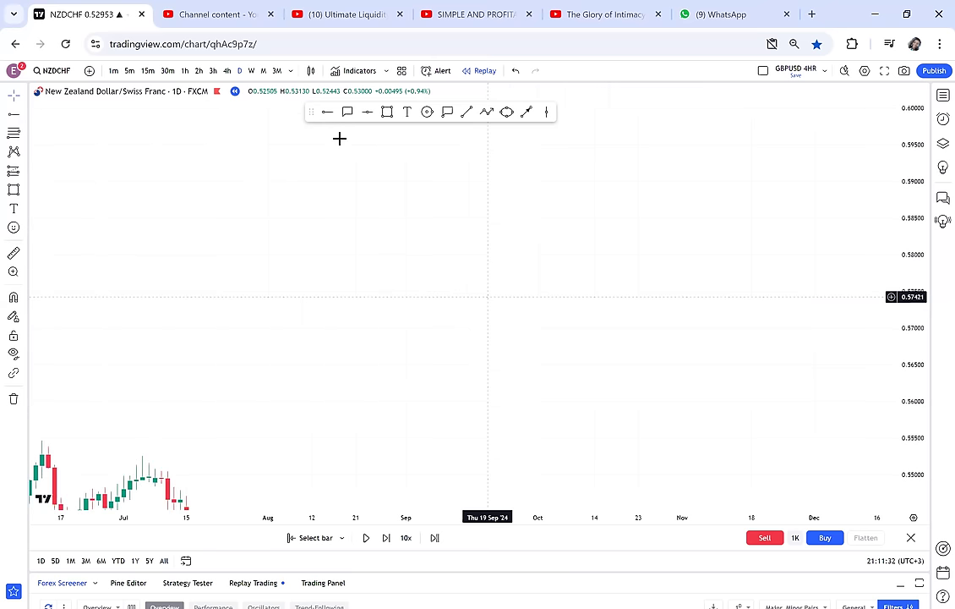
# Draw a horizontal ray across the empty chart area at about 0.58707 as the resistance level.
pyautogui.click(328, 112)
pyautogui.click(242, 205)
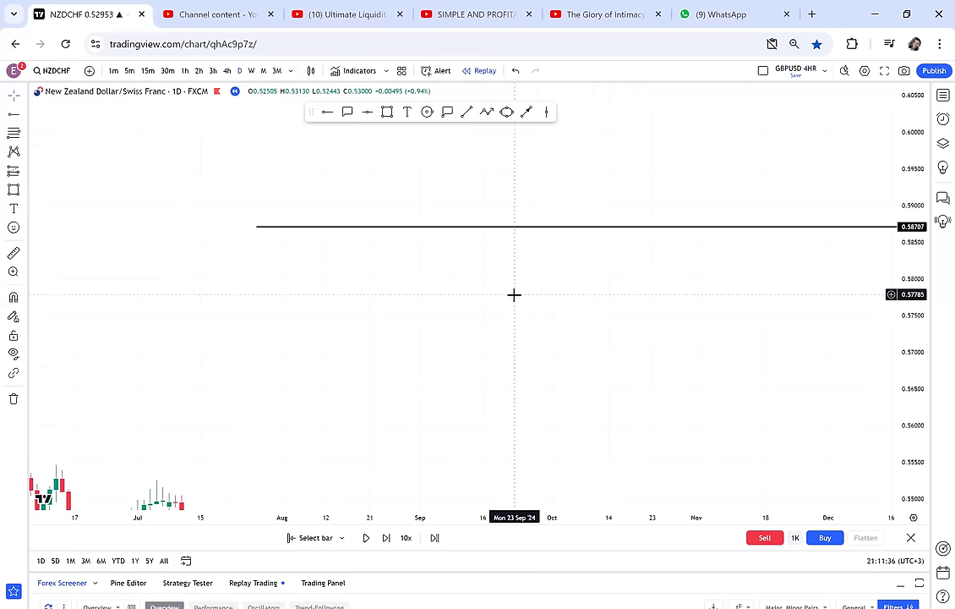
pyautogui.moveTo(521, 294); pyautogui.dragTo(508, 307)
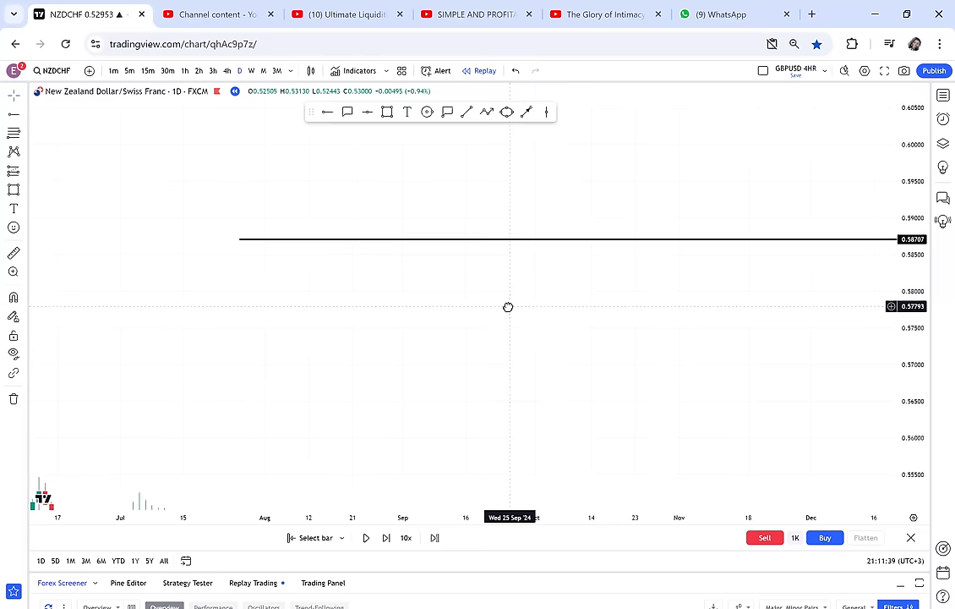
# Draw a rectangle from about 0.58599 to 0.57557 between 8 and 20 August, just under the ray, and fill it green.
pyautogui.click(386, 112)
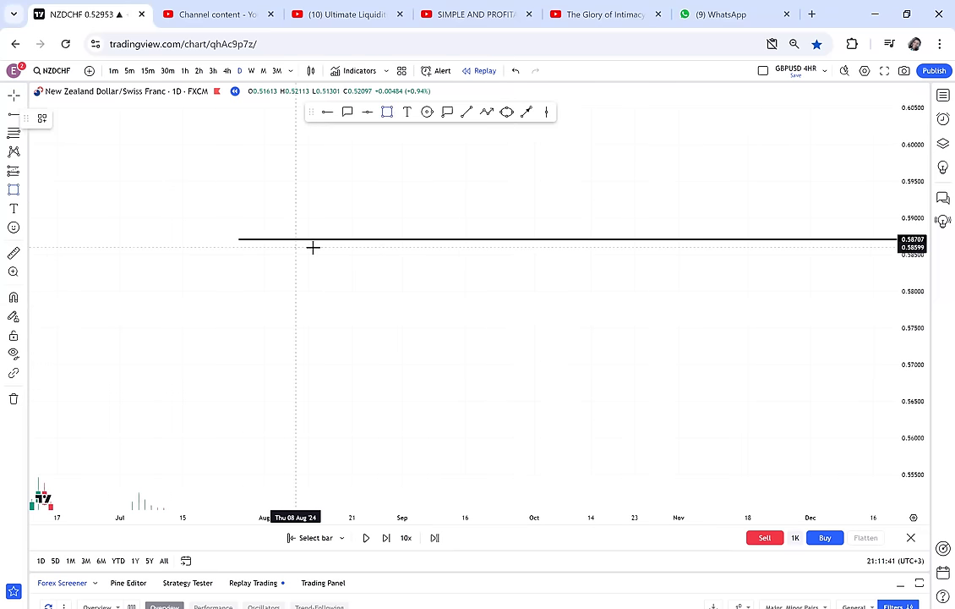
pyautogui.click(295, 247)
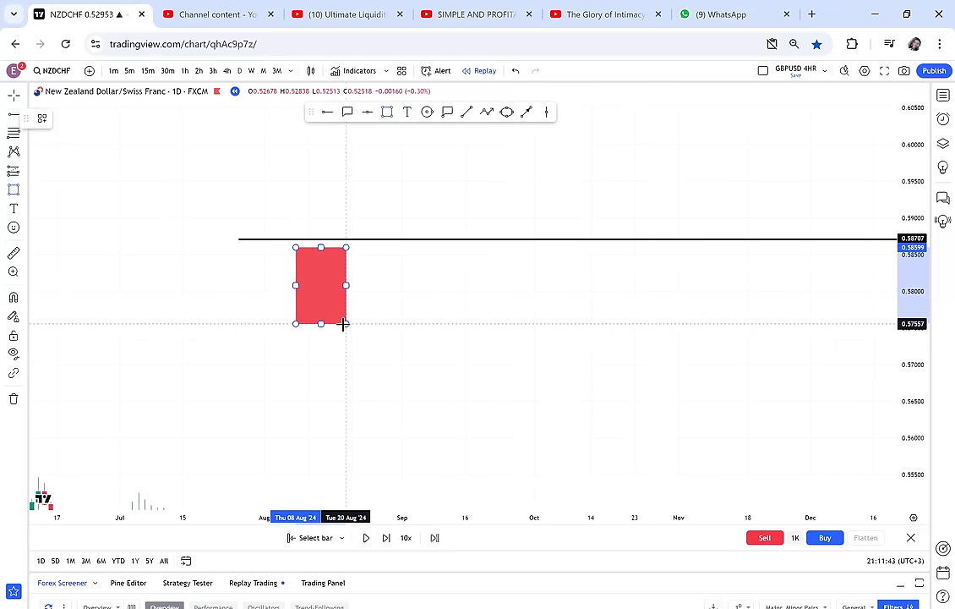
pyautogui.click(344, 324)
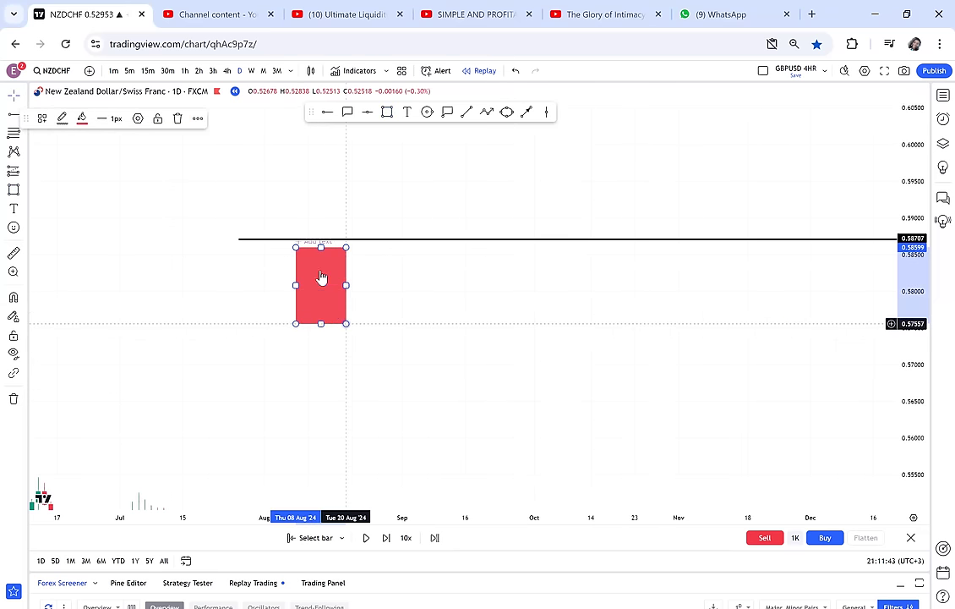
pyautogui.click(82, 118)
pyautogui.click(117, 155)
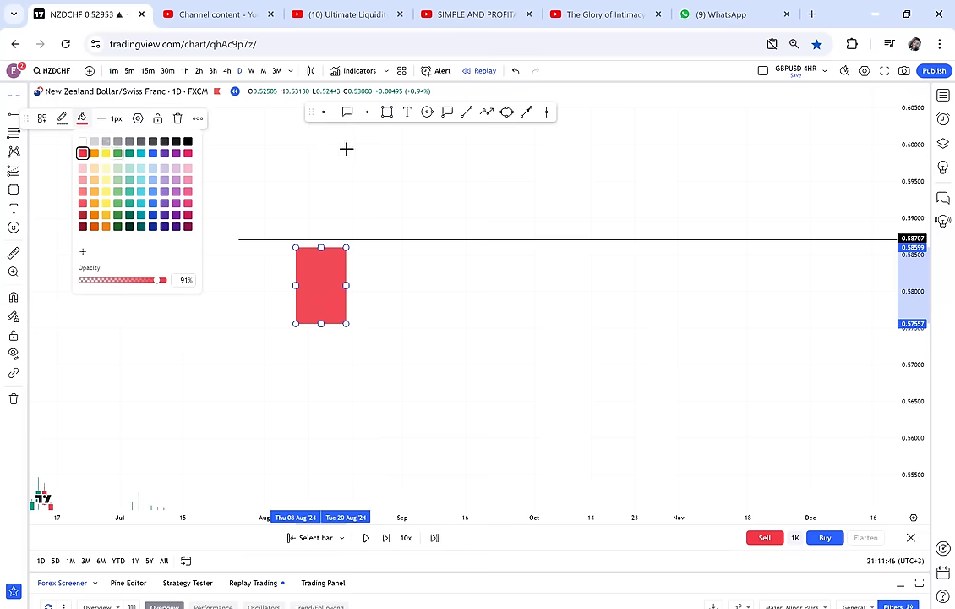
# Draw a second rectangle from about 0.58571 to 0.57914 between 22 August and 3 September, and fill it red.
pyautogui.click(384, 118)
pyautogui.click(358, 250)
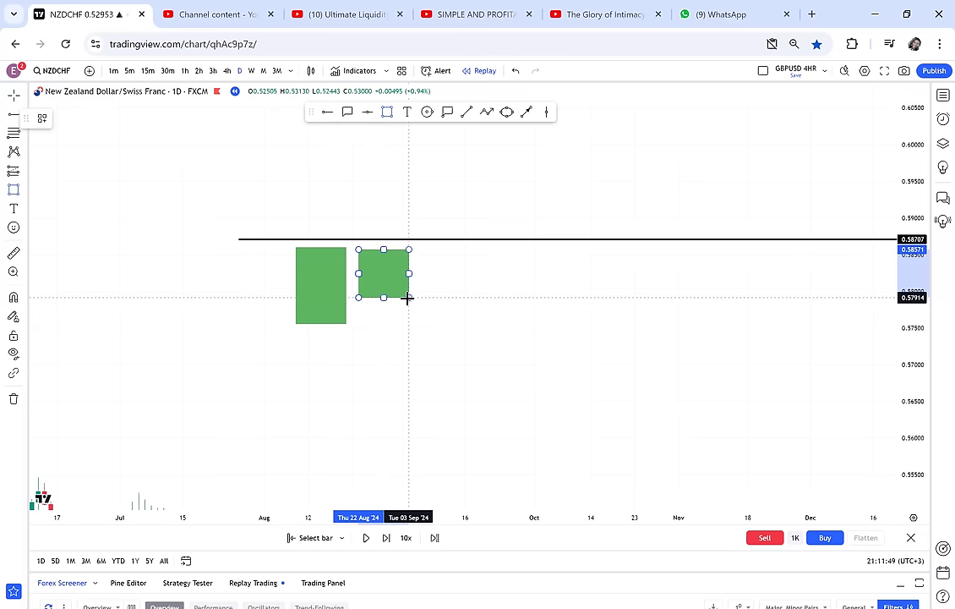
pyautogui.click(409, 297)
pyautogui.click(82, 118)
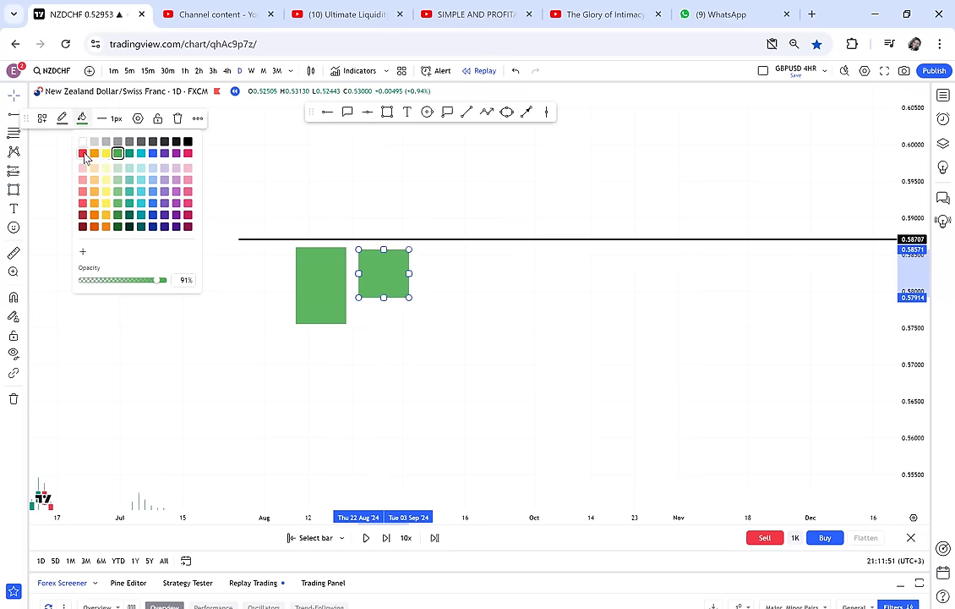
pyautogui.click(83, 150)
# Add a short green trend-line wick on top of the green candle and raise the resistance ray to about 0.58749.
pyautogui.click(466, 116)
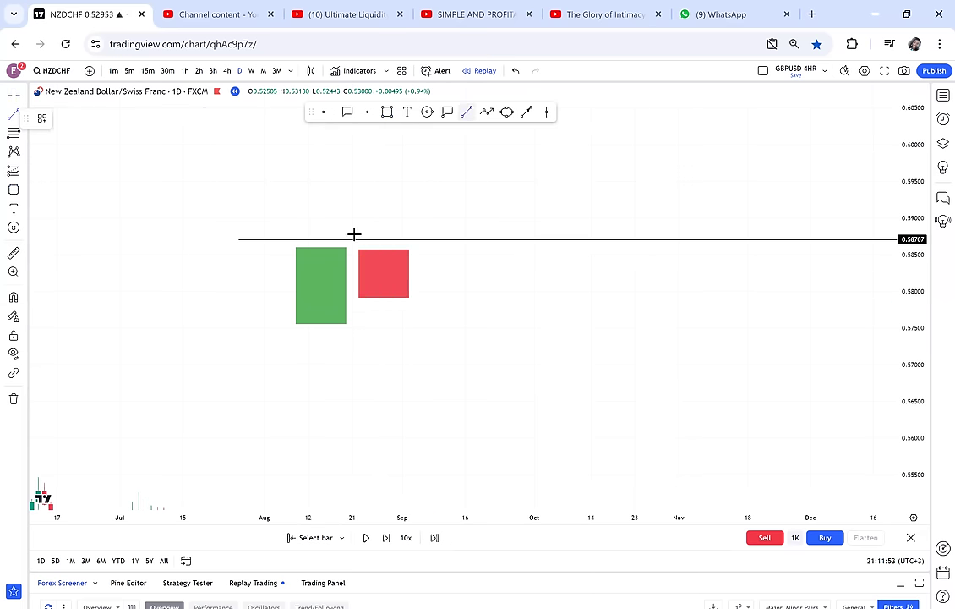
pyautogui.click(321, 239)
pyautogui.click(321, 256)
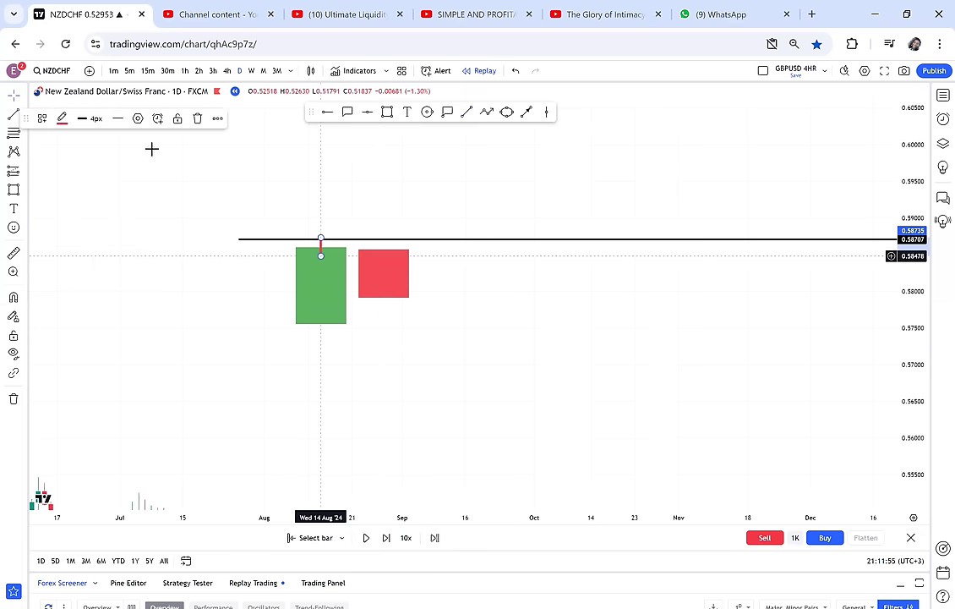
pyautogui.click(62, 119)
pyautogui.click(98, 157)
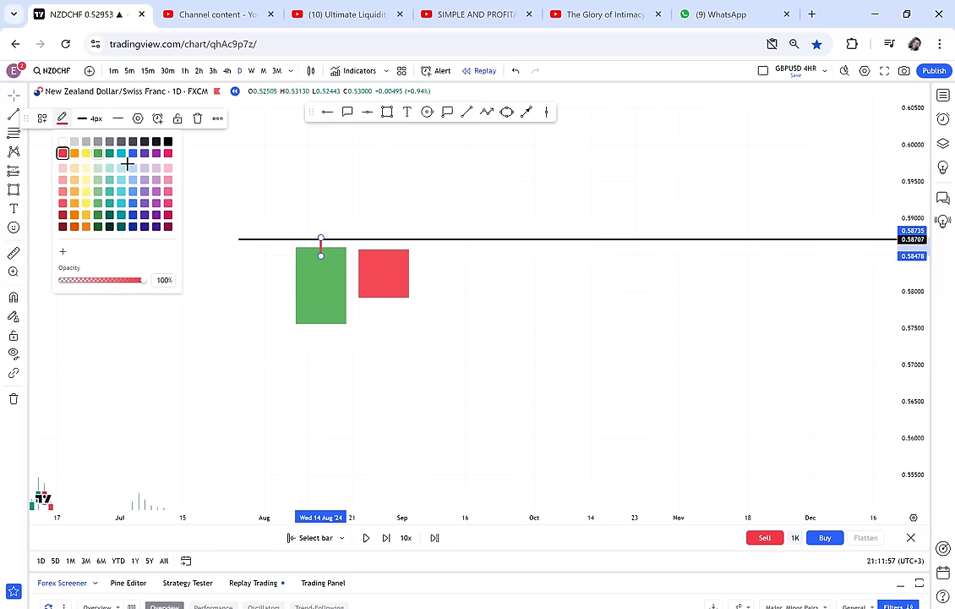
pyautogui.moveTo(484, 240); pyautogui.dragTo(497, 236)
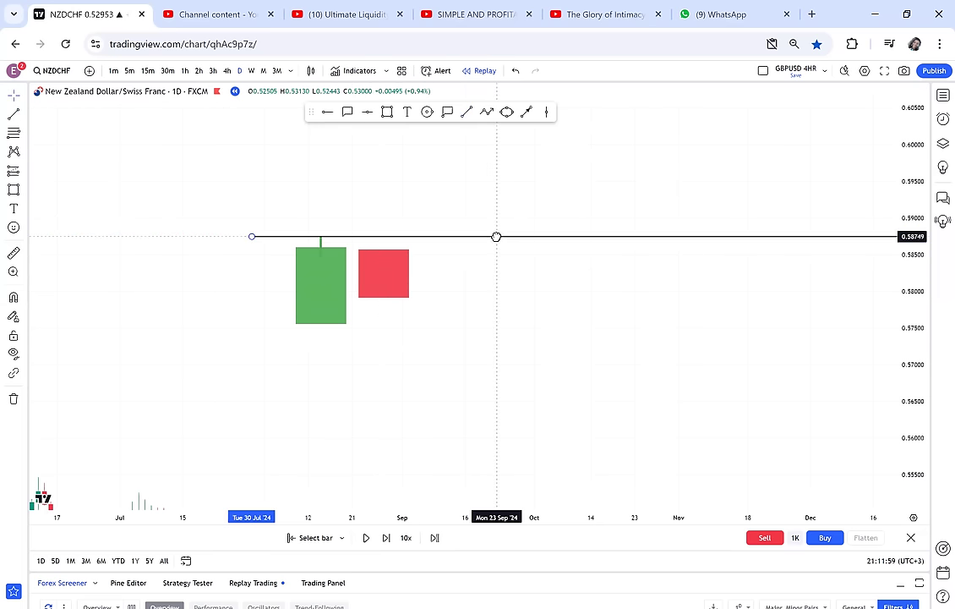
# Add a text note above the resistance ray with the heading "3 THINGS THAT HAPPENS AT RESISTANCE".
pyautogui.moveTo(692, 187); pyautogui.dragTo(609, 216)
pyautogui.click(405, 113)
pyautogui.click(464, 146)
pyautogui.write('3')
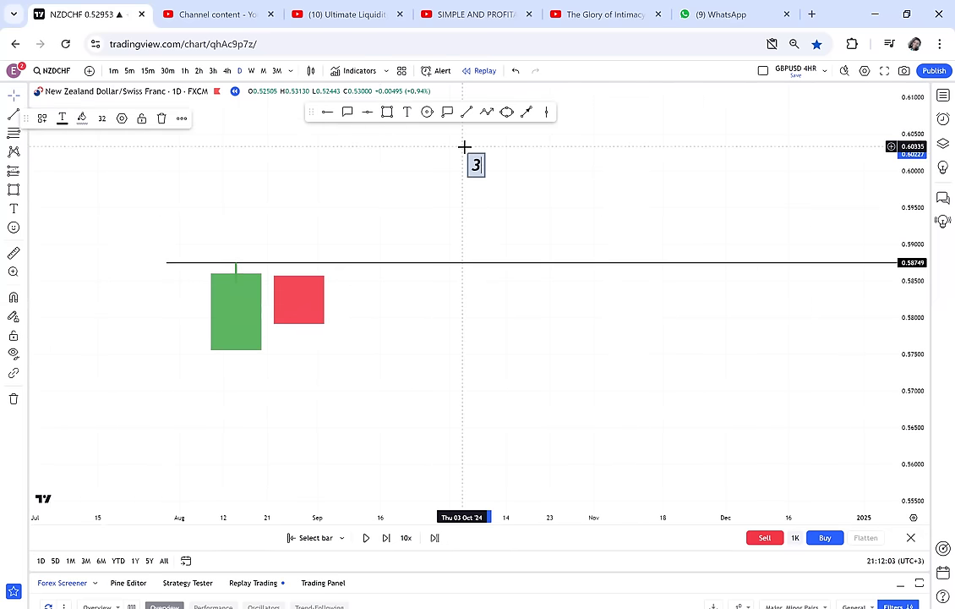
pyautogui.write(' THIN')
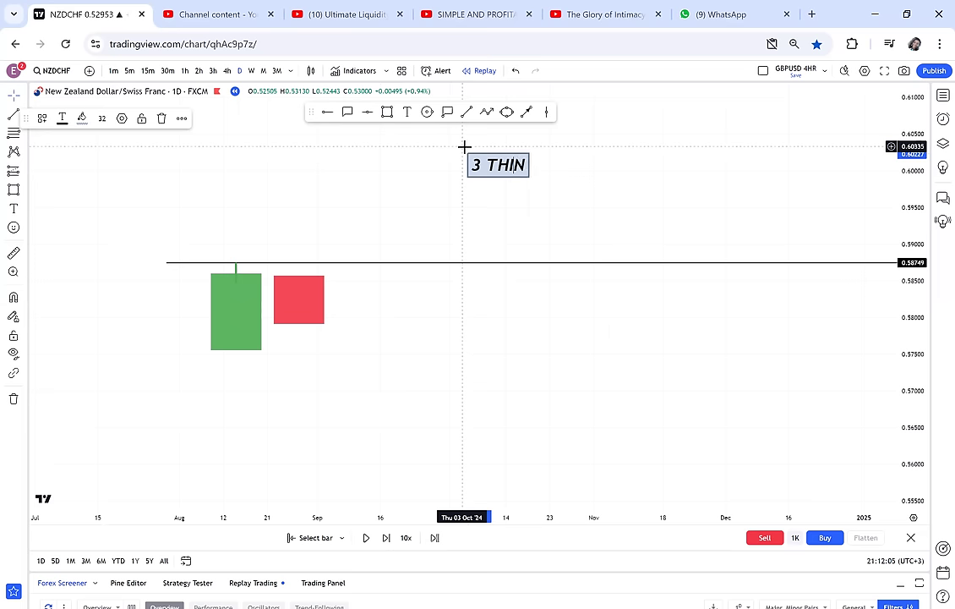
pyautogui.write('GS THAT')
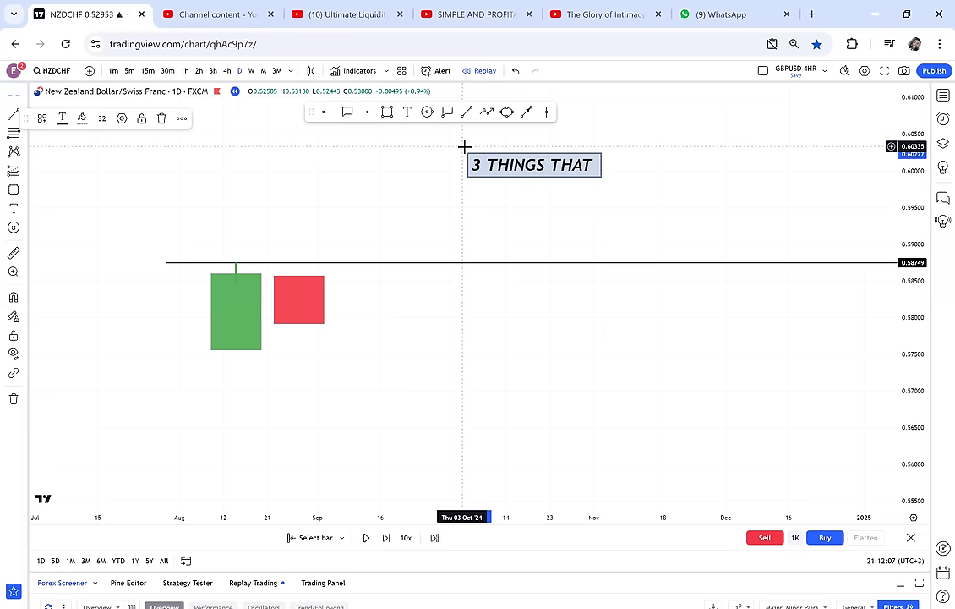
pyautogui.write(' HAPPENS ')
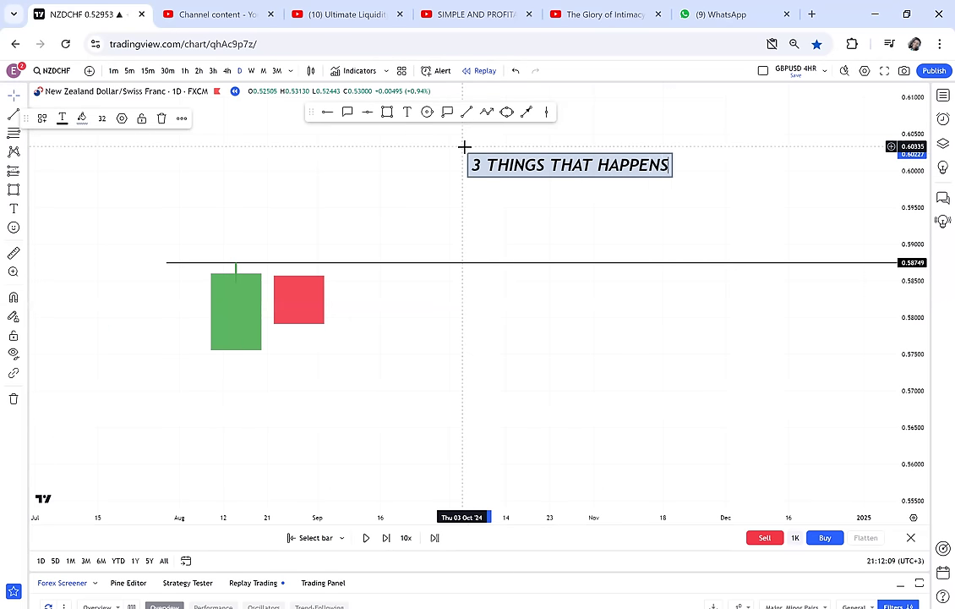
pyautogui.write('AT RES')
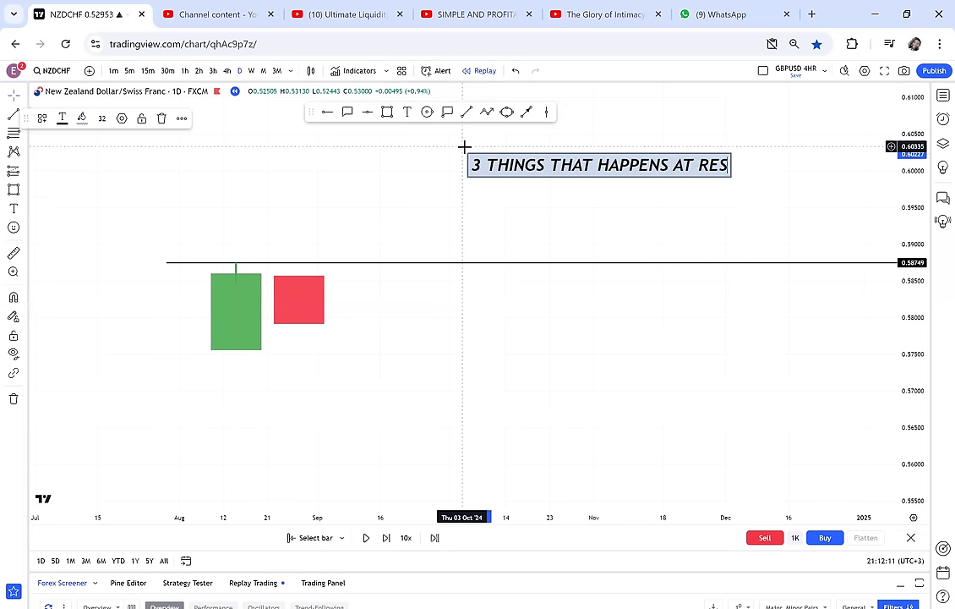
pyautogui.write('ISTANCE')
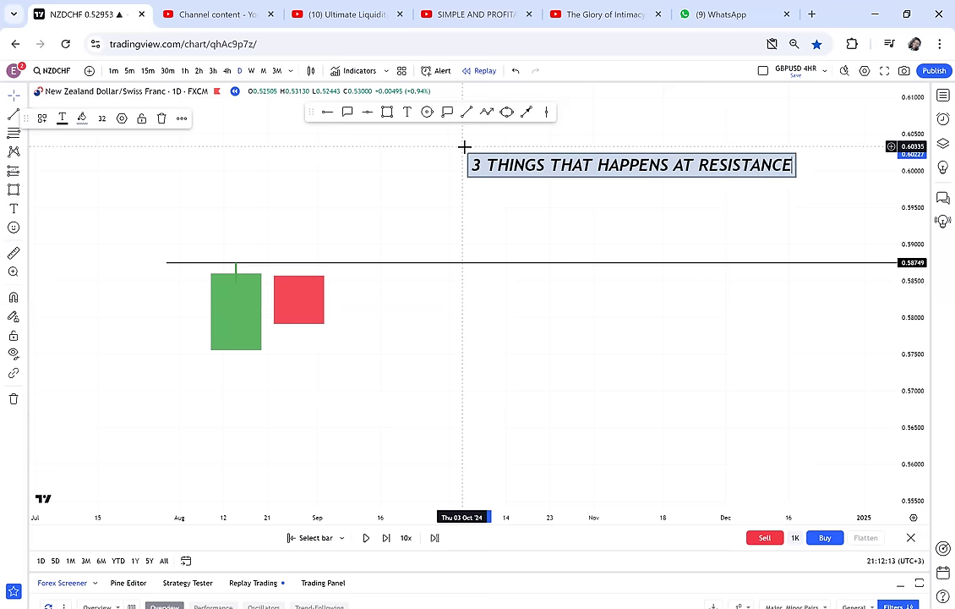
# List "1. BOR", "2. REJECTION AT RESISTANCE" and "3 RANGING AT RESISTANCE" beneath the note's heading and finish the text.
pyautogui.press('Return')
pyautogui.write('1')
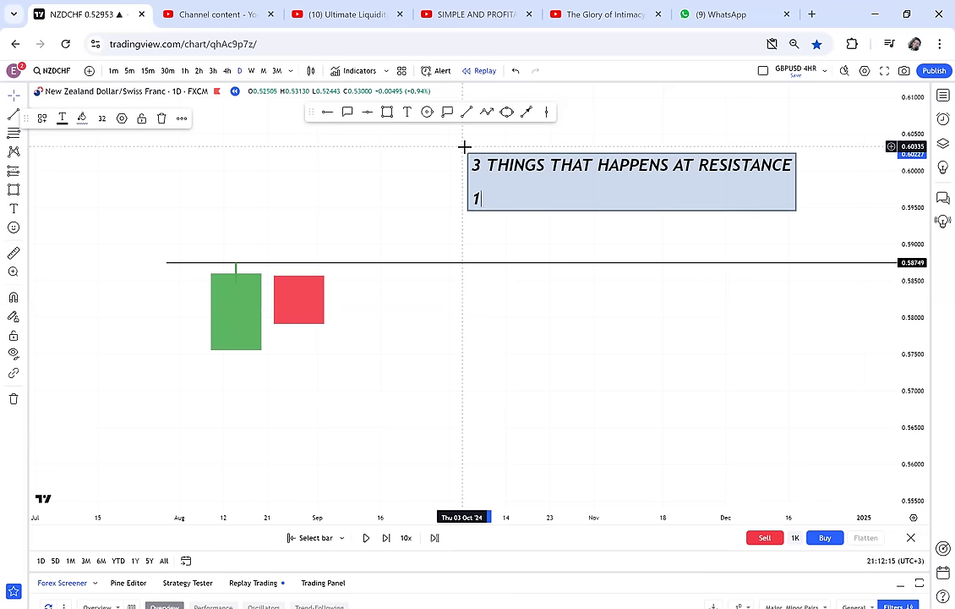
pyautogui.write('. BOR')
pyautogui.press('Return')
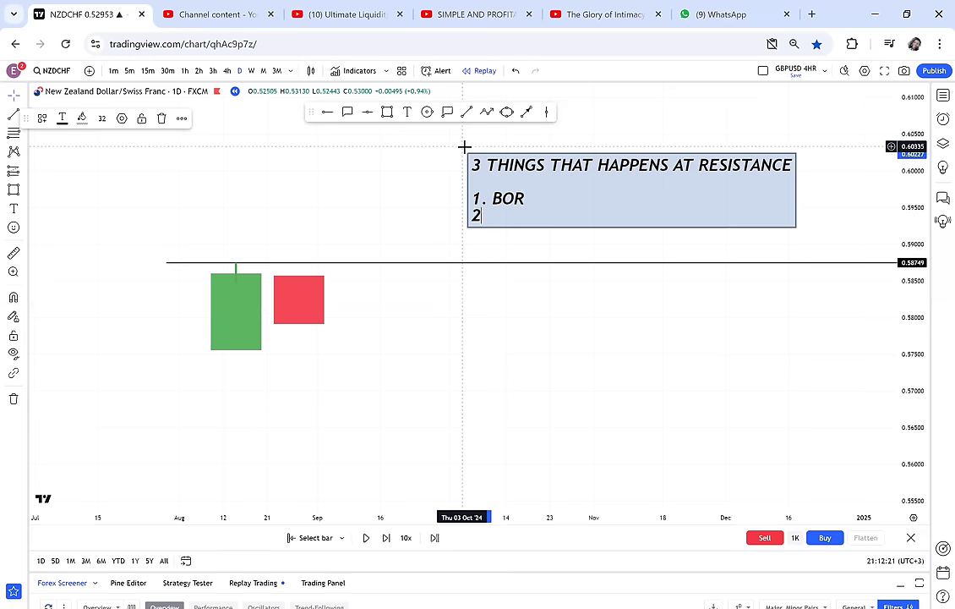
pyautogui.write('2. REJECTION')
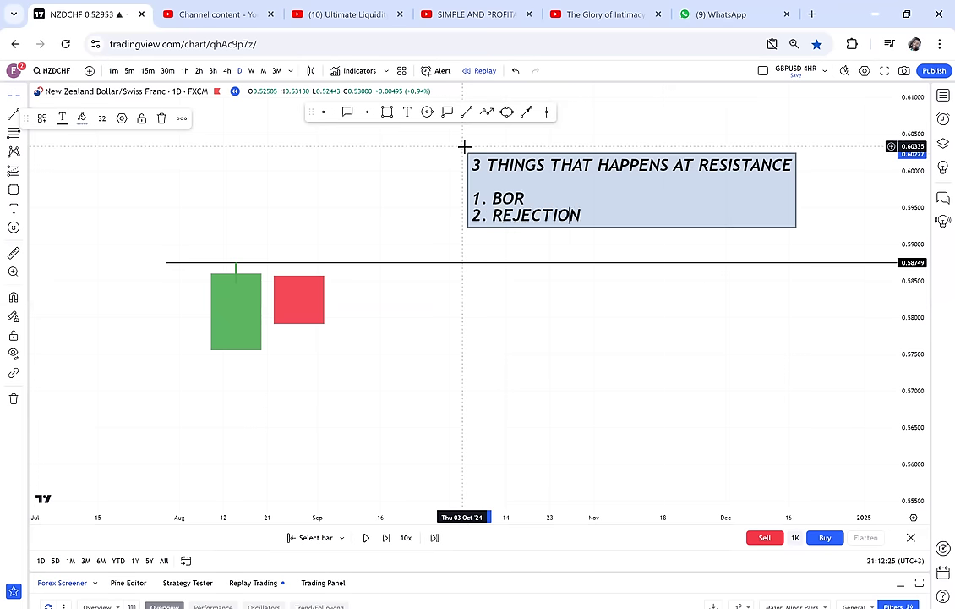
pyautogui.write(' AT RESISTAN')
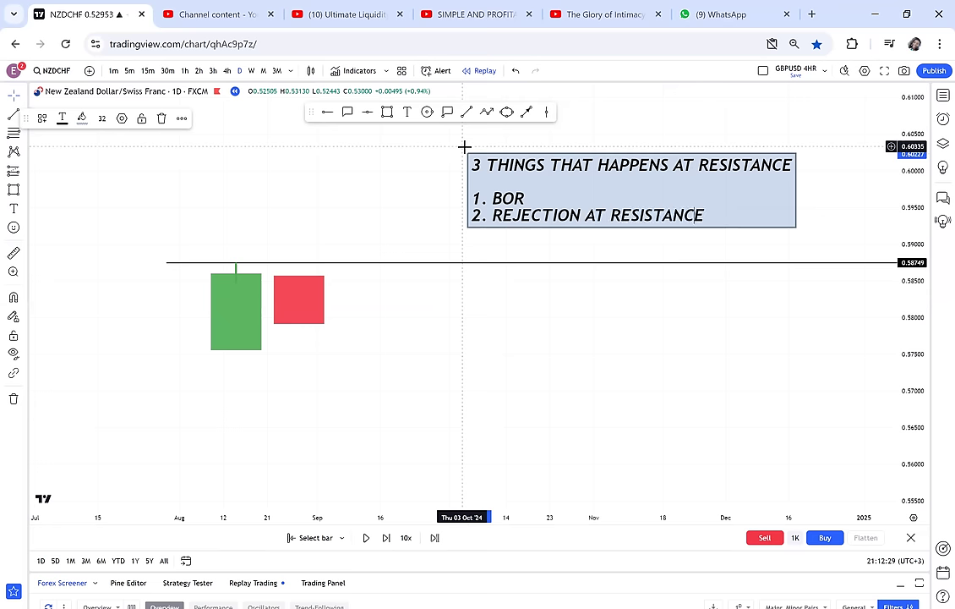
pyautogui.write('CE')
pyautogui.press('Return')
pyautogui.press('Return')
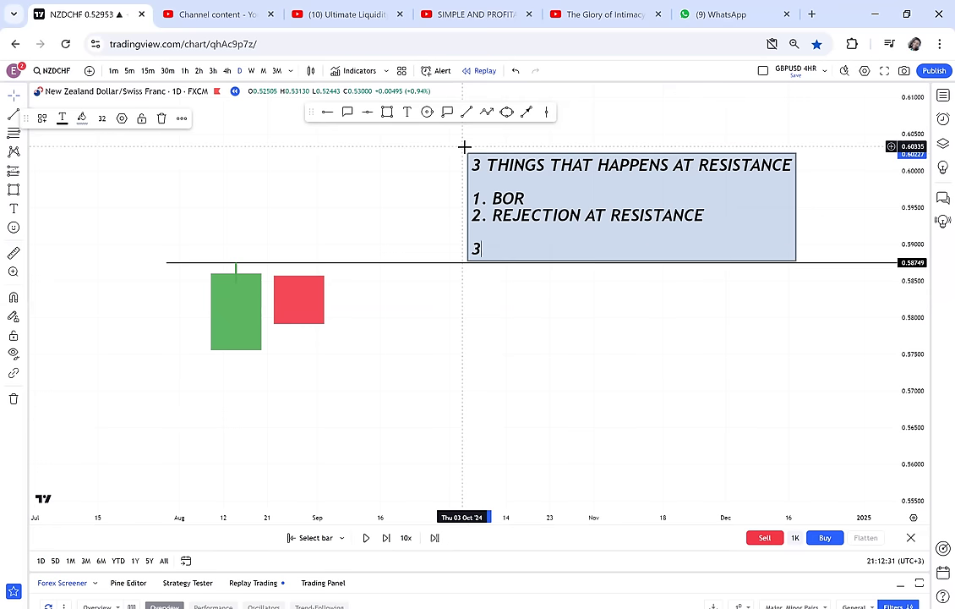
pyautogui.write('3 RANGING AT R')
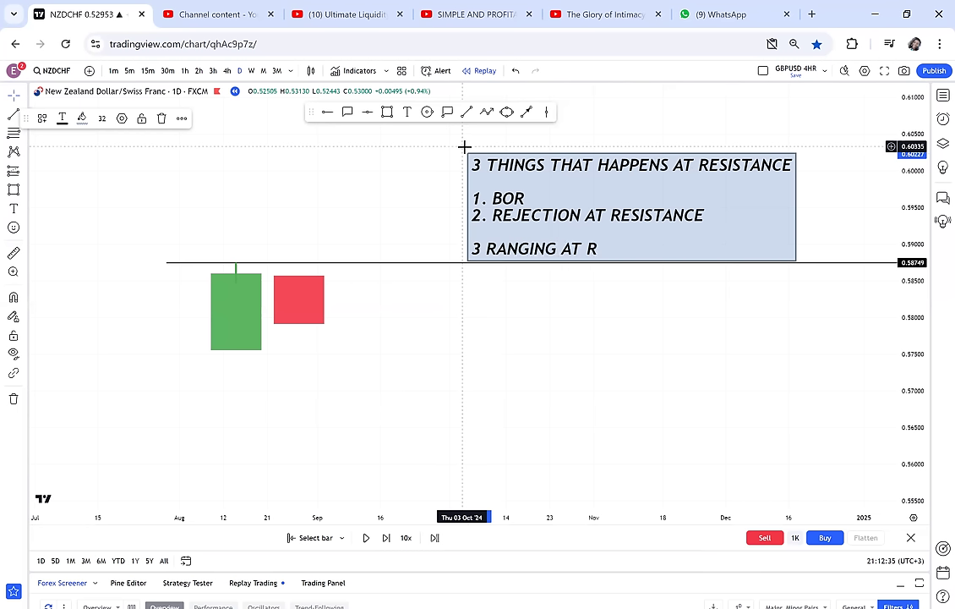
pyautogui.write('ESISTANCE')
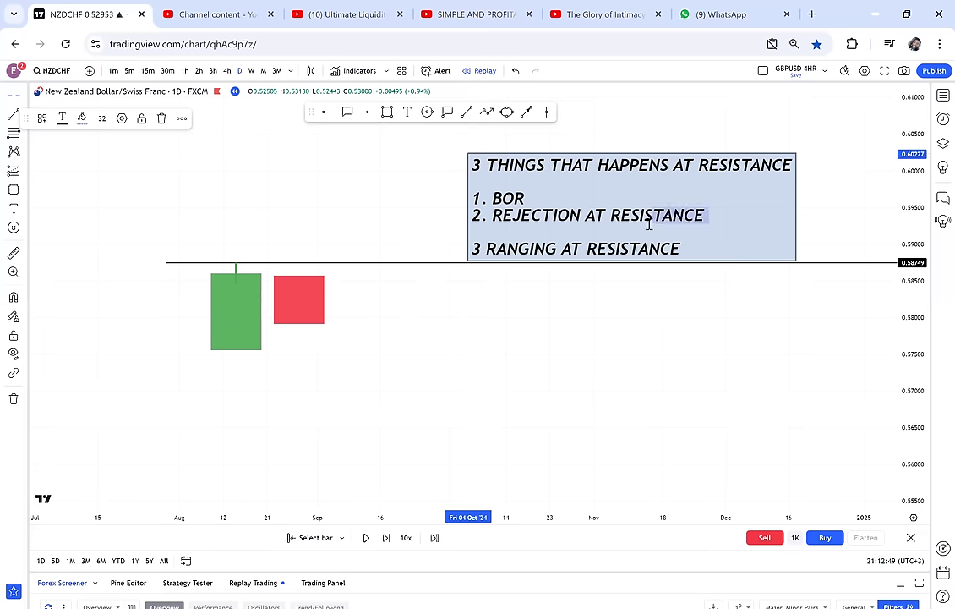
pyautogui.click(680, 283)
# Move the text note higher above the resistance ray and slightly earlier on the time axis.
pyautogui.moveTo(671, 230); pyautogui.dragTo(696, 180)
pyautogui.moveTo(713, 318); pyautogui.dragTo(619, 367)
pyautogui.moveTo(531, 230); pyautogui.dragTo(466, 208)
pyautogui.moveTo(432, 351); pyautogui.dragTo(453, 340)
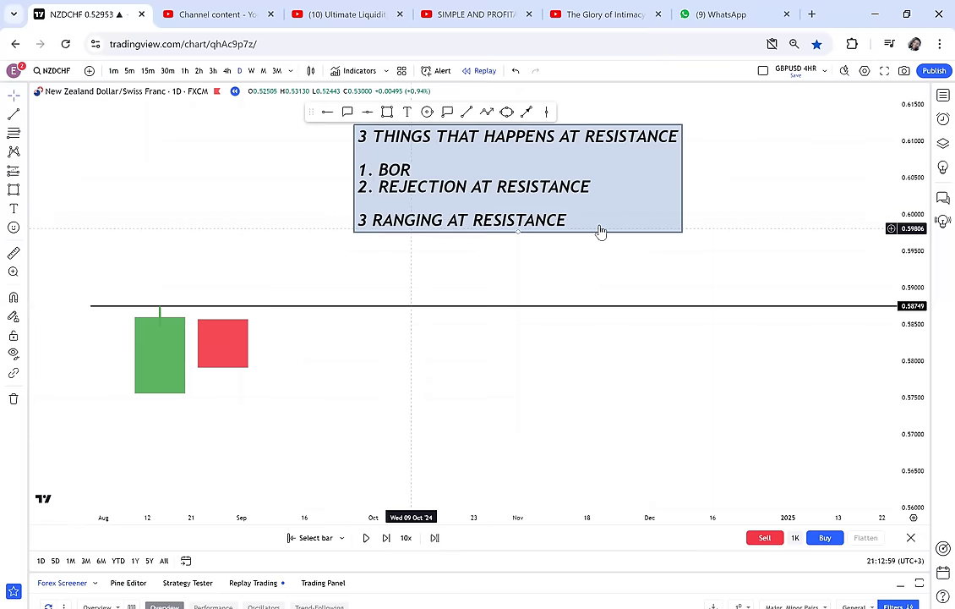
# Draw a red rectangle below the ray from 17 to 29 October, spanning about 0.58464 to 0.57564.
pyautogui.click(388, 113)
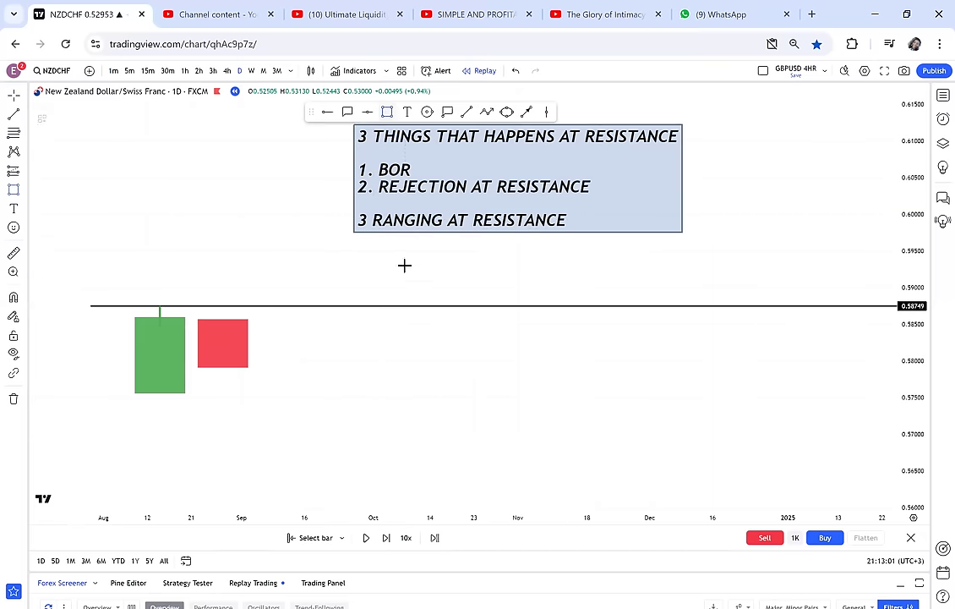
pyautogui.moveTo(448, 333)
pyautogui.mouseDown()
pyautogui.moveTo(483, 336)
pyautogui.moveTo(514, 356)
pyautogui.moveTo(493, 371)
pyautogui.moveTo(490, 392)
pyautogui.mouseUp()
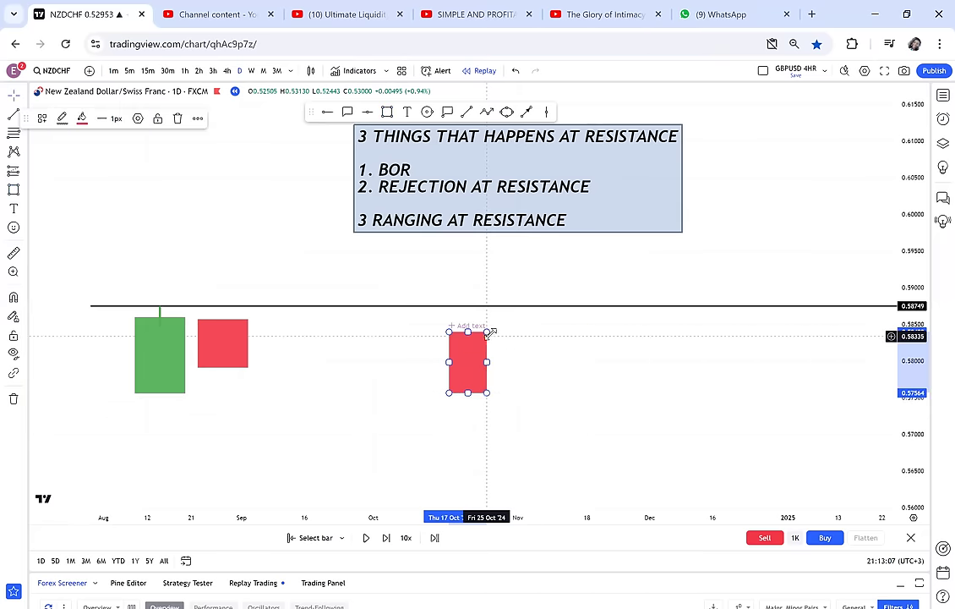
pyautogui.moveTo(489, 331); pyautogui.dragTo(500, 326)
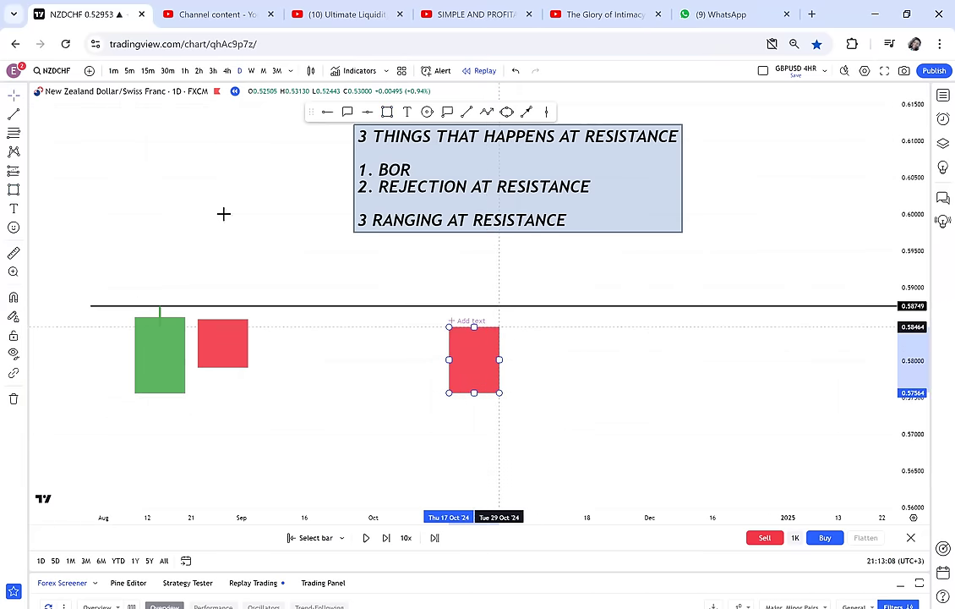
pyautogui.moveTo(368, 128); pyautogui.dragTo(371, 126)
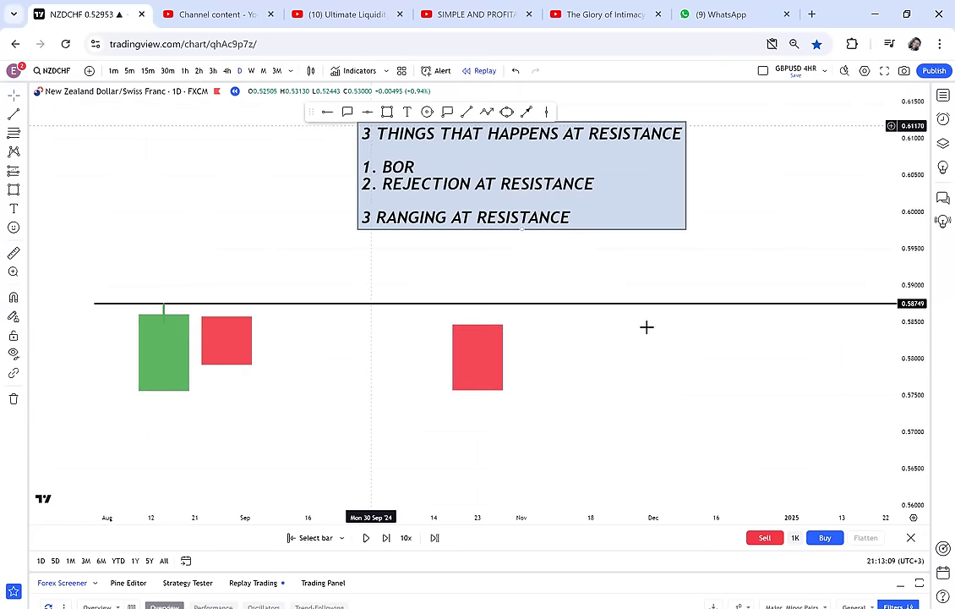
# Draw another red rectangle below the ray from 6 to 18 December, spanning about 0.58478 to 0.57571.
pyautogui.hotkey('alt', 'shift', 'r')
pyautogui.moveTo(679, 324)
pyautogui.mouseDown()
pyautogui.moveTo(729, 367)
pyautogui.moveTo(729, 390)
pyautogui.mouseUp()
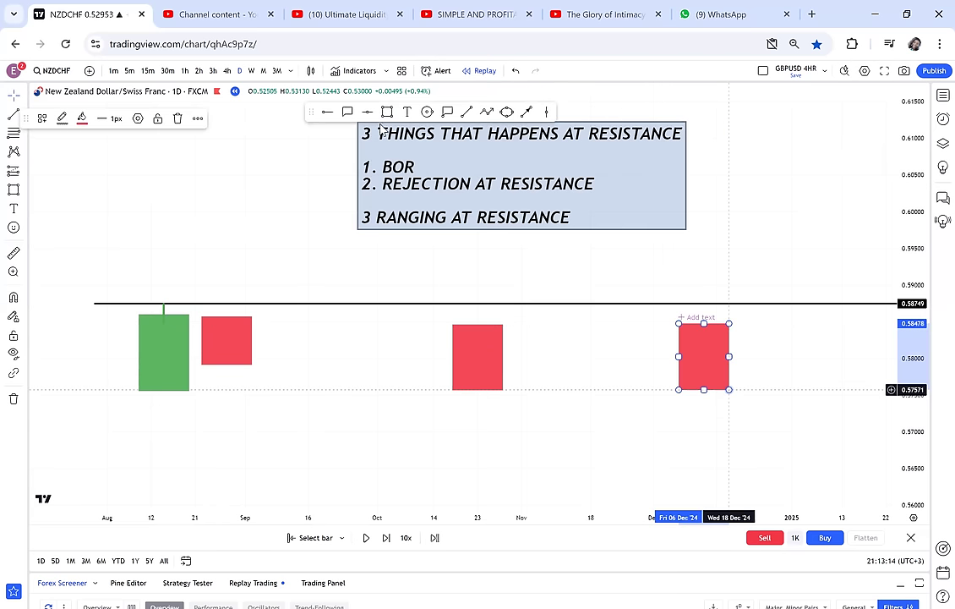
pyautogui.click(353, 142)
# Draw a rectangle from 2 to 15 October beside the late-October one, spanning about 0.58478 to 0.57507.
pyautogui.click(388, 111)
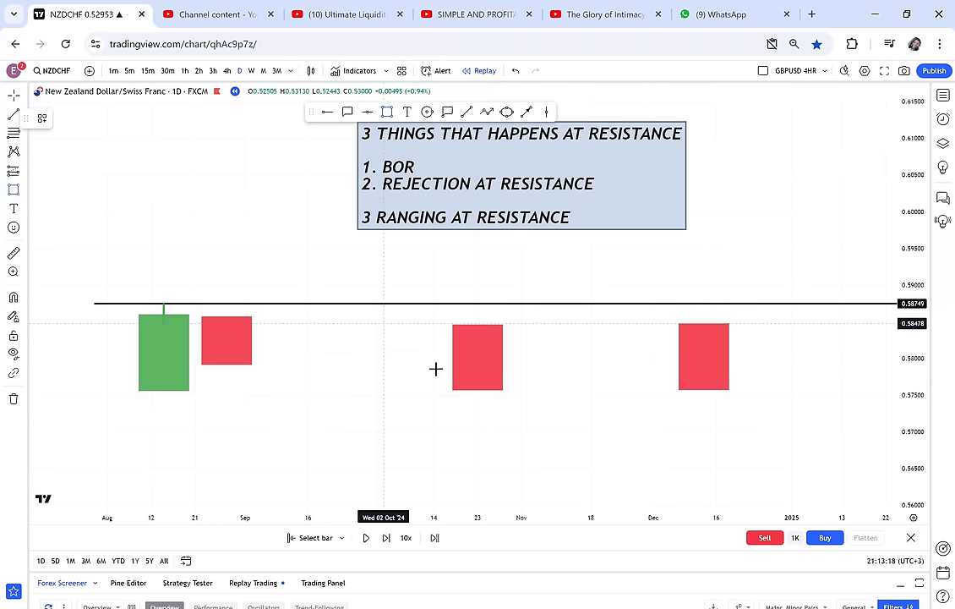
pyautogui.moveTo(384, 324); pyautogui.dragTo(434, 381)
pyautogui.moveTo(442, 421); pyautogui.dragTo(440, 424)
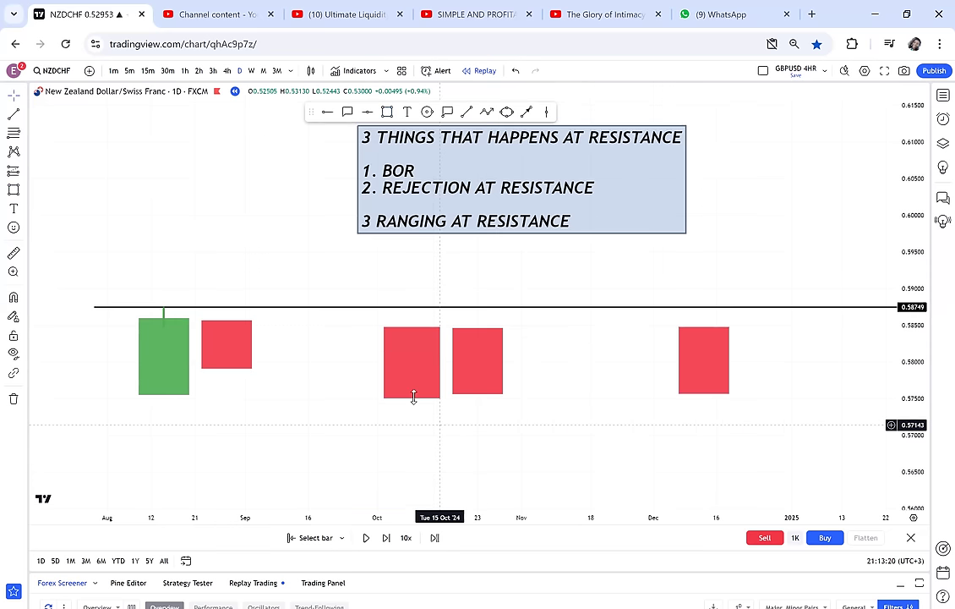
# Shorten the late-October red rectangle by raising its lower edge, and fill the early-October rectangle green.
pyautogui.click(410, 395)
pyautogui.moveTo(478, 394); pyautogui.dragTo(478, 368)
pyautogui.click(440, 381)
pyautogui.click(82, 120)
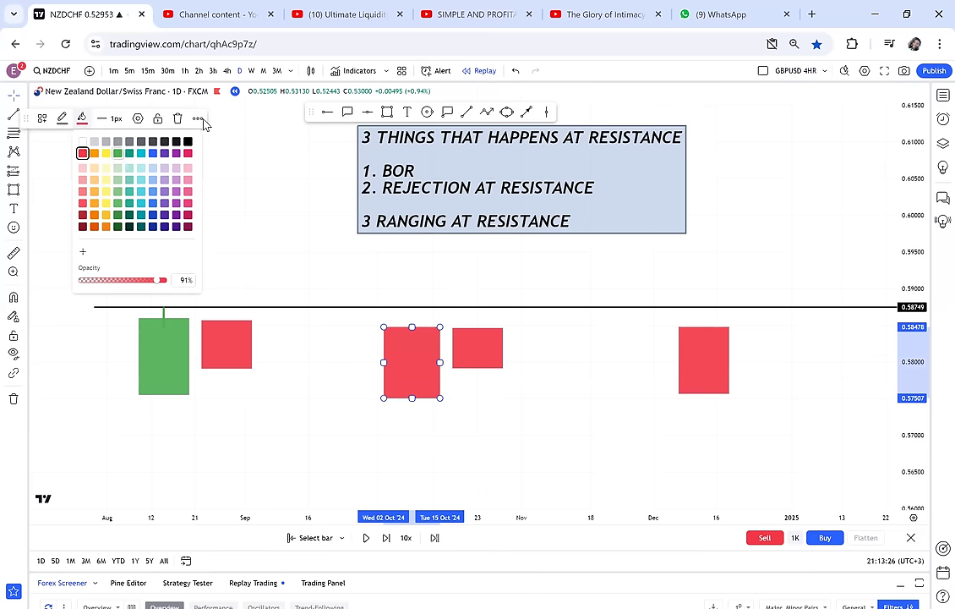
pyautogui.click(118, 153)
# Clone the early-October green rectangle to 21 November–4 December, and raise the December red rectangle's lower edge to about 0.578.
pyautogui.click(198, 118)
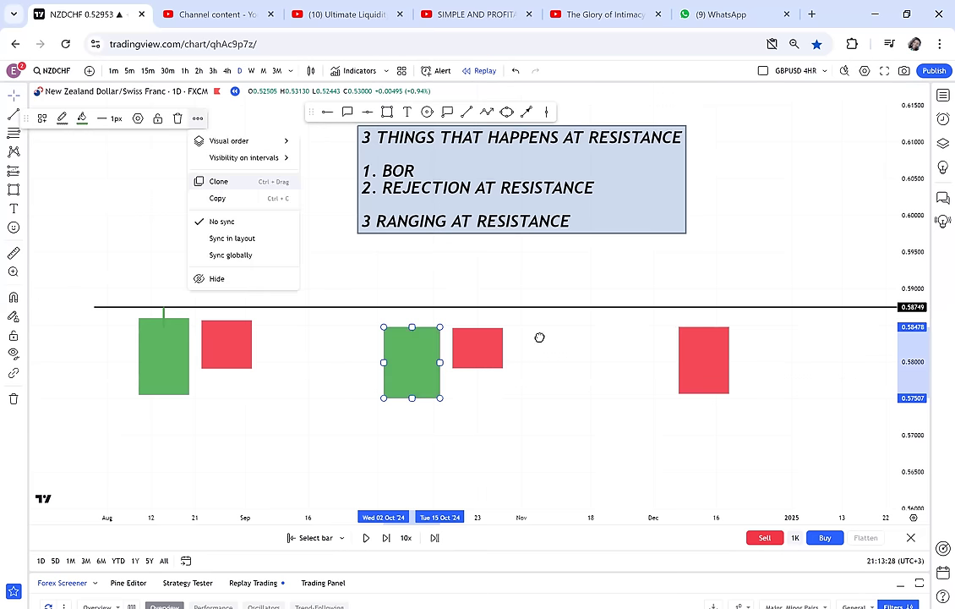
pyautogui.click(218, 180)
pyautogui.moveTo(426, 365); pyautogui.dragTo(634, 346)
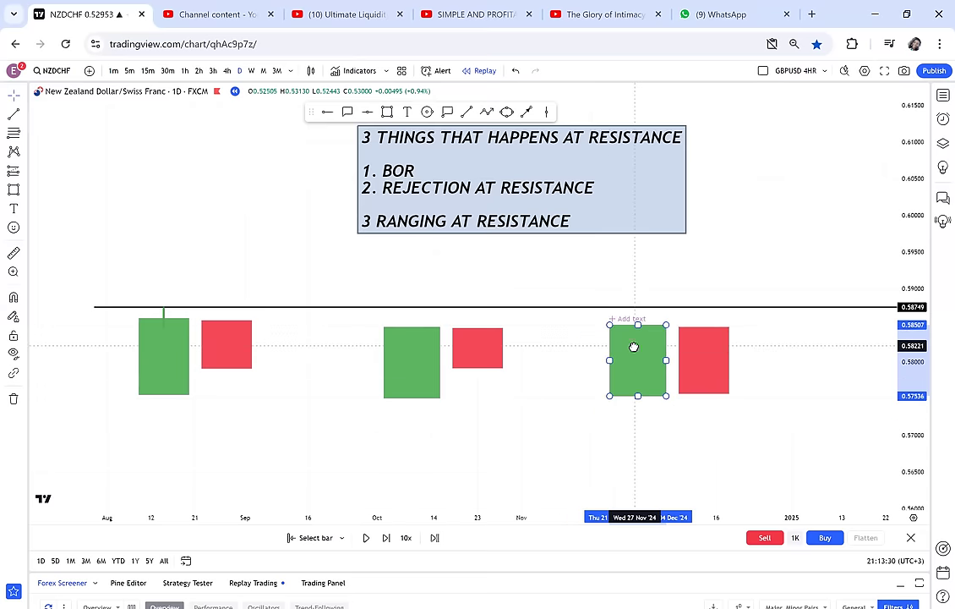
pyautogui.keyDown('ctrl'); pyautogui.click(701, 393); pyautogui.keyUp('ctrl')
pyautogui.moveTo(703, 373); pyautogui.dragTo(703, 371)
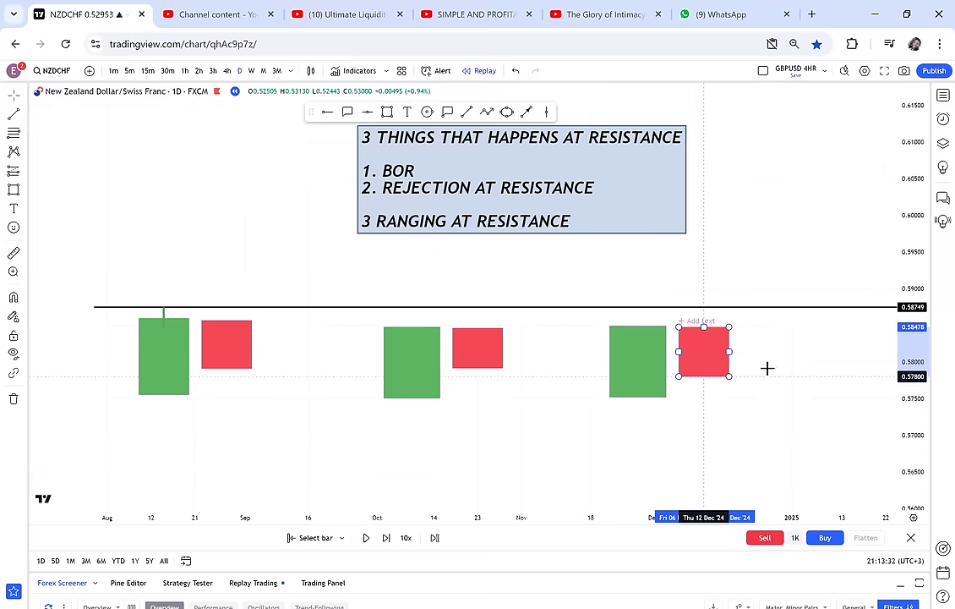
# Draw short vertical trend lines as upper wicks reaching the resistance ray, on 9 October and 27 November, above the two green rectangles.
pyautogui.moveTo(517, 124); pyautogui.dragTo(506, 95)
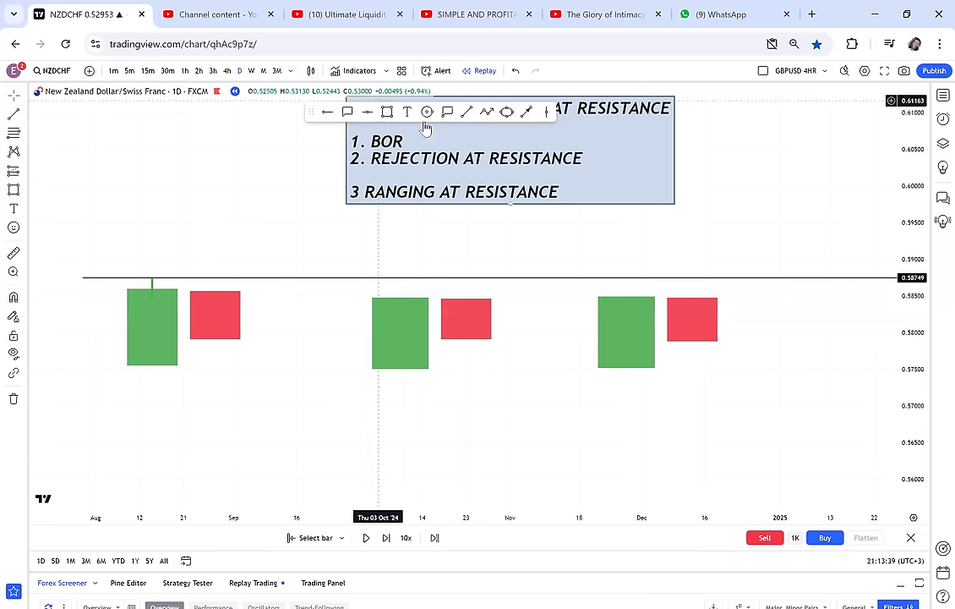
pyautogui.click(467, 111)
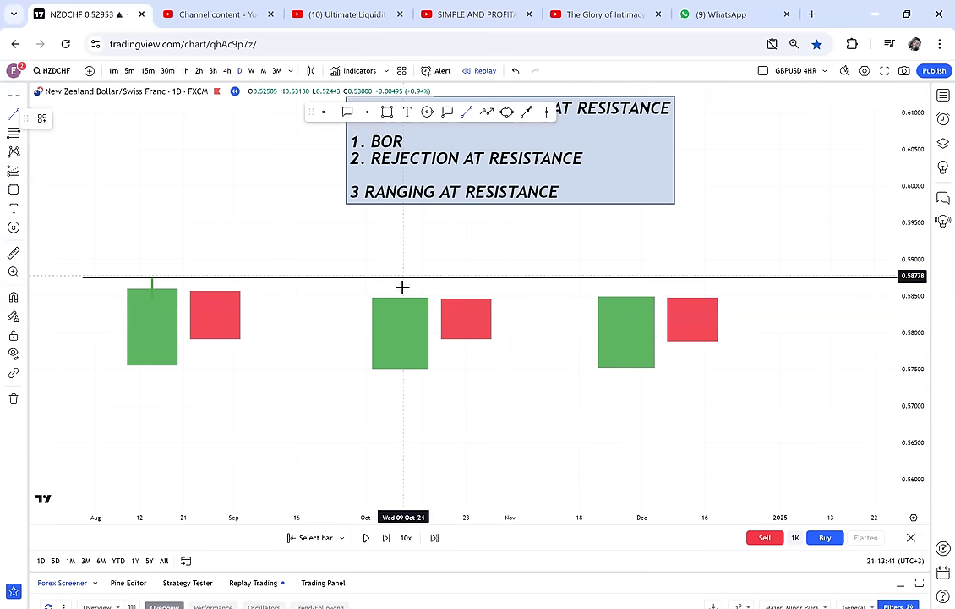
pyautogui.click(403, 276)
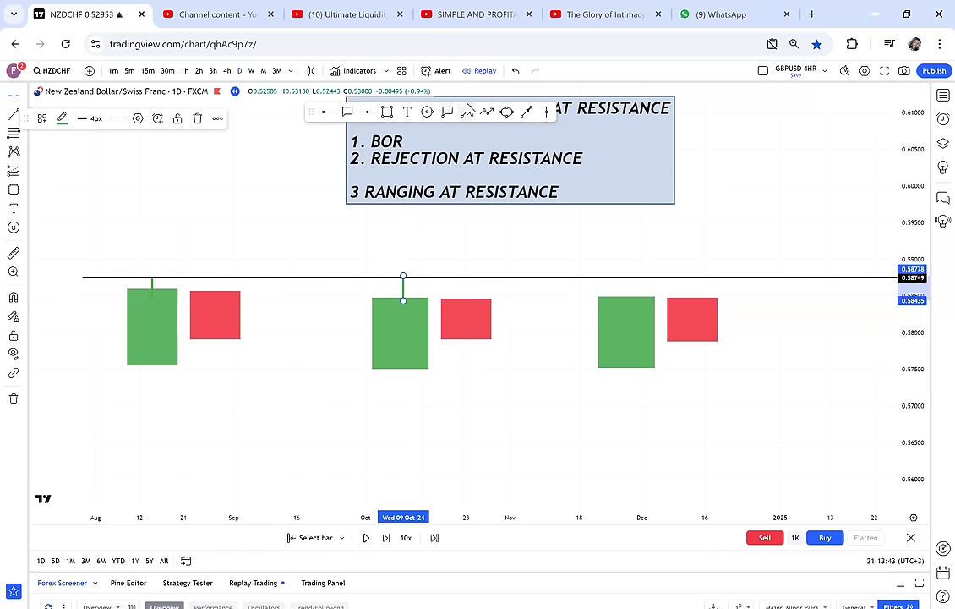
pyautogui.press('Escape')
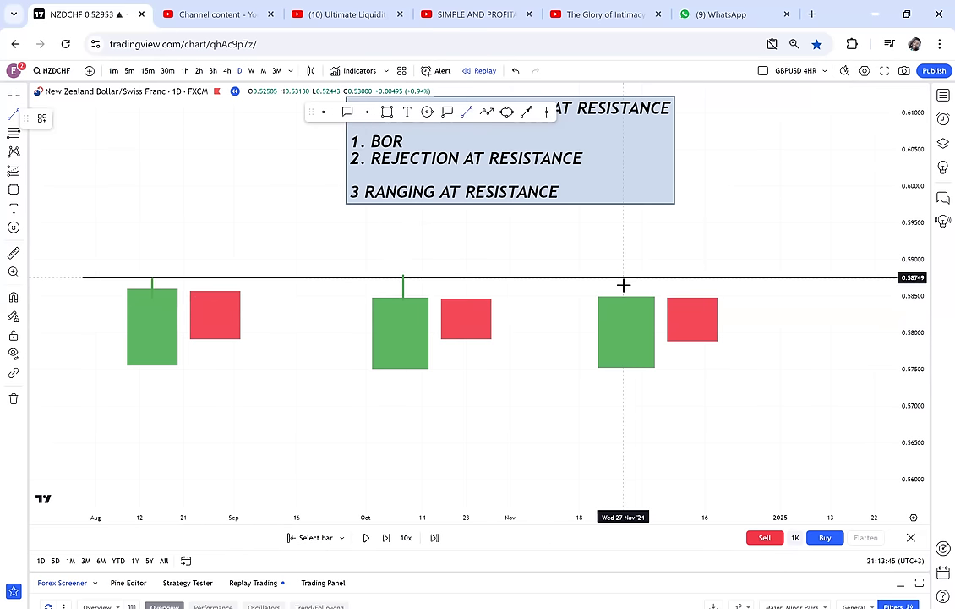
pyautogui.moveTo(623, 277); pyautogui.dragTo(623, 309)
pyautogui.moveTo(802, 311); pyautogui.dragTo(802, 336)
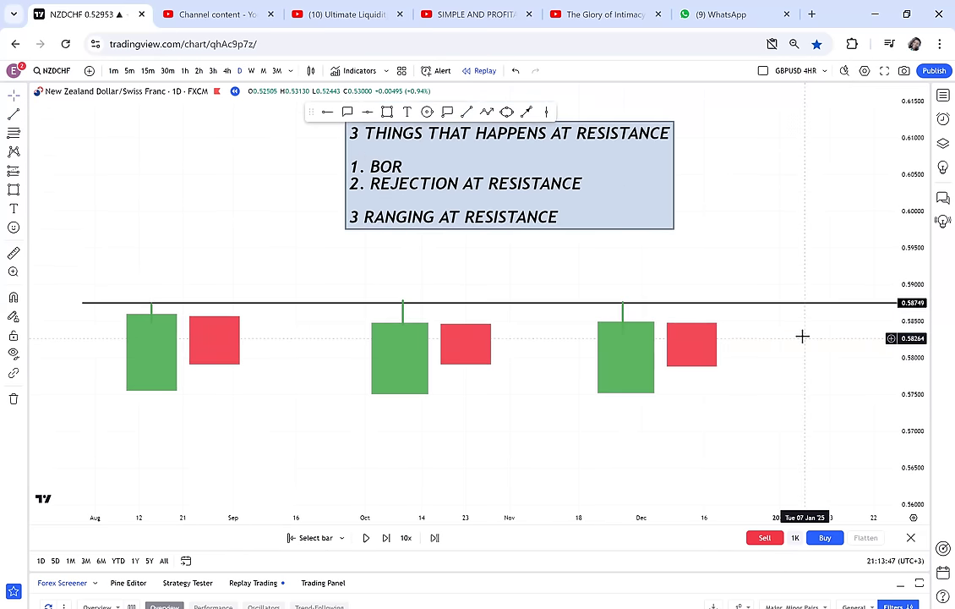
# Draw a tall green rectangle crossing the ray from 5 September to mid-September, spanning about 0.57914 to 0.60063.
pyautogui.scroll(-1, 825, 335)
pyautogui.moveTo(804, 221); pyautogui.dragTo(781, 265)
pyautogui.moveTo(595, 258); pyautogui.dragTo(538, 215)
pyautogui.moveTo(560, 300); pyautogui.dragTo(579, 256)
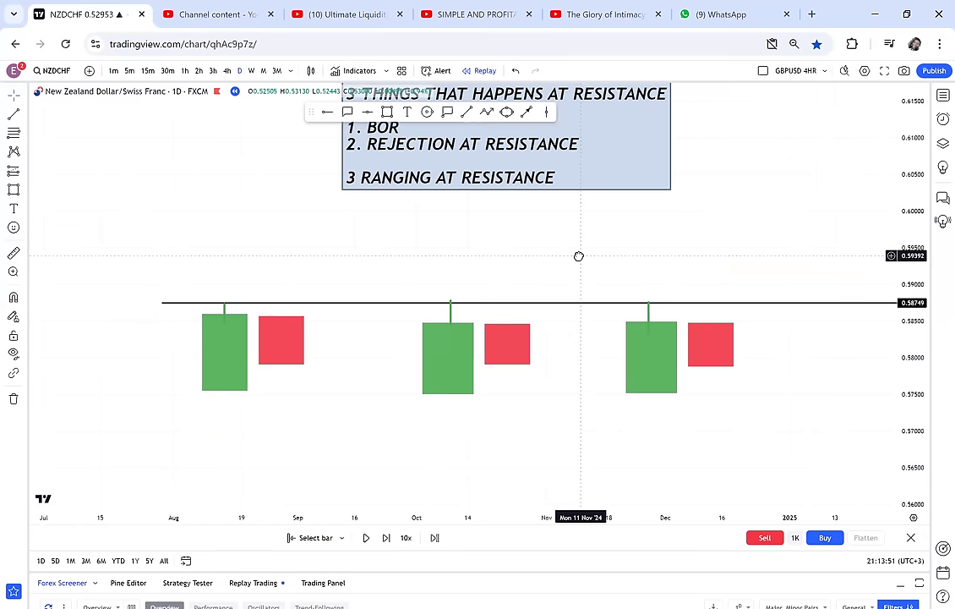
pyautogui.click(386, 111)
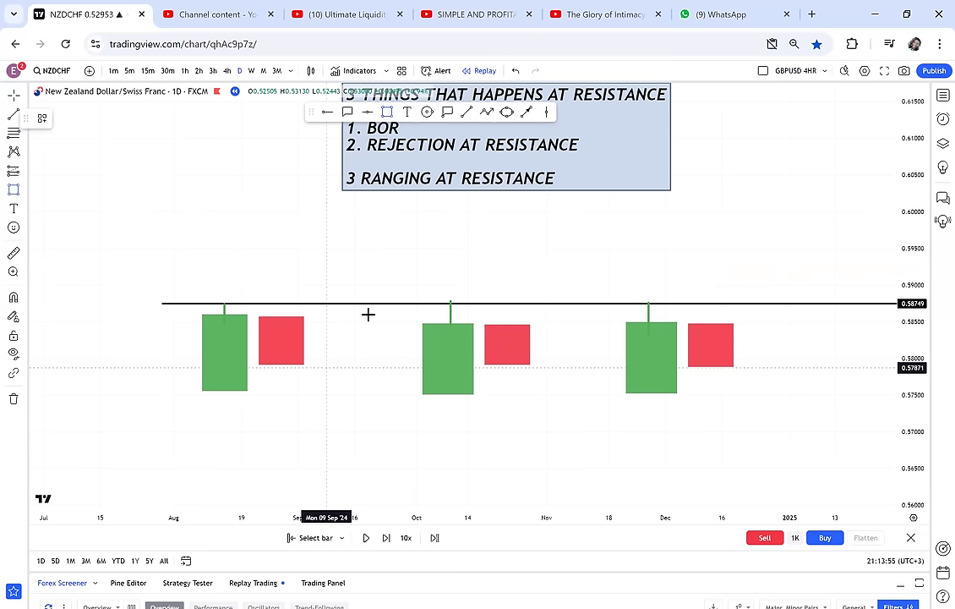
pyautogui.moveTo(316, 365); pyautogui.dragTo(349, 238)
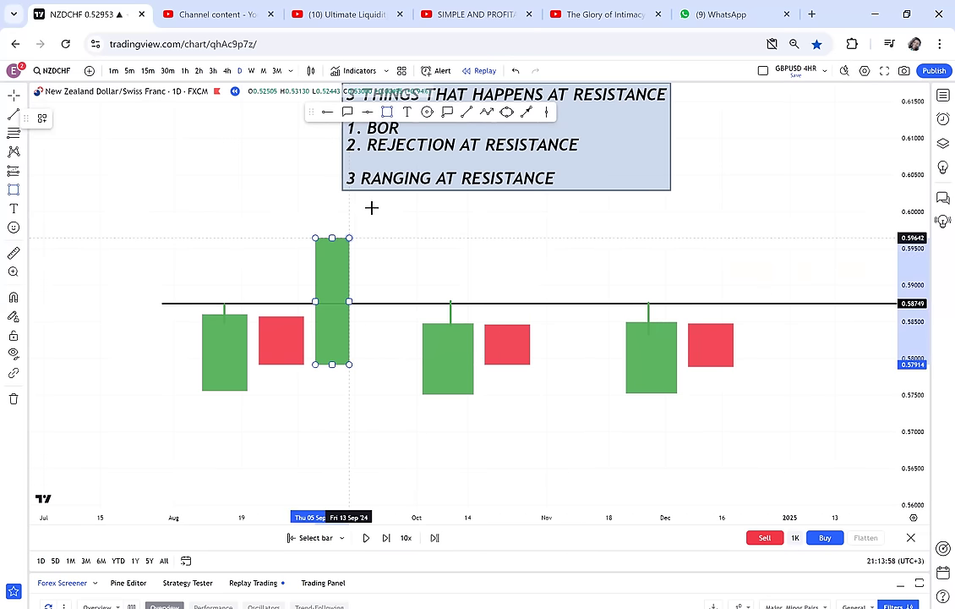
pyautogui.click(372, 207)
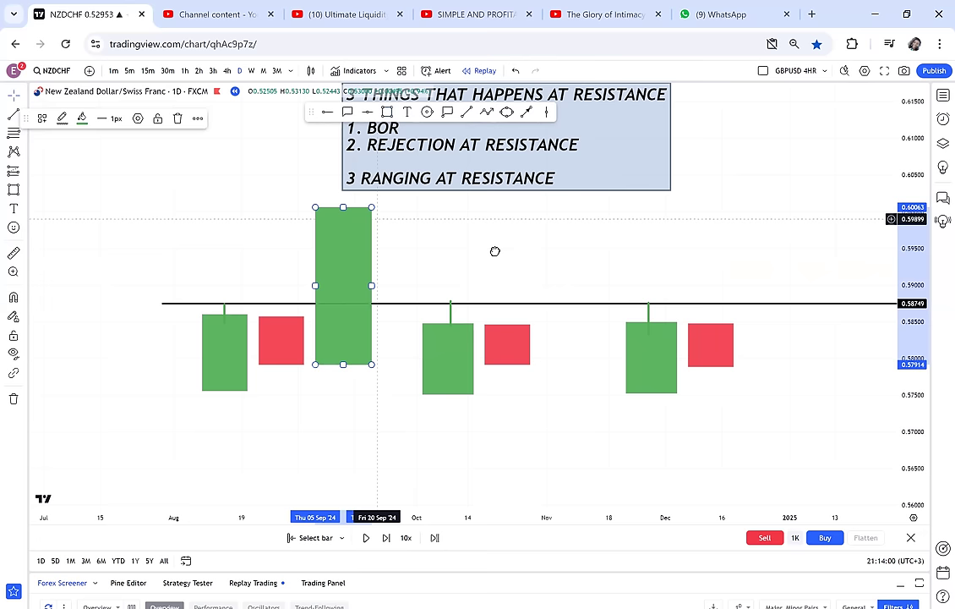
pyautogui.moveTo(462, 195); pyautogui.dragTo(577, 191)
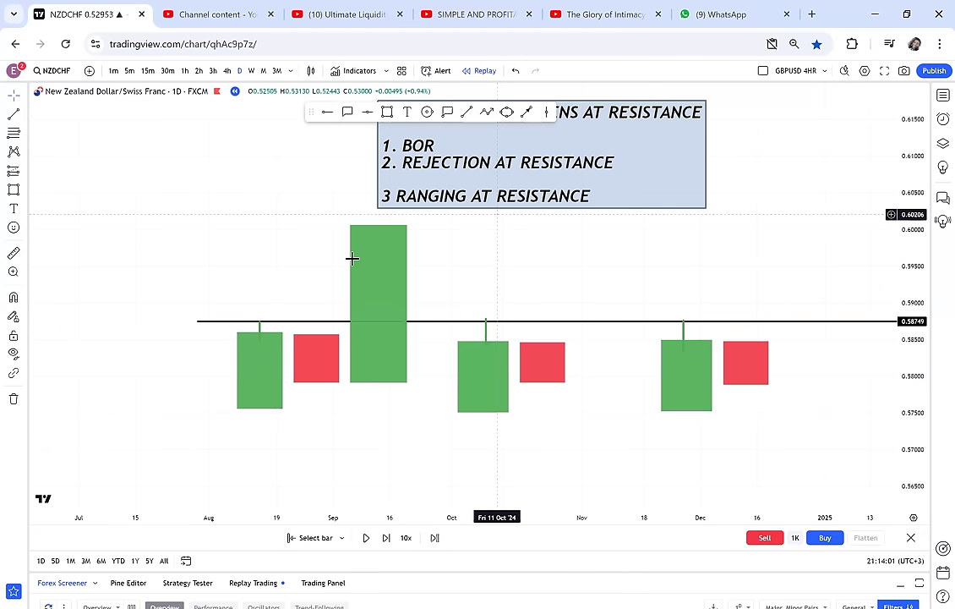
# Raise the tall September rectangle's upper edge to about 0.60456, and move the text note farther away from it.
pyautogui.click(383, 270)
pyautogui.moveTo(392, 350); pyautogui.dragTo(392, 375)
pyautogui.moveTo(388, 288); pyautogui.dragTo(379, 196)
pyautogui.click(519, 119)
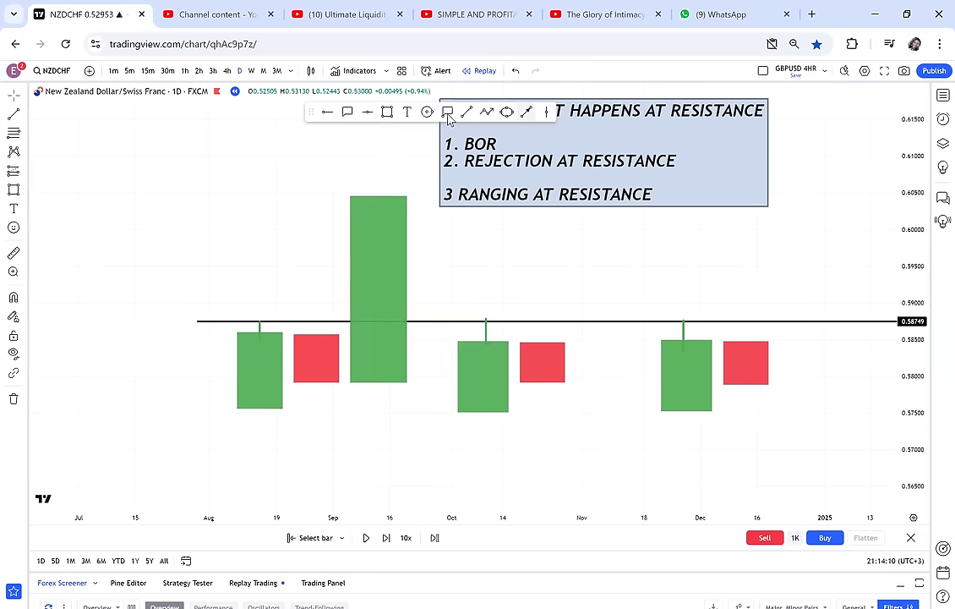
# Draw a vertical trend line on 12 September from about 0.60749 to 0.60092 as the tall candle's upper wick.
pyautogui.hotkey('alt', 't')
pyautogui.click(378, 175)
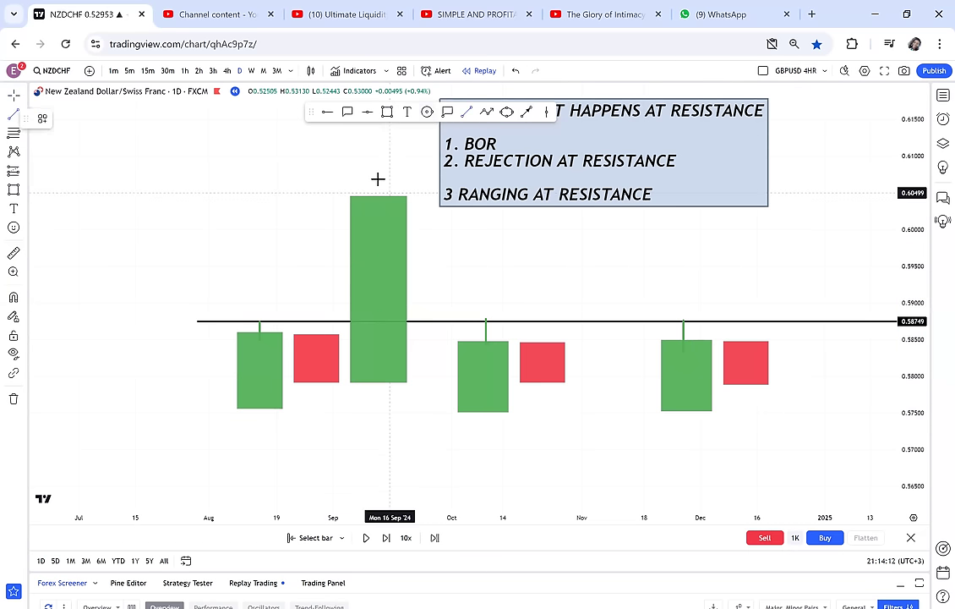
pyautogui.click(378, 222)
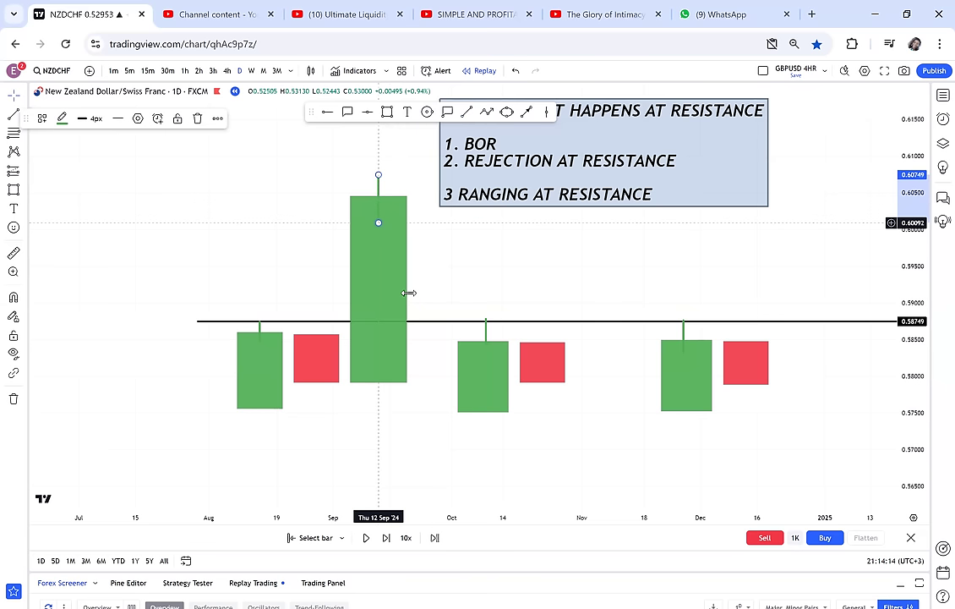
# Narrow the tall September rectangle from both sides so it is centred on its wick, with its later edge at 17 September.
pyautogui.click(408, 293)
pyautogui.moveTo(398, 290); pyautogui.dragTo(361, 290)
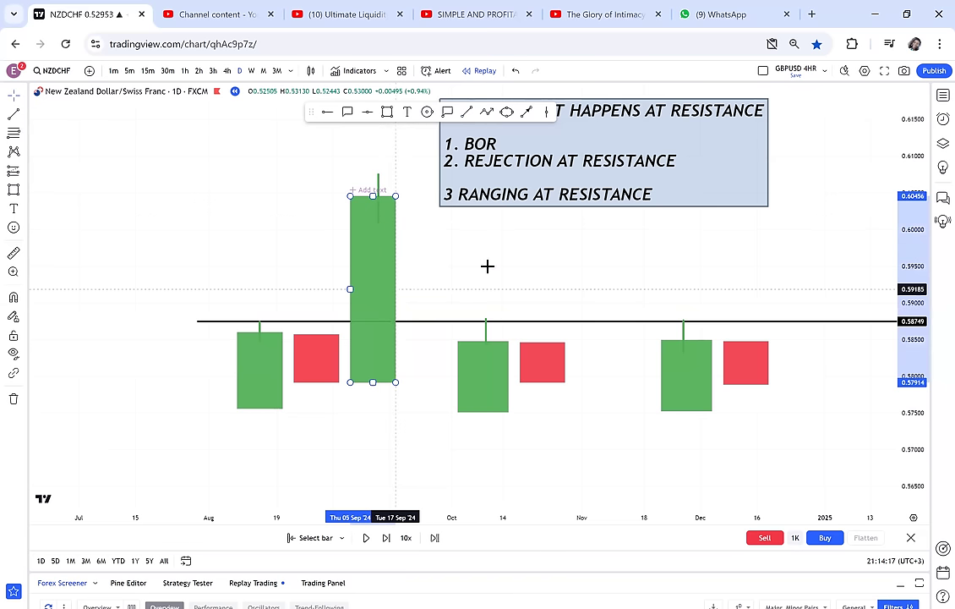
pyautogui.moveTo(407, 252); pyautogui.dragTo(399, 252)
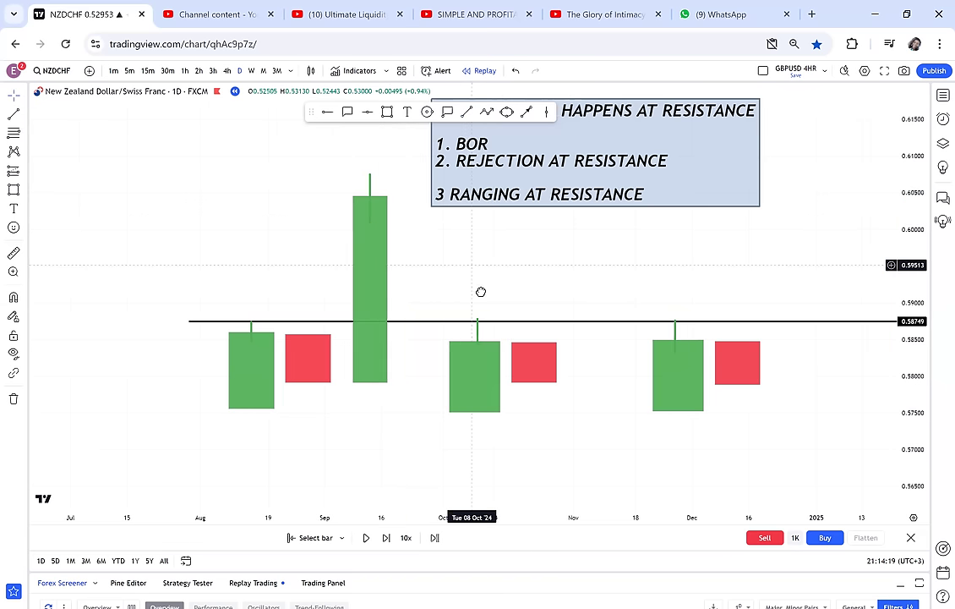
pyautogui.moveTo(481, 292); pyautogui.dragTo(488, 317)
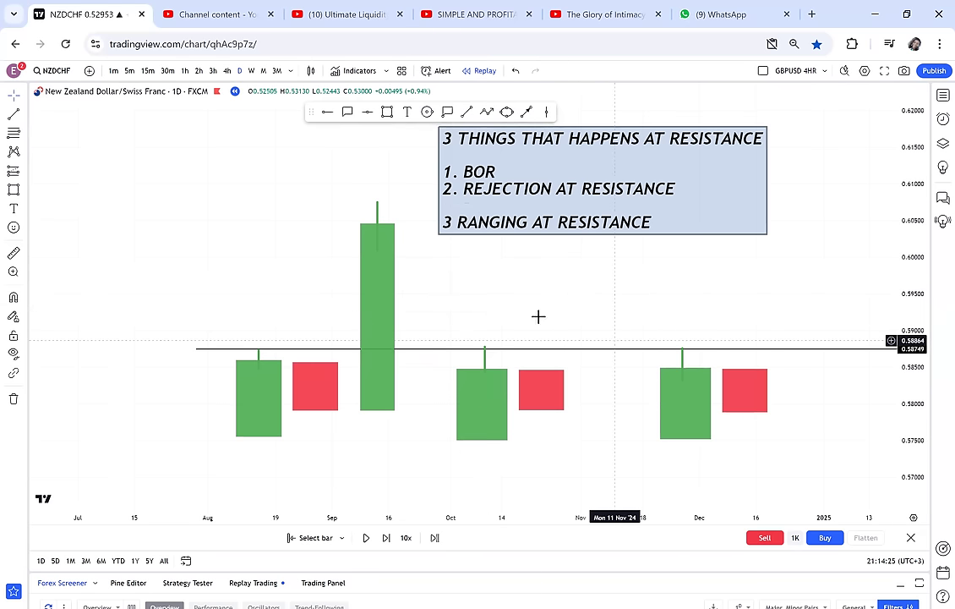
# Draw a green rectangle crossing the ray from 31 October to 11 November, spanning about 0.57914 to 0.601.
pyautogui.moveTo(605, 314); pyautogui.dragTo(539, 316)
pyautogui.click(387, 113)
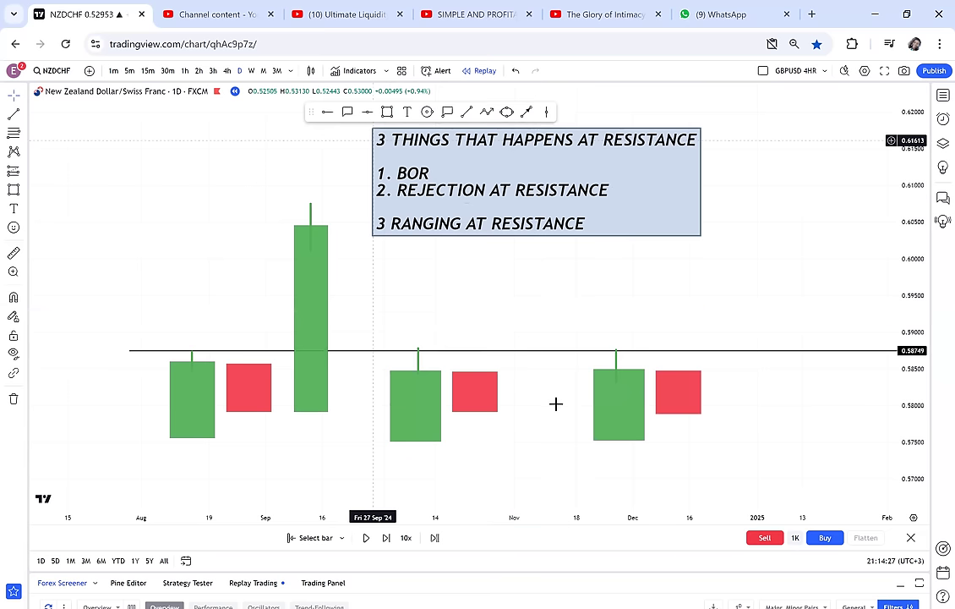
pyautogui.click(509, 410)
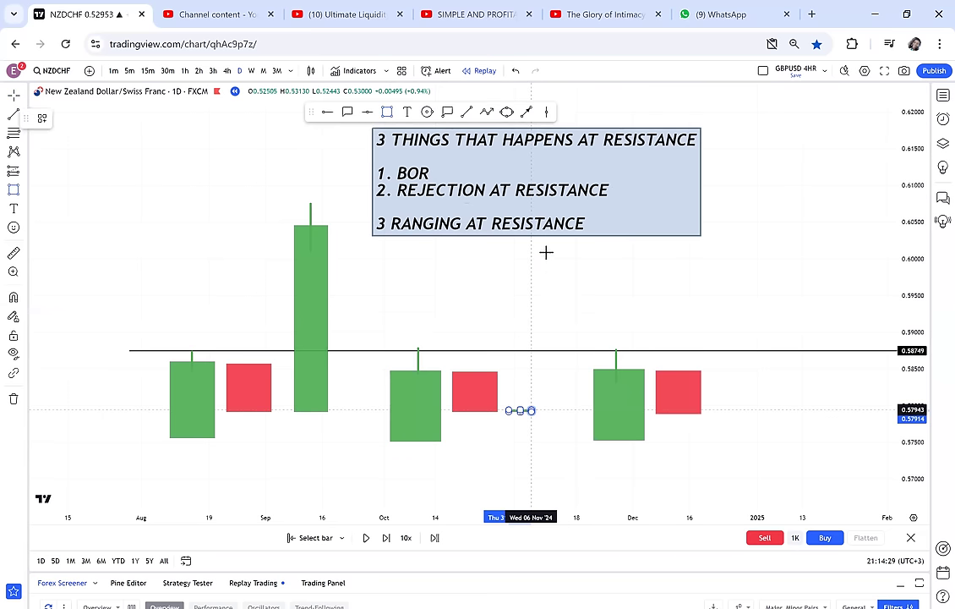
pyautogui.moveTo(546, 252); pyautogui.dragTo(548, 252)
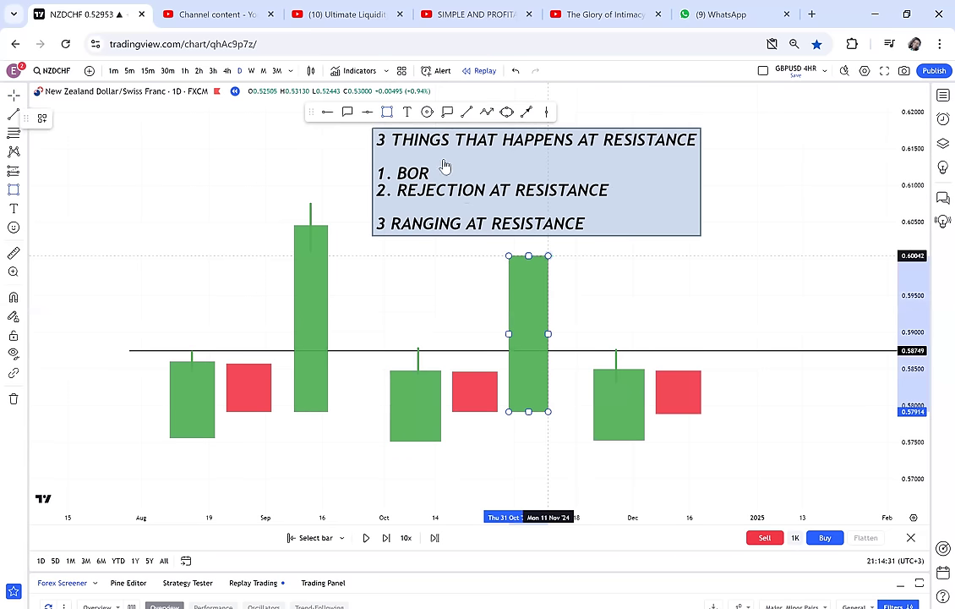
# Draw a vertical wick on 5 November from about 0.60149 to 0.58328, and lower its rectangle's upper edge below the ray to about 0.585.
pyautogui.click(467, 111)
pyautogui.click(526, 248)
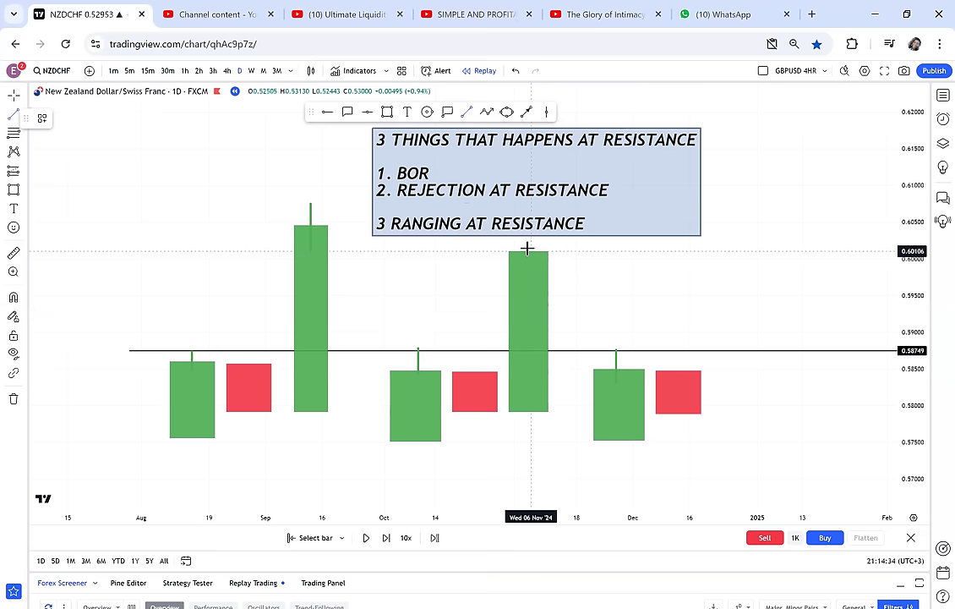
pyautogui.click(526, 382)
pyautogui.click(540, 356)
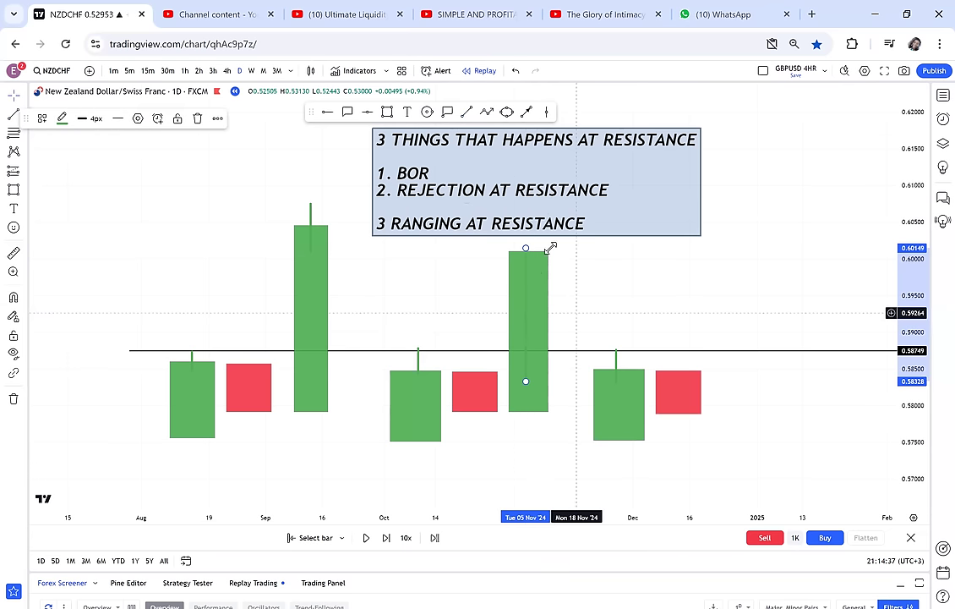
pyautogui.click(547, 253)
pyautogui.moveTo(548, 251)
pyautogui.mouseDown()
pyautogui.moveTo(542, 322)
pyautogui.moveTo(555, 378)
pyautogui.mouseUp()
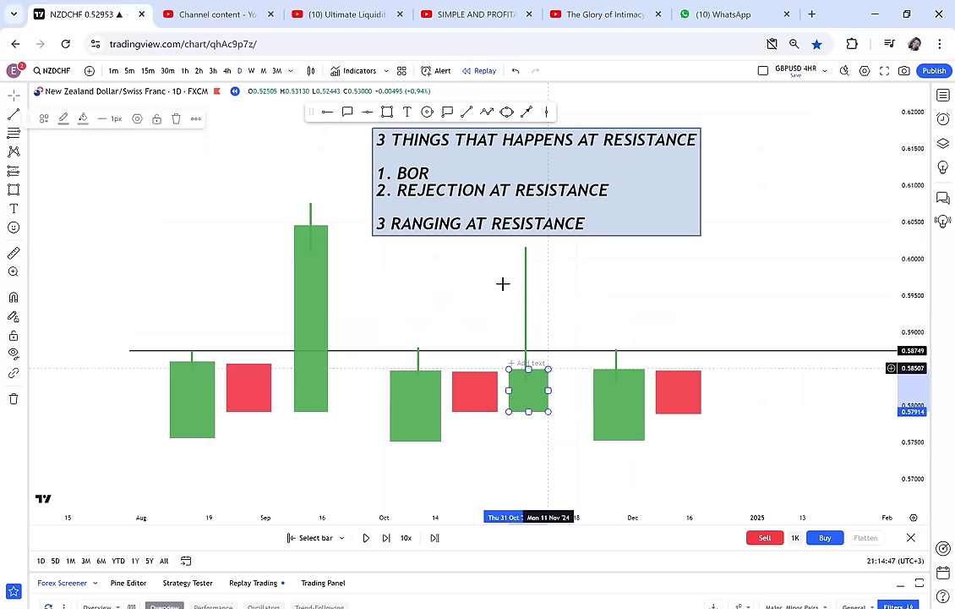
pyautogui.moveTo(503, 285); pyautogui.dragTo(506, 294)
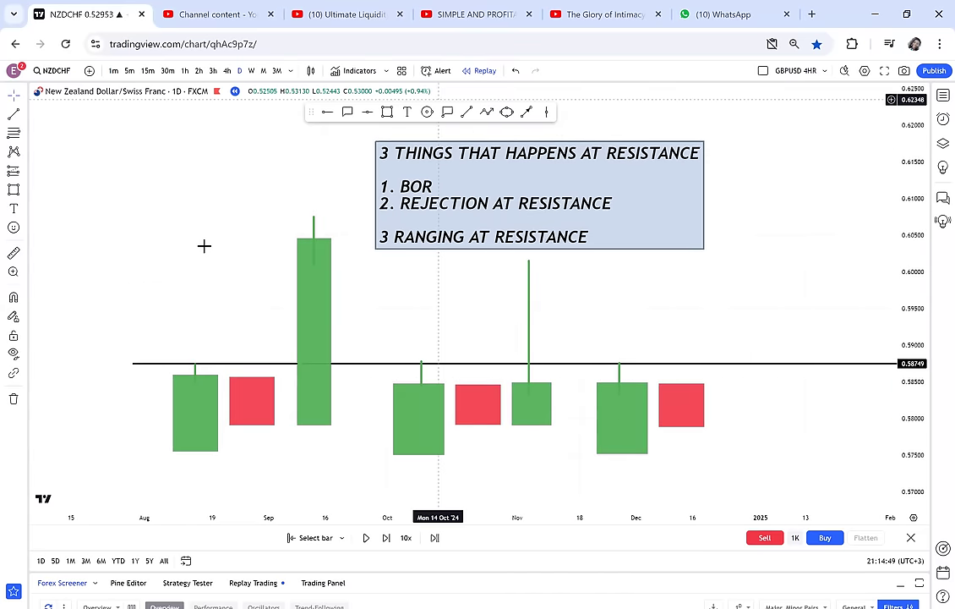
# Add a callout reading "BODY" that points at the body of the tall September candle.
pyautogui.click(347, 111)
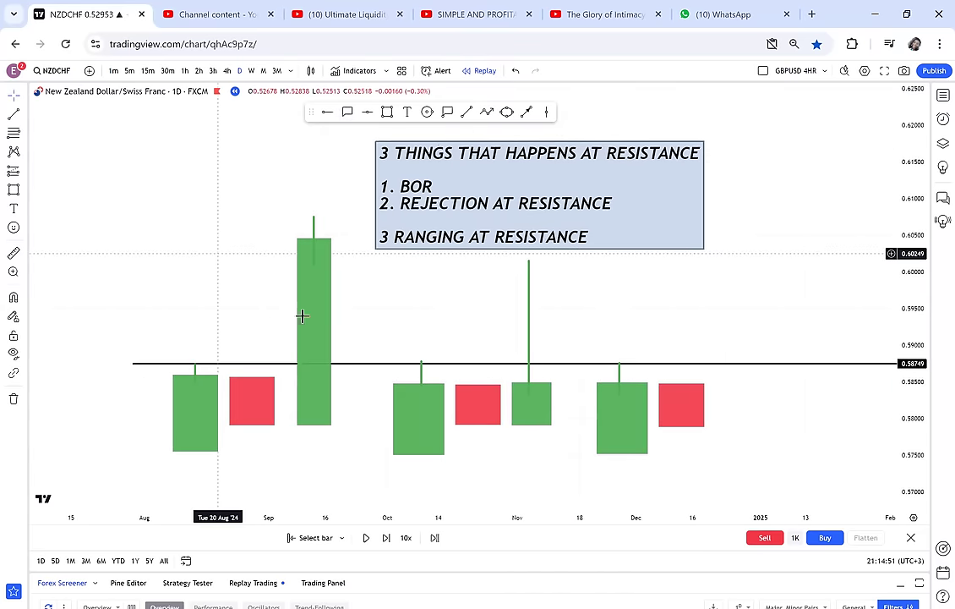
pyautogui.click(303, 315)
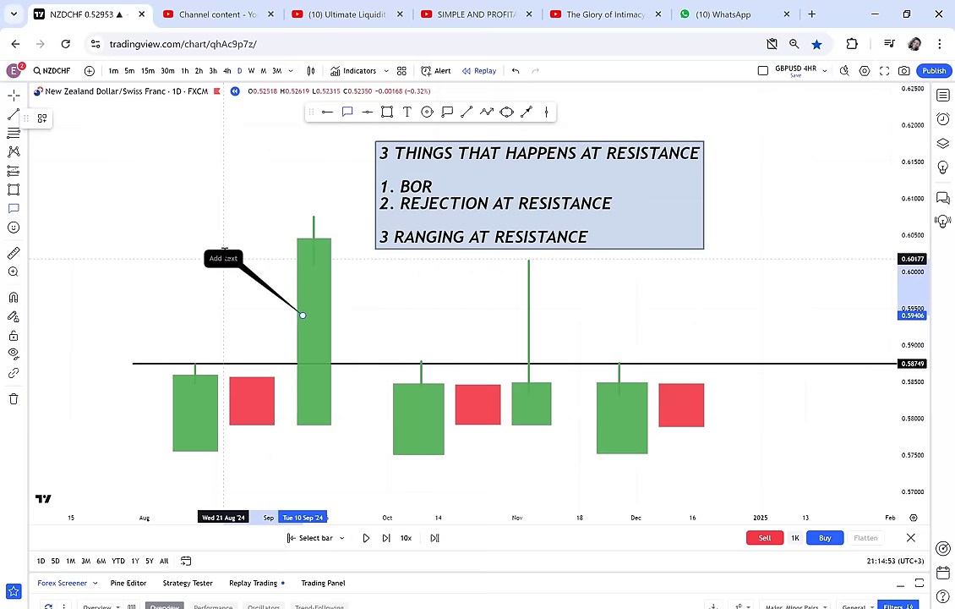
pyautogui.click(224, 258)
pyautogui.write('S')
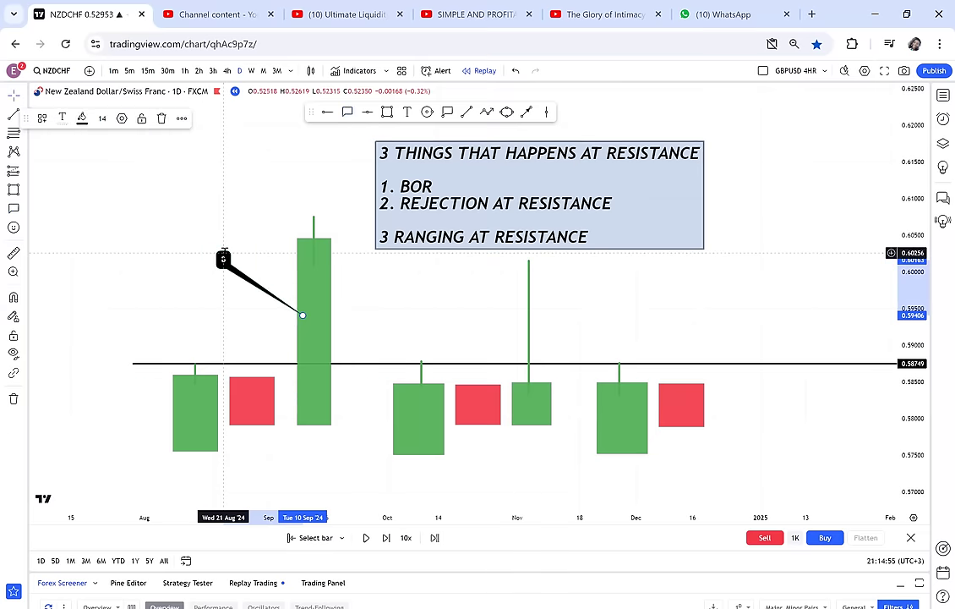
pyautogui.write('ODY')
pyautogui.click(404, 290)
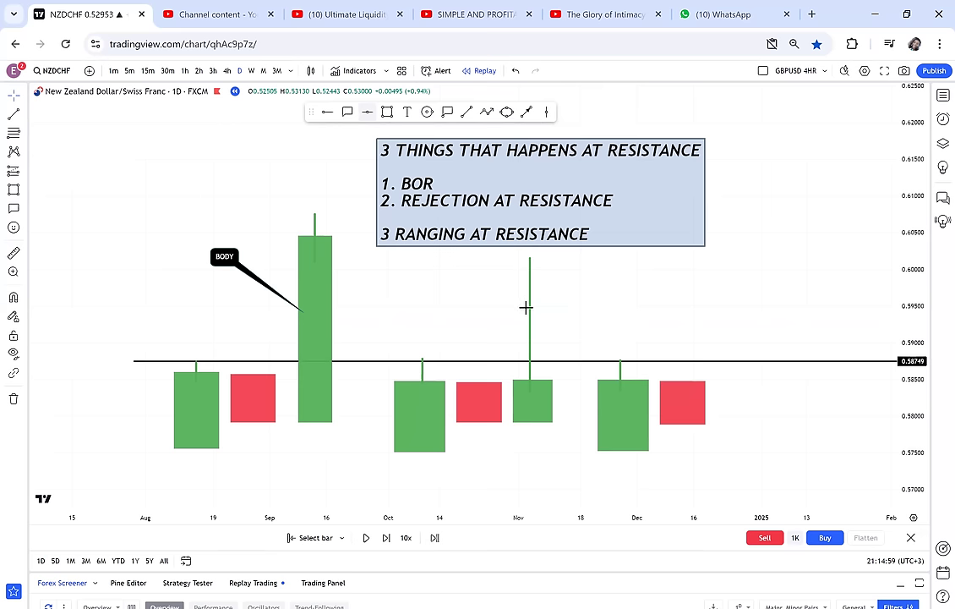
# Add a callout reading "WICK" that points at the long wick of the early-November candle.
pyautogui.click(348, 111)
pyautogui.click(524, 307)
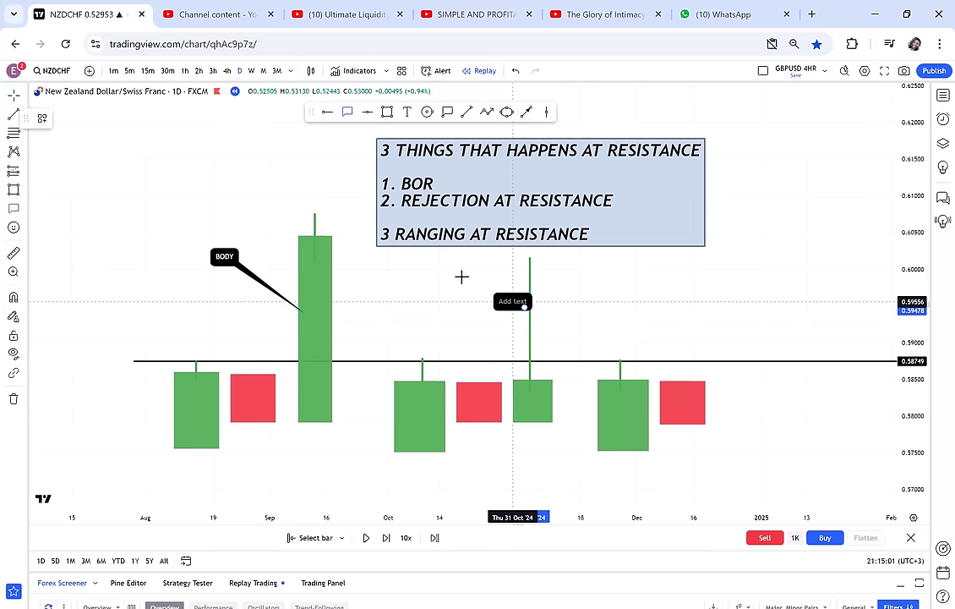
pyautogui.click(461, 276)
pyautogui.write('W')
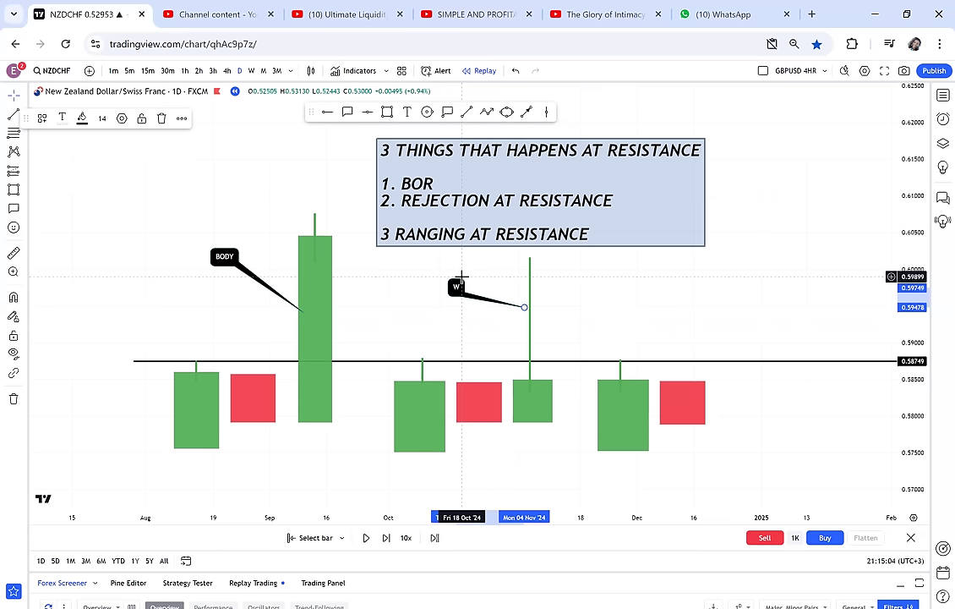
pyautogui.write('ICK')
# Draw a green rectangle below the ray from 20 to 30 December, about 0.57928 to 0.58342, add a 24 December wick from the ray, and widen the rectangle slightly.
pyautogui.moveTo(557, 299); pyautogui.dragTo(505, 279)
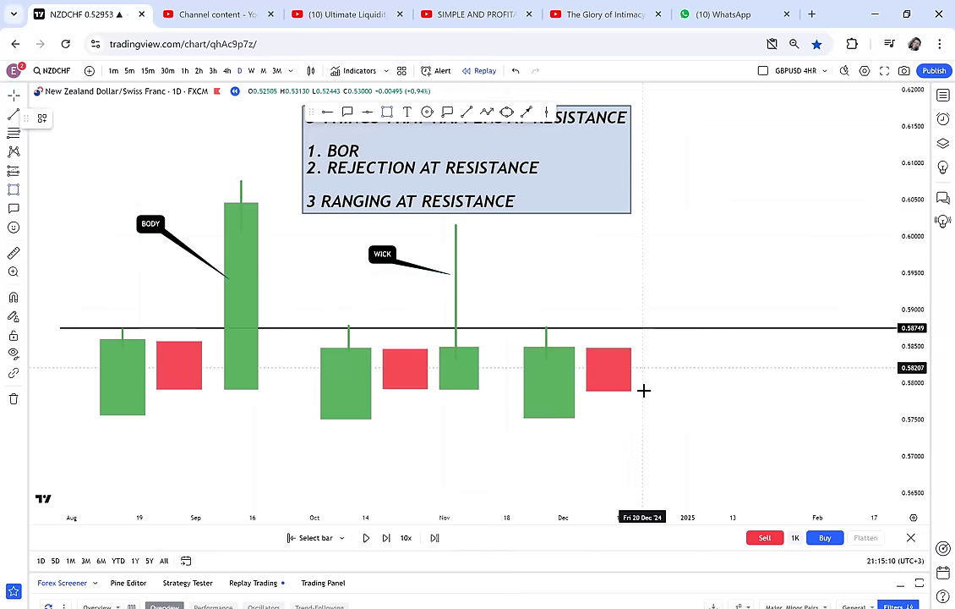
pyautogui.hotkey('ctrl', 'v')
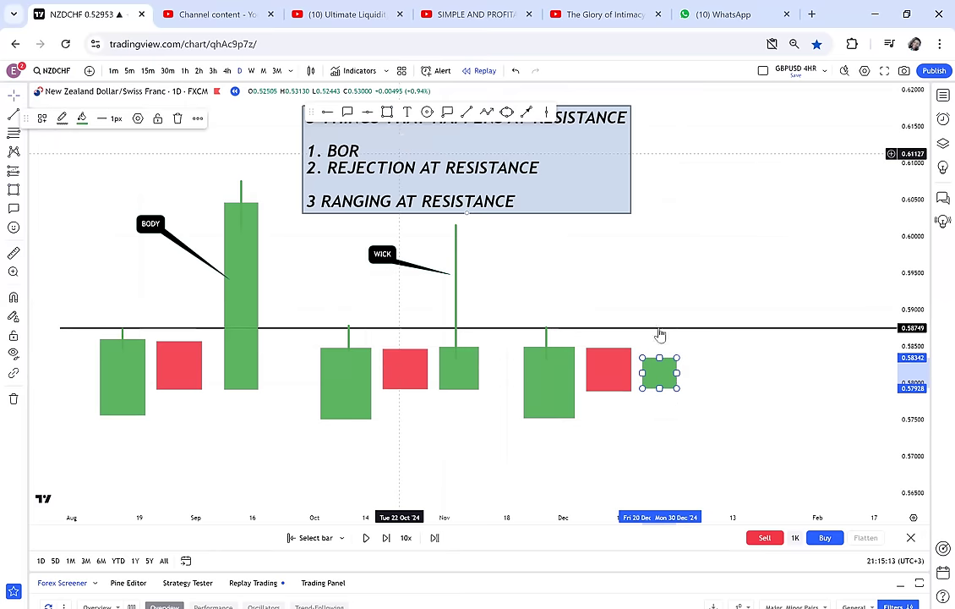
pyautogui.click(651, 330)
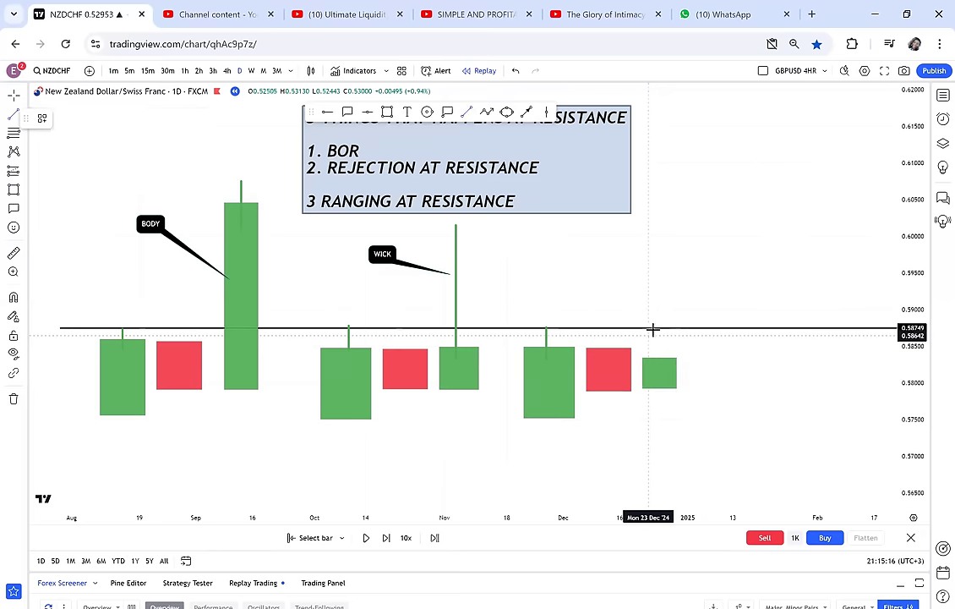
pyautogui.moveTo(653, 328); pyautogui.dragTo(654, 358)
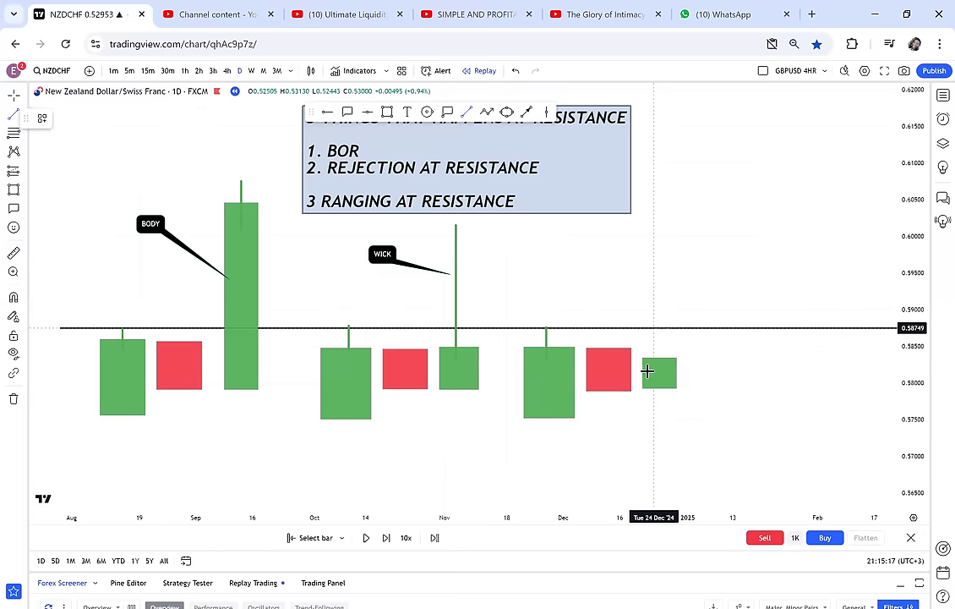
pyautogui.click(640, 372)
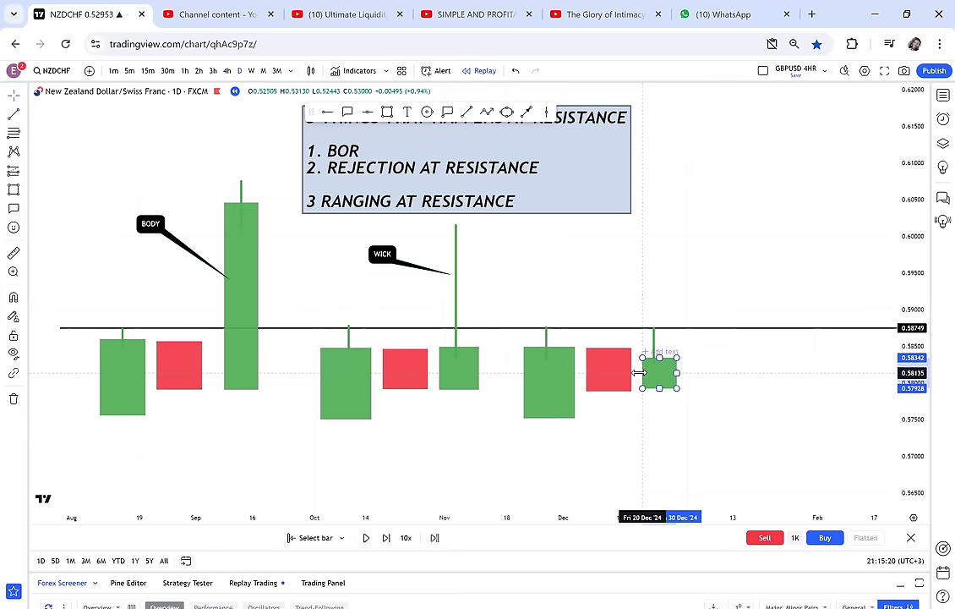
# Draw a thin green rectangle from 31 December to 9 January, about 0.58364 to 0.58450, with a vertical wick from the ray through it.
pyautogui.click(686, 363)
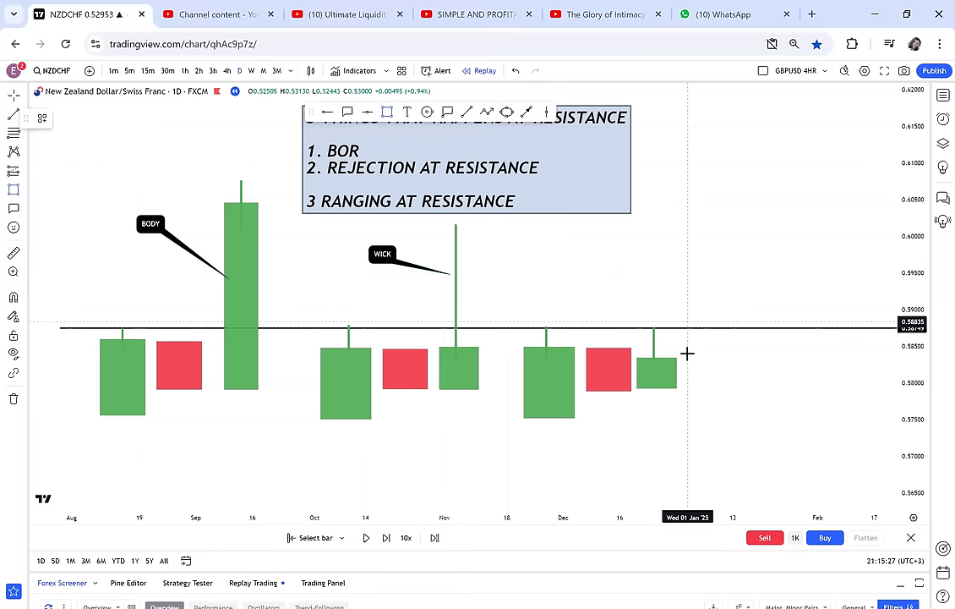
pyautogui.click(682, 355)
pyautogui.click(722, 355)
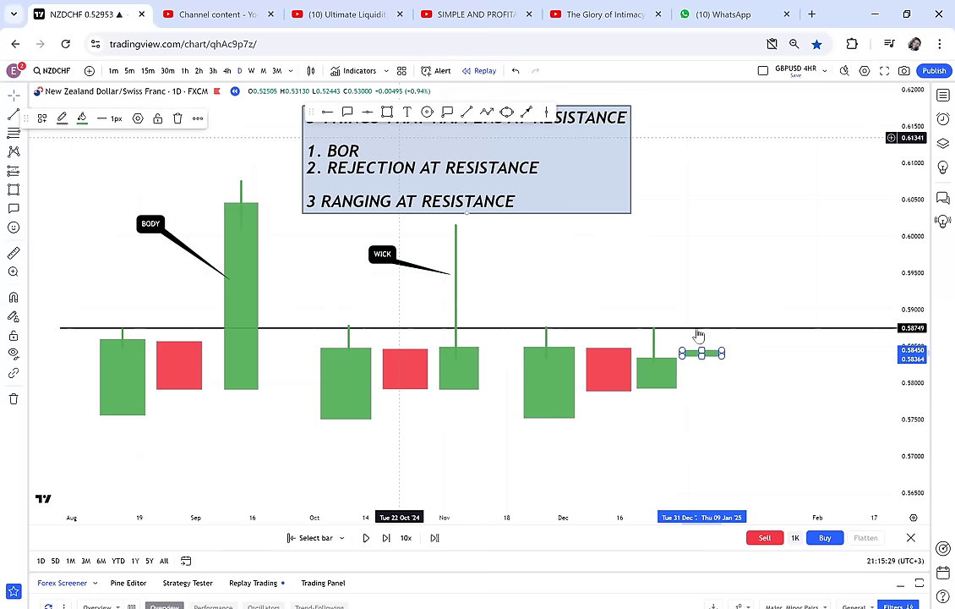
pyautogui.click(699, 331)
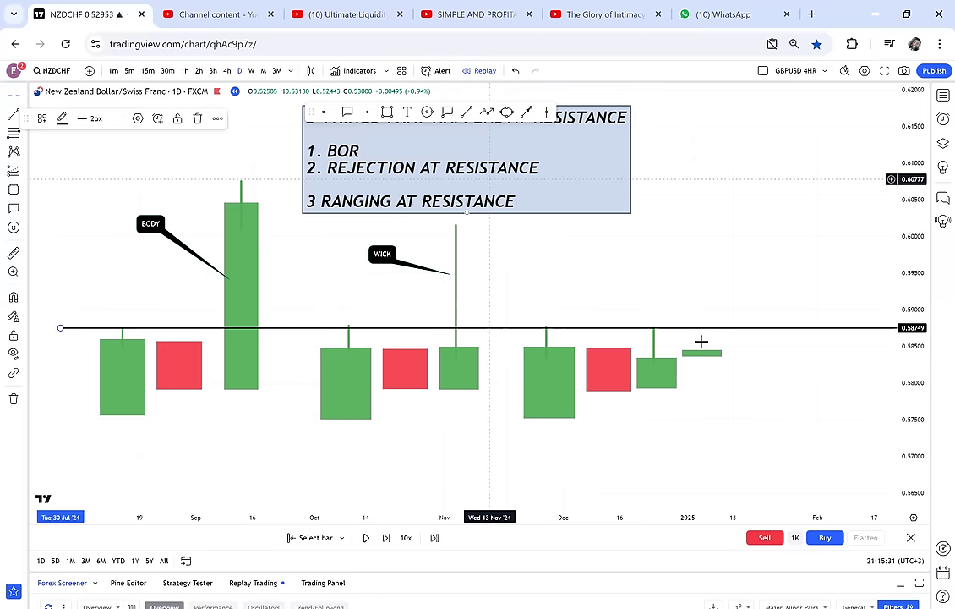
pyautogui.click(470, 114)
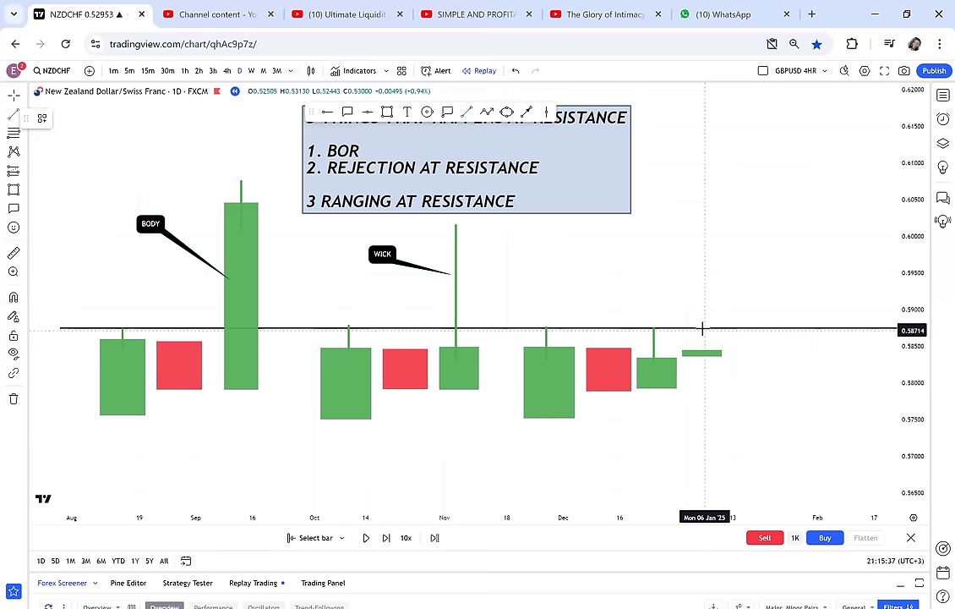
pyautogui.click(699, 328)
pyautogui.click(700, 363)
pyautogui.moveTo(733, 395); pyautogui.dragTo(816, 389)
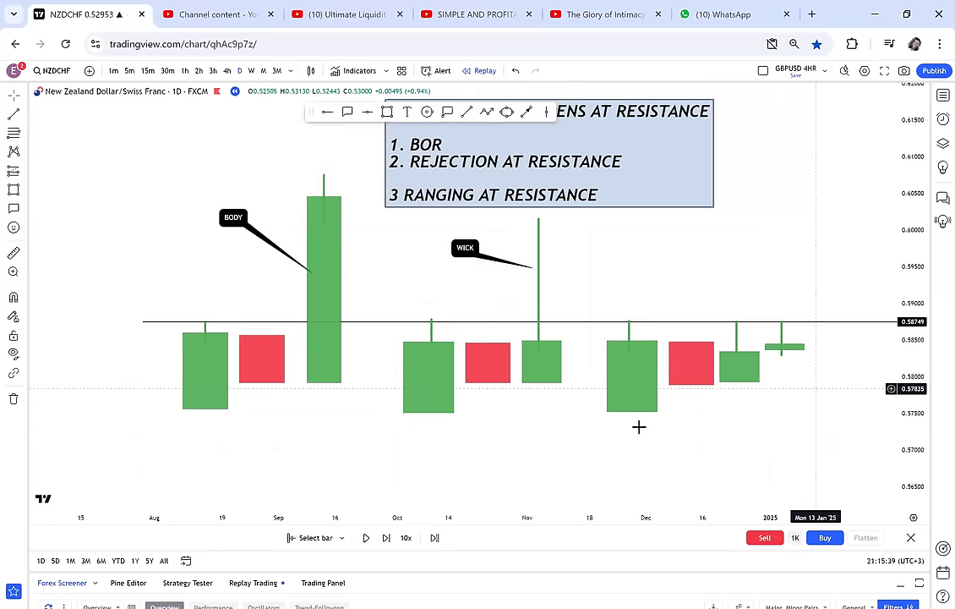
pyautogui.hscroll(1, 792, 384)
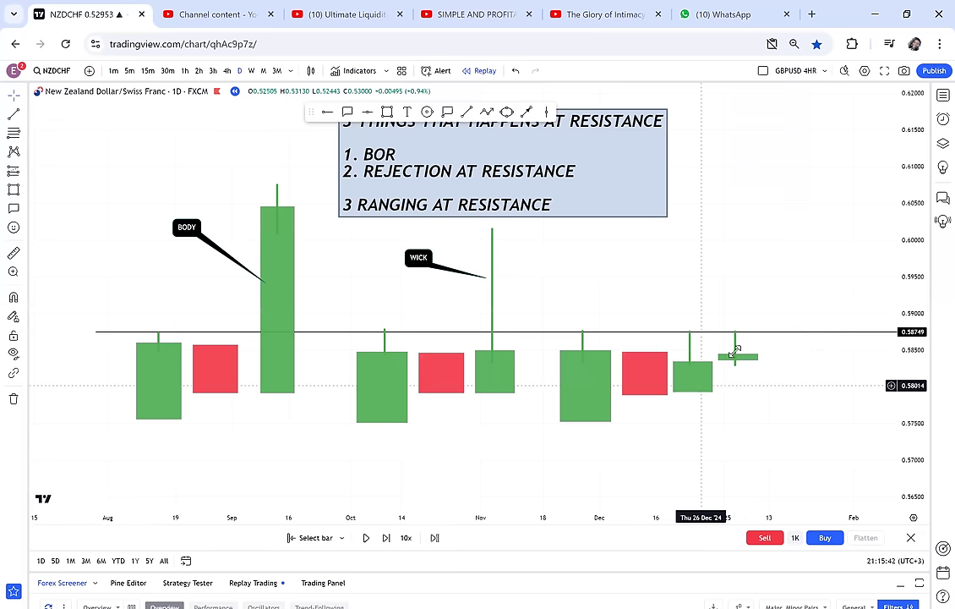
pyautogui.moveTo(648, 288); pyautogui.dragTo(645, 293)
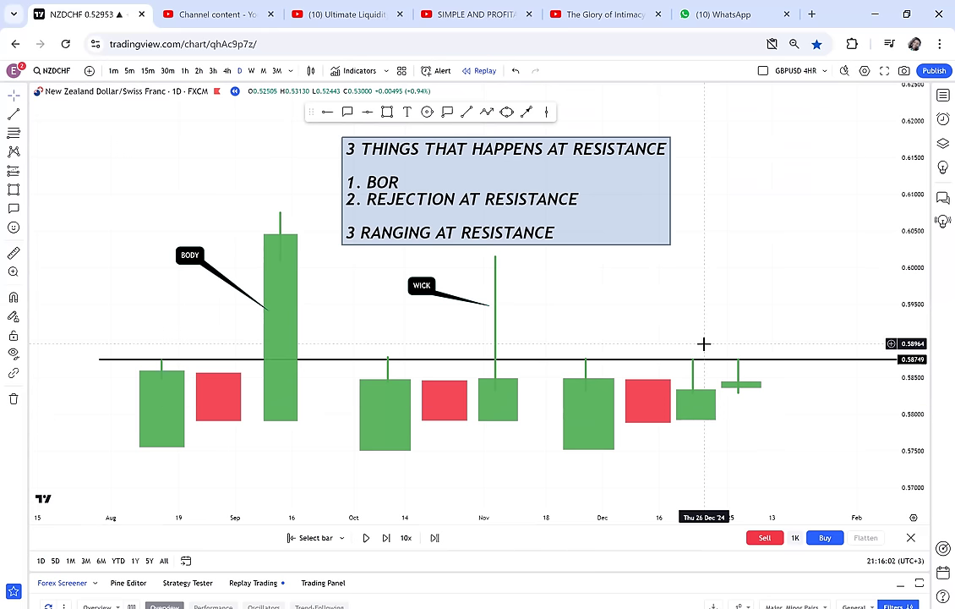
pyautogui.moveTo(586, 332); pyautogui.dragTo(663, 349)
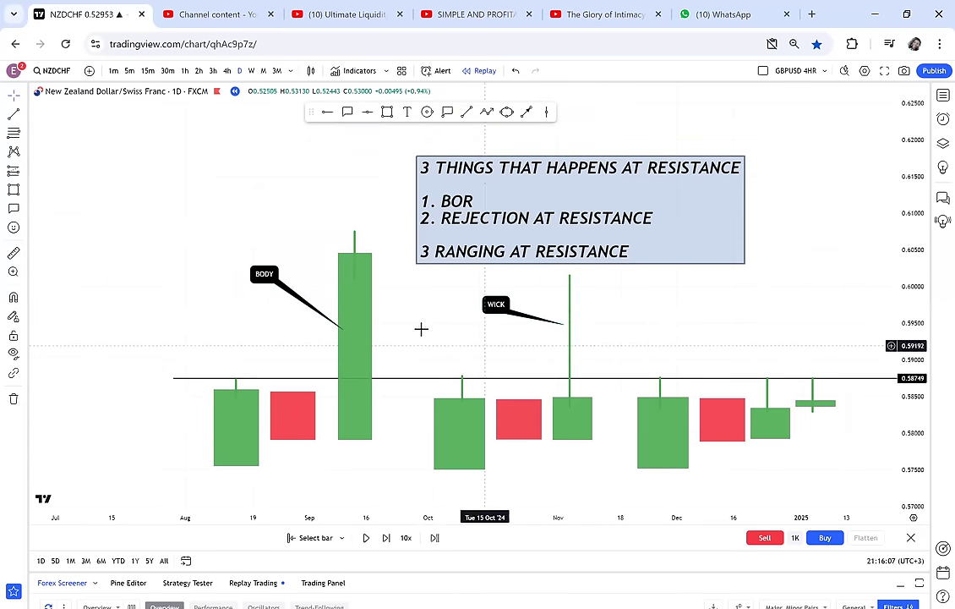
# Draw a green rectangle from 19 to 26 September, about 0.605 to 0.619, and delete the extra green rectangle above it.
pyautogui.moveTo(433, 297); pyautogui.dragTo(417, 346)
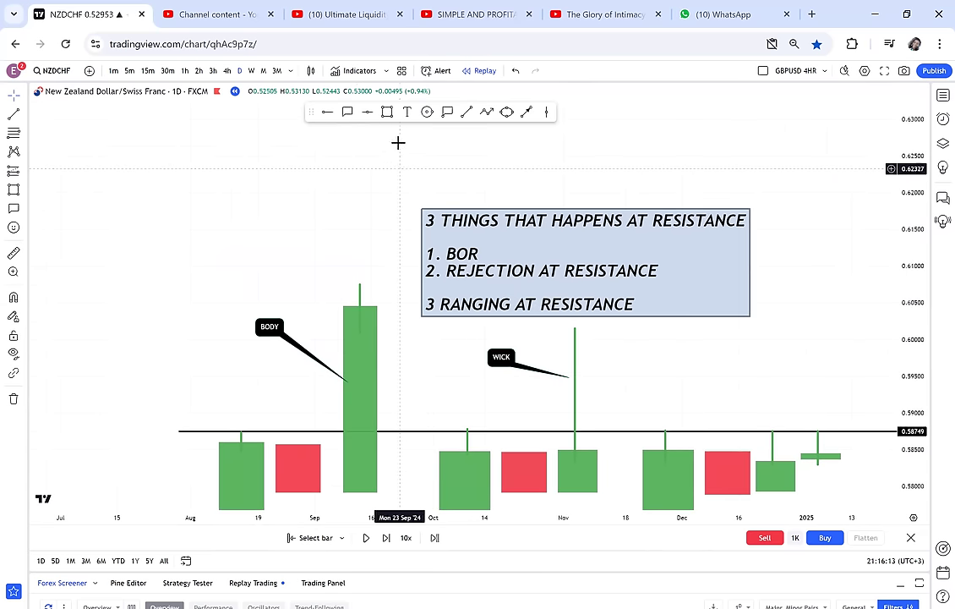
pyautogui.click(386, 111)
pyautogui.moveTo(390, 301)
pyautogui.mouseDown()
pyautogui.moveTo(417, 201)
pyautogui.moveTo(445, 273)
pyautogui.moveTo(474, 140)
pyautogui.mouseUp()
pyautogui.moveTo(571, 195); pyautogui.dragTo(552, 219)
pyautogui.click(474, 218)
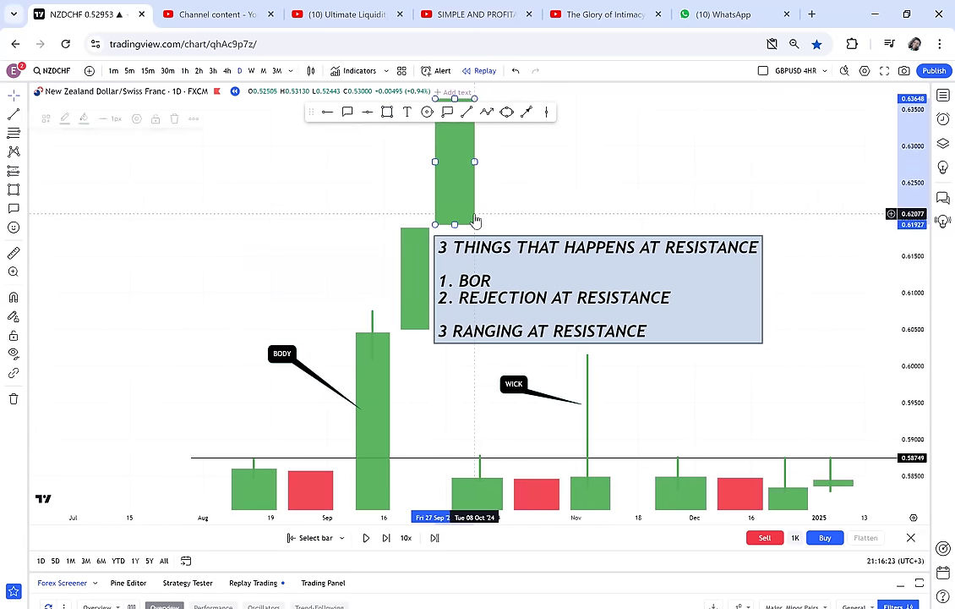
pyautogui.press('Delete')
# Flip the 19 to 26 September rectangle downwards to span about 0.59621 to 0.60499, and fill it red.
pyautogui.click(418, 238)
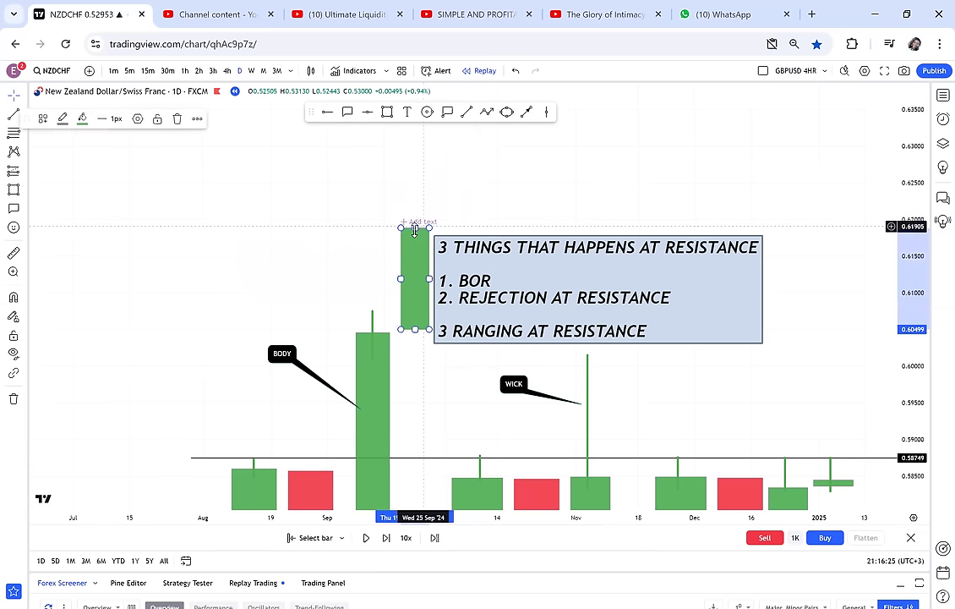
pyautogui.moveTo(415, 229); pyautogui.dragTo(423, 322)
pyautogui.click(420, 319)
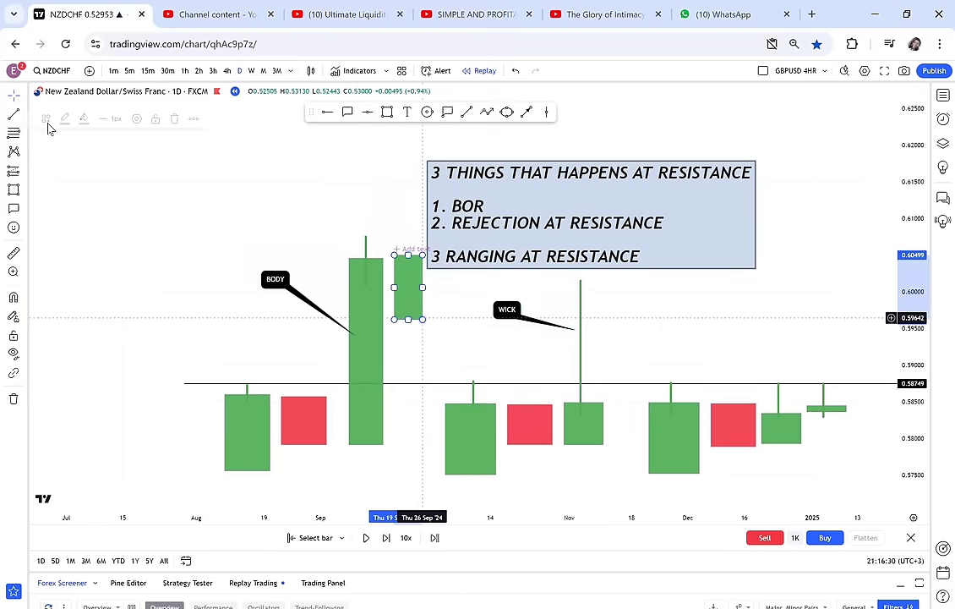
pyautogui.click(82, 118)
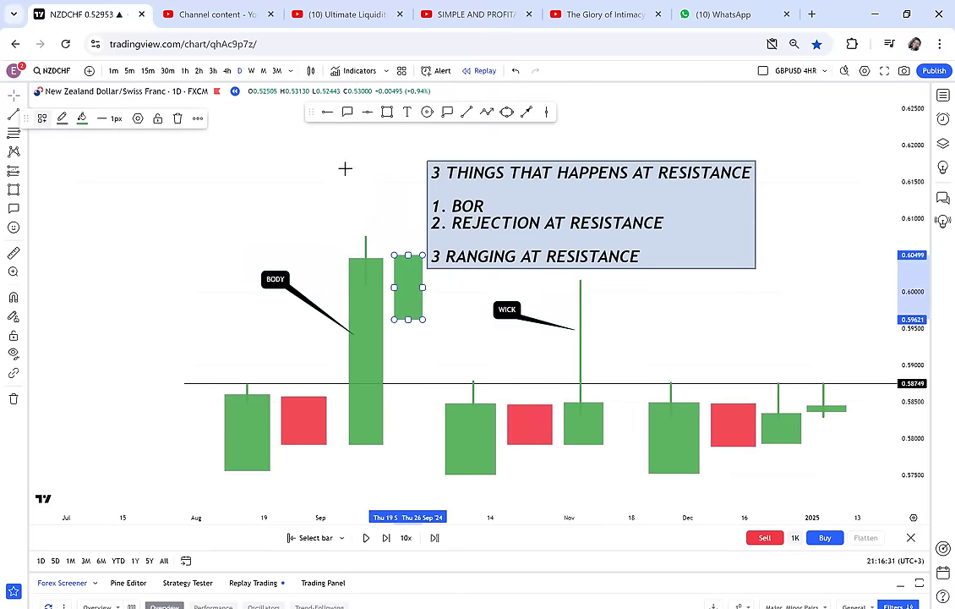
# Draw a second red rectangle from 27 September to 3 October, falling from about 0.596 through the ray to about 0.582.
pyautogui.click(387, 113)
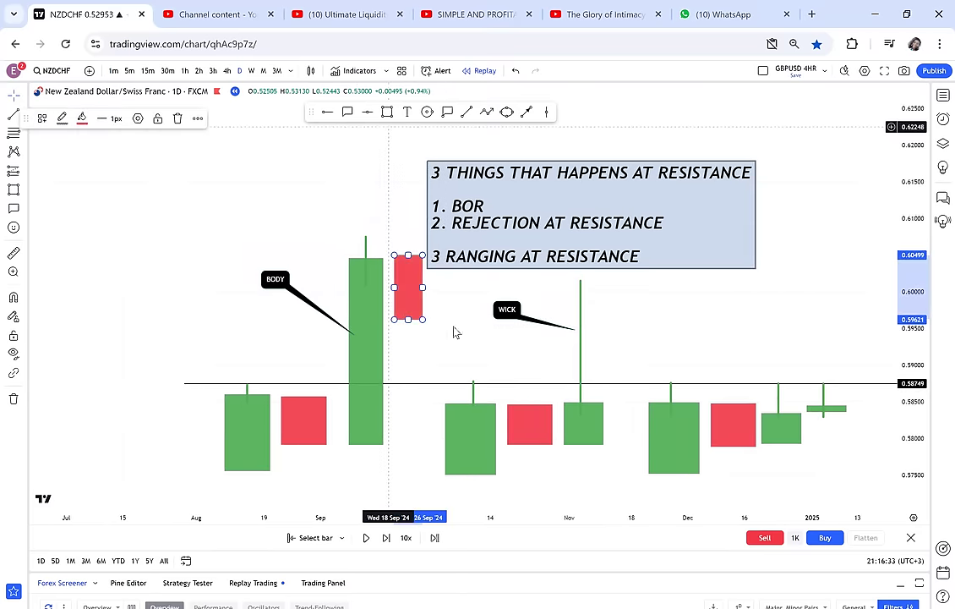
pyautogui.click(427, 318)
pyautogui.click(446, 426)
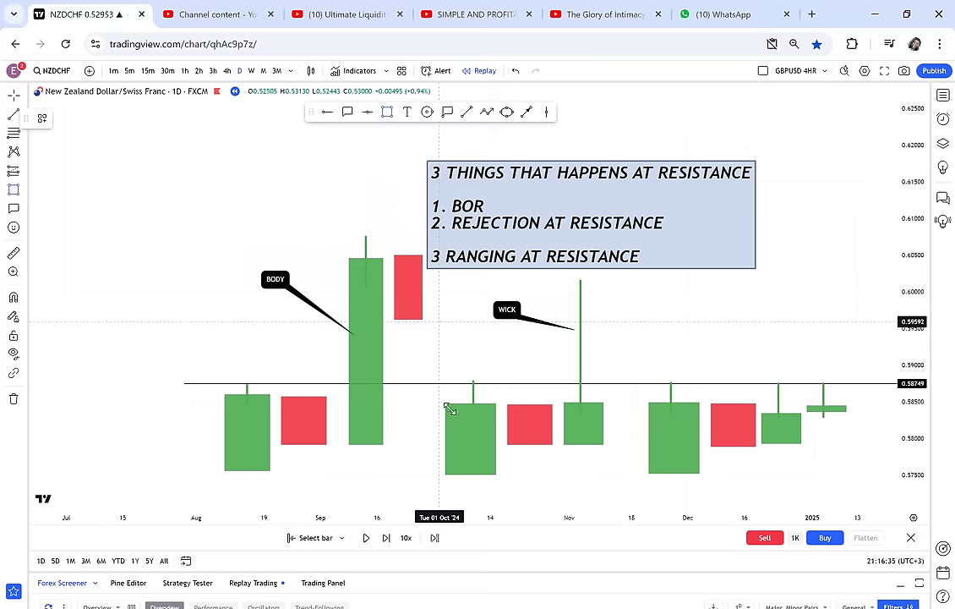
# Circle the top of the tall September candle and add a callout reading "FAKE OUT" that points at it.
pyautogui.moveTo(417, 199); pyautogui.dragTo(450, 228)
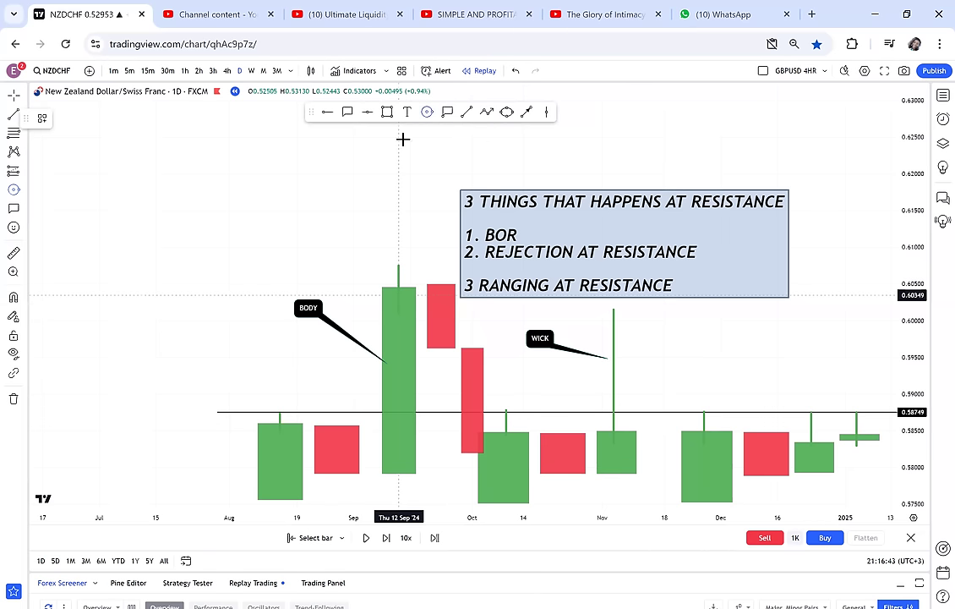
pyautogui.click(372, 282)
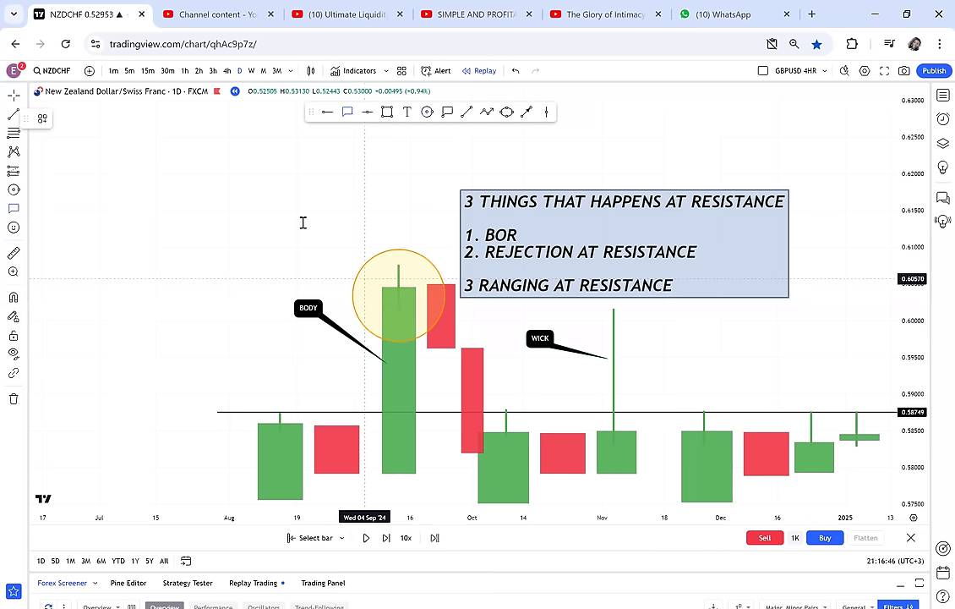
pyautogui.moveTo(302, 223); pyautogui.dragTo(382, 295)
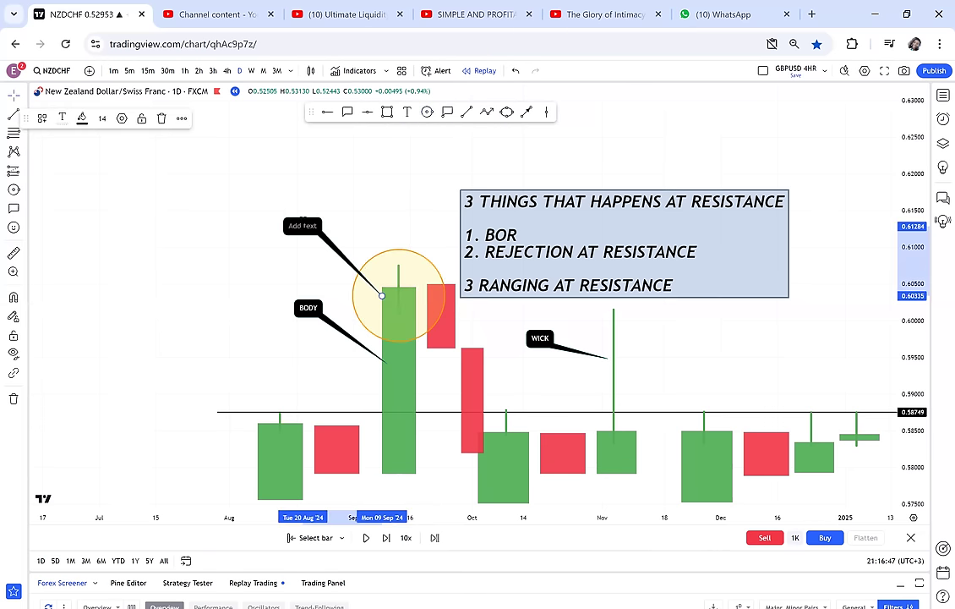
pyautogui.write('FAKE')
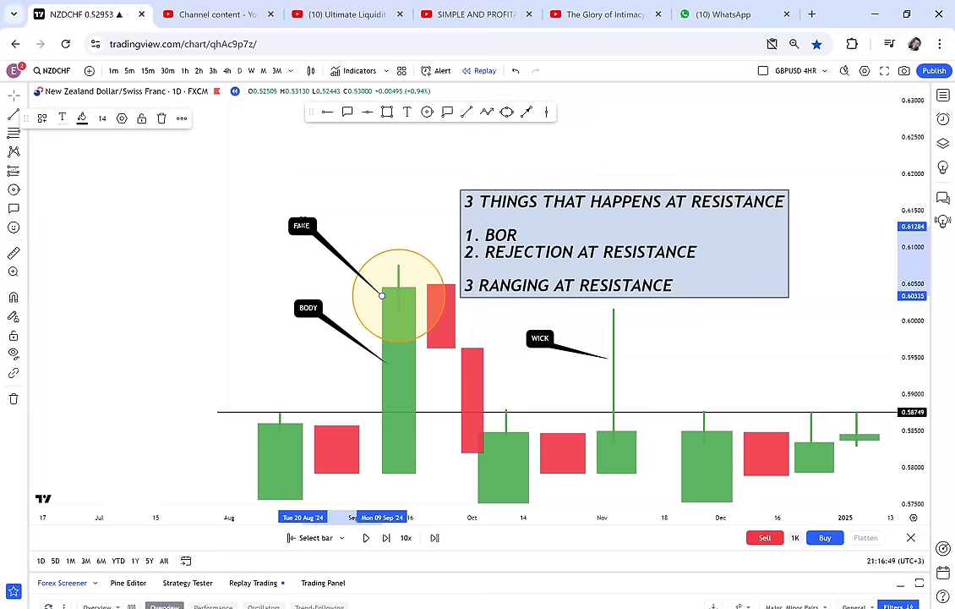
pyautogui.write(' OUT')
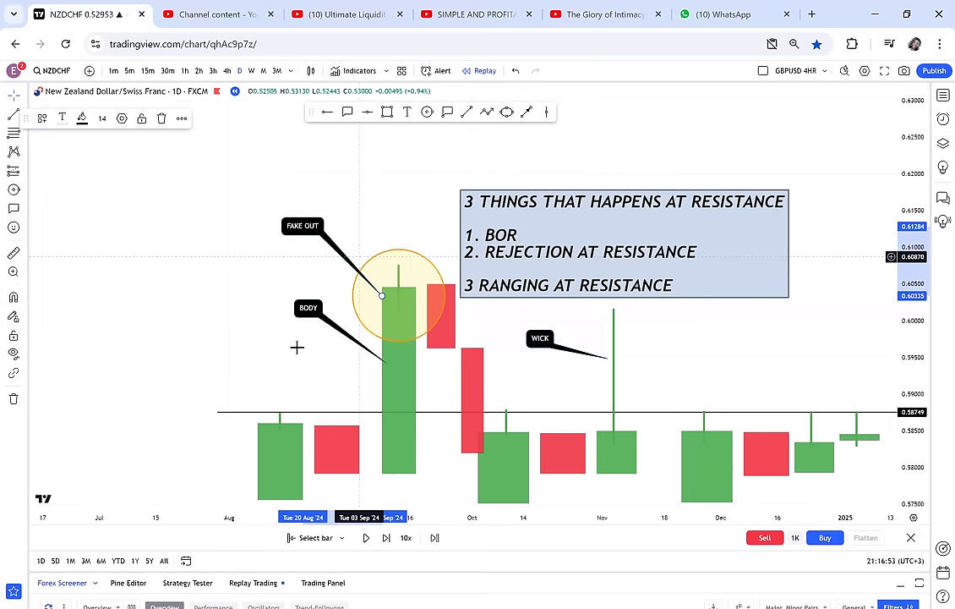
# Draw a horizontal ray from 15 May at 0.56041 across the late-May peak of the real price candles.
pyautogui.moveTo(393, 333); pyautogui.dragTo(371, 302)
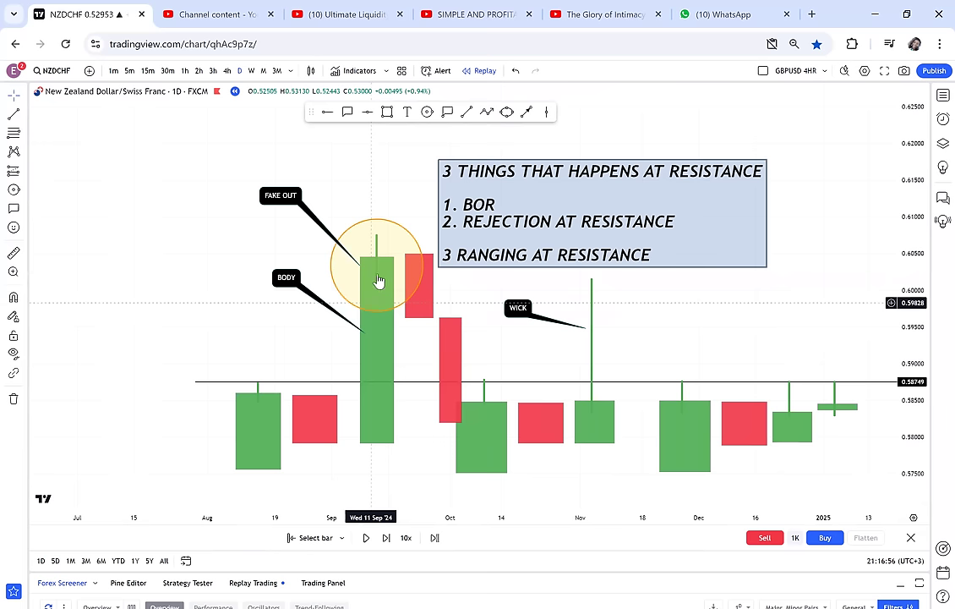
pyautogui.click(459, 425)
pyautogui.moveTo(417, 447); pyautogui.dragTo(543, 254)
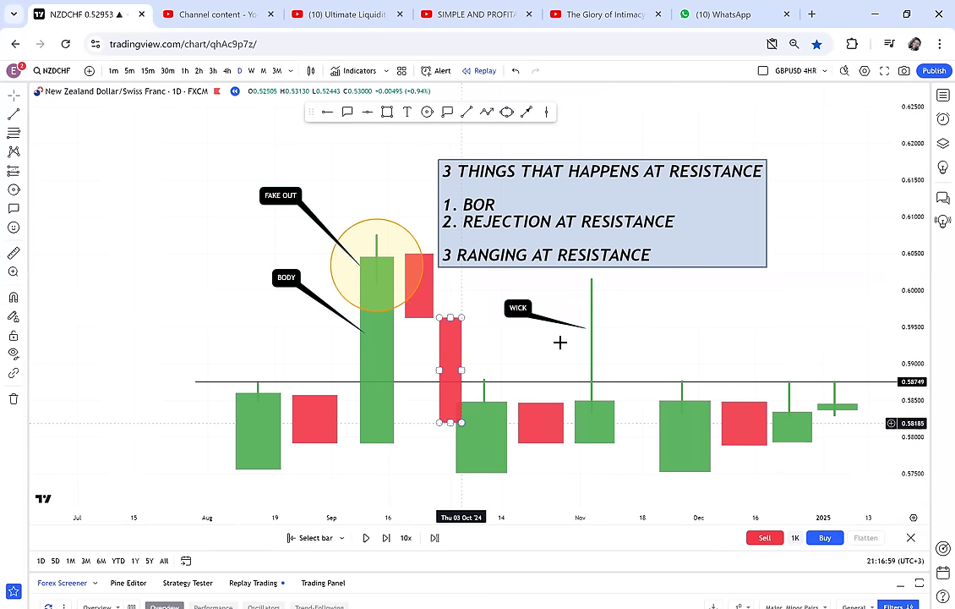
pyautogui.scroll(-3, 515, 338)
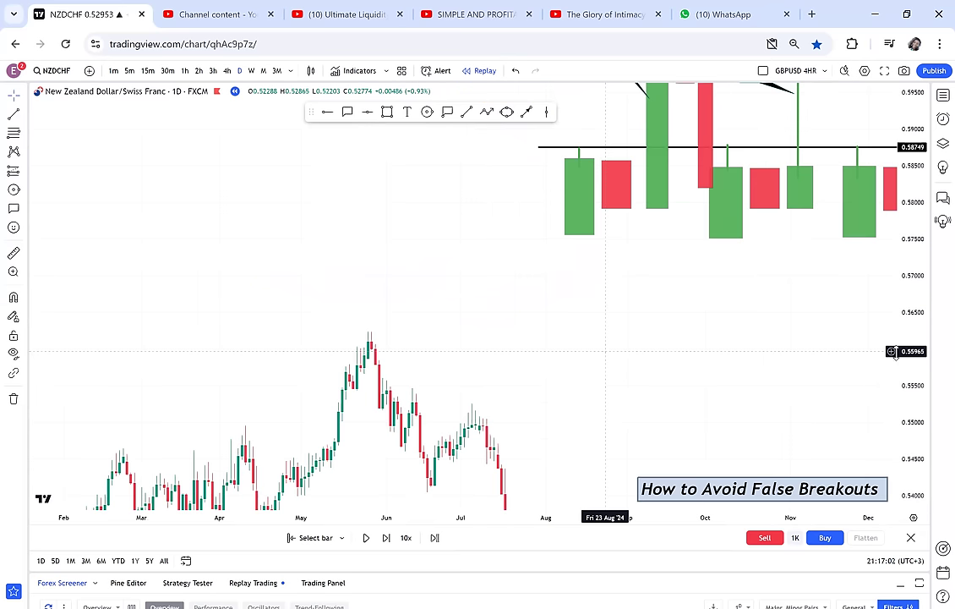
pyautogui.scroll(2, 738, 213)
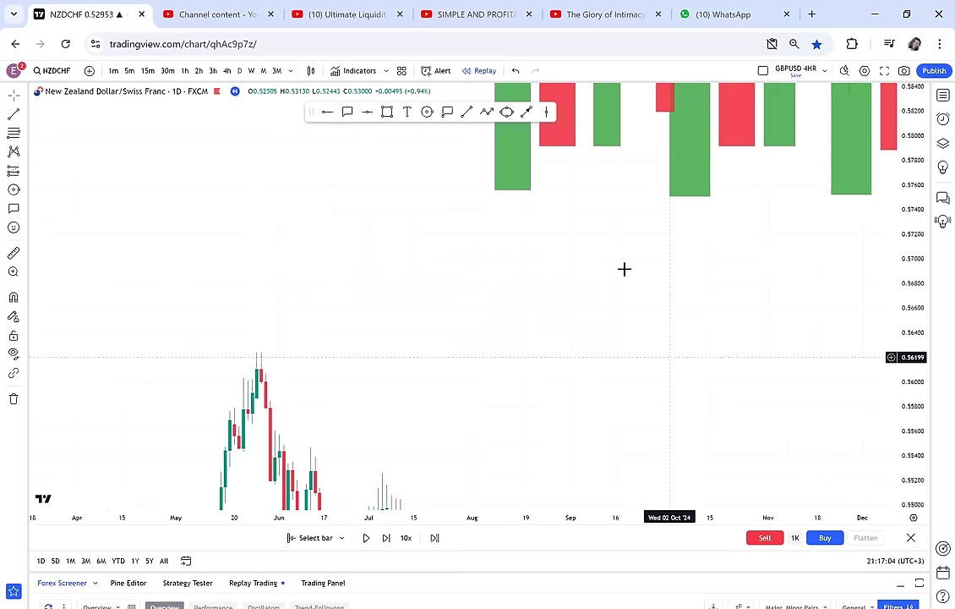
pyautogui.moveTo(225, 381); pyautogui.dragTo(623, 276)
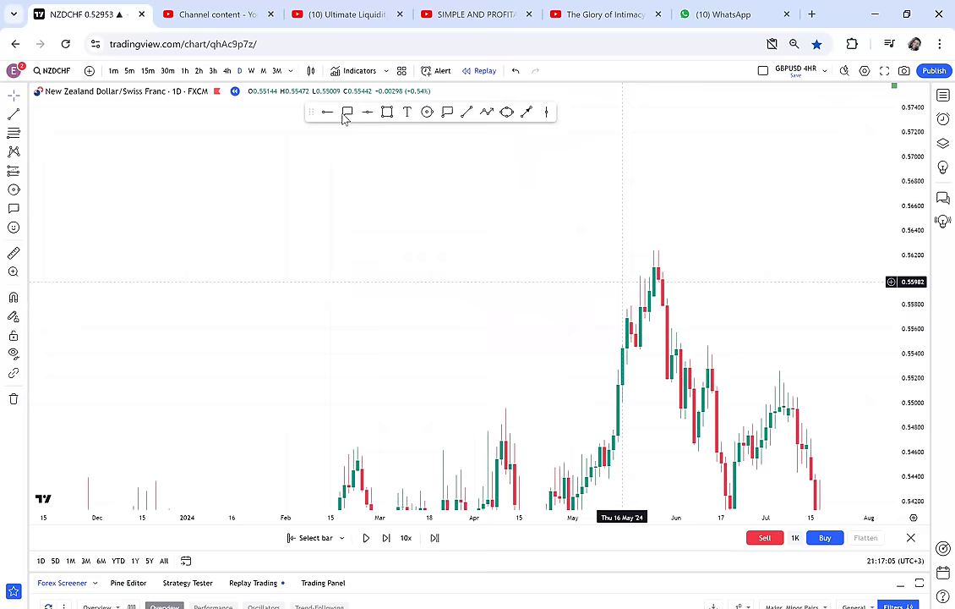
pyautogui.scroll(2, 434, 260)
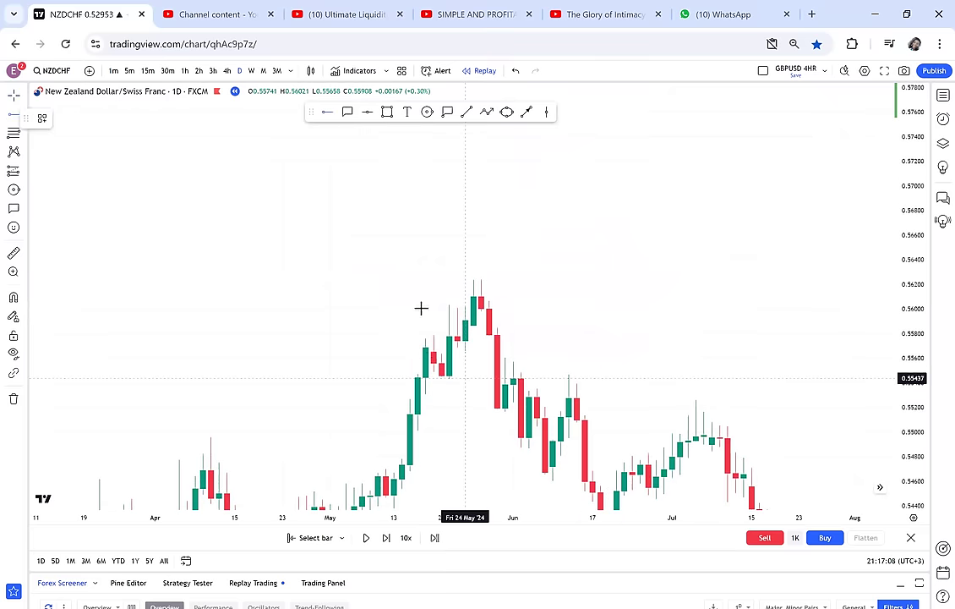
pyautogui.hotkey('alt', 'j')
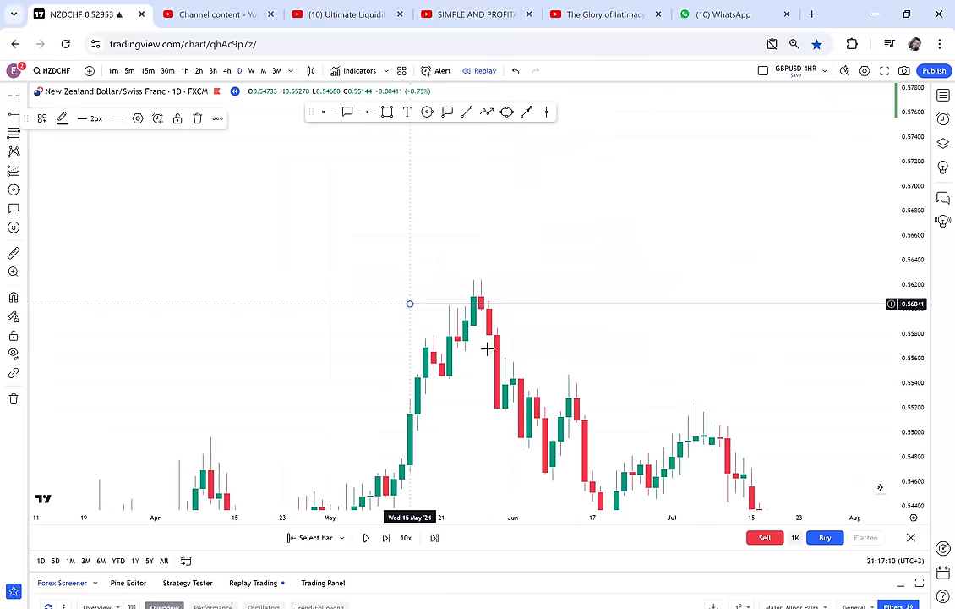
pyautogui.moveTo(485, 371); pyautogui.dragTo(487, 349)
pyautogui.scroll(2, 360, 294)
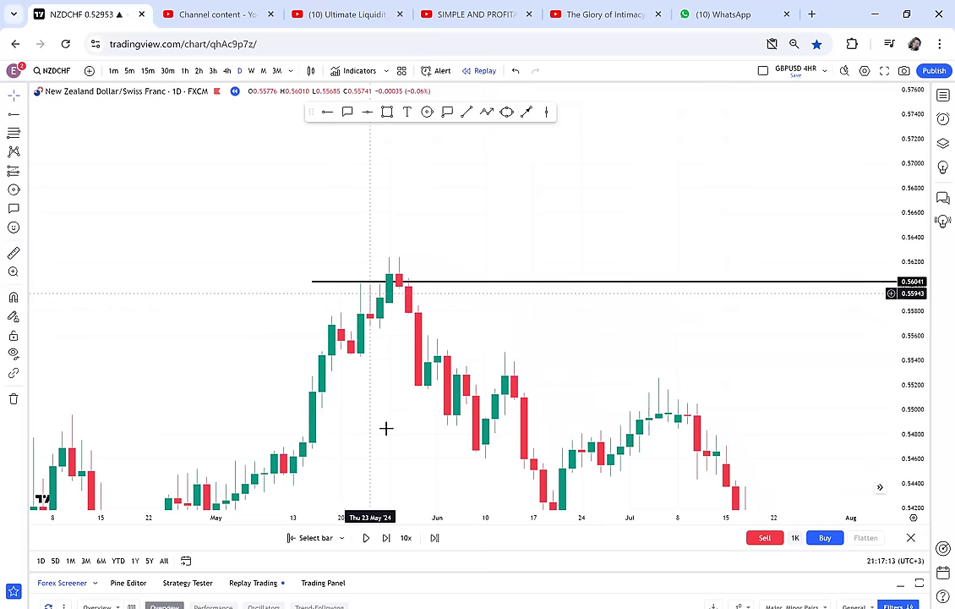
pyautogui.scroll(-1, 380, 366)
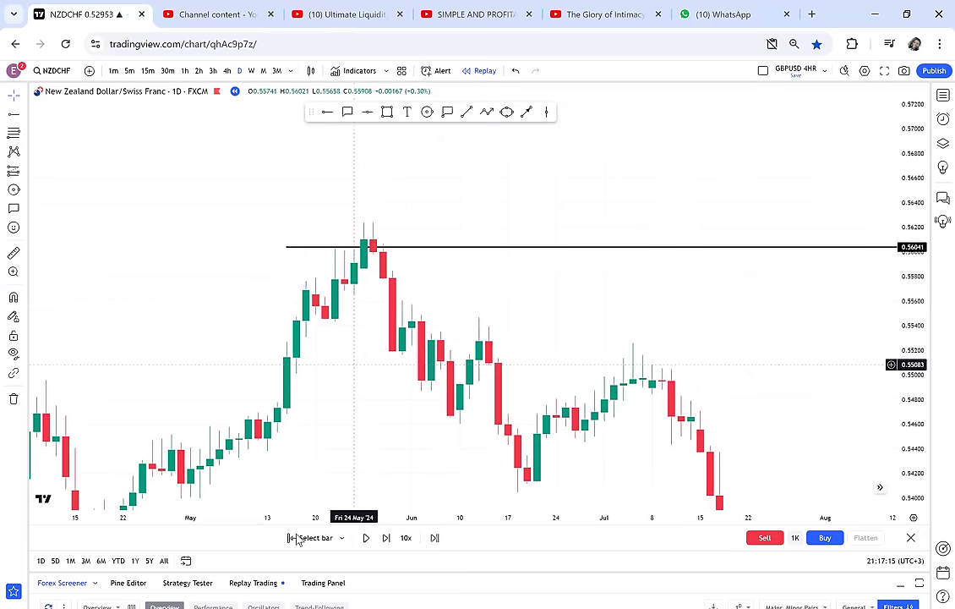
pyautogui.scroll(-1, 390, 351)
pyautogui.scroll(-1, 391, 351)
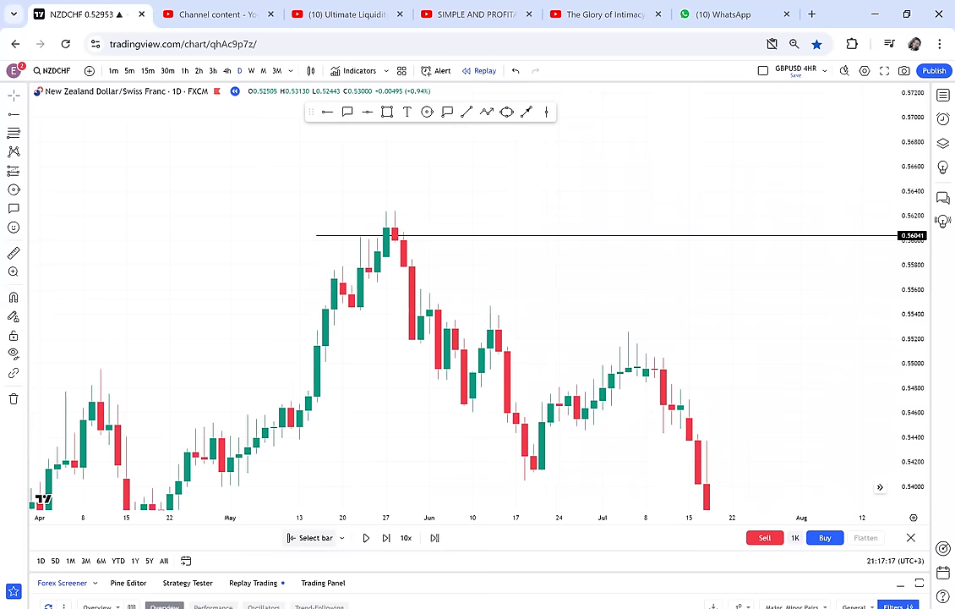
# Restart the bar replay from 28 May 2024, at the peak around the 0.56041 ray.
pyautogui.moveTo(391, 340); pyautogui.dragTo(389, 332)
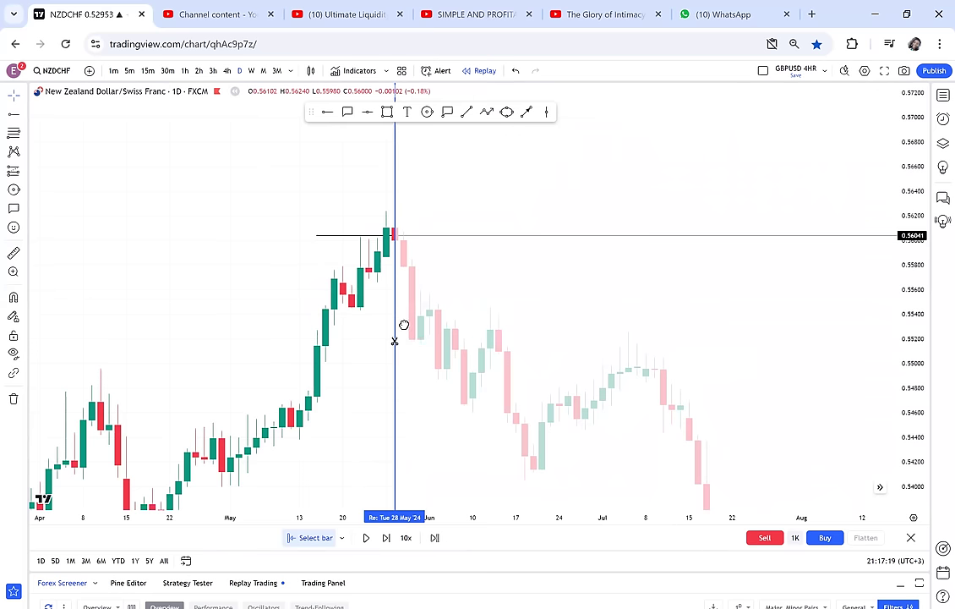
pyautogui.scroll(-2, 654, 333)
pyautogui.moveTo(653, 333); pyautogui.dragTo(620, 368)
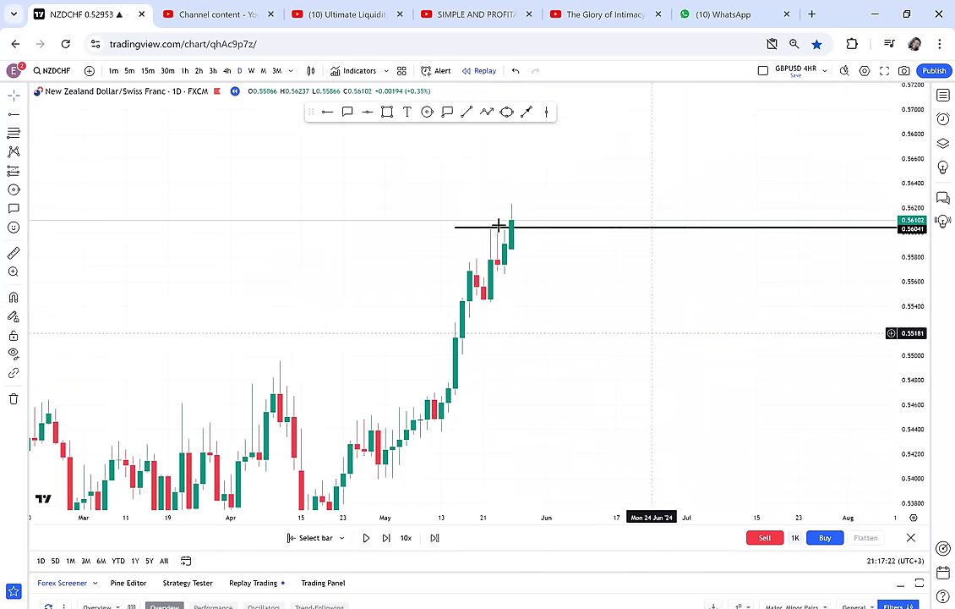
# Draw an upward zigzag arrow path from just above the 0.56041 ray to about 0.57369 on 1 July.
pyautogui.click(486, 111)
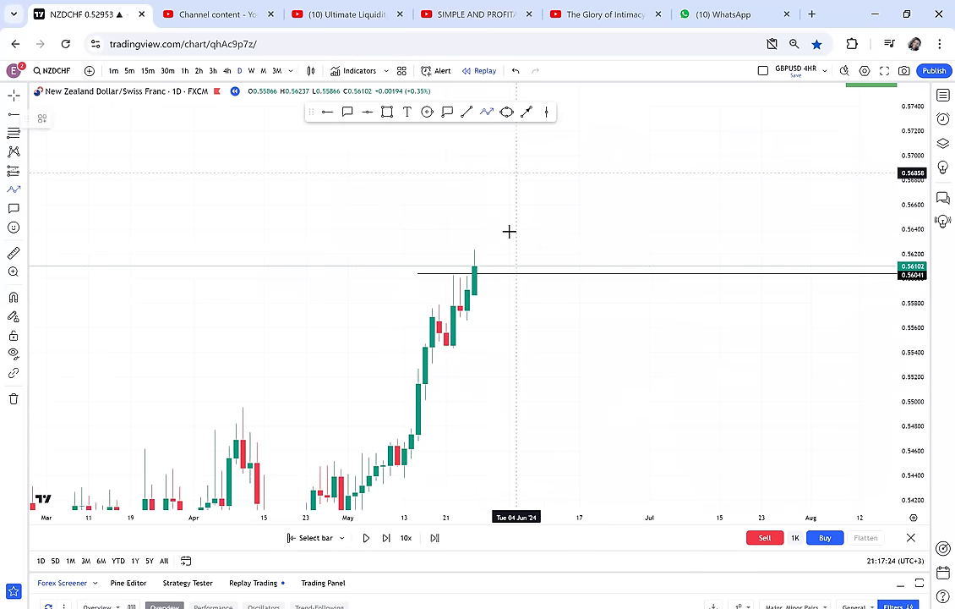
pyautogui.click(487, 268)
pyautogui.click(508, 229)
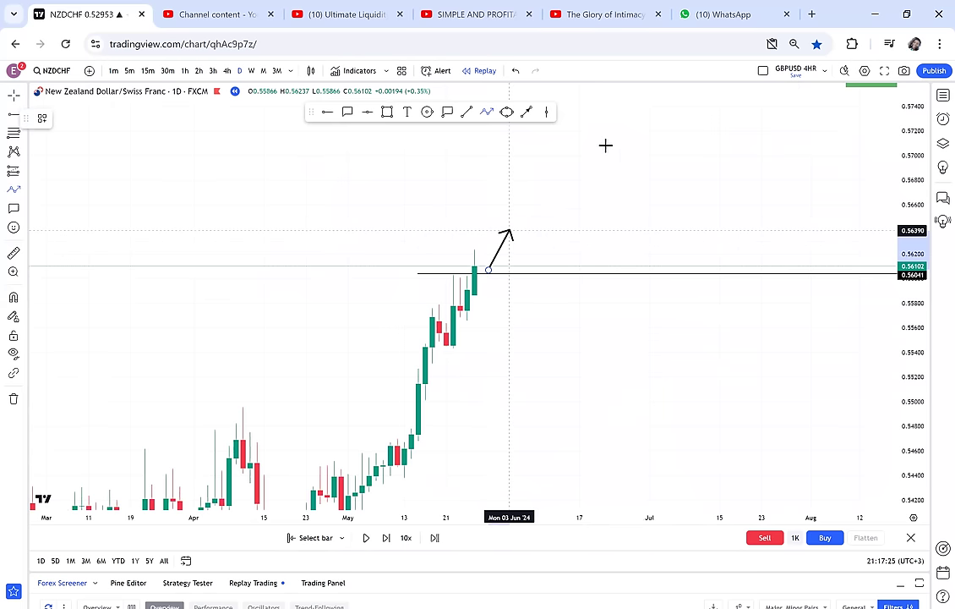
pyautogui.click(530, 244)
pyautogui.click(579, 195)
pyautogui.click(607, 145)
pyautogui.click(621, 157)
pyautogui.doubleClick(649, 110)
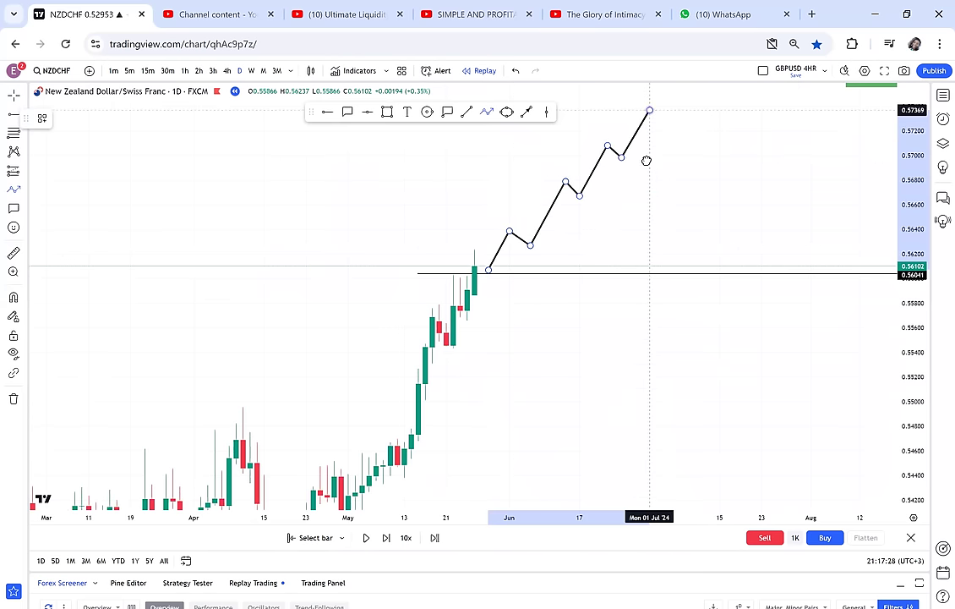
# Play the replay forward from the late-May peak to late June and pause it.
pyautogui.click(366, 542)
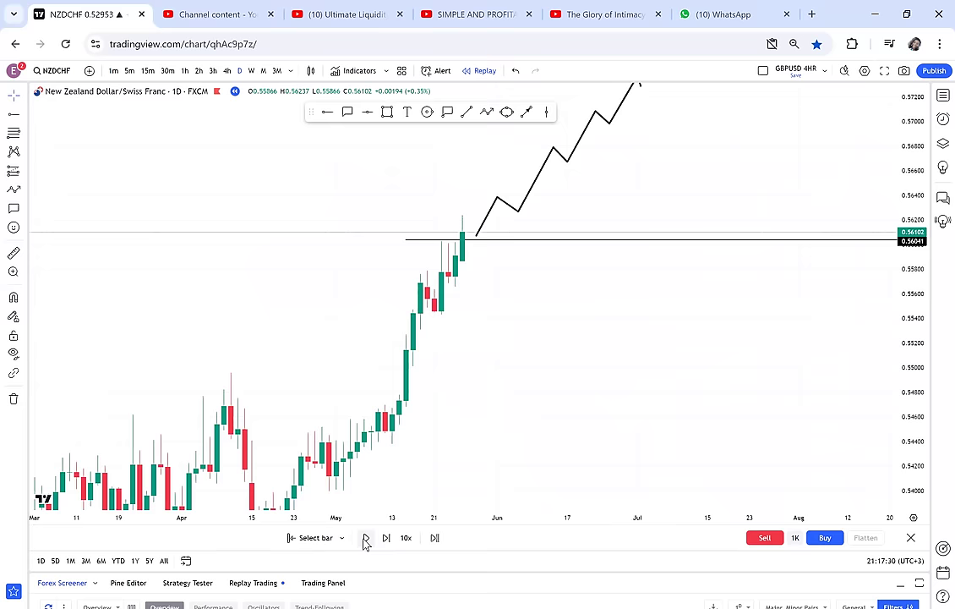
pyautogui.click(365, 539)
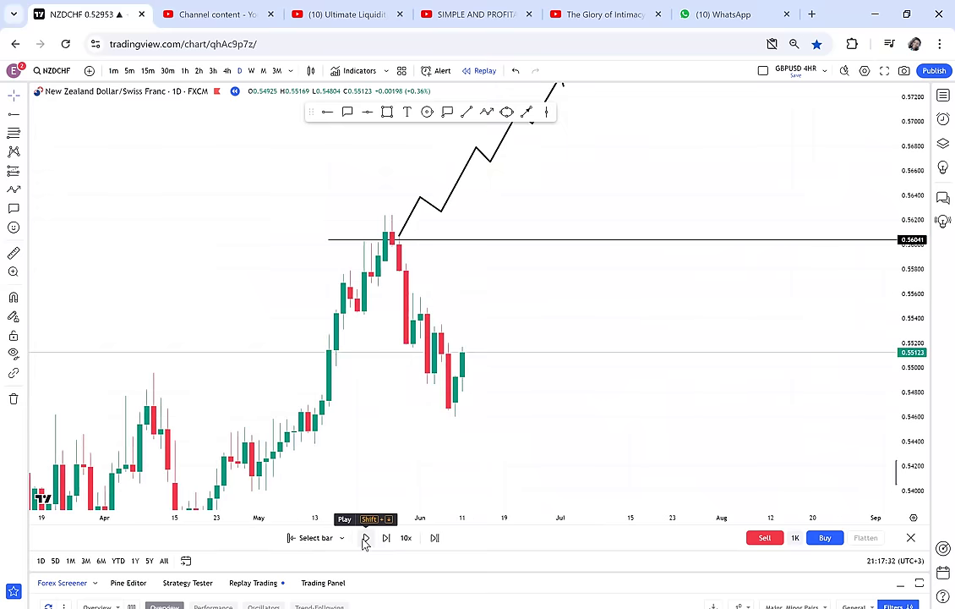
pyautogui.click(365, 540)
pyautogui.moveTo(616, 399); pyautogui.dragTo(702, 458)
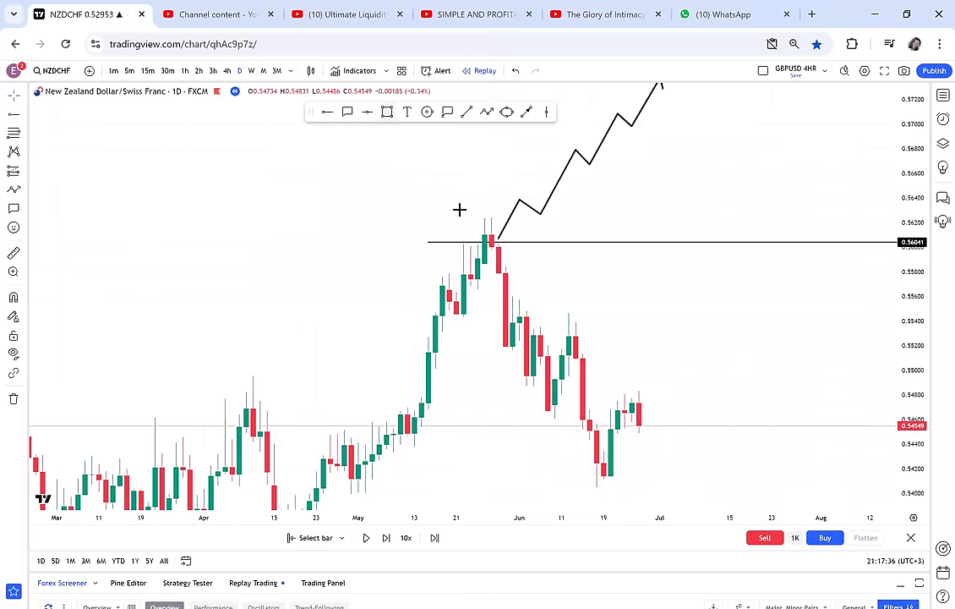
# Circle the late-May candle tops above the ray and add a callout reading "FAKE OUT" that points at them.
pyautogui.click(484, 226)
pyautogui.moveTo(489, 180); pyautogui.dragTo(493, 186)
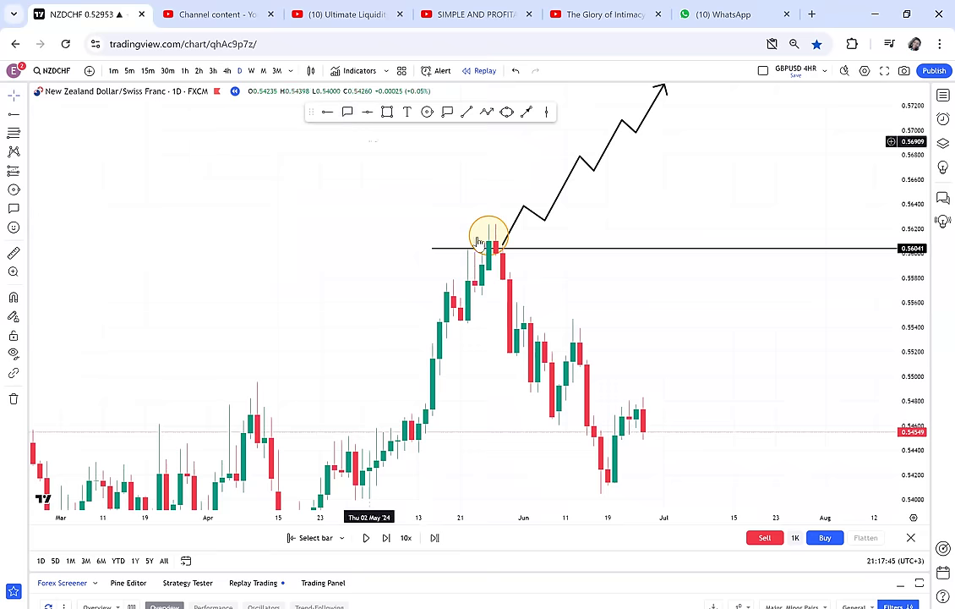
pyautogui.click(347, 113)
pyautogui.moveTo(482, 233); pyautogui.dragTo(404, 204)
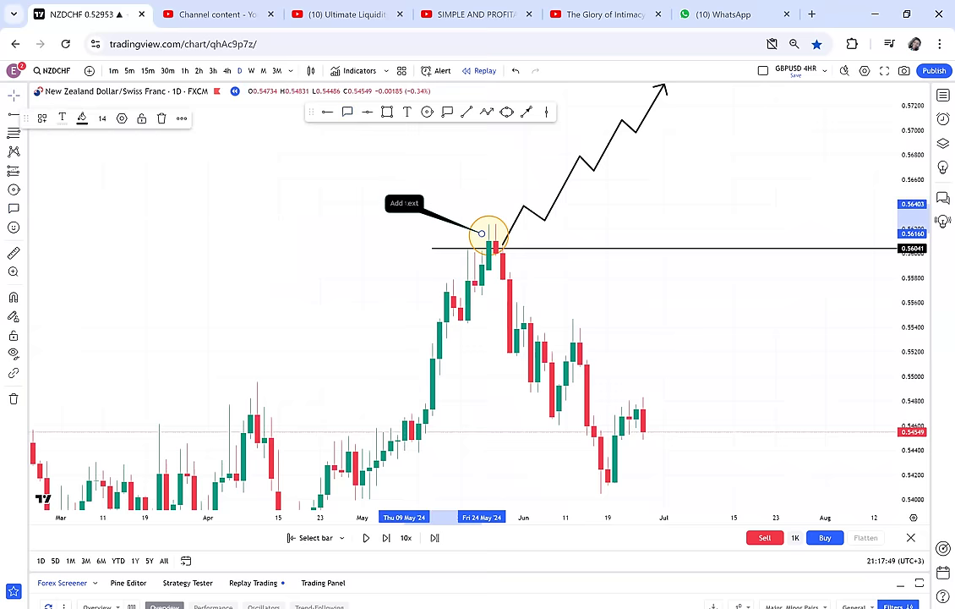
pyautogui.write('FAKE OUT')
pyautogui.click(402, 241)
# Exit the current replay and start a new one that cuts the chart at the end of August 2024.
pyautogui.moveTo(401, 241); pyautogui.dragTo(429, 284)
pyautogui.moveTo(563, 353)
pyautogui.mouseDown()
pyautogui.moveTo(581, 223)
pyautogui.moveTo(471, 341)
pyautogui.moveTo(405, 495)
pyautogui.mouseUp()
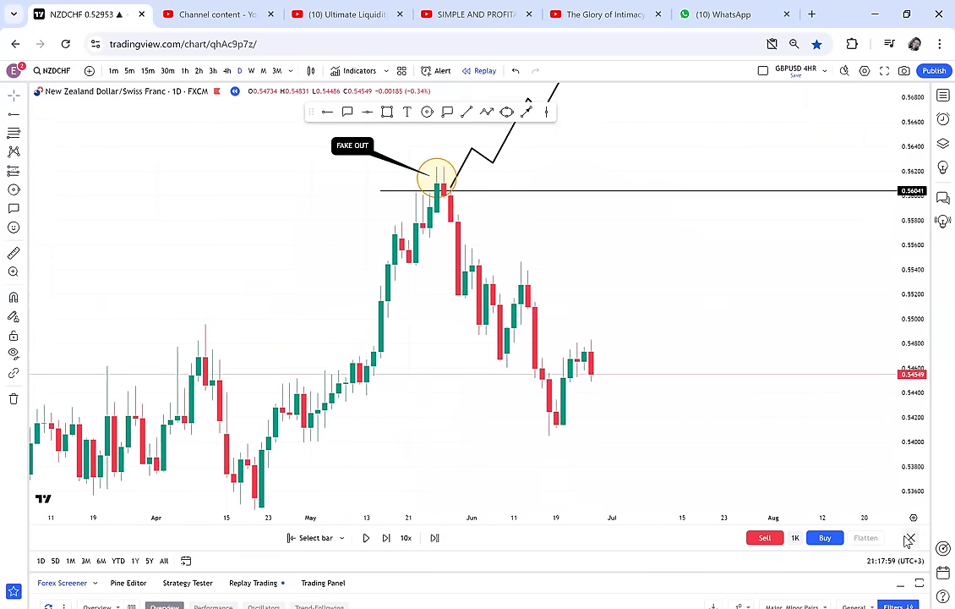
pyautogui.click(909, 538)
pyautogui.click(570, 357)
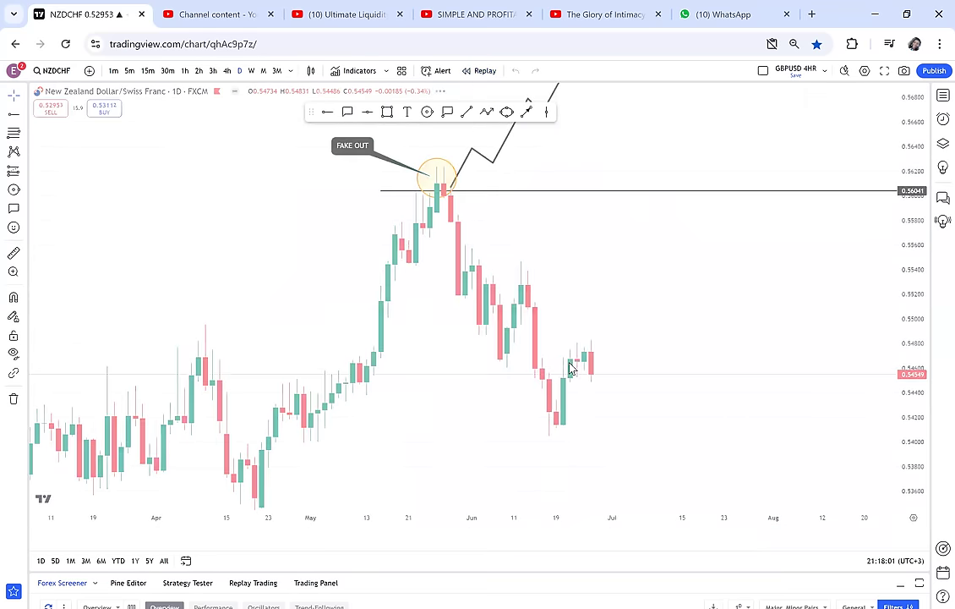
pyautogui.moveTo(597, 430); pyautogui.dragTo(479, 209)
pyautogui.moveTo(575, 388); pyautogui.dragTo(515, 143)
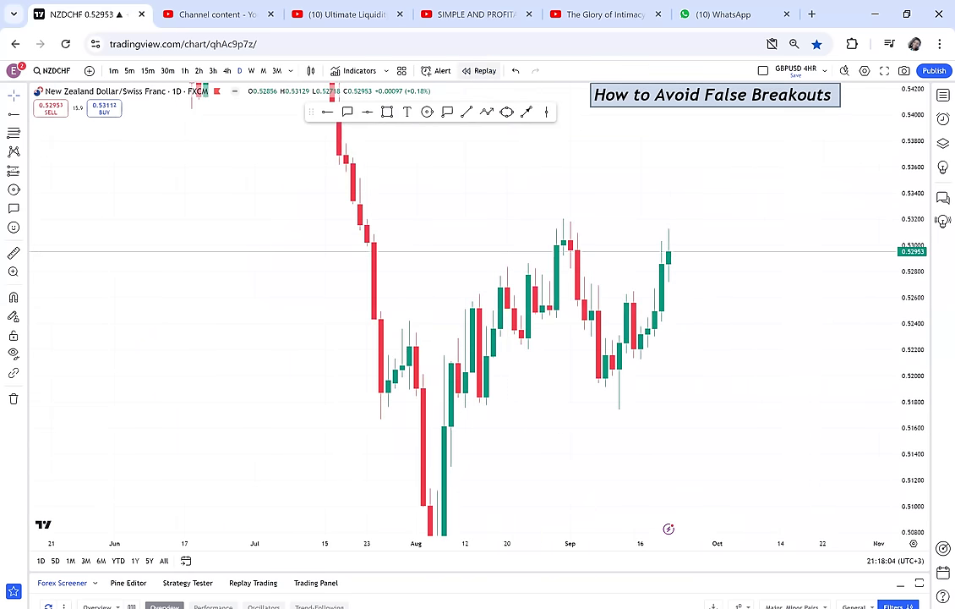
pyautogui.click(479, 70)
pyautogui.click(561, 256)
# Draw a falling trend line from 2 July at 0.54825 to 7 August at 0.49515 along the decline.
pyautogui.moveTo(581, 383); pyautogui.dragTo(420, 325)
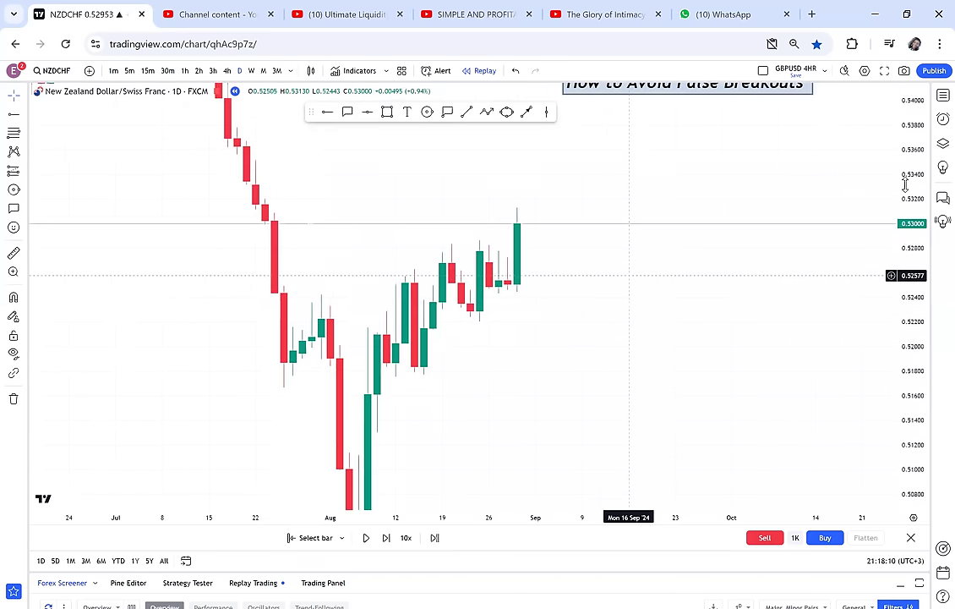
pyautogui.scroll(-2, 881, 364)
pyautogui.moveTo(613, 400); pyautogui.dragTo(591, 334)
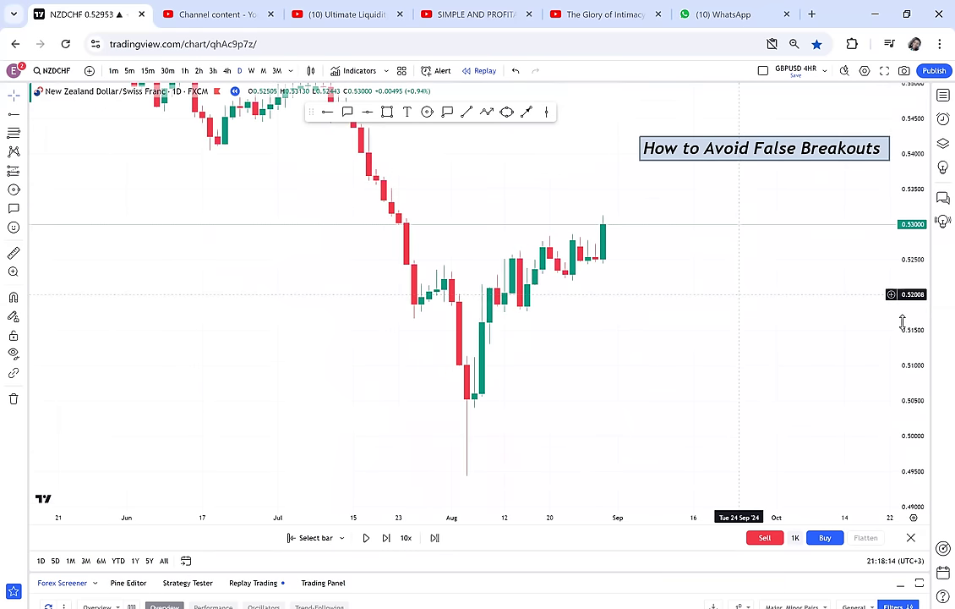
pyautogui.moveTo(903, 321); pyautogui.dragTo(904, 367)
pyautogui.moveTo(723, 272); pyautogui.dragTo(730, 305)
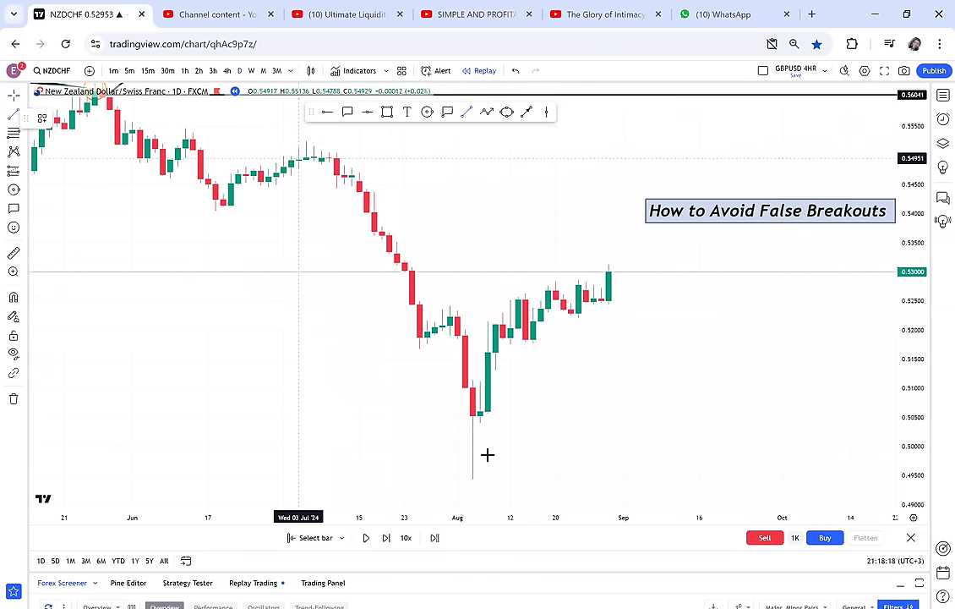
pyautogui.moveTo(291, 162); pyautogui.dragTo(487, 474)
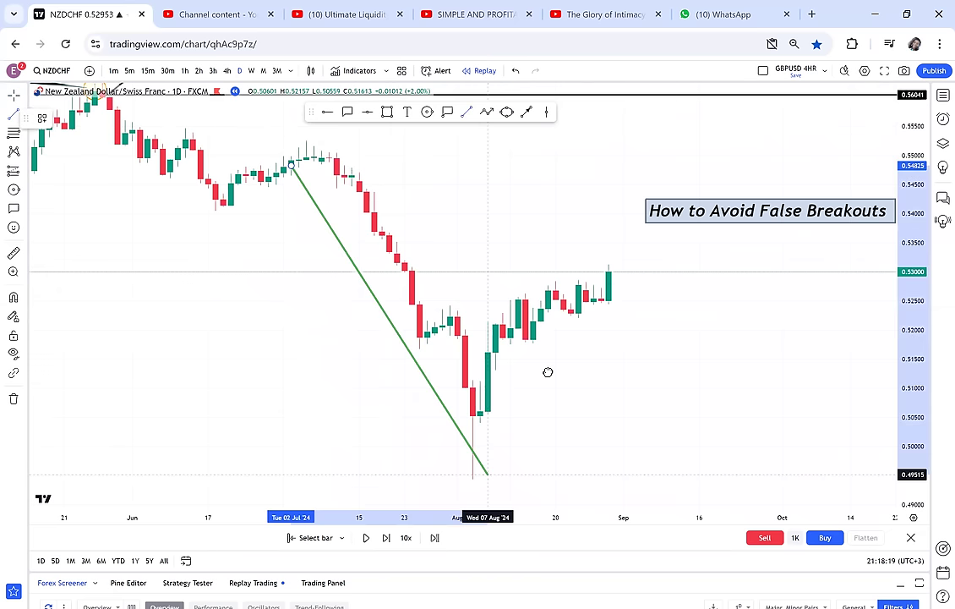
# Draw a rising trend line from 7 August at 0.50622 under the August candles to about 0.53412 in September.
pyautogui.moveTo(594, 377); pyautogui.dragTo(504, 361)
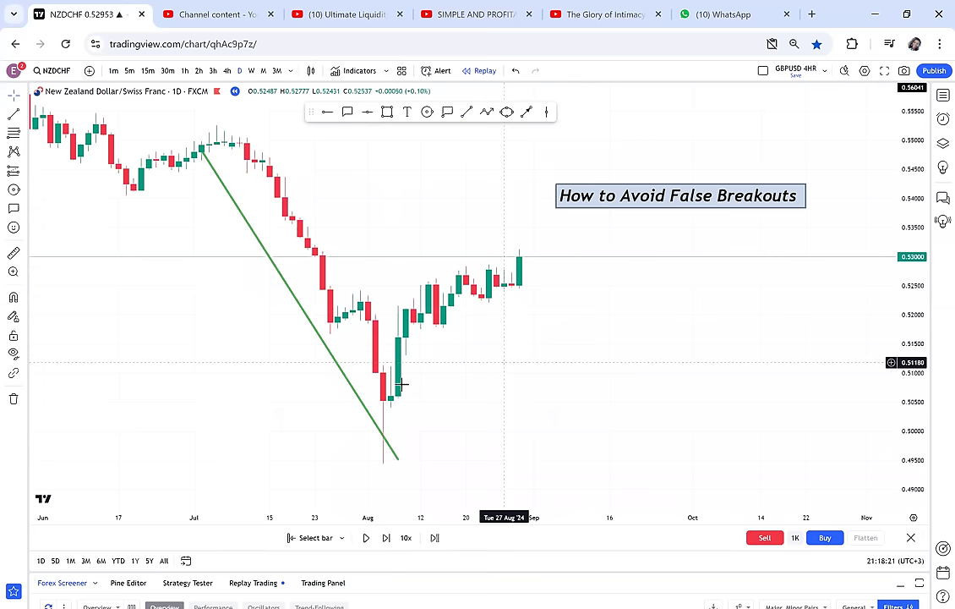
pyautogui.click(398, 395)
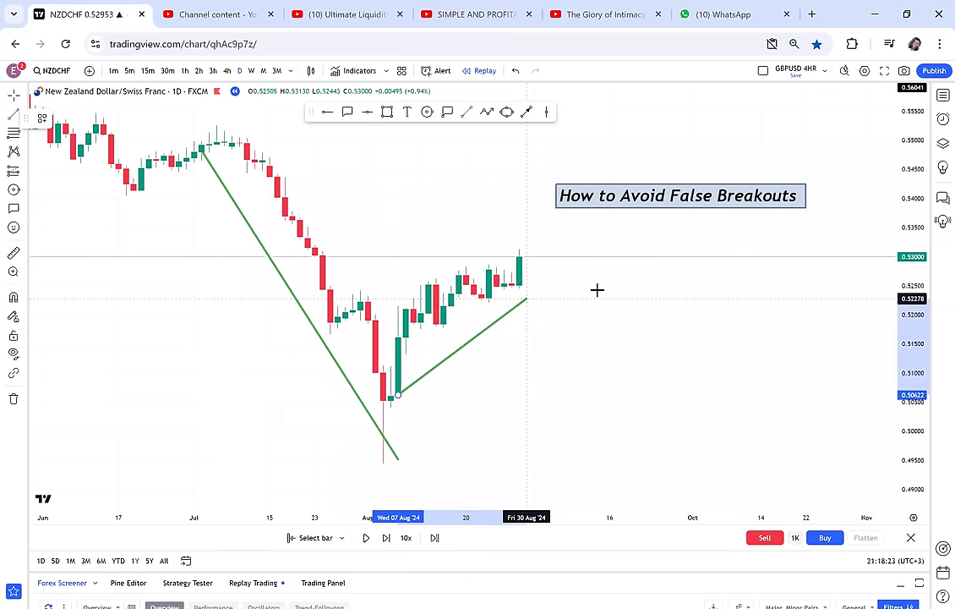
pyautogui.click(587, 233)
pyautogui.moveTo(617, 296); pyautogui.dragTo(627, 301)
pyautogui.moveTo(497, 298); pyautogui.dragTo(512, 302)
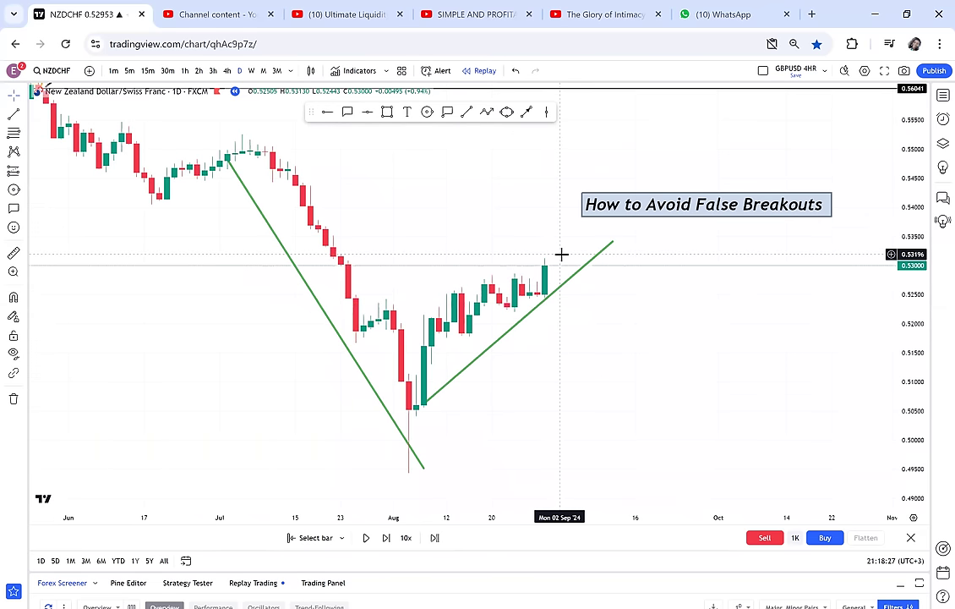
# Draw an upward zigzag arrow path from the early-August low to about 0.553 in mid-September.
pyautogui.click(486, 112)
pyautogui.click(416, 374)
pyautogui.click(476, 264)
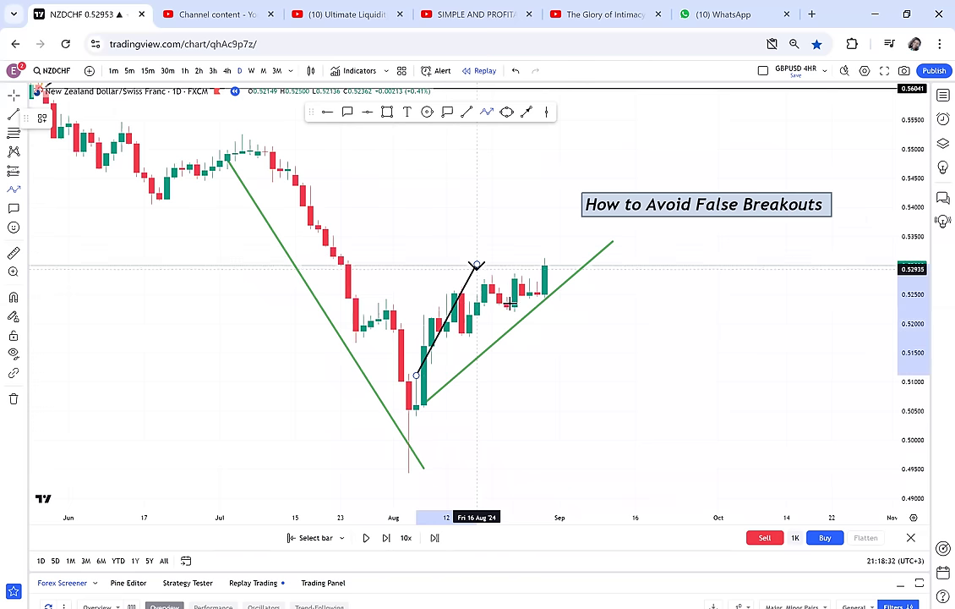
pyautogui.click(506, 303)
pyautogui.click(536, 221)
pyautogui.click(559, 245)
pyautogui.click(590, 168)
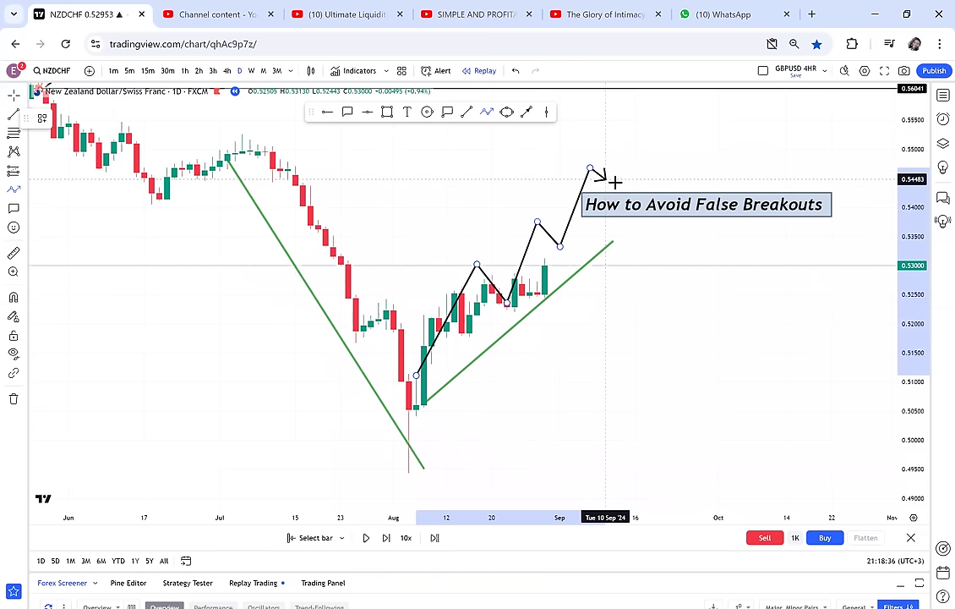
pyautogui.doubleClick(642, 131)
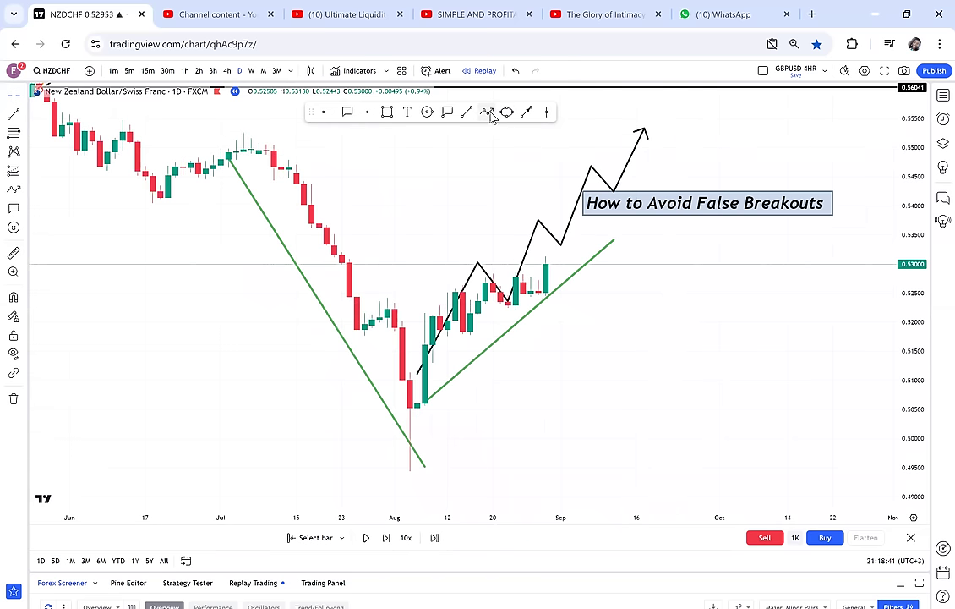
# Draw a second arrow path rising to the last August candle and zigzagging down through the trend line to about 0.506.
pyautogui.click(439, 392)
pyautogui.click(552, 259)
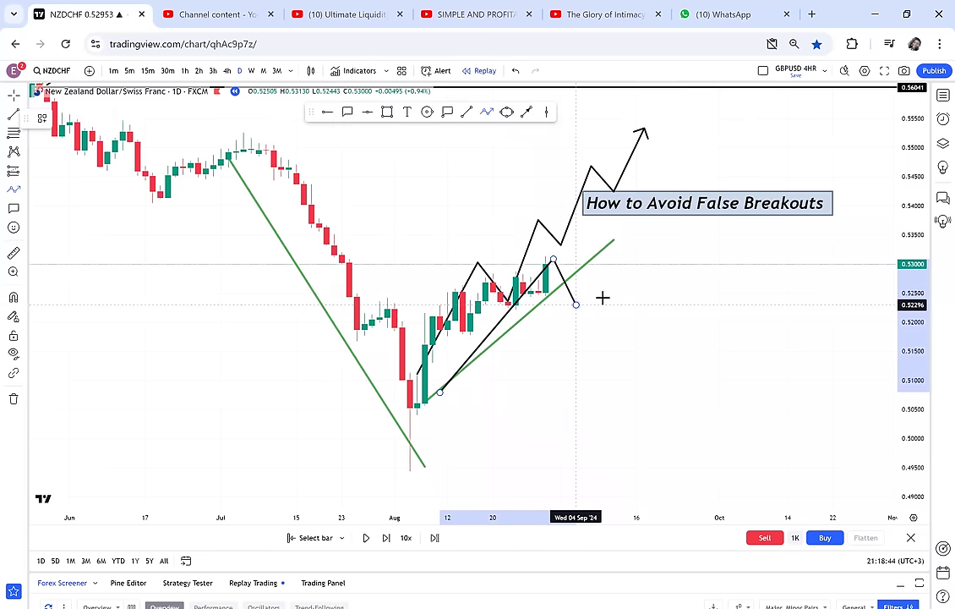
pyautogui.click(603, 297)
pyautogui.click(598, 289)
pyautogui.click(621, 365)
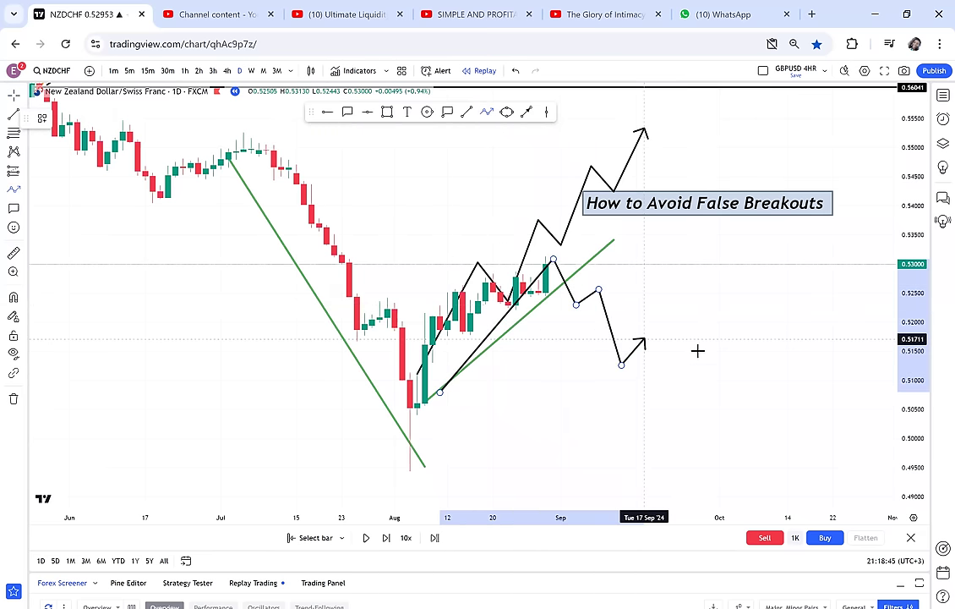
pyautogui.click(644, 337)
pyautogui.doubleClick(667, 400)
pyautogui.moveTo(699, 320); pyautogui.dragTo(700, 326)
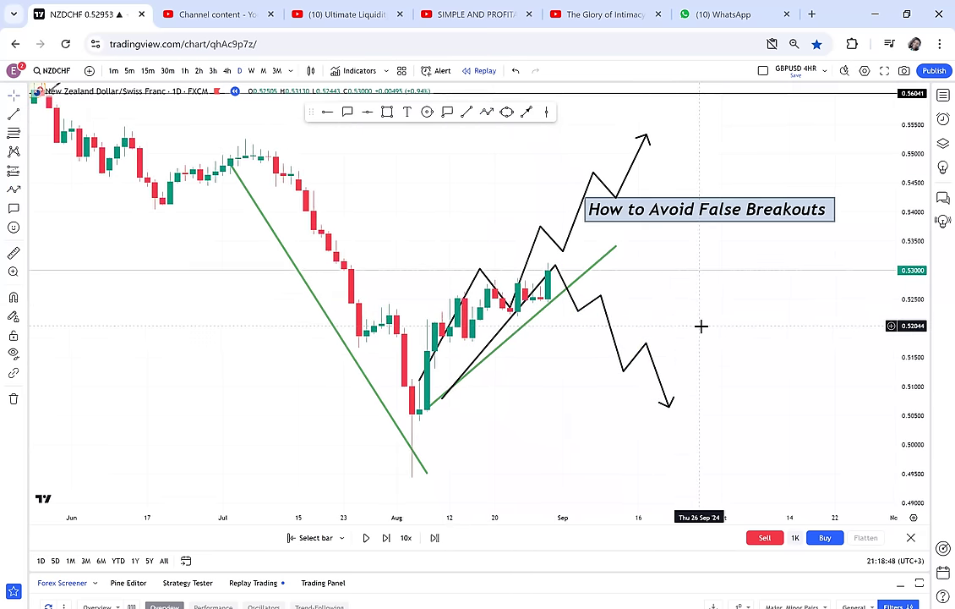
# Delete the rising trend line, both zigzag arrow paths and the falling trend line.
pyautogui.click(590, 277)
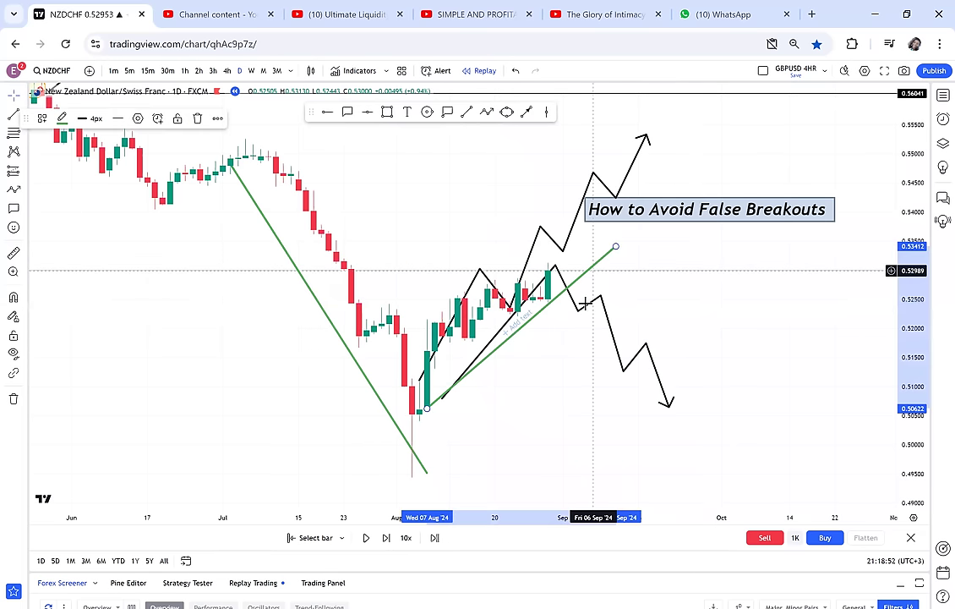
pyautogui.press('Delete')
pyautogui.click(582, 315)
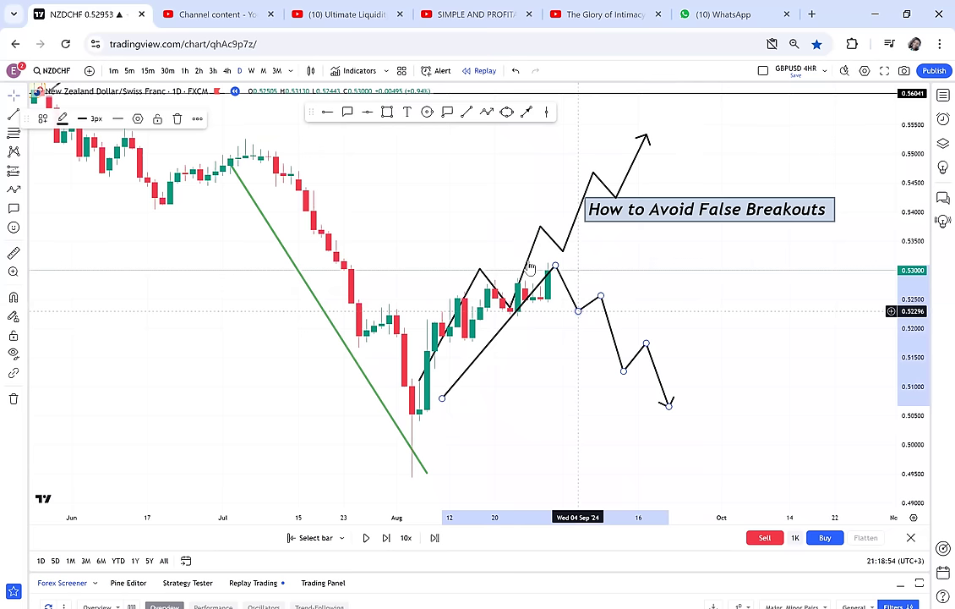
pyautogui.press('Delete')
pyautogui.click(410, 386)
pyautogui.press('Delete')
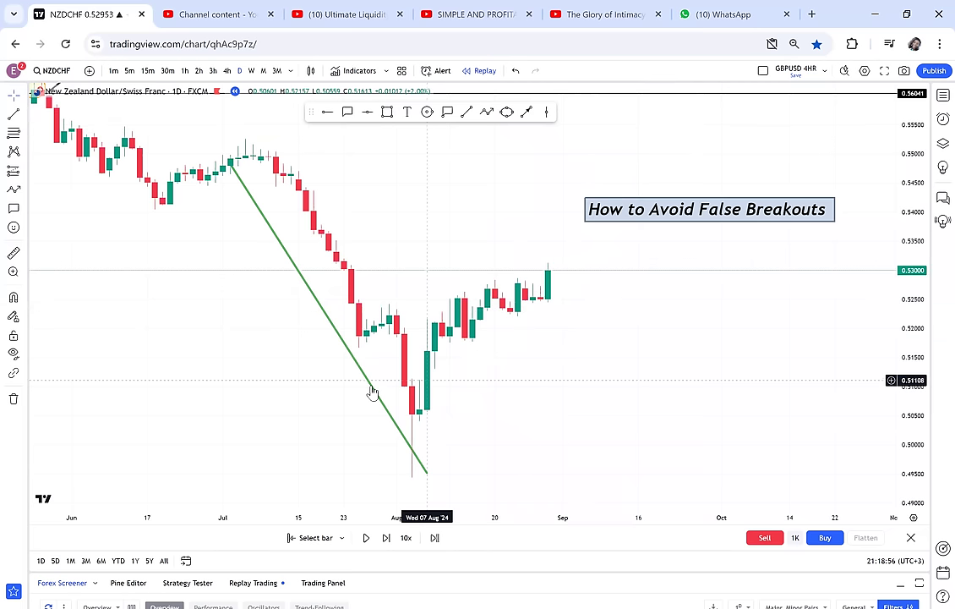
pyautogui.press('Delete')
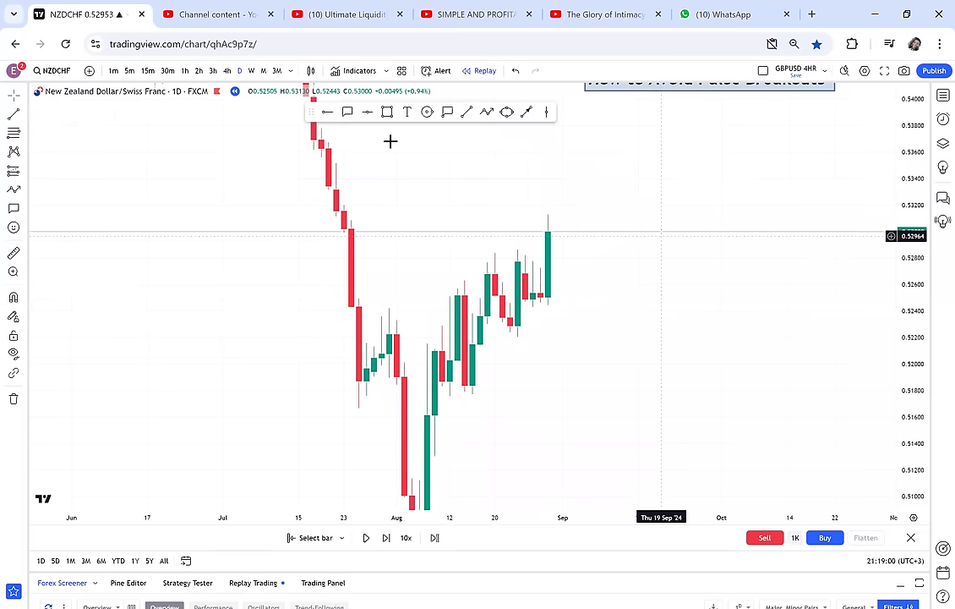
# Draw a horizontal ray from late July at 0.52865 across the August candle highs.
pyautogui.scroll(2, 390, 141)
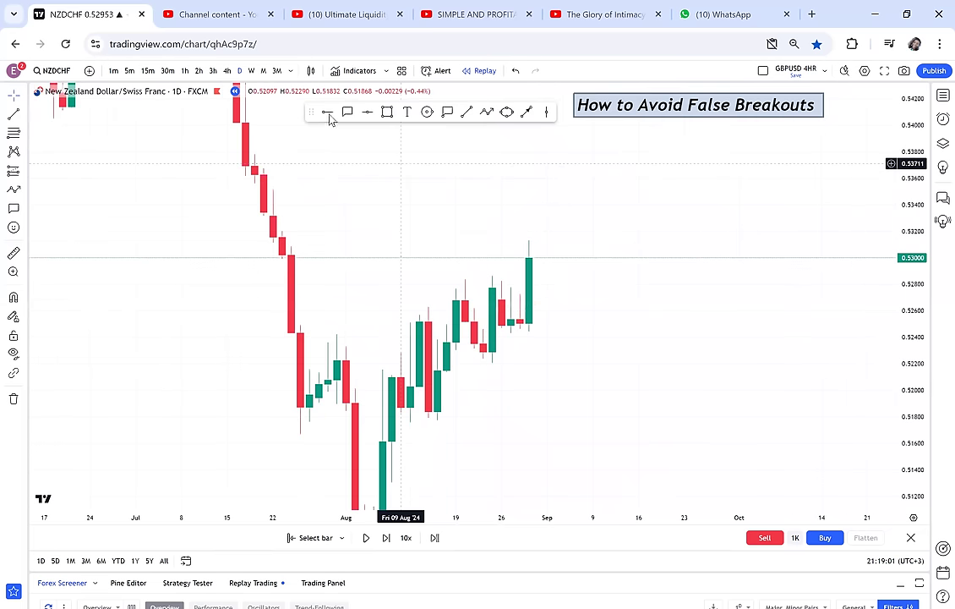
pyautogui.click(282, 275)
pyautogui.moveTo(685, 403); pyautogui.dragTo(696, 427)
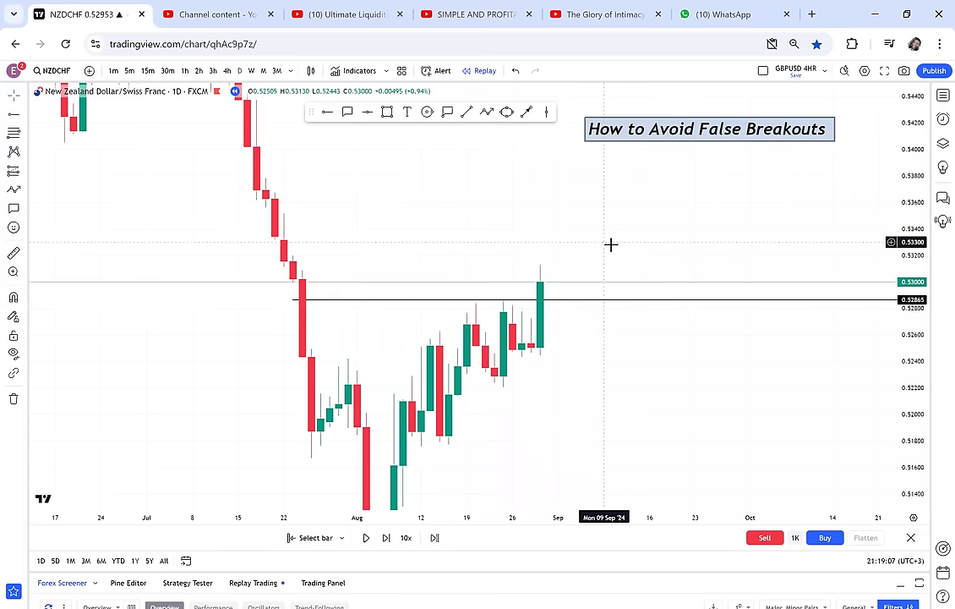
pyautogui.scroll(-2, 610, 243)
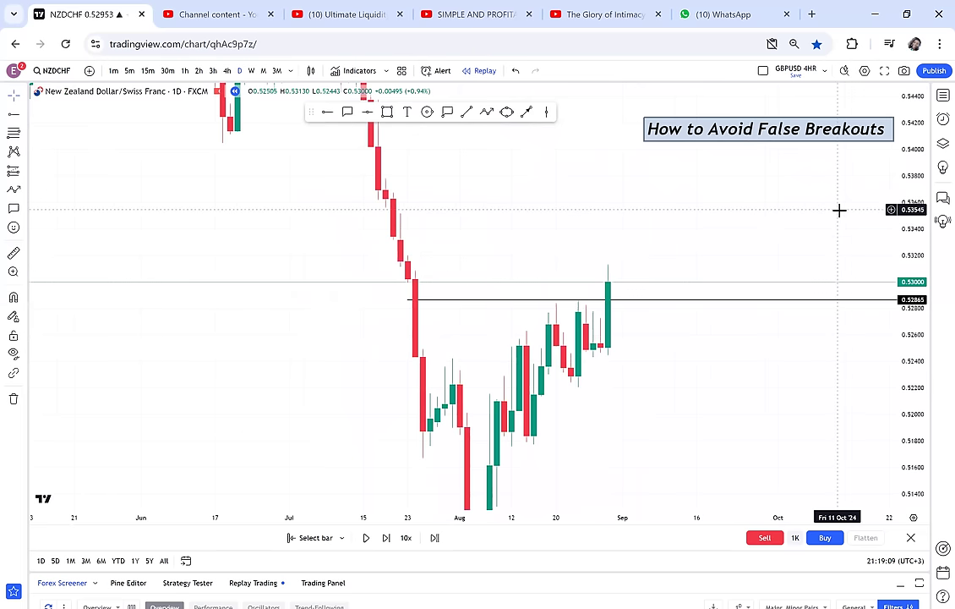
pyautogui.moveTo(905, 220); pyautogui.dragTo(877, 375)
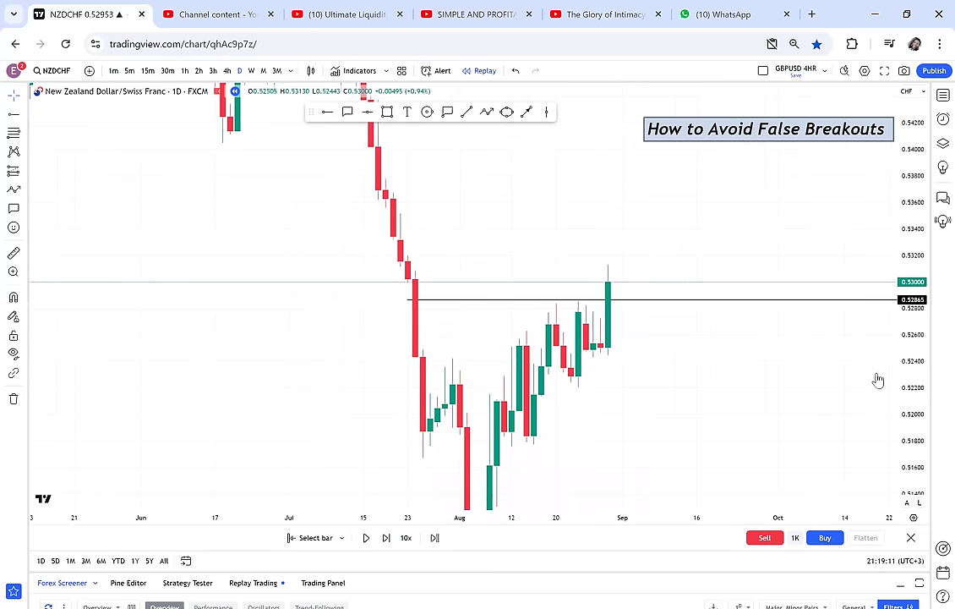
pyautogui.moveTo(676, 271); pyautogui.dragTo(647, 264)
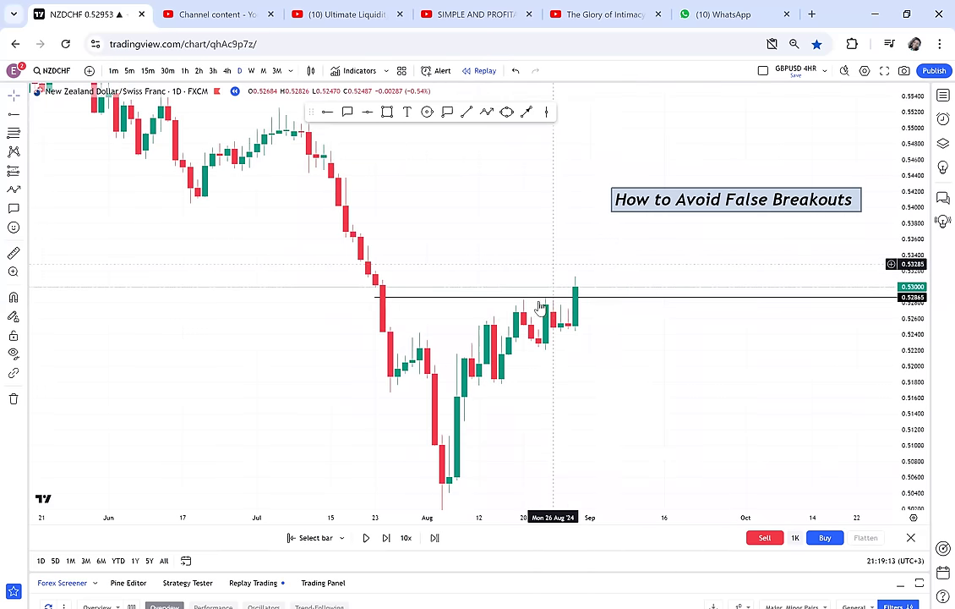
# Draw a rectangle over the July highs from about 0.5524 down to 0.5503, and fill it black at 10% opacity.
pyautogui.moveTo(566, 253); pyautogui.dragTo(550, 298)
pyautogui.click(387, 113)
pyautogui.hotkey('alt', 'shift', 'r')
pyautogui.click(189, 154)
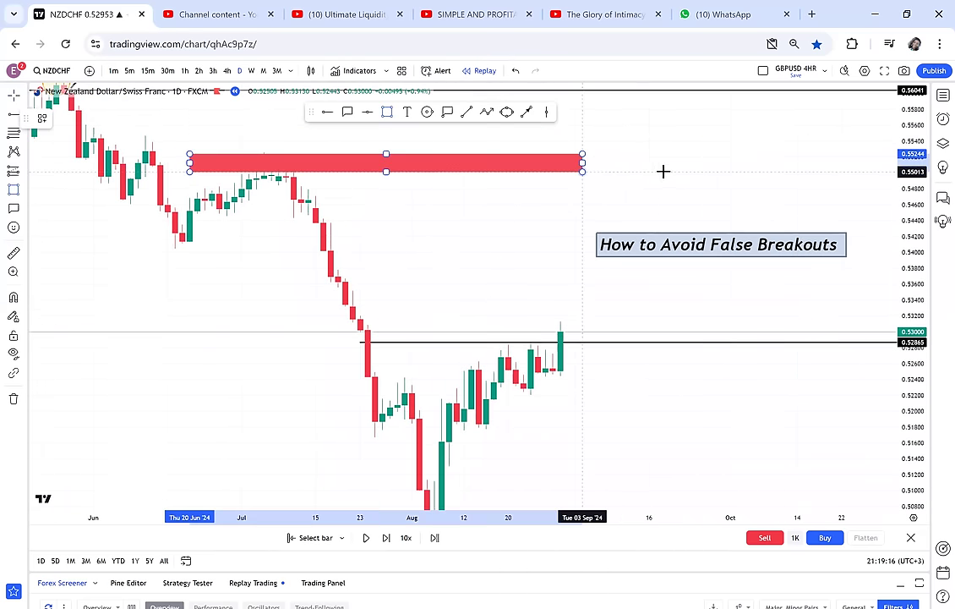
pyautogui.click(664, 170)
pyautogui.click(82, 118)
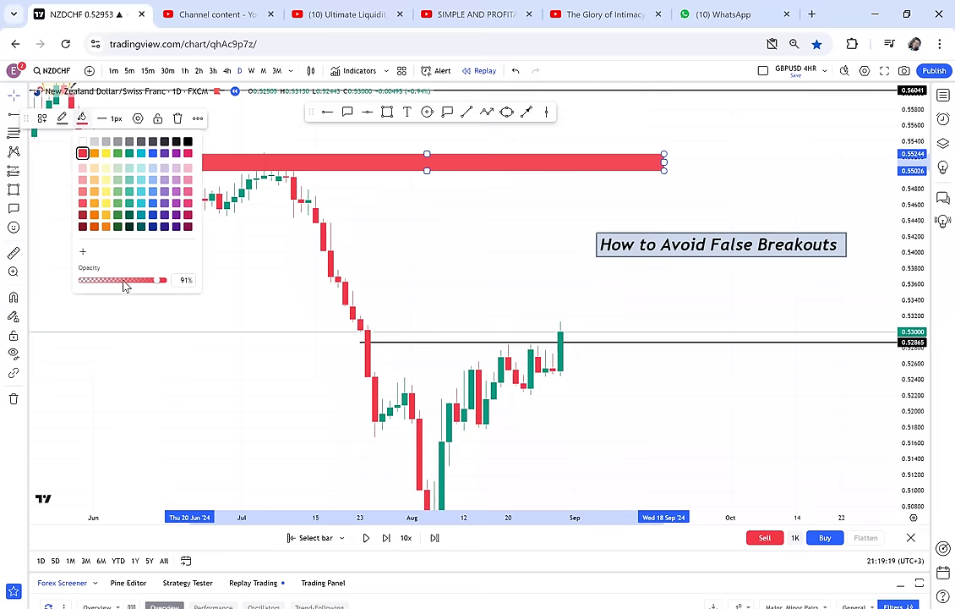
pyautogui.moveTo(113, 284); pyautogui.dragTo(81, 282)
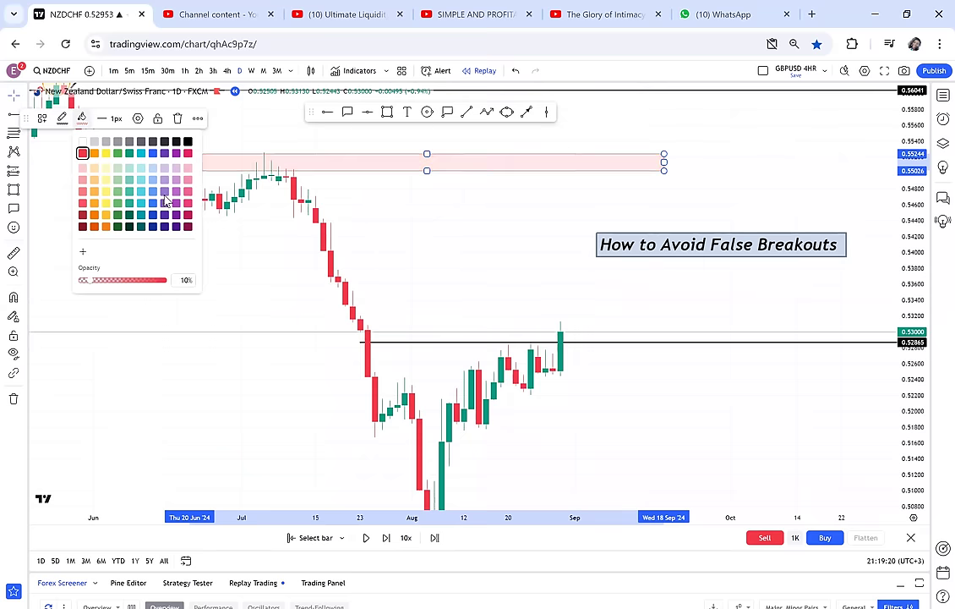
pyautogui.click(187, 142)
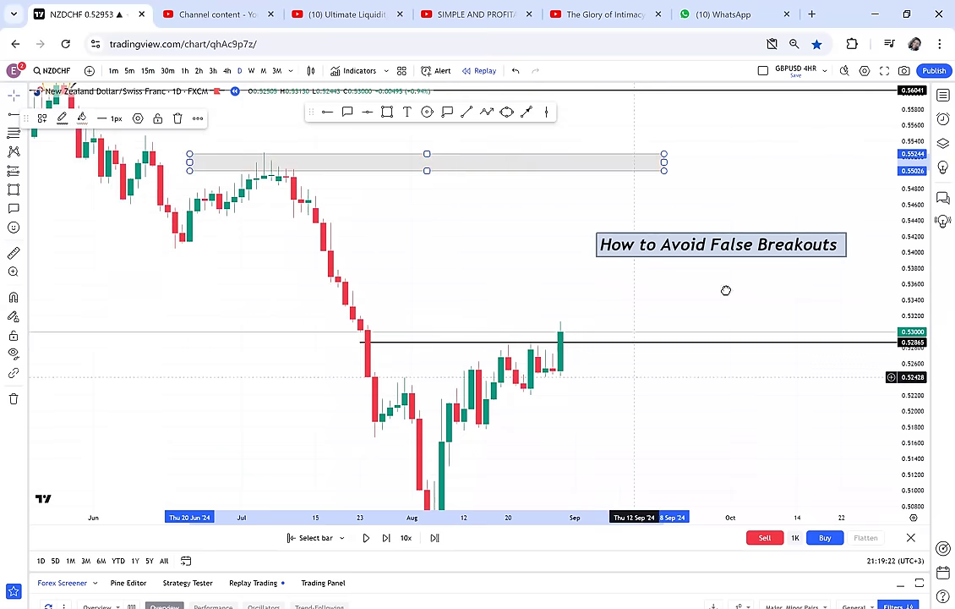
# Place a Long Position projection after the August breakout candle with entry at 0.52998, and set its target to about 0.5395.
pyautogui.moveTo(724, 288); pyautogui.dragTo(724, 215)
pyautogui.scroll(2, 641, 254)
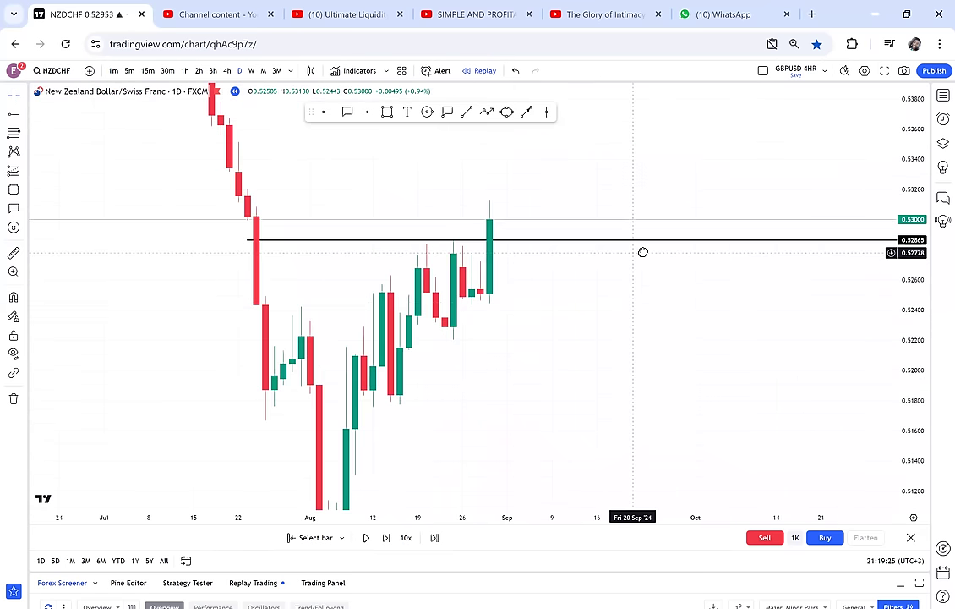
pyautogui.moveTo(642, 252); pyautogui.dragTo(665, 341)
pyautogui.moveTo(570, 287); pyautogui.dragTo(567, 301)
pyautogui.moveTo(913, 203); pyautogui.dragTo(892, 317)
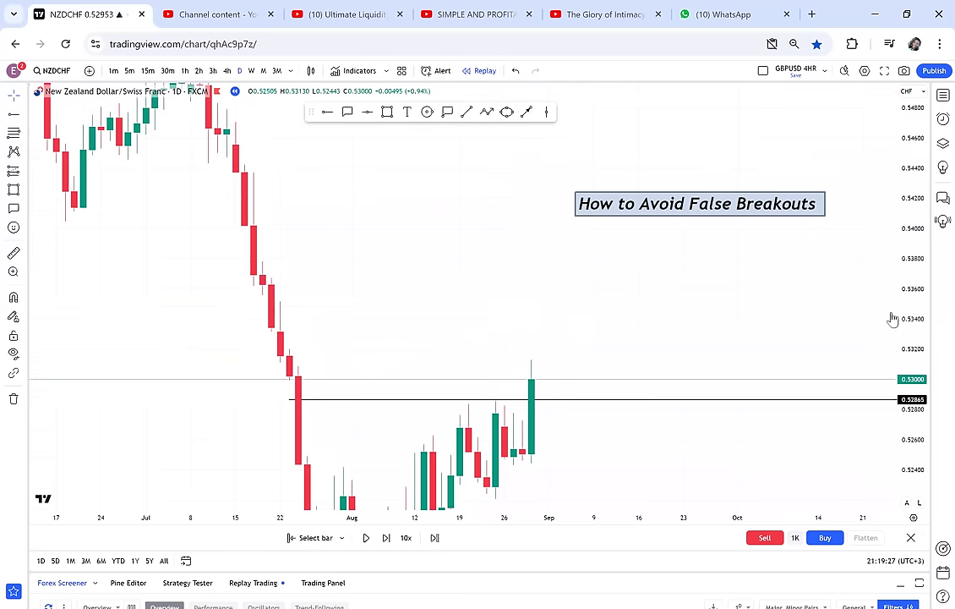
pyautogui.click(23, 170)
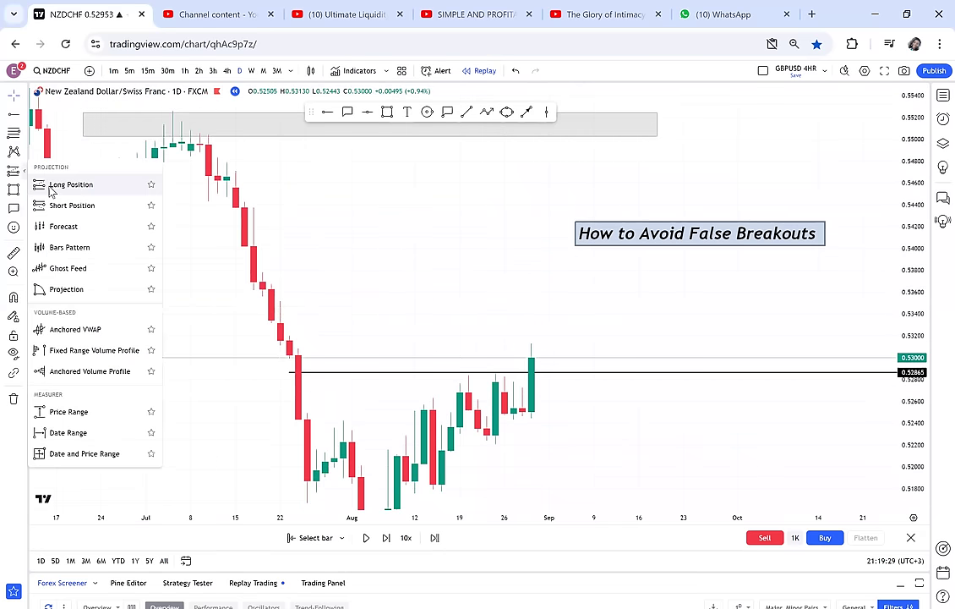
pyautogui.click(68, 191)
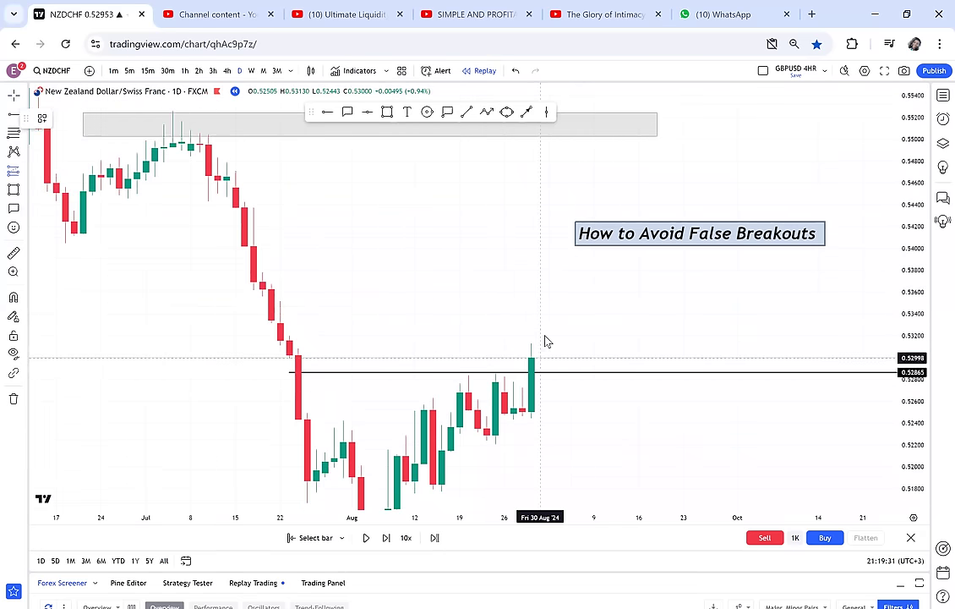
pyautogui.click(541, 357)
pyautogui.moveTo(540, 222)
pyautogui.mouseDown()
pyautogui.moveTo(541, 141)
pyautogui.moveTo(539, 258)
pyautogui.moveTo(541, 240)
pyautogui.mouseUp()
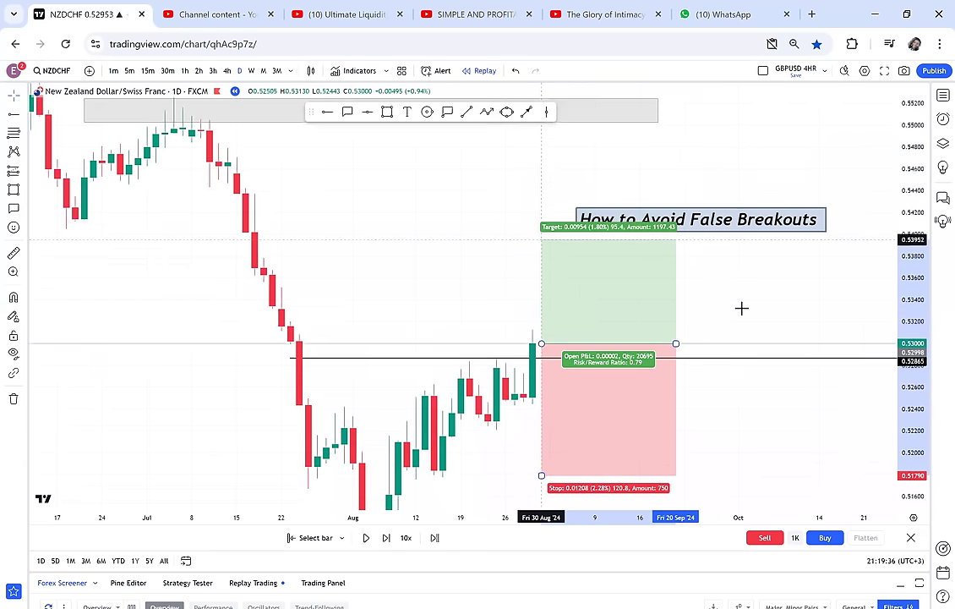
# Advance the replay bar by bar to mid-September, and shift the long position to start on 5 September.
pyautogui.moveTo(686, 266); pyautogui.dragTo(647, 227)
pyautogui.click(381, 540)
pyautogui.moveTo(536, 298); pyautogui.dragTo(564, 303)
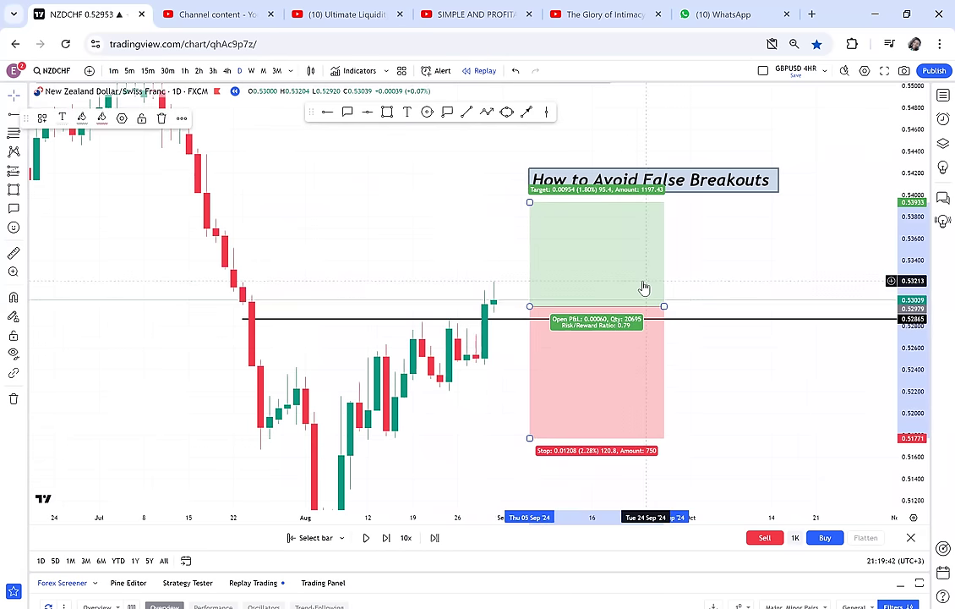
pyautogui.click(387, 539)
pyautogui.click(387, 539)
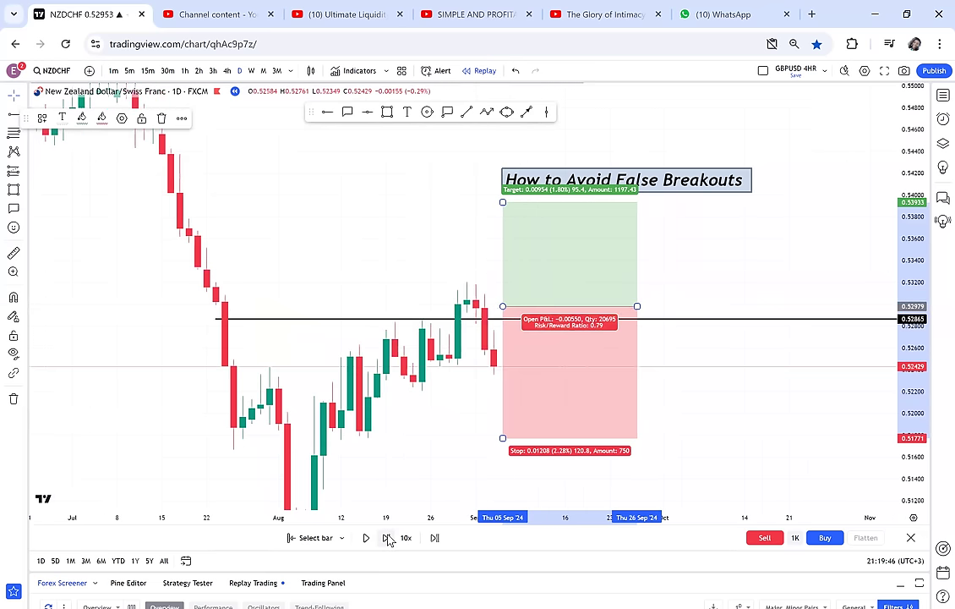
pyautogui.click(387, 538)
# Move the long position clear of the candles to 27 September, and circle the breakout candle's high at about 0.531.
pyautogui.moveTo(644, 362); pyautogui.dragTo(727, 308)
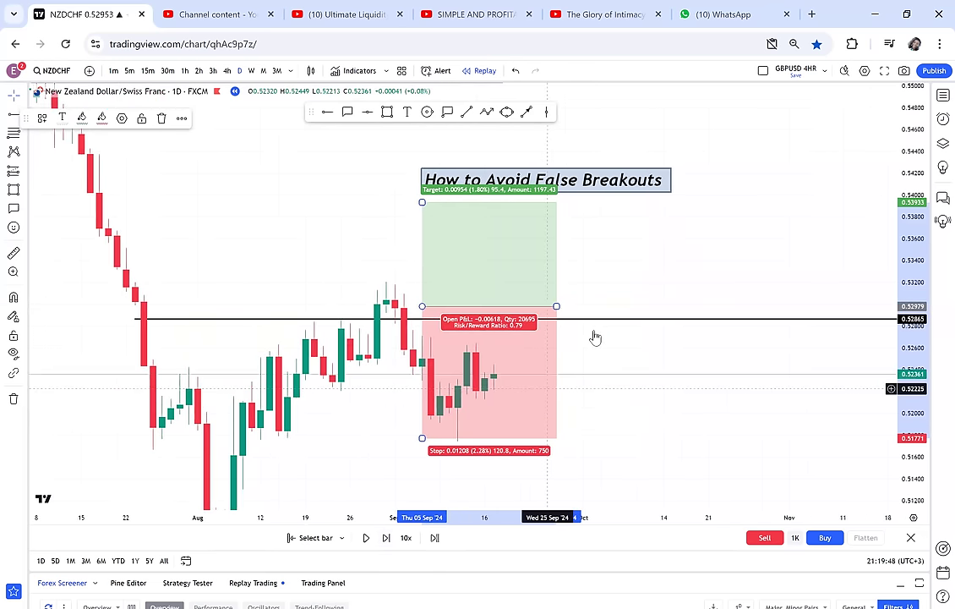
pyautogui.moveTo(601, 334); pyautogui.dragTo(744, 360)
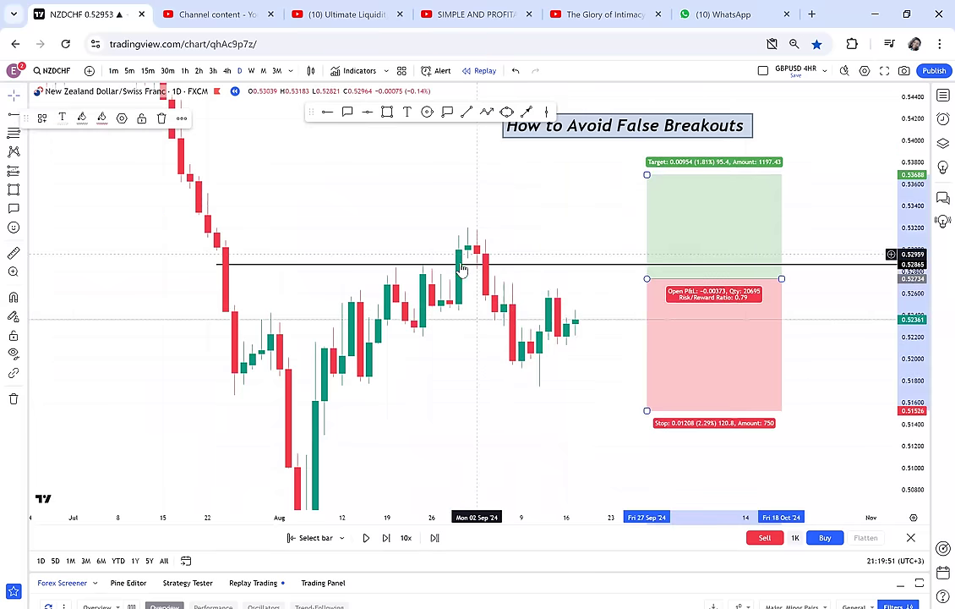
pyautogui.hotkey('ctrl', 'z')
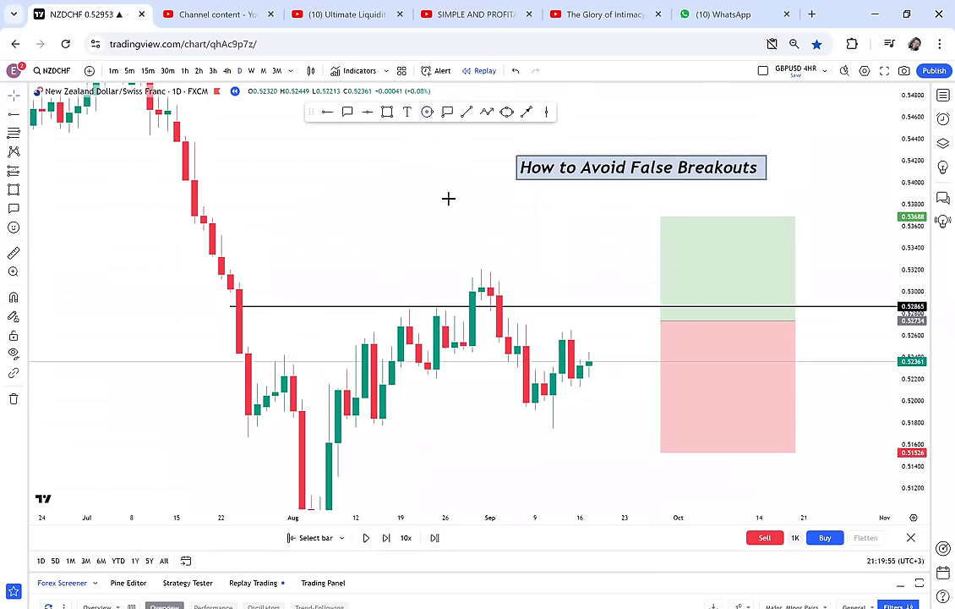
pyautogui.click(471, 282)
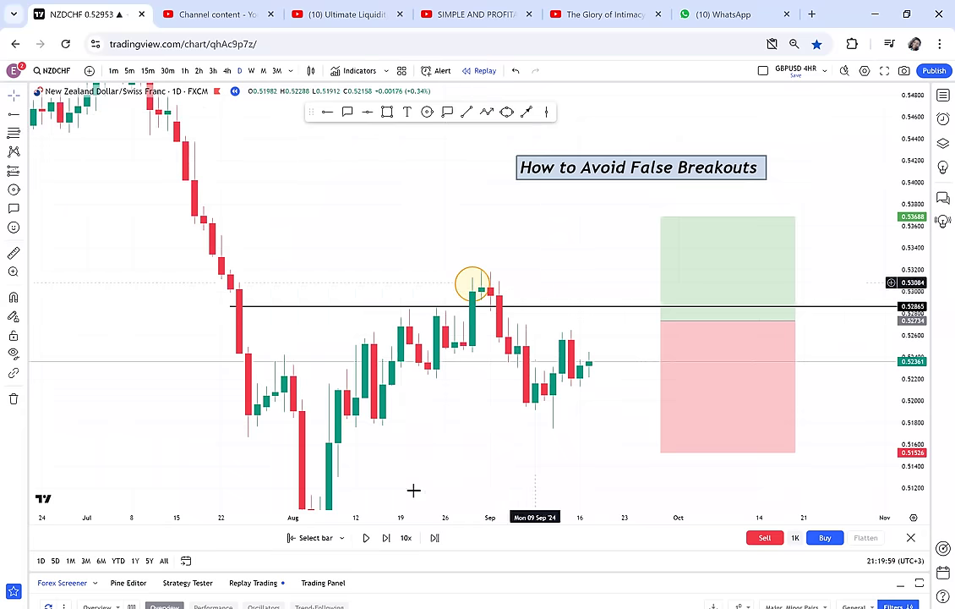
# Restart the bar replay from 30 August 2024 and remove all drawings from the chart.
pyautogui.click(314, 537)
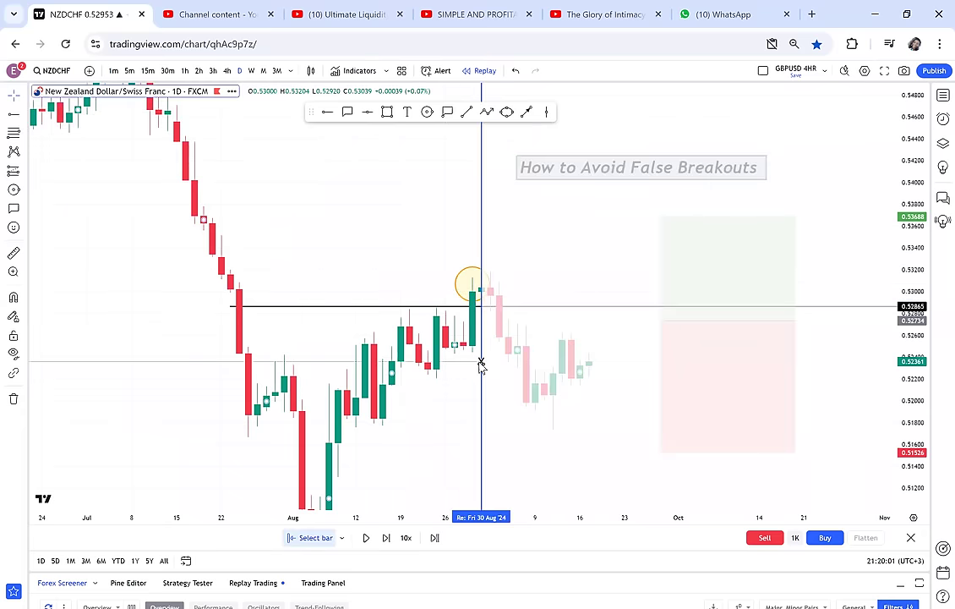
pyautogui.click(480, 362)
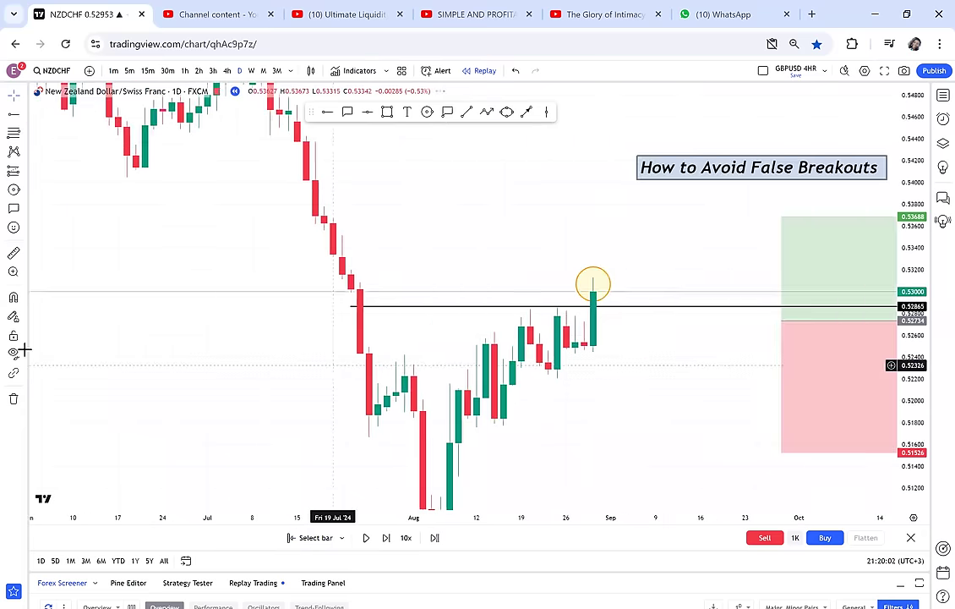
pyautogui.click(27, 400)
pyautogui.click(41, 397)
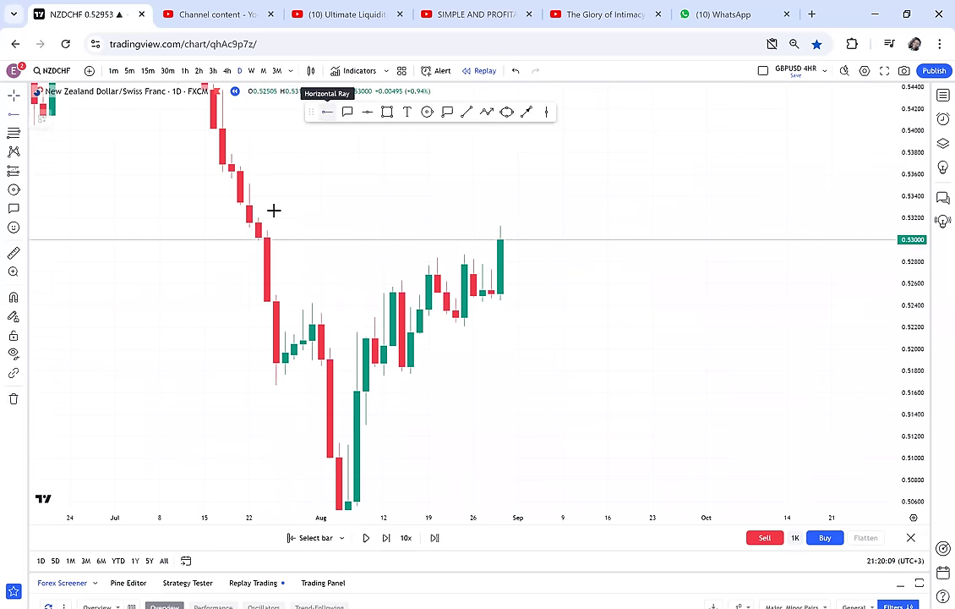
# Draw a horizontal ray at 0.52863 starting on 23 July across the August candle highs.
pyautogui.hotkey('alt', 'h')
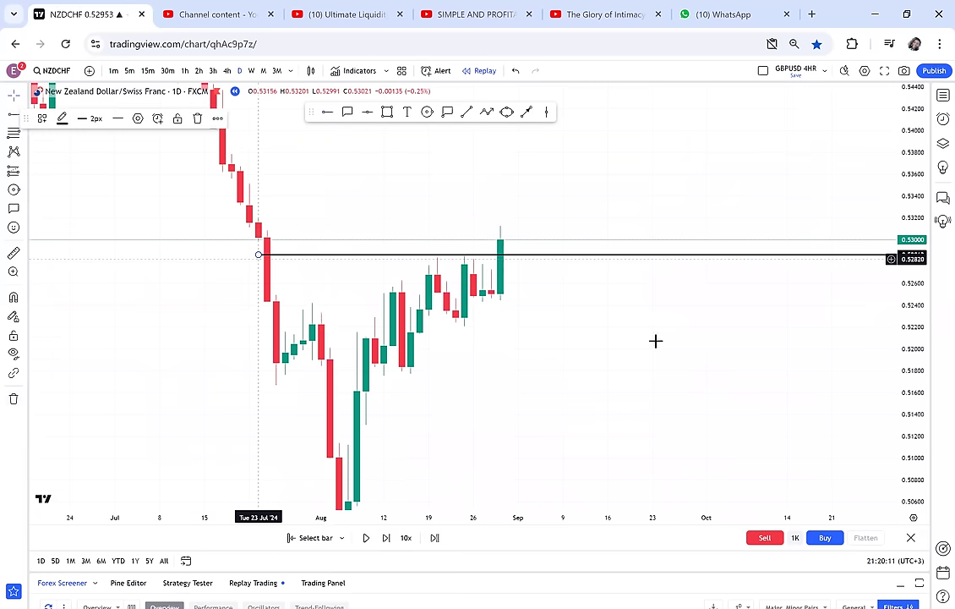
pyautogui.moveTo(727, 319); pyautogui.dragTo(734, 367)
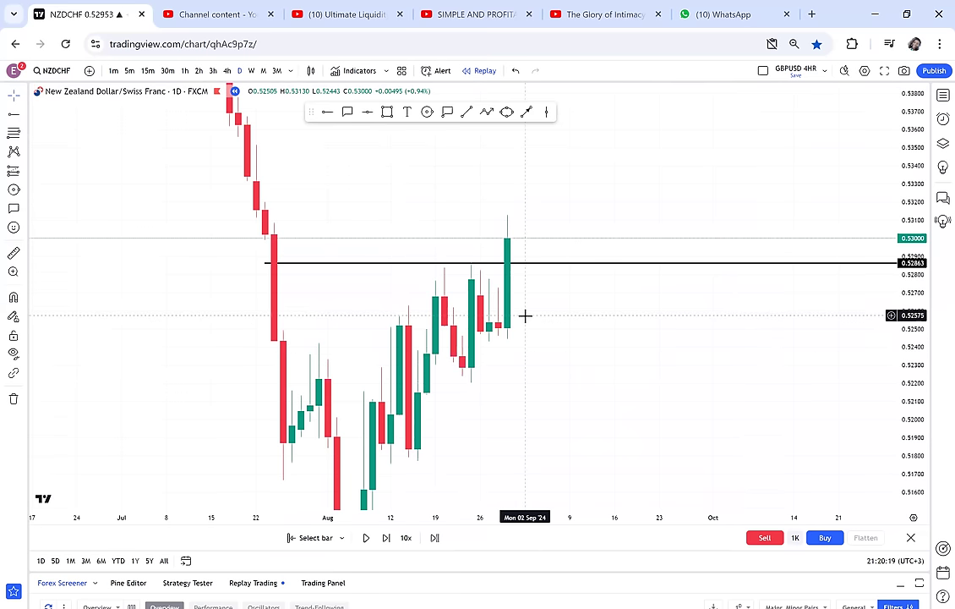
pyautogui.moveTo(399, 226); pyautogui.dragTo(401, 253)
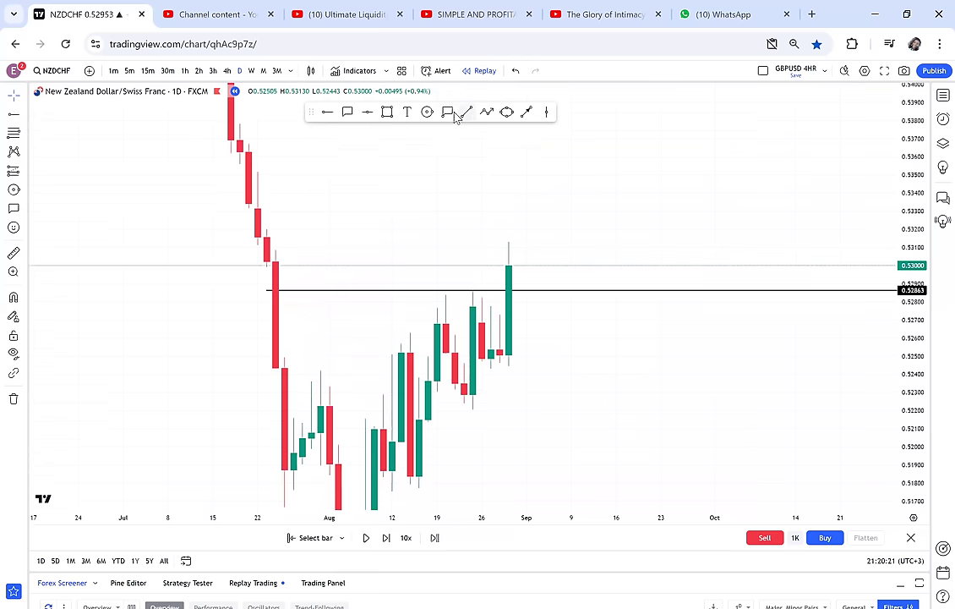
pyautogui.click(525, 112)
pyautogui.moveTo(499, 259)
pyautogui.mouseDown()
pyautogui.moveTo(312, 221)
pyautogui.moveTo(266, 270)
pyautogui.moveTo(271, 230)
pyautogui.moveTo(279, 237)
pyautogui.moveTo(270, 286)
pyautogui.moveTo(305, 273)
pyautogui.moveTo(506, 271)
pyautogui.moveTo(500, 297)
pyautogui.mouseUp()
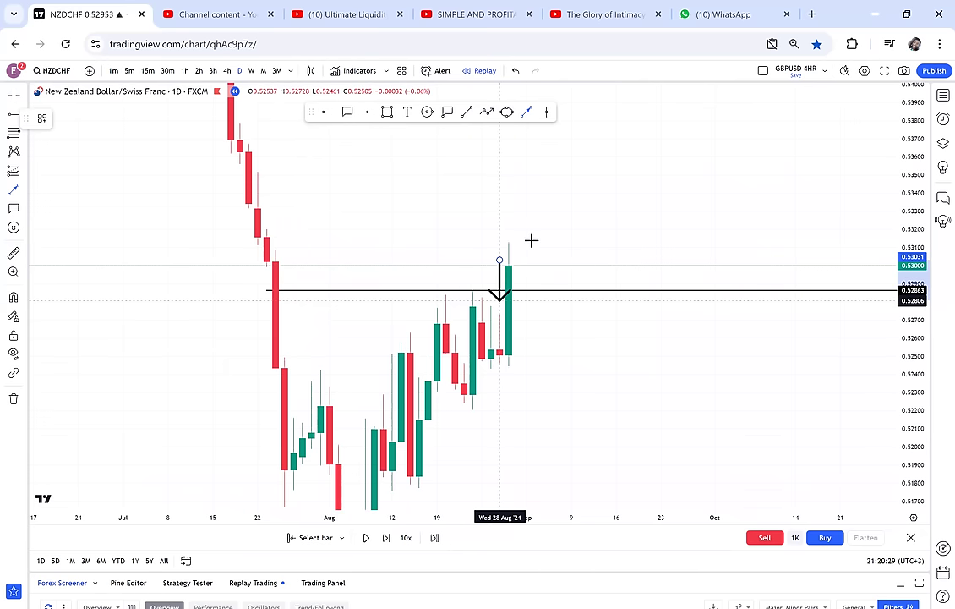
pyautogui.moveTo(530, 241); pyautogui.dragTo(525, 251)
pyautogui.moveTo(245, 73); pyautogui.dragTo(245, 73)
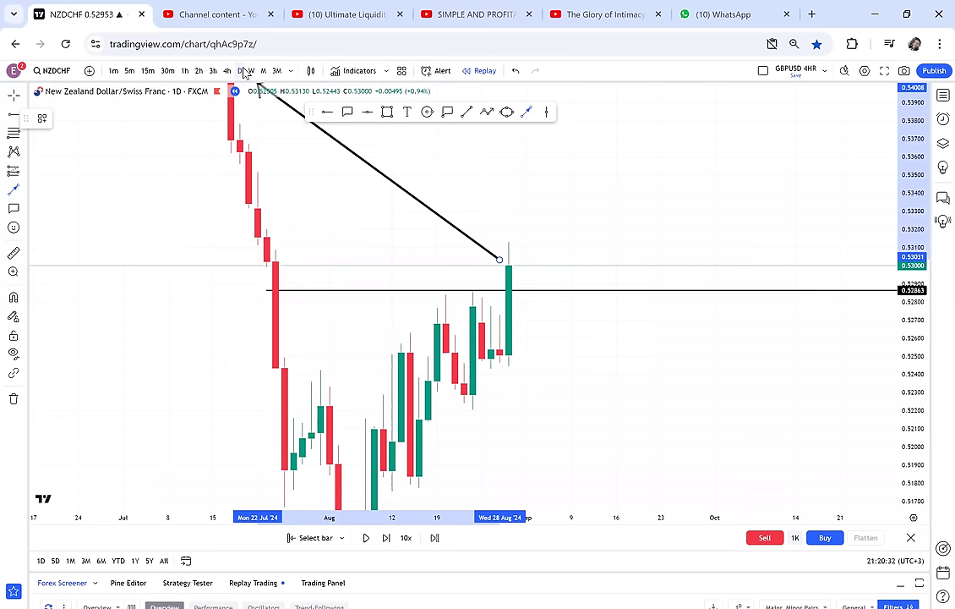
pyautogui.moveTo(325, 252); pyautogui.dragTo(269, 256)
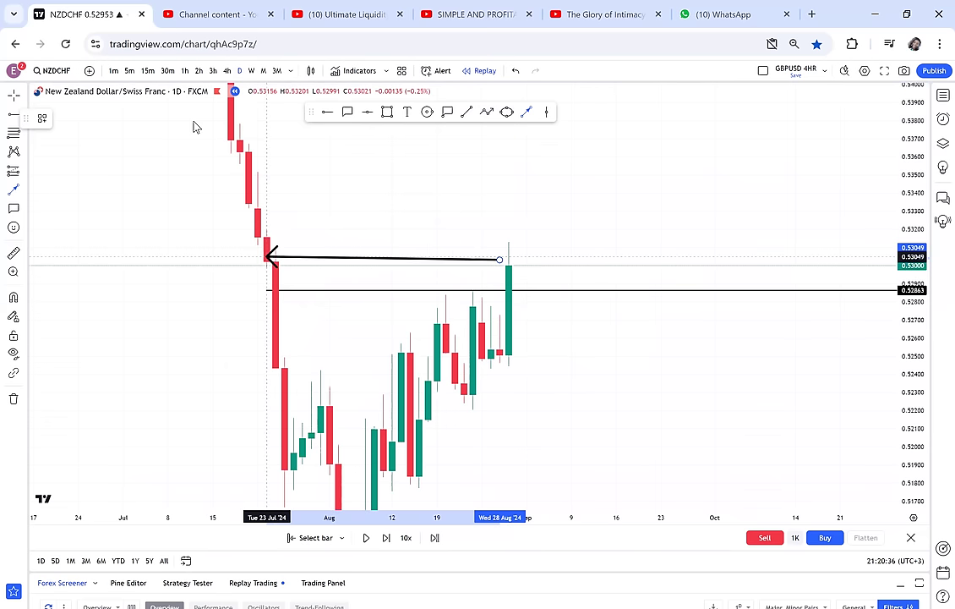
pyautogui.press('Escape')
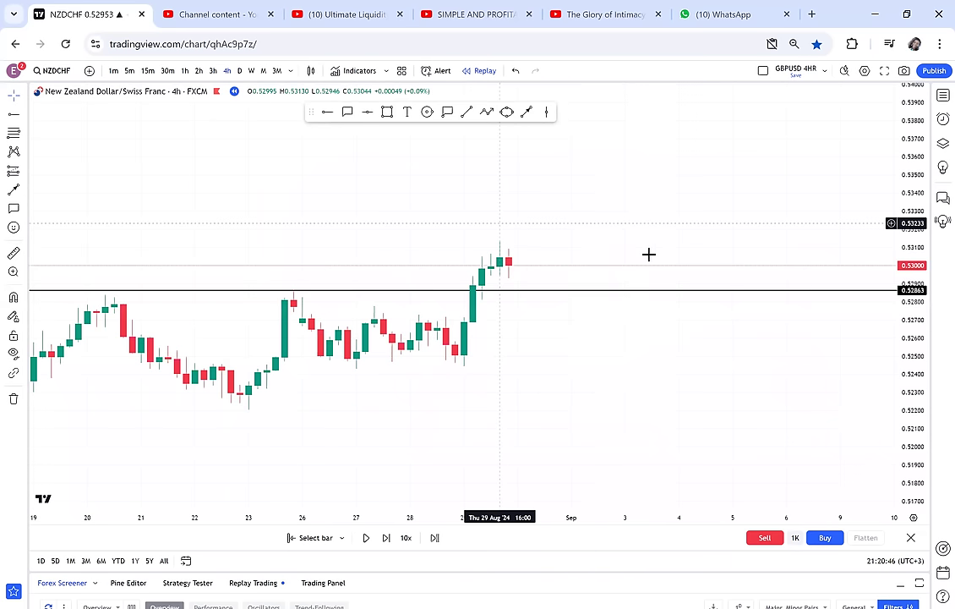
# On the 4-hour chart, draw a rectangle from 19 July to 2 September between about 0.53177 and 0.53124.
pyautogui.scroll(-3, 659, 236)
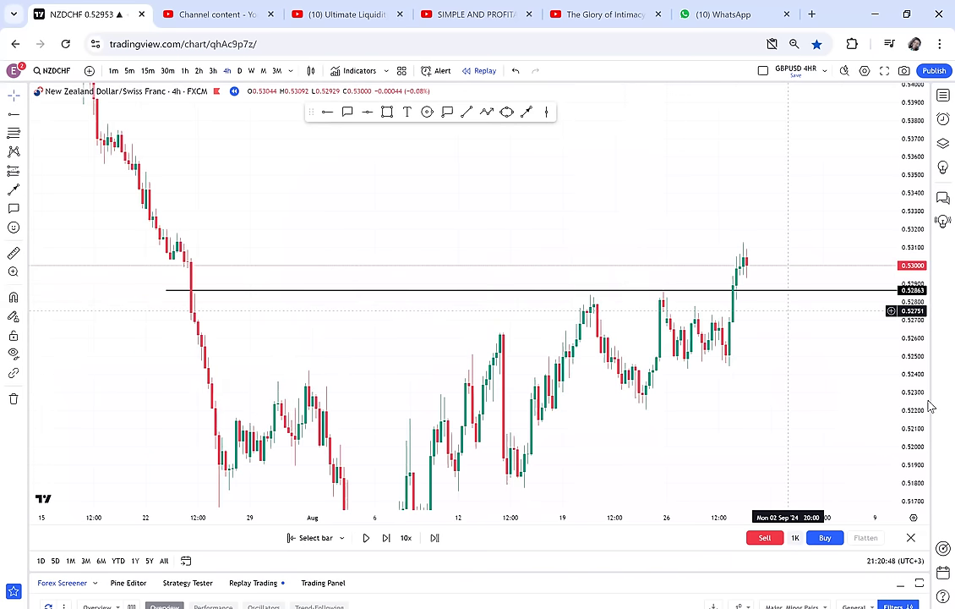
pyautogui.moveTo(913, 409); pyautogui.dragTo(912, 221)
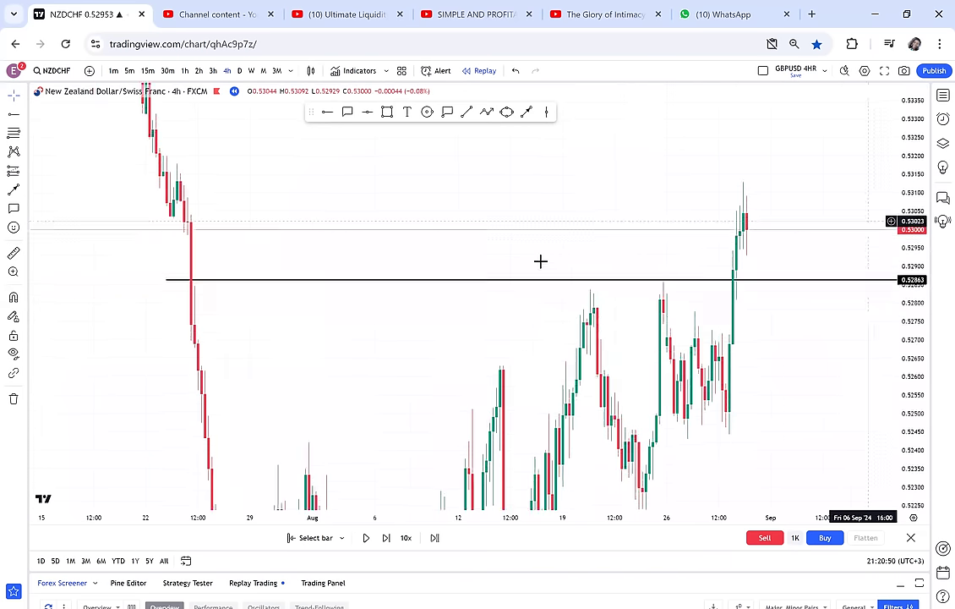
pyautogui.moveTo(534, 203); pyautogui.dragTo(542, 264)
pyautogui.scroll(2, 64, 228)
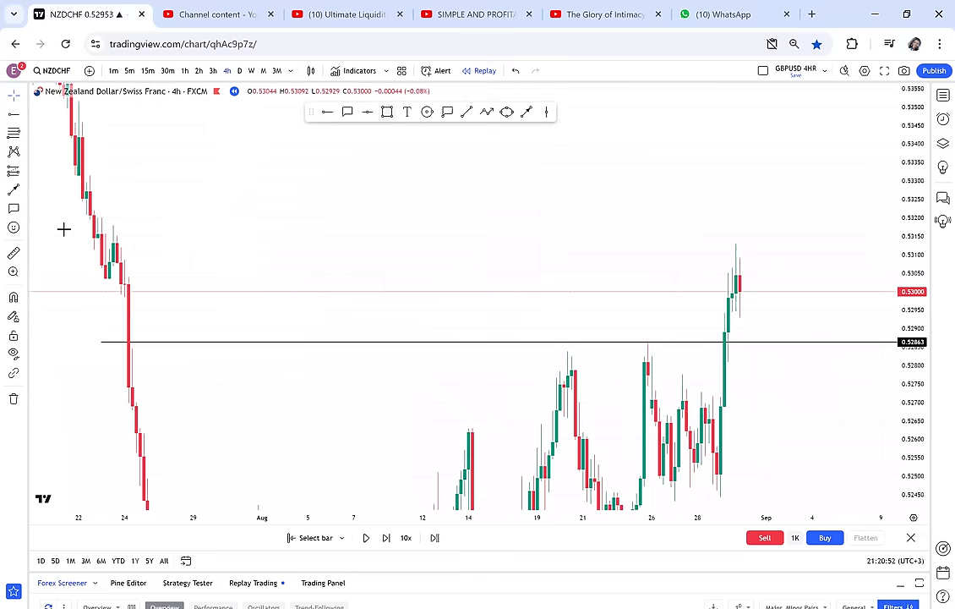
pyautogui.click(387, 112)
pyautogui.click(68, 226)
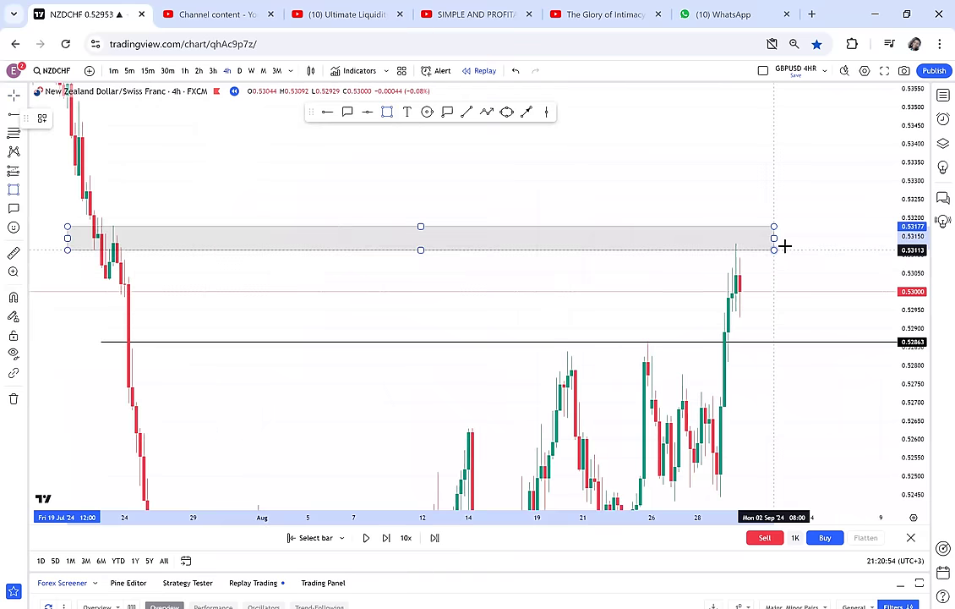
pyautogui.click(783, 246)
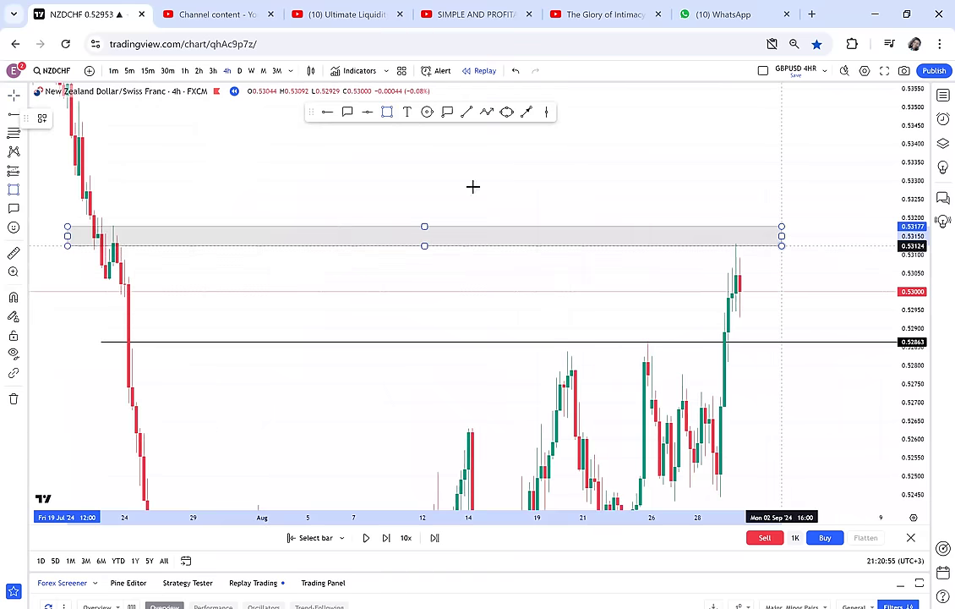
# Circle the 23 July swing high and the late-August breakout high where they meet the rectangle.
pyautogui.click(427, 112)
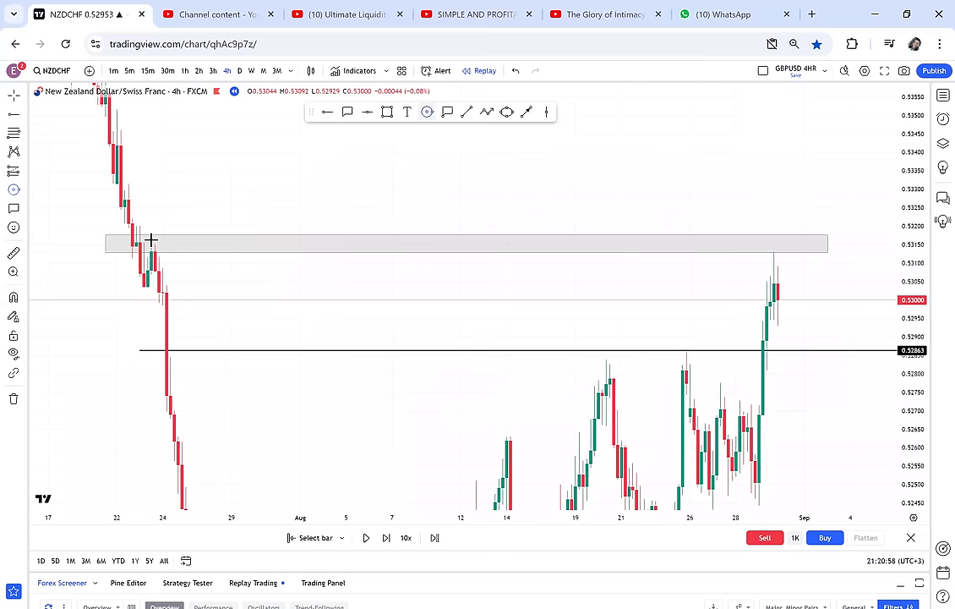
pyautogui.click(151, 239)
pyautogui.click(159, 250)
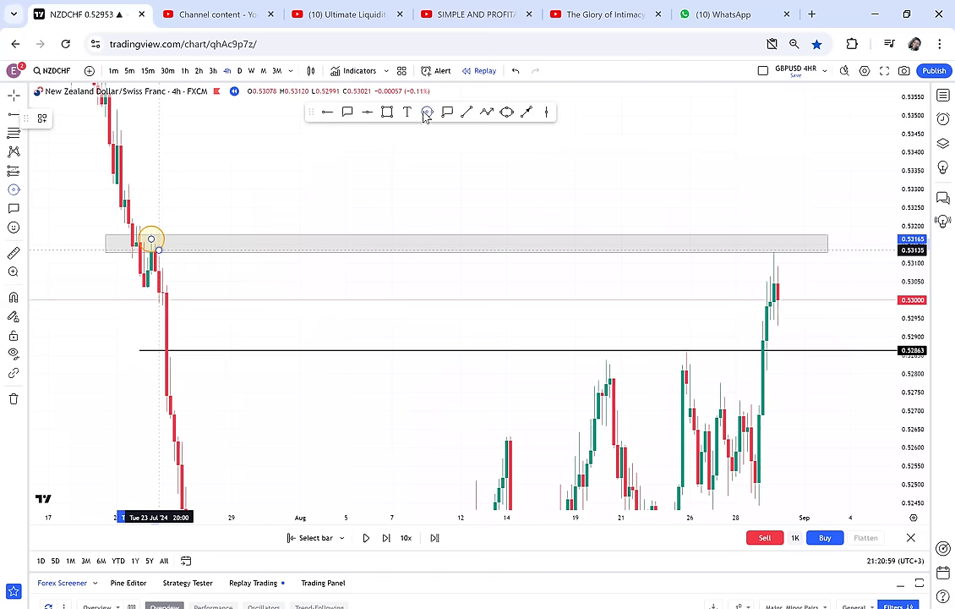
pyautogui.click(165, 259)
pyautogui.click(770, 242)
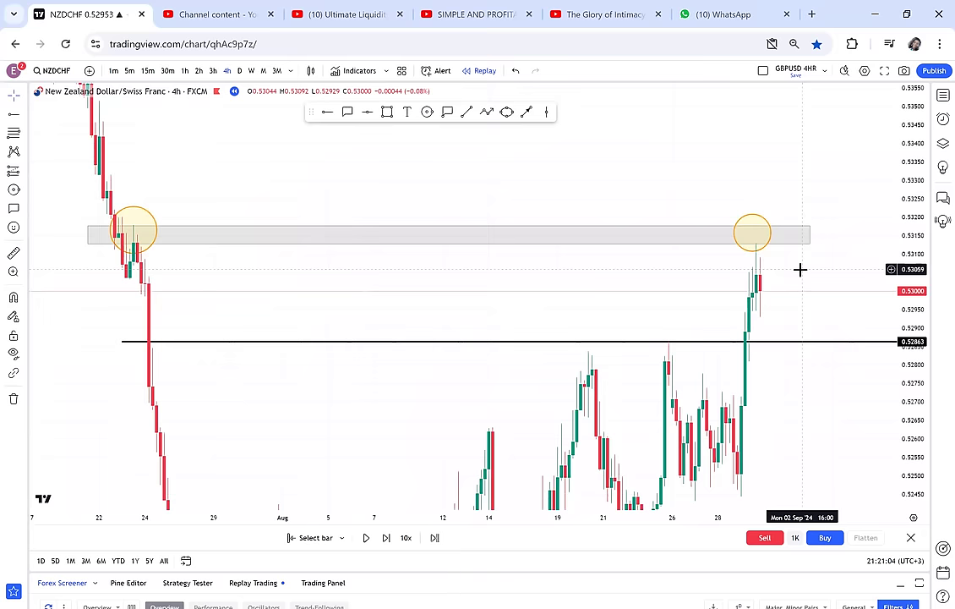
# Switch the chart back to the daily timeframe and bring the circled zone and breakout candle into view.
pyautogui.click(241, 71)
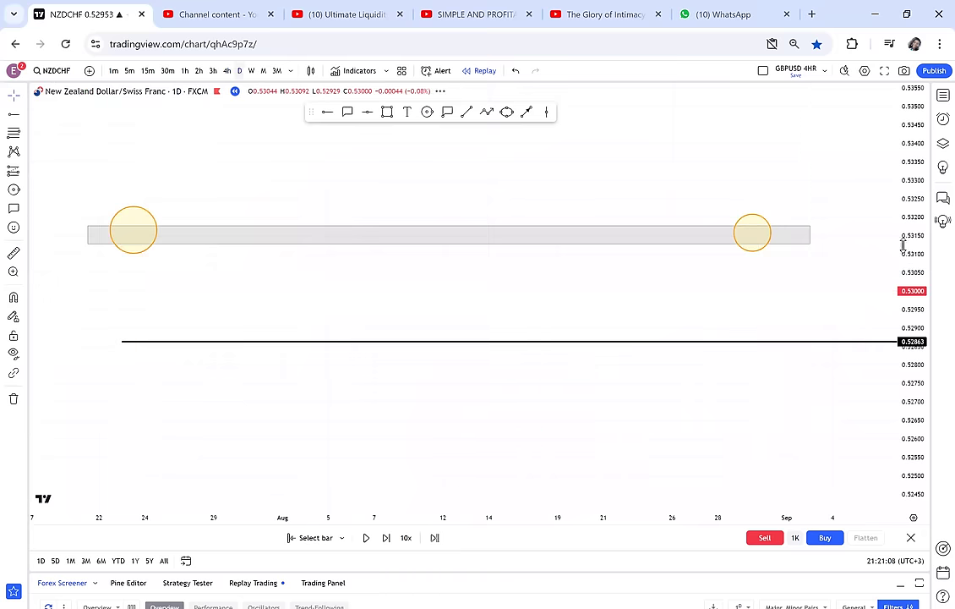
pyautogui.scroll(2, 786, 310)
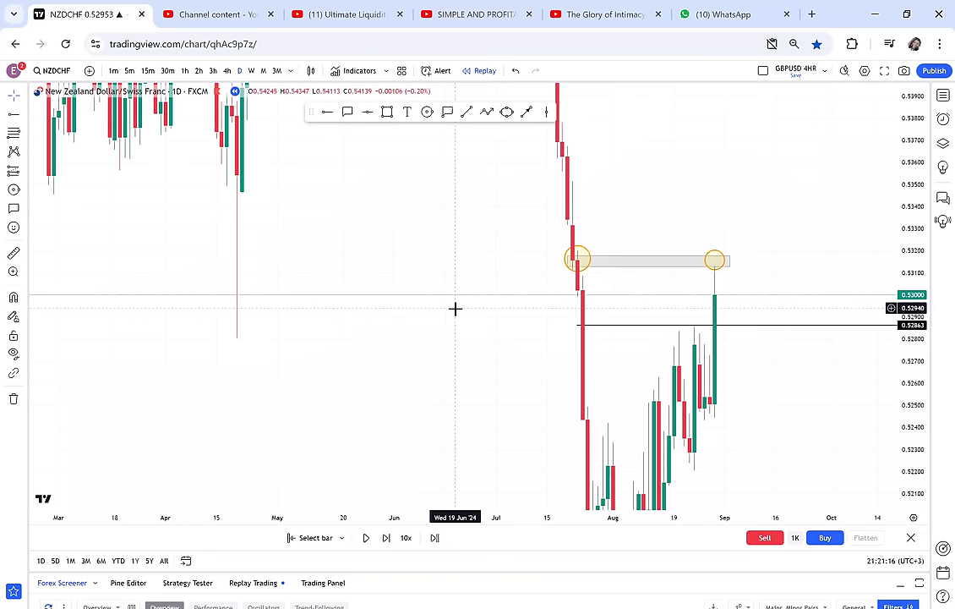
# Check the circled zone on the 4-hour chart, and advance the daily replay to the 3 September candle.
pyautogui.moveTo(462, 327); pyautogui.dragTo(413, 316)
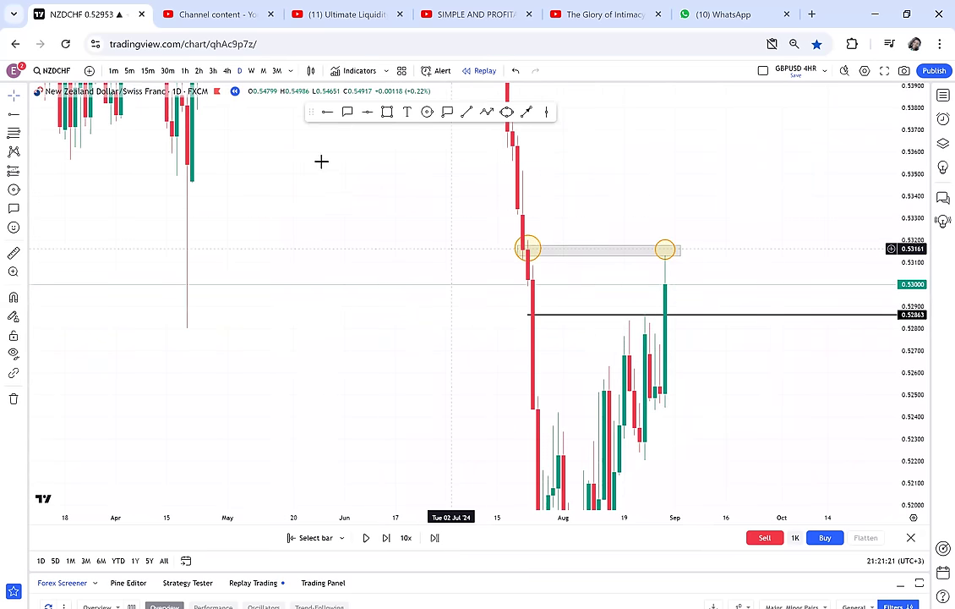
pyautogui.click(229, 74)
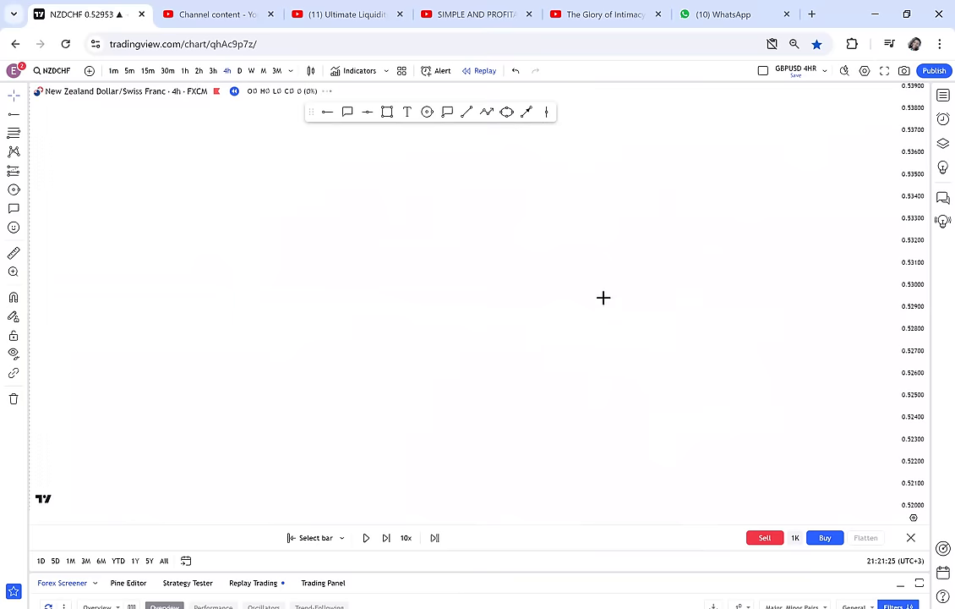
pyautogui.scroll(-5, 601, 221)
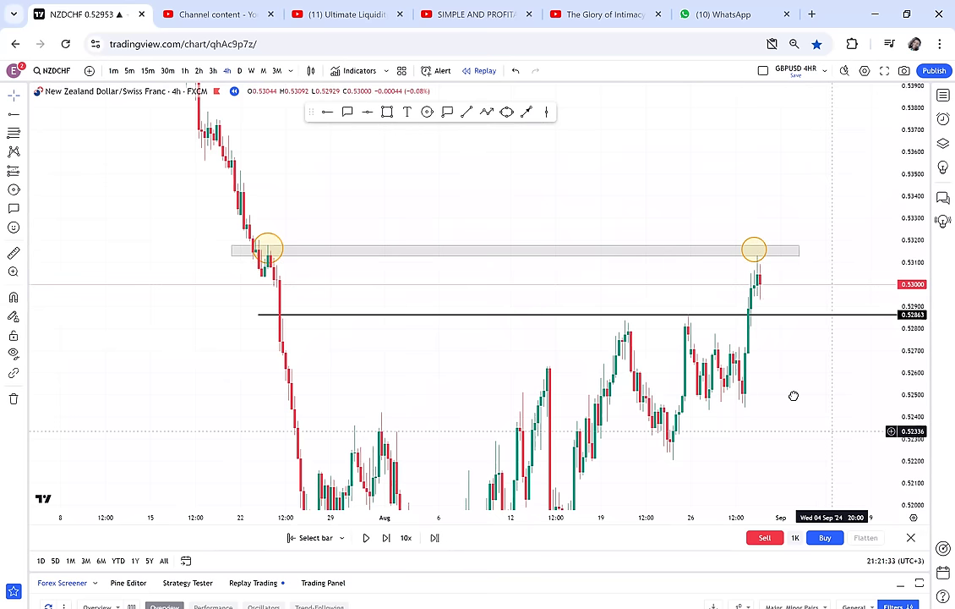
pyautogui.moveTo(832, 431); pyautogui.dragTo(760, 380)
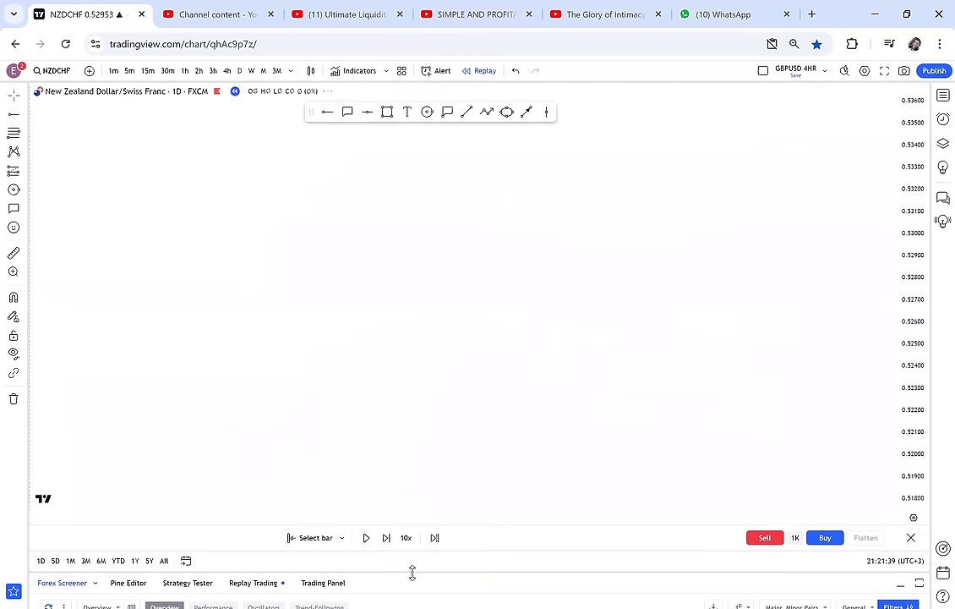
pyautogui.click(385, 538)
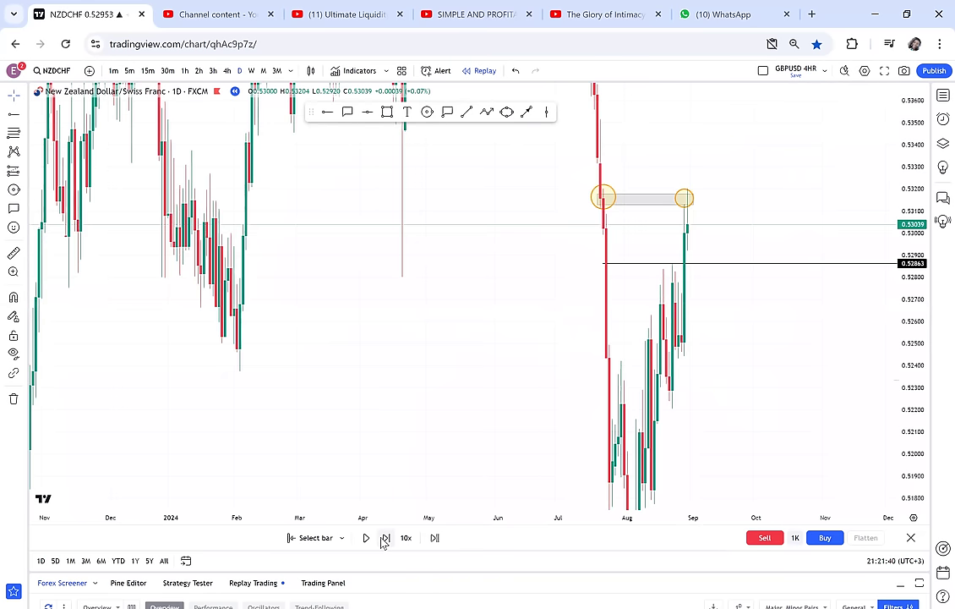
pyautogui.click(382, 541)
pyautogui.scroll(2, 737, 266)
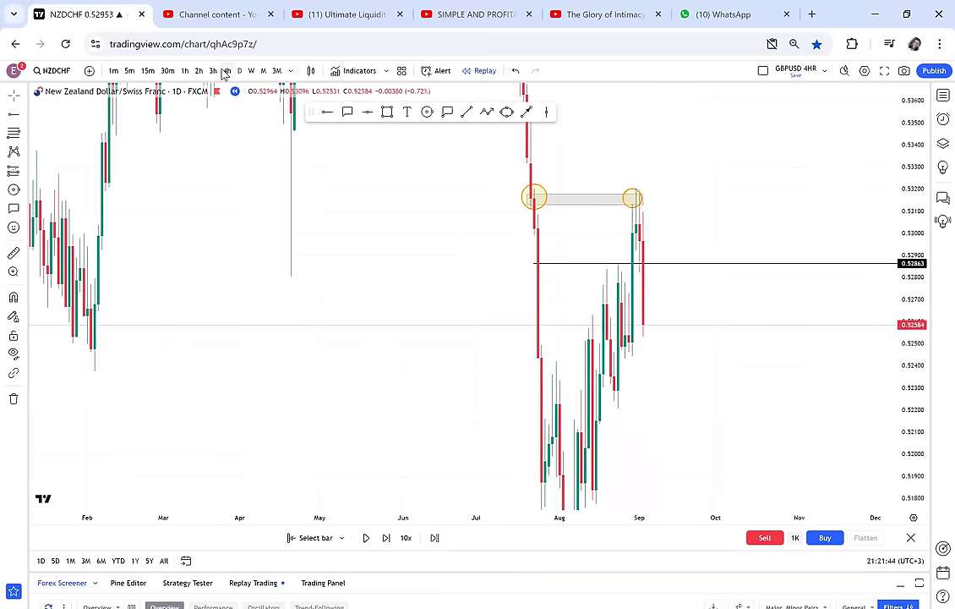
# On the 4-hour chart, lower the horizontal ray along the August highs to 0.52821.
pyautogui.write('4h')
pyautogui.press('Return')
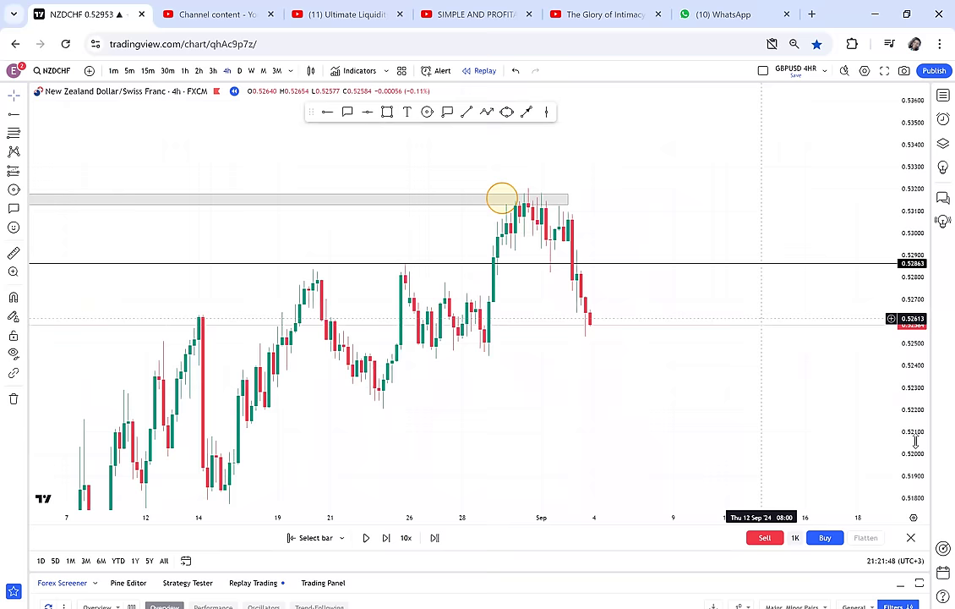
pyautogui.moveTo(629, 229)
pyautogui.mouseDown()
pyautogui.moveTo(658, 249)
pyautogui.moveTo(639, 235)
pyautogui.mouseUp()
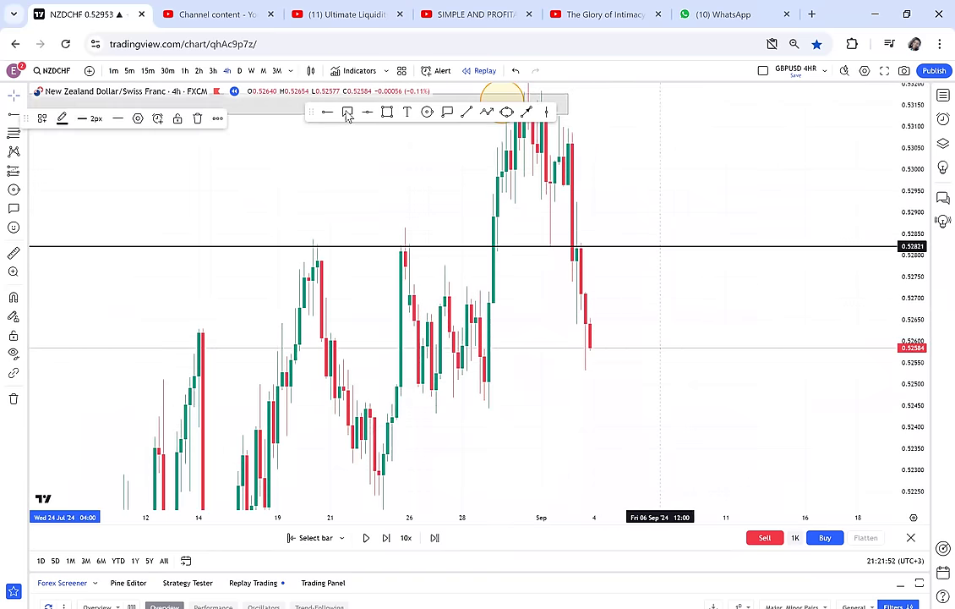
# Add a callout reading "CSB" pointing to the 3 September candle where price falls back below the ray.
pyautogui.click(596, 213)
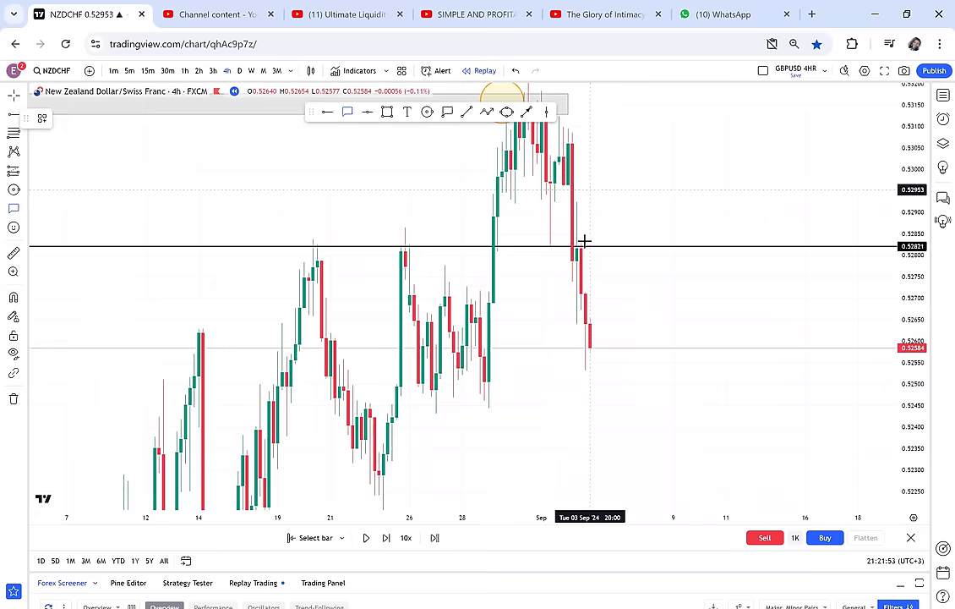
pyautogui.click(637, 200)
pyautogui.write('CS')
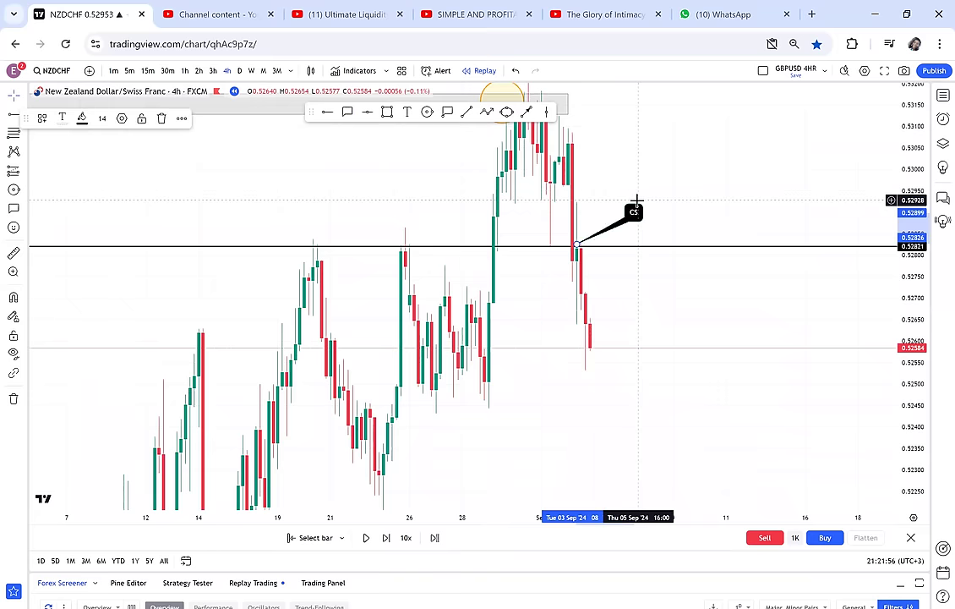
pyautogui.write('B')
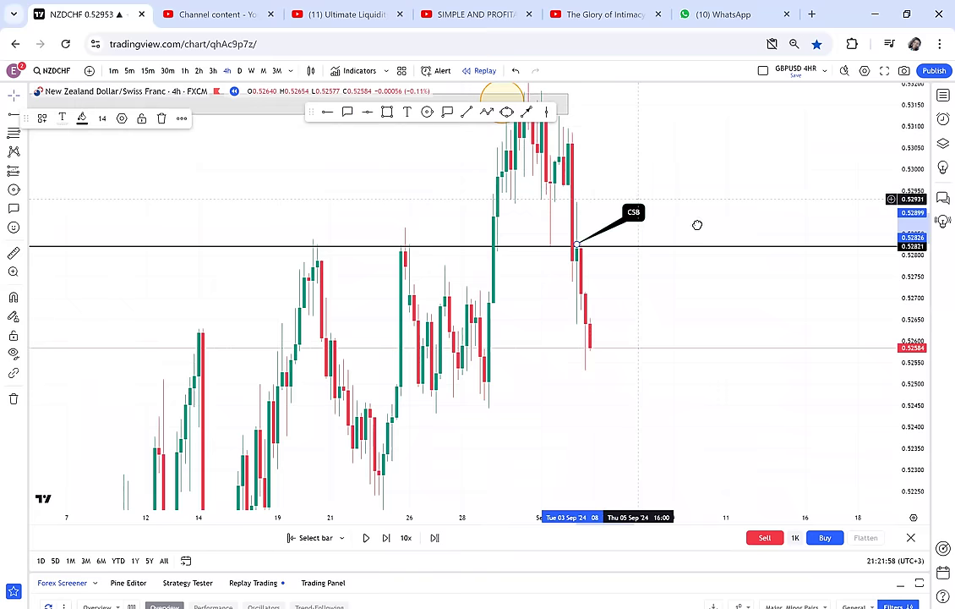
pyautogui.moveTo(683, 198); pyautogui.dragTo(753, 256)
pyautogui.scroll(-3, 350, 212)
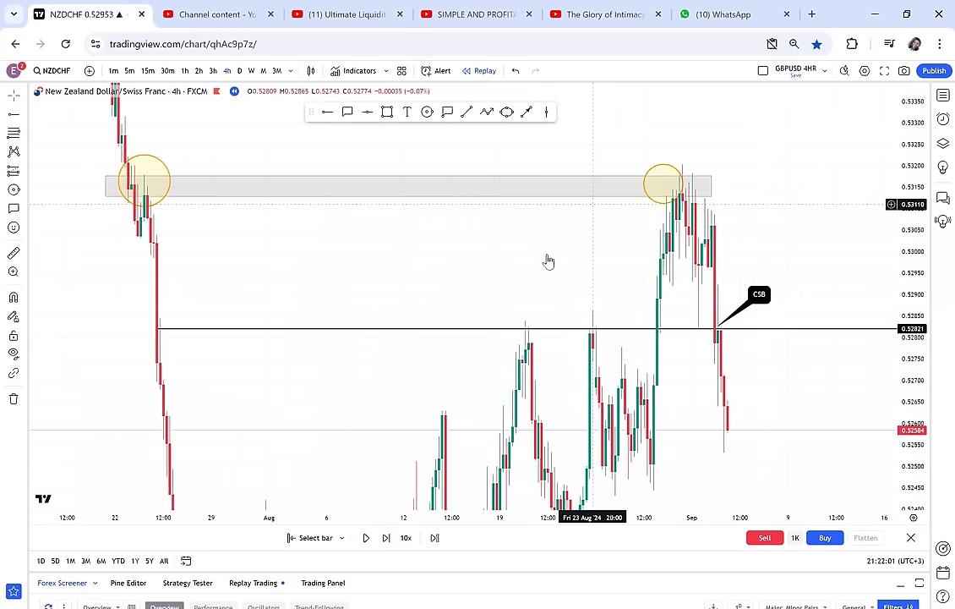
# Return the chart to the daily timeframe and advance the replay by three candles.
pyautogui.moveTo(668, 362); pyautogui.dragTo(629, 314)
pyautogui.click(239, 71)
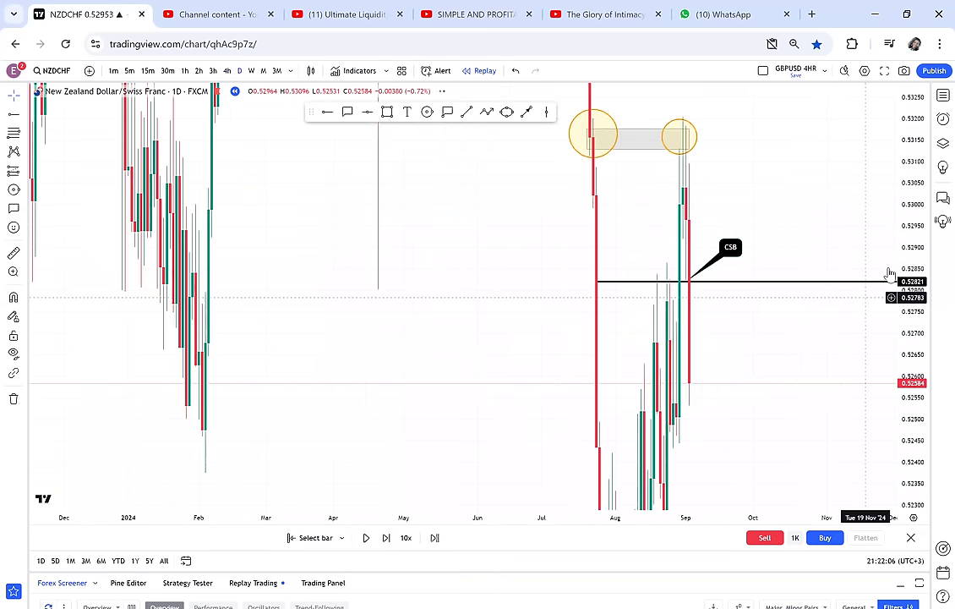
pyautogui.scroll(2, 805, 348)
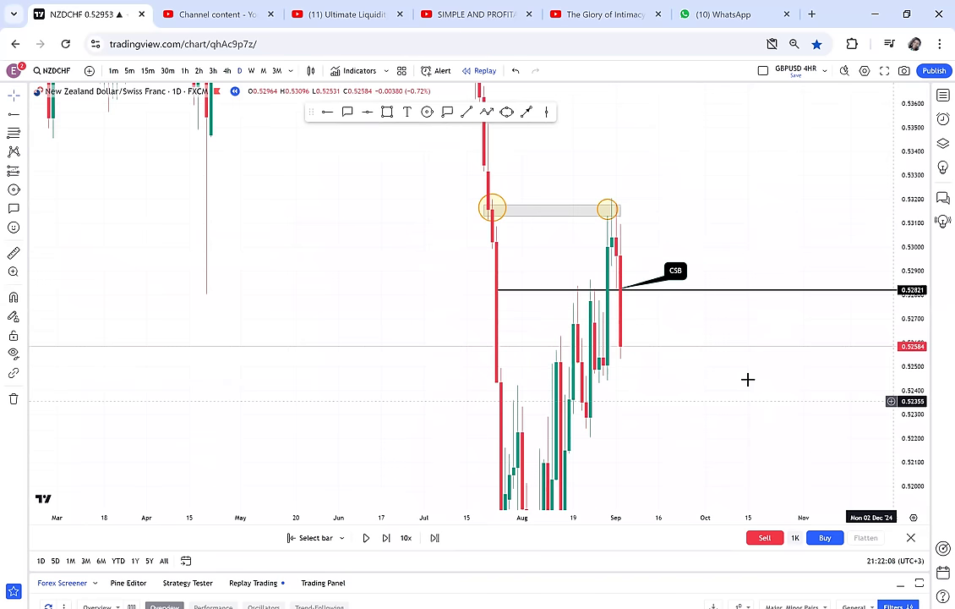
pyautogui.click(387, 539)
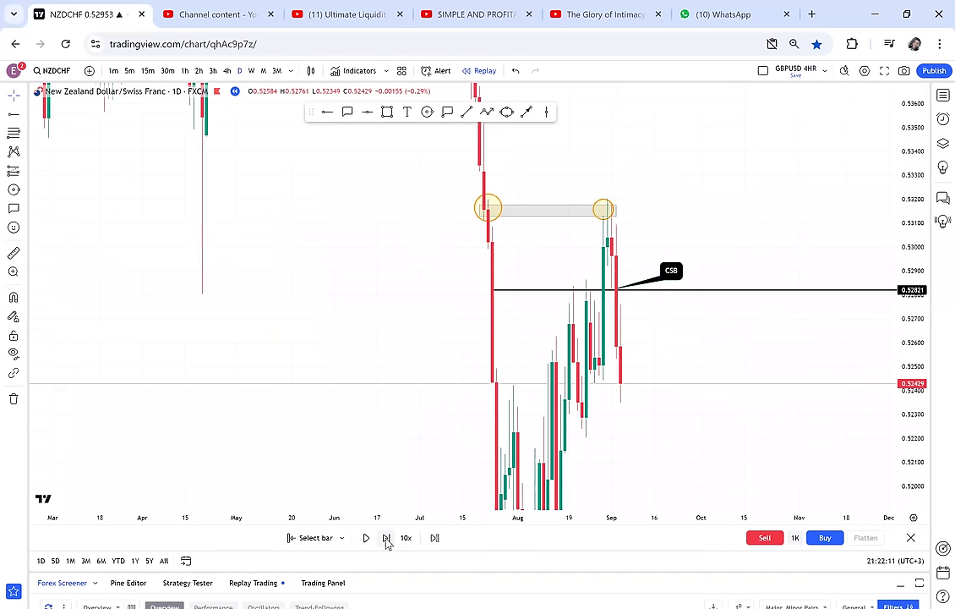
pyautogui.click(387, 538)
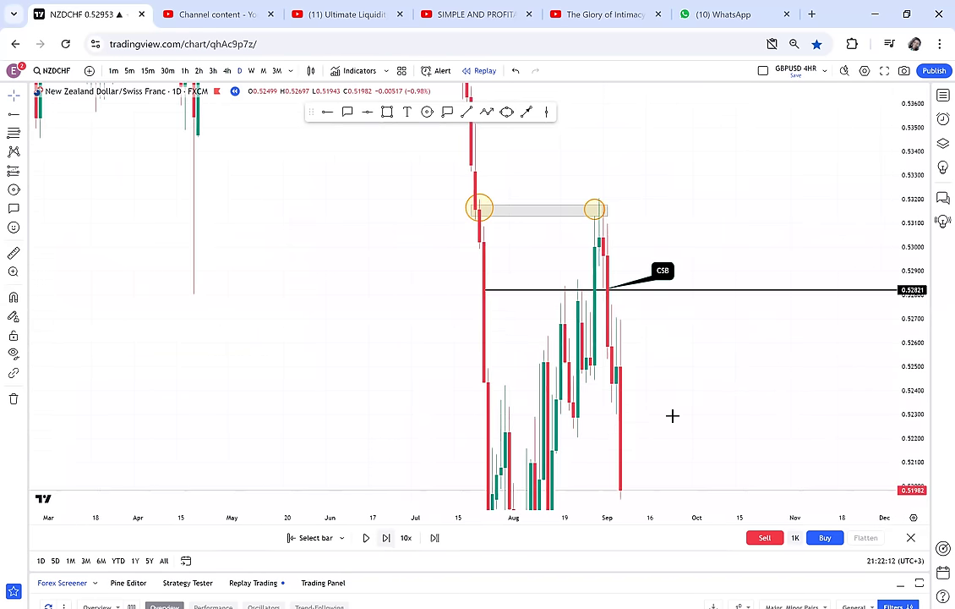
pyautogui.moveTo(660, 344); pyautogui.dragTo(677, 351)
pyautogui.scroll(4, 678, 351)
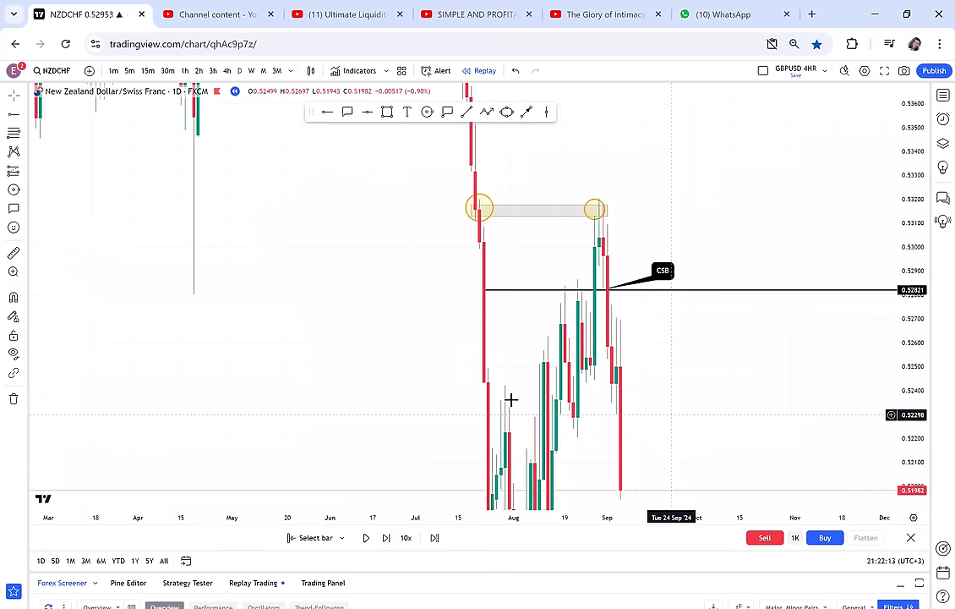
# Examine the decline from the CSB callout on the 4-hour chart together with the circled zone above it.
pyautogui.click(227, 71)
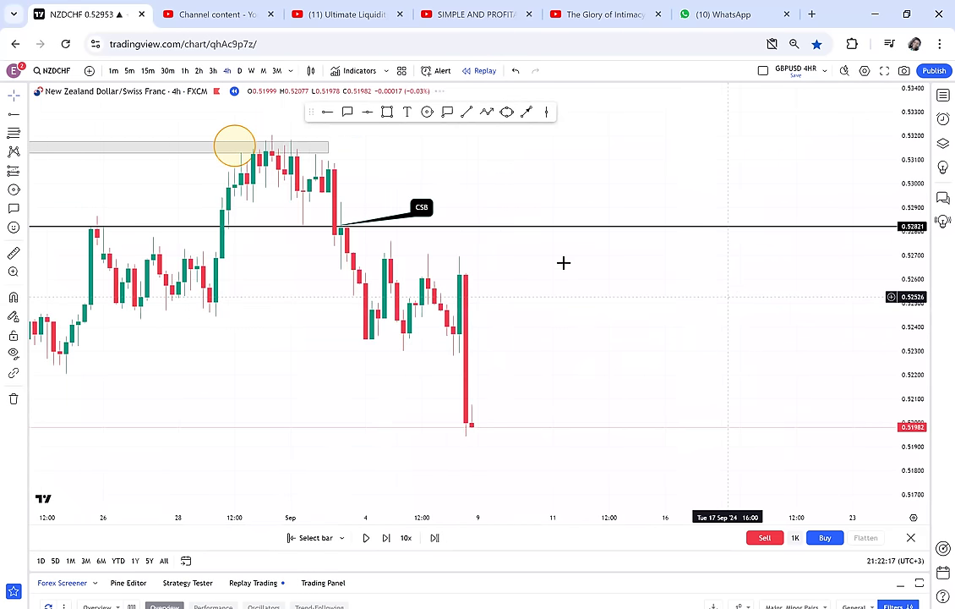
pyautogui.scroll(-3, 563, 263)
pyautogui.click(91, 152)
pyautogui.scroll(1, 264, 253)
pyautogui.click(698, 432)
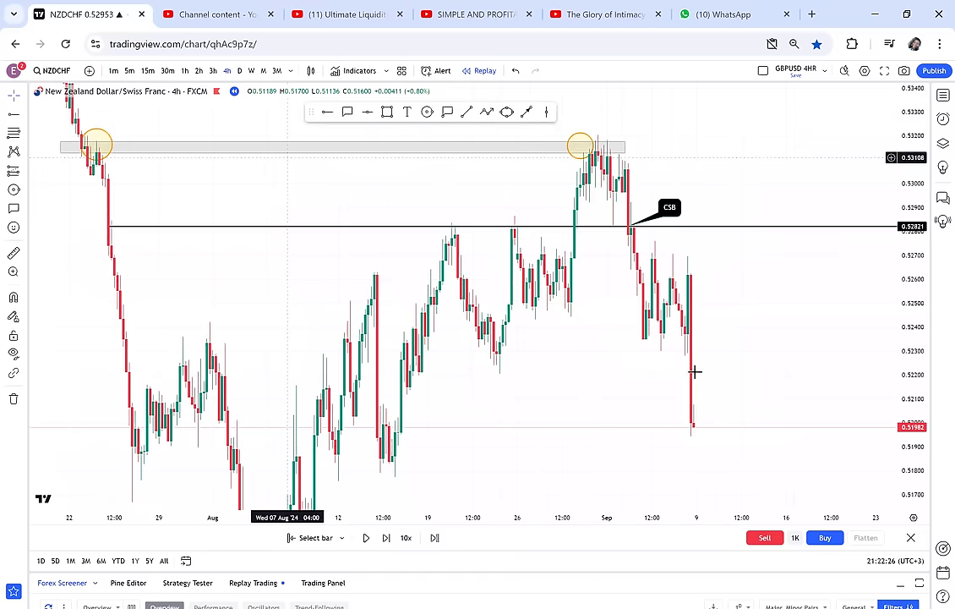
# Open the GBPCAD daily chart and restart the bar replay from 21 June 2024.
pyautogui.click(240, 71)
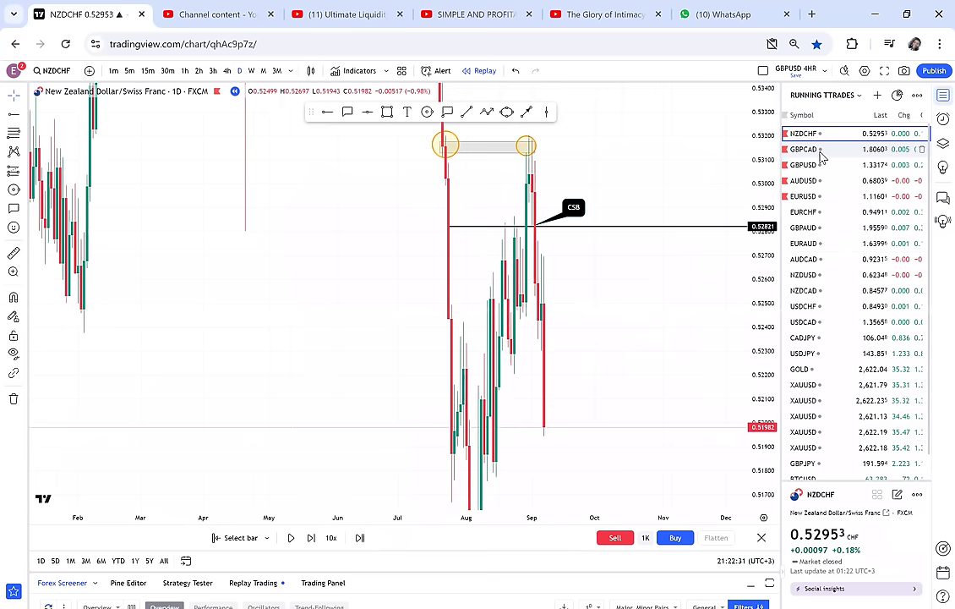
pyautogui.click(820, 152)
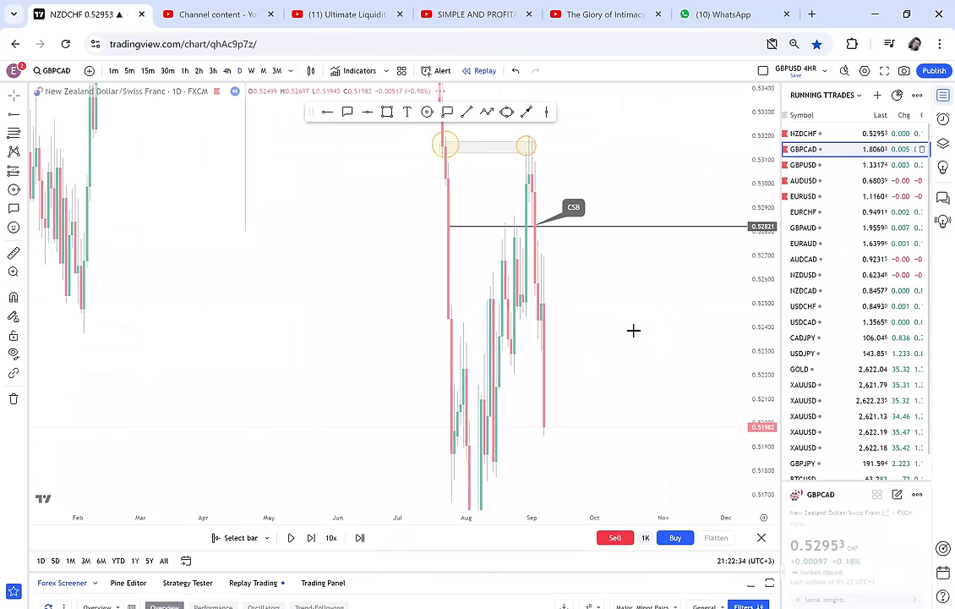
pyautogui.click(217, 538)
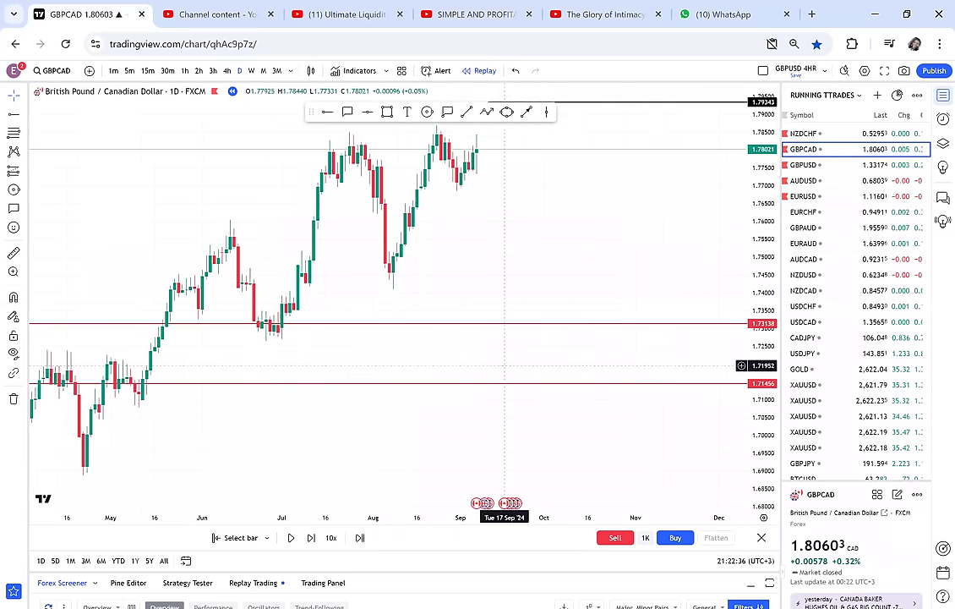
pyautogui.click(262, 384)
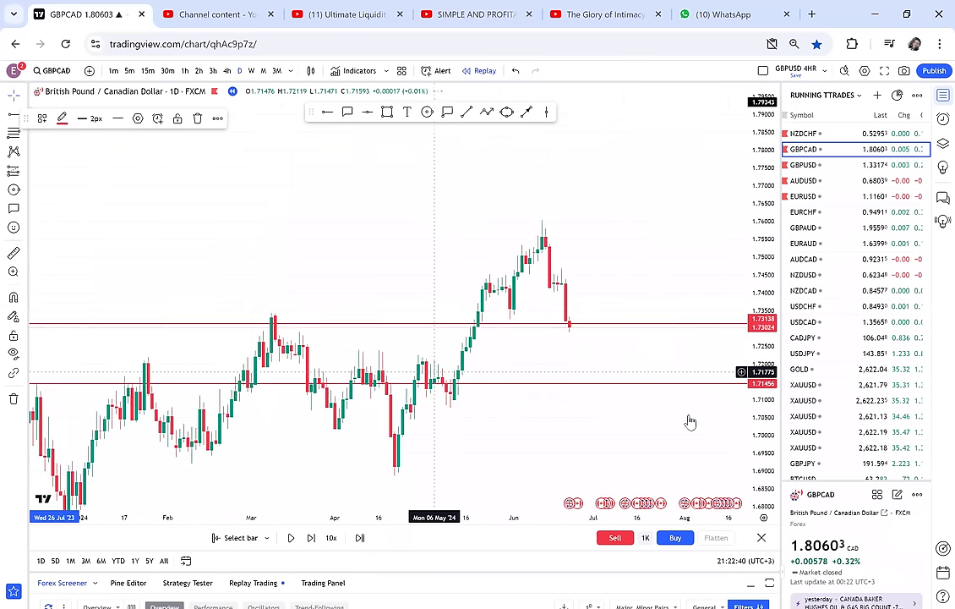
pyautogui.moveTo(654, 387); pyautogui.dragTo(501, 385)
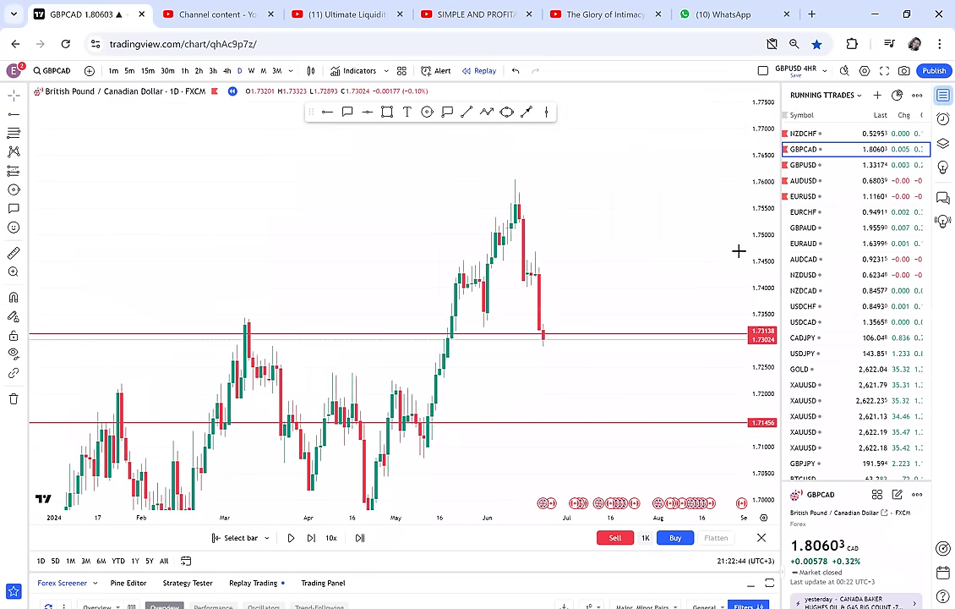
# Remove all existing drawings from GBPCAD and draw a horizontal ray at 1.73261 starting on 22 May.
pyautogui.click(14, 399)
pyautogui.click(41, 397)
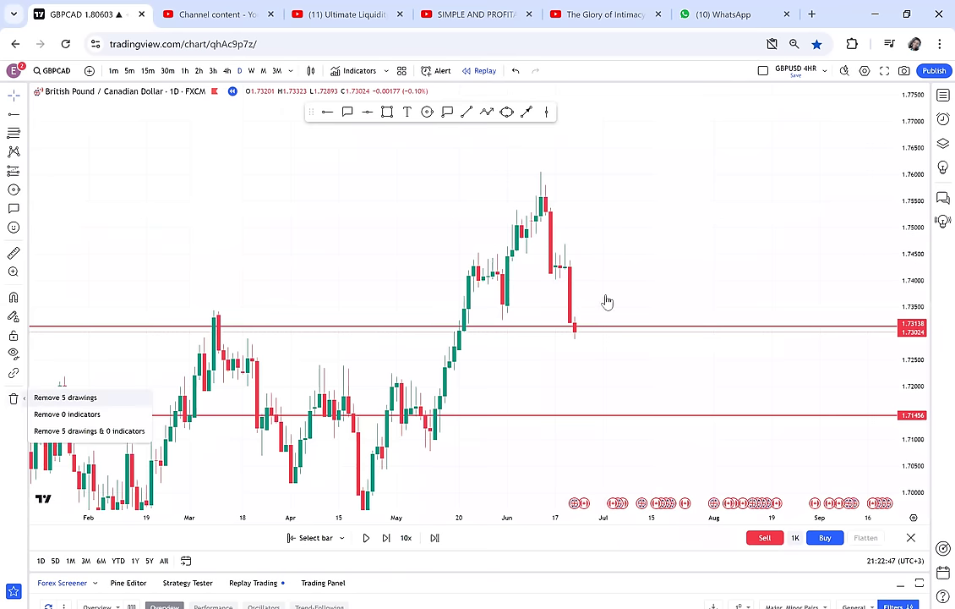
pyautogui.scroll(3, 626, 296)
pyautogui.moveTo(632, 296)
pyautogui.mouseDown()
pyautogui.moveTo(719, 269)
pyautogui.moveTo(666, 255)
pyautogui.mouseUp()
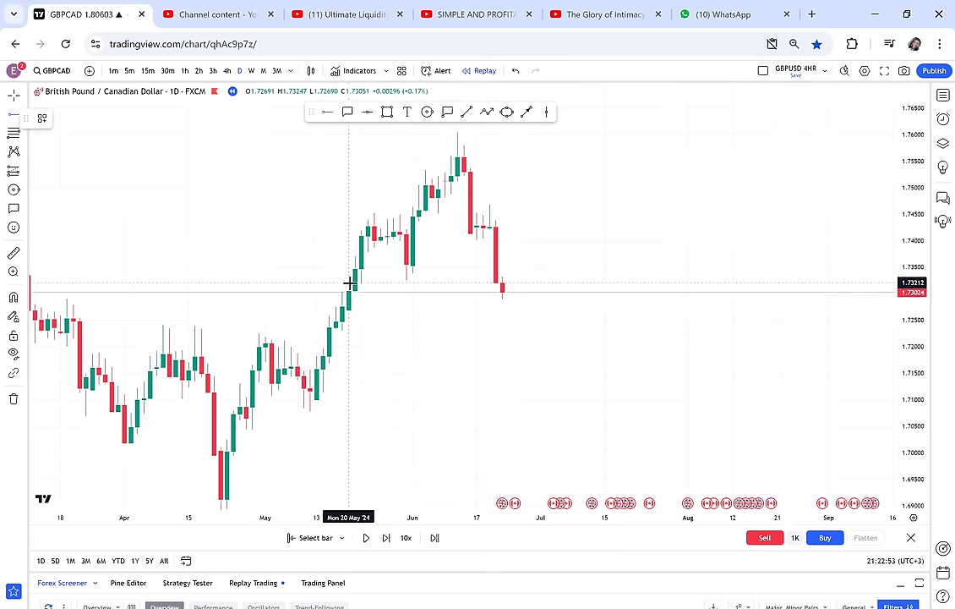
pyautogui.click(349, 279)
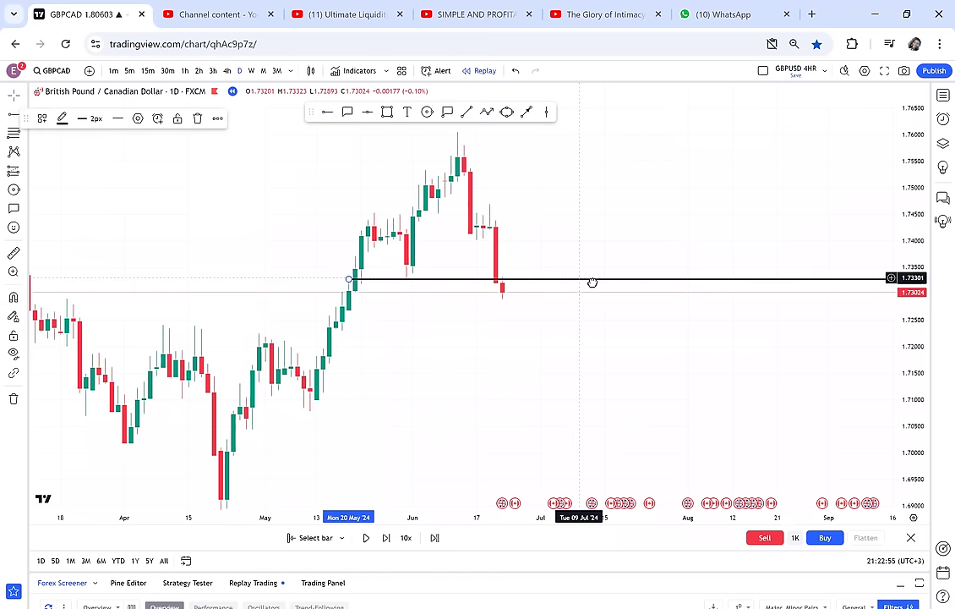
pyautogui.moveTo(594, 282); pyautogui.dragTo(594, 280)
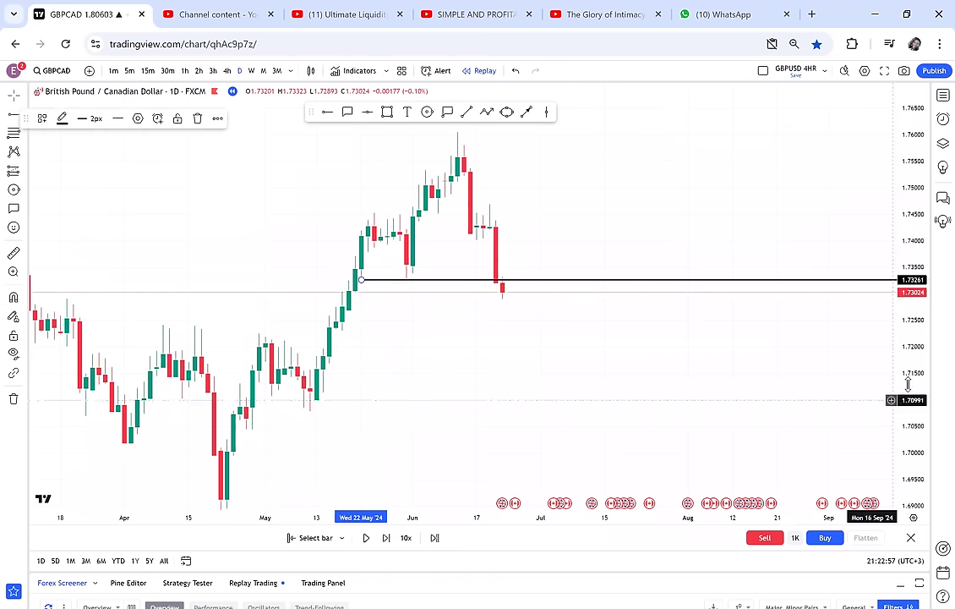
# Circle the 21 June candle that closes below the horizontal ray.
pyautogui.moveTo(909, 386); pyautogui.dragTo(902, 281)
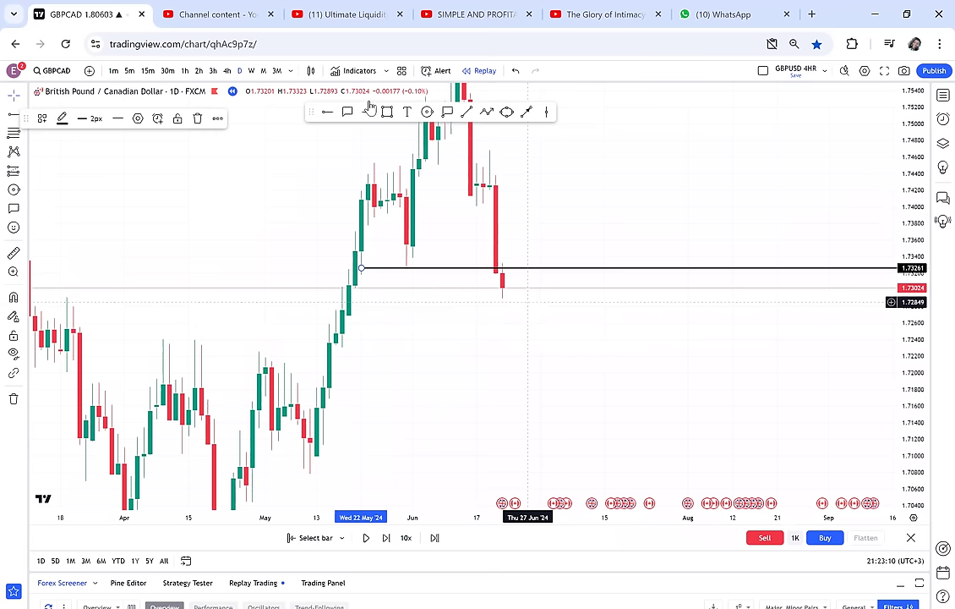
pyautogui.click(505, 274)
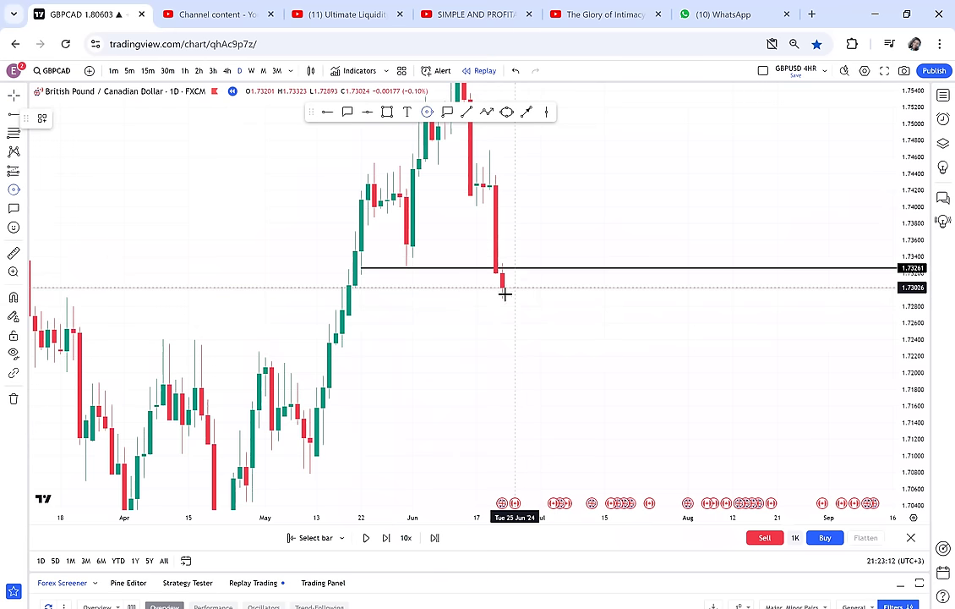
pyautogui.moveTo(508, 276); pyautogui.dragTo(508, 292)
pyautogui.click(553, 321)
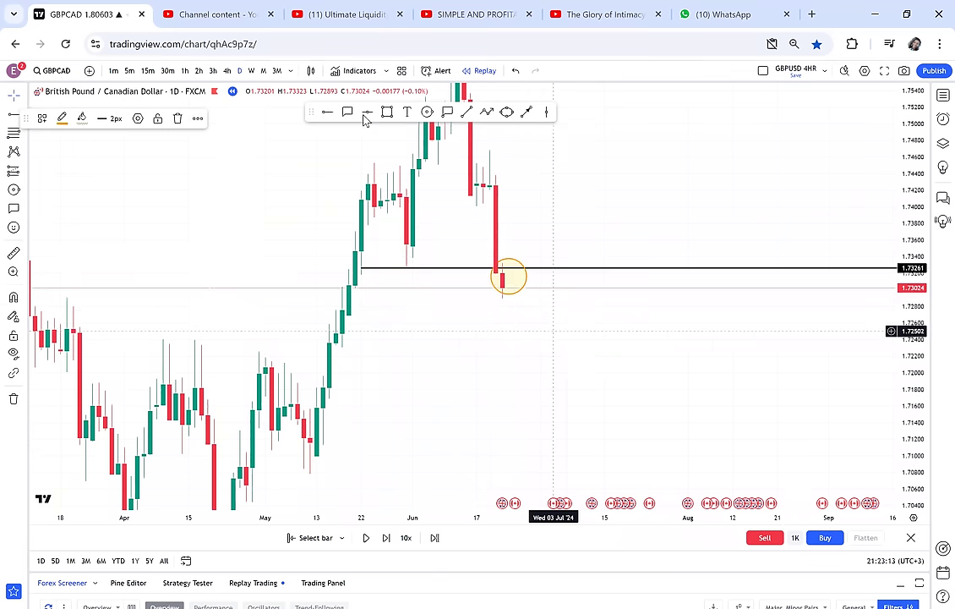
# Draw a rectangle over the May lows between about 1.7128 and 1.7078, extending from 1 May to early August.
pyautogui.click(327, 113)
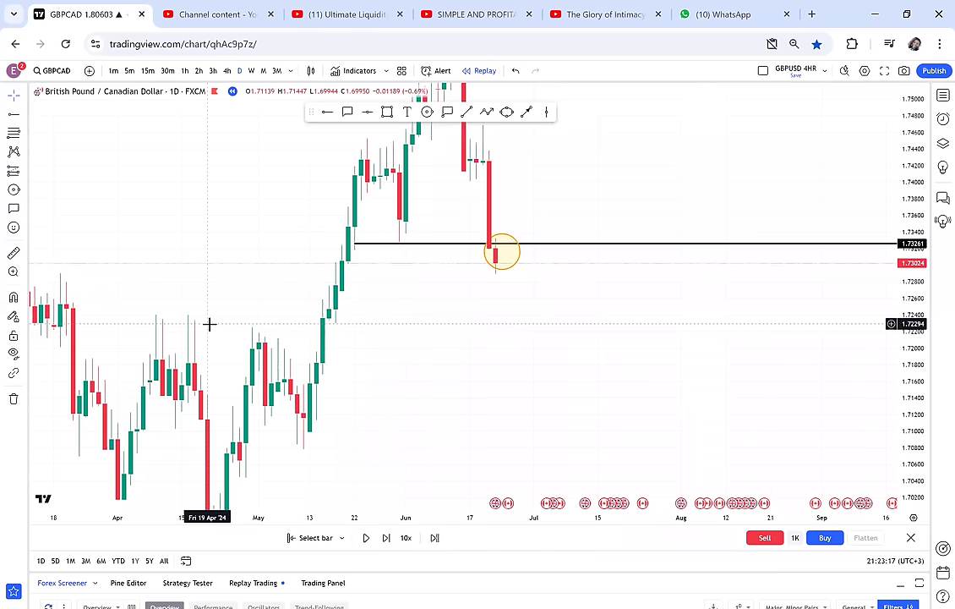
pyautogui.click(387, 111)
pyautogui.moveTo(259, 407)
pyautogui.mouseDown()
pyautogui.moveTo(629, 420)
pyautogui.moveTo(719, 448)
pyautogui.mouseUp()
pyautogui.click(721, 448)
pyautogui.moveTo(649, 326); pyautogui.dragTo(634, 317)
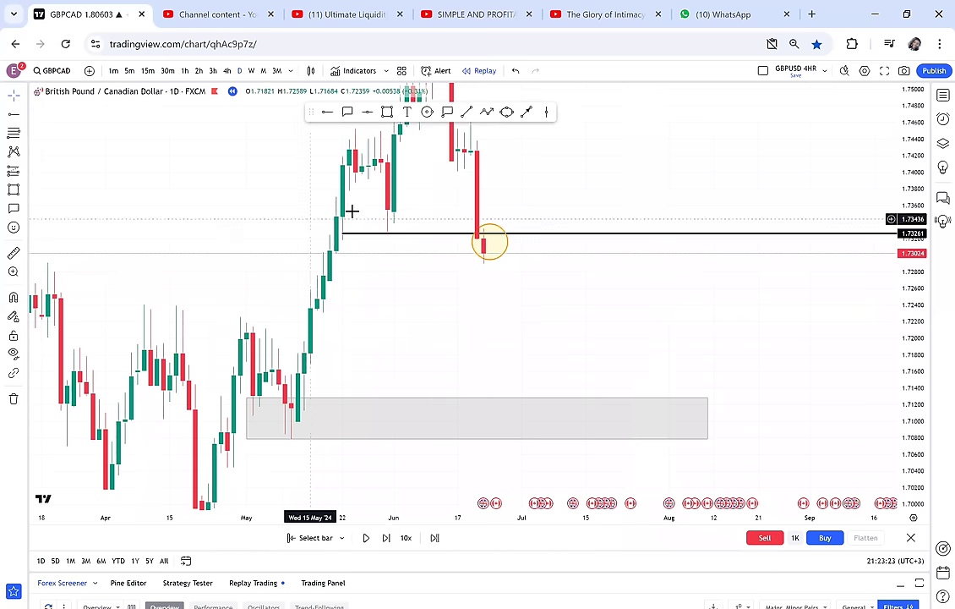
# Switch GBPCAD to the 4-hour timeframe and bring the circled break below the ray into closer view.
pyautogui.click(228, 72)
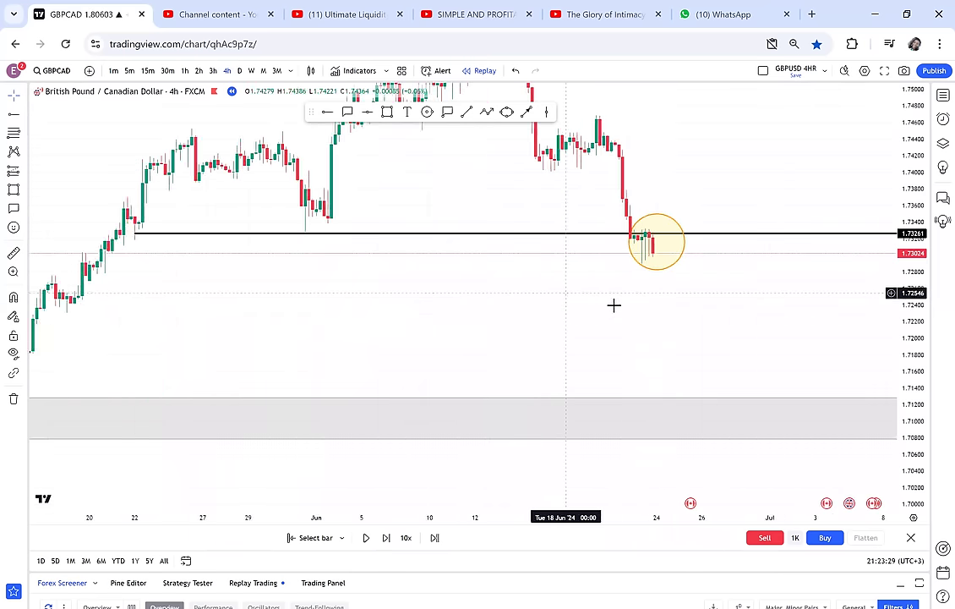
pyautogui.moveTo(902, 376); pyautogui.dragTo(892, 218)
pyautogui.moveTo(809, 282); pyautogui.dragTo(776, 308)
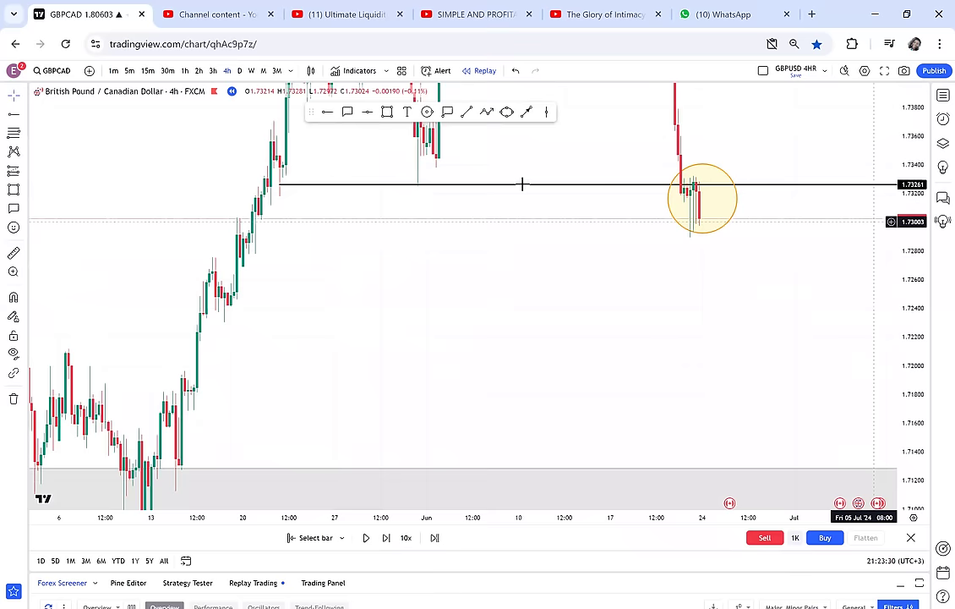
# Draw a rectangle below the horizontal ray between about 1.7303 and 1.7276, extending from 16 May to early July.
pyautogui.click(187, 244)
pyautogui.click(703, 260)
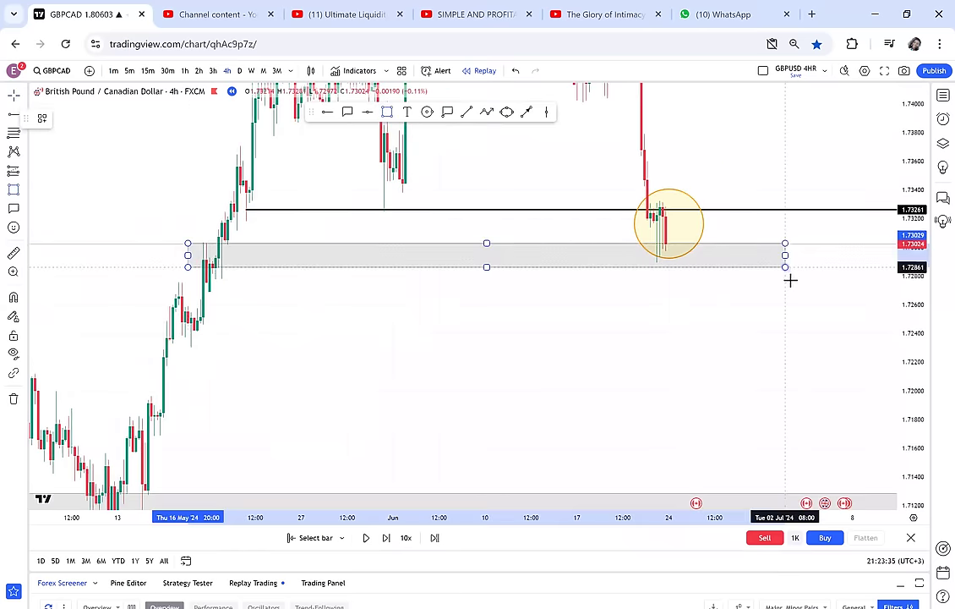
pyautogui.click(791, 280)
pyautogui.moveTo(745, 320); pyautogui.dragTo(746, 346)
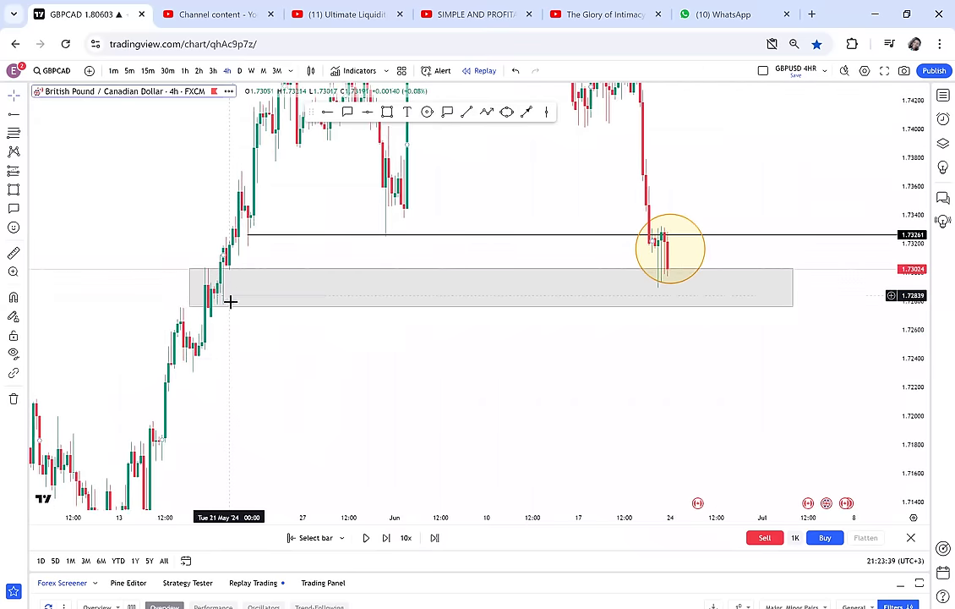
# Circle the candles around 20–21 May where price rises through the new rectangle.
pyautogui.click(427, 112)
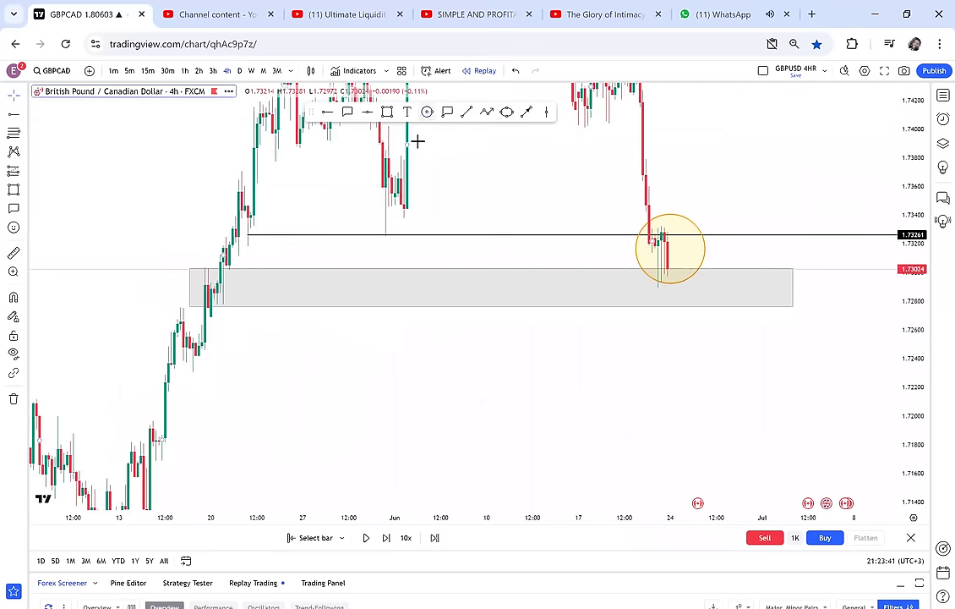
pyautogui.click(222, 272)
pyautogui.click(237, 301)
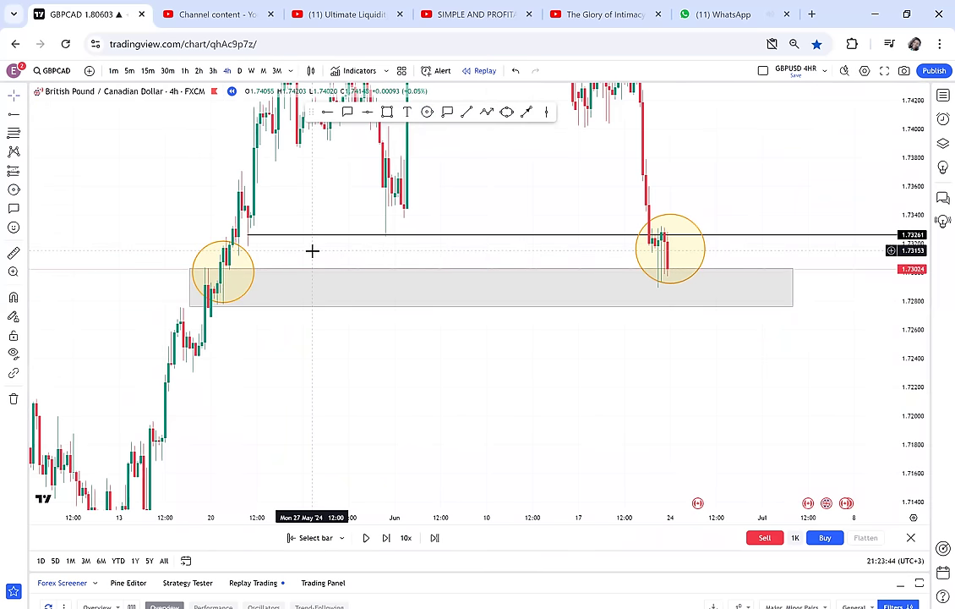
pyautogui.moveTo(543, 368); pyautogui.dragTo(451, 257)
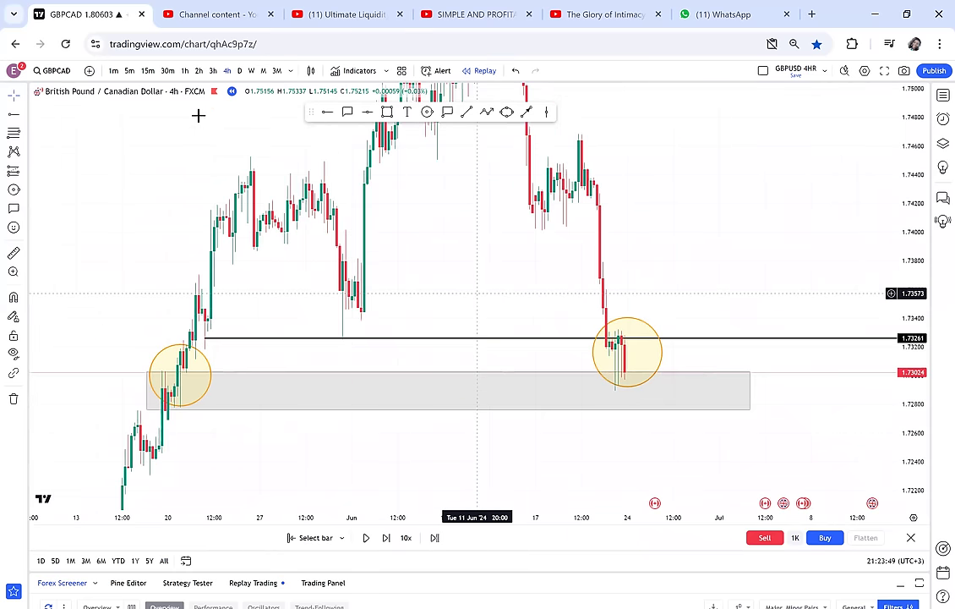
# Switch GBPCAD to the daily timeframe and examine the 21 June candle against the ray and the rectangle.
pyautogui.click(239, 71)
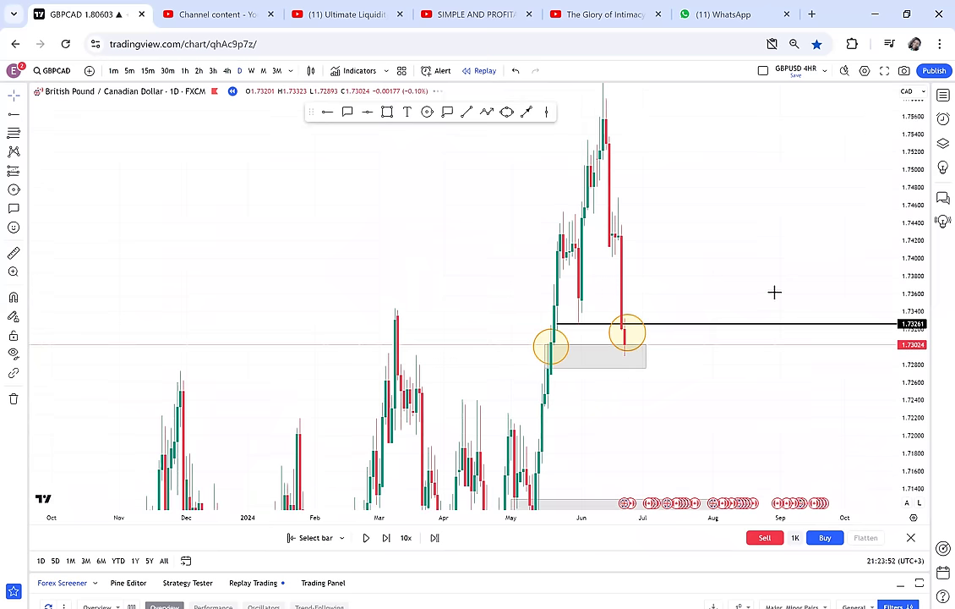
pyautogui.scroll(3, 716, 333)
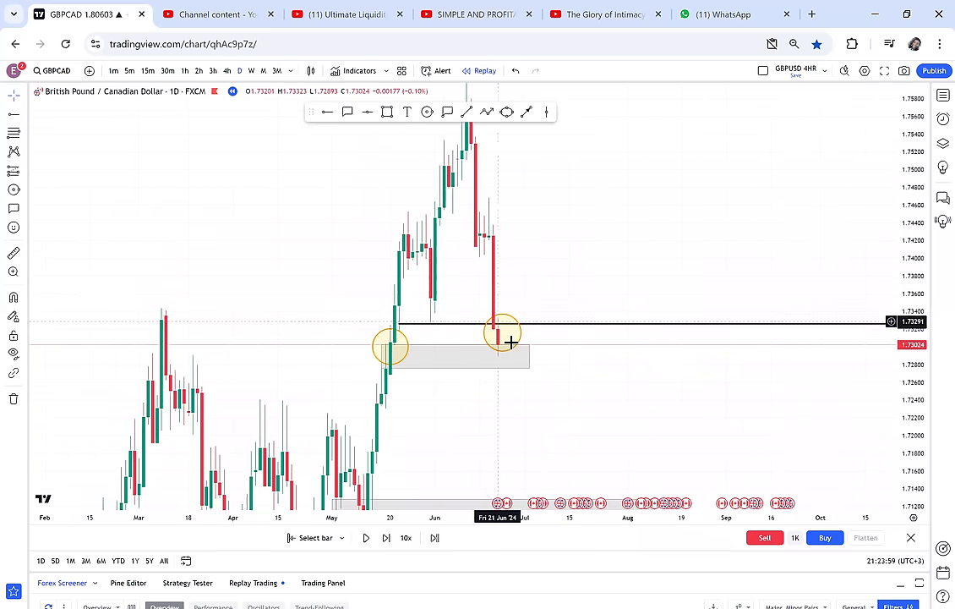
pyautogui.click(433, 344)
pyautogui.click(494, 335)
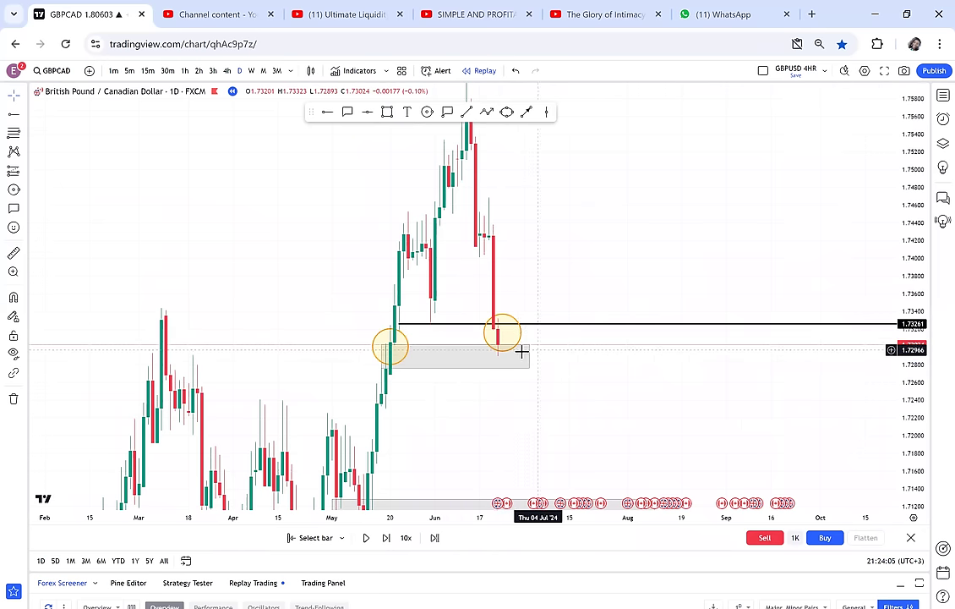
# Play the GBPCAD replay forward from 21 June to about 19 July, pausing it with both support zones in view.
pyautogui.click(366, 538)
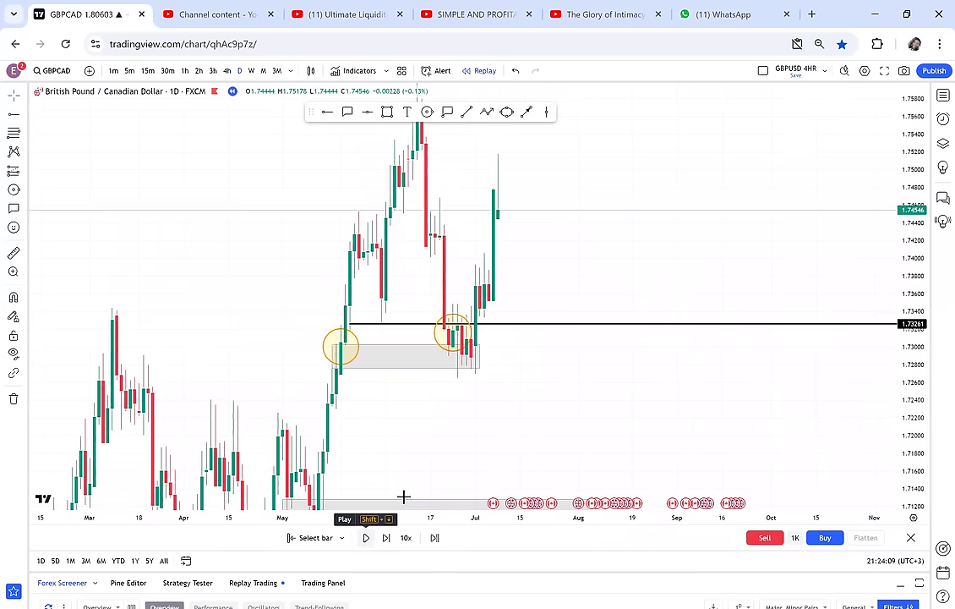
pyautogui.click(365, 541)
pyautogui.moveTo(600, 231); pyautogui.dragTo(657, 434)
pyautogui.moveTo(913, 194); pyautogui.dragTo(892, 320)
pyautogui.moveTo(783, 295); pyautogui.dragTo(745, 181)
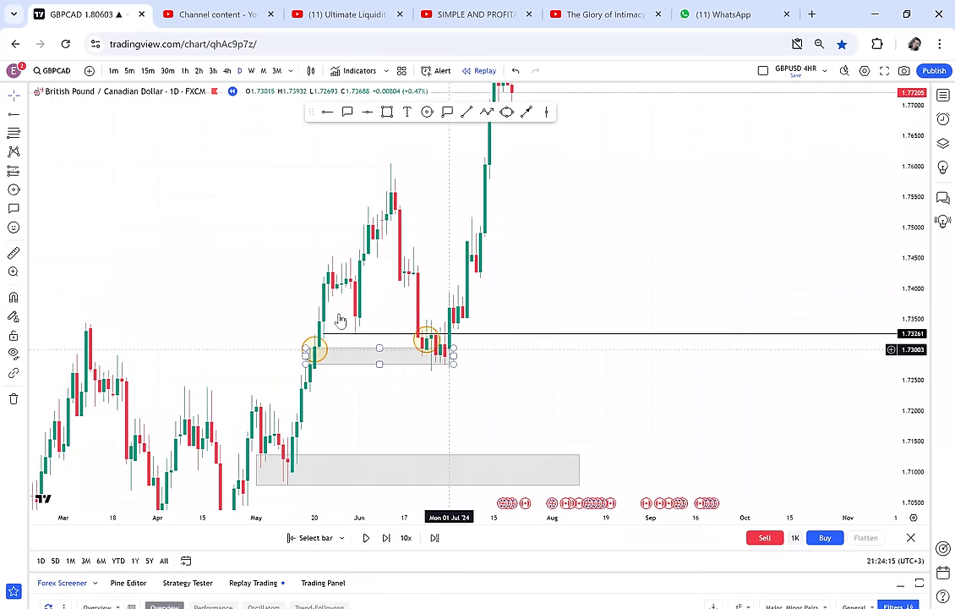
# Switch GBPCAD to the 4-hour timeframe and examine the late June reaction at the circled break and the rectangle.
pyautogui.click(228, 72)
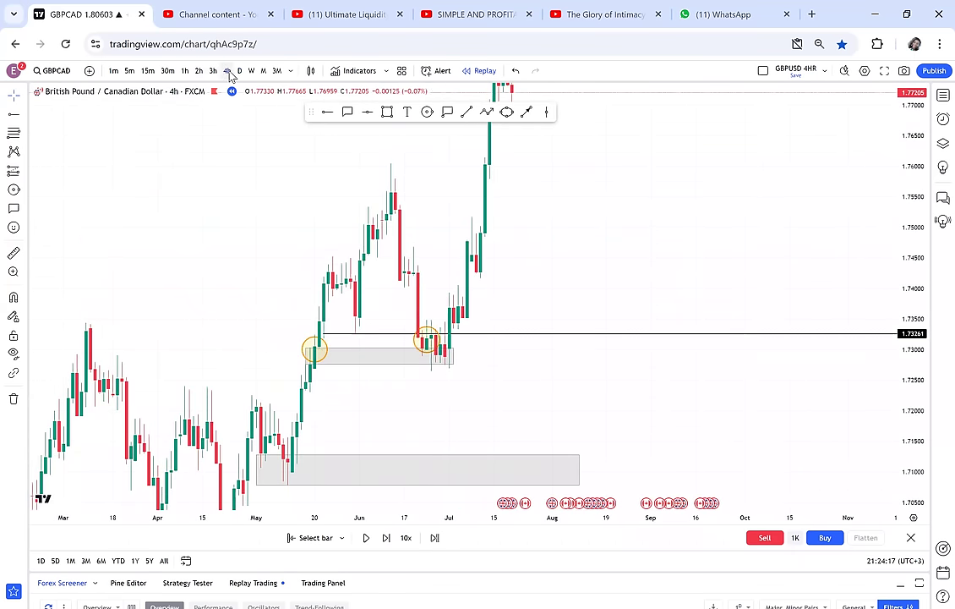
pyautogui.scroll(-10, 690, 334)
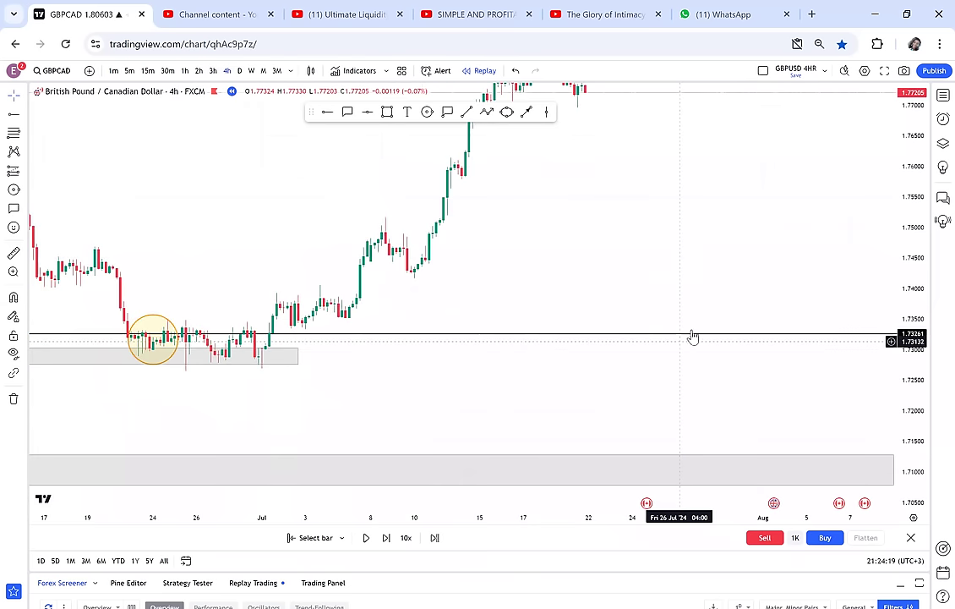
pyautogui.moveTo(916, 399); pyautogui.dragTo(832, 181)
pyautogui.scroll(1, 646, 467)
pyautogui.scroll(2, 647, 467)
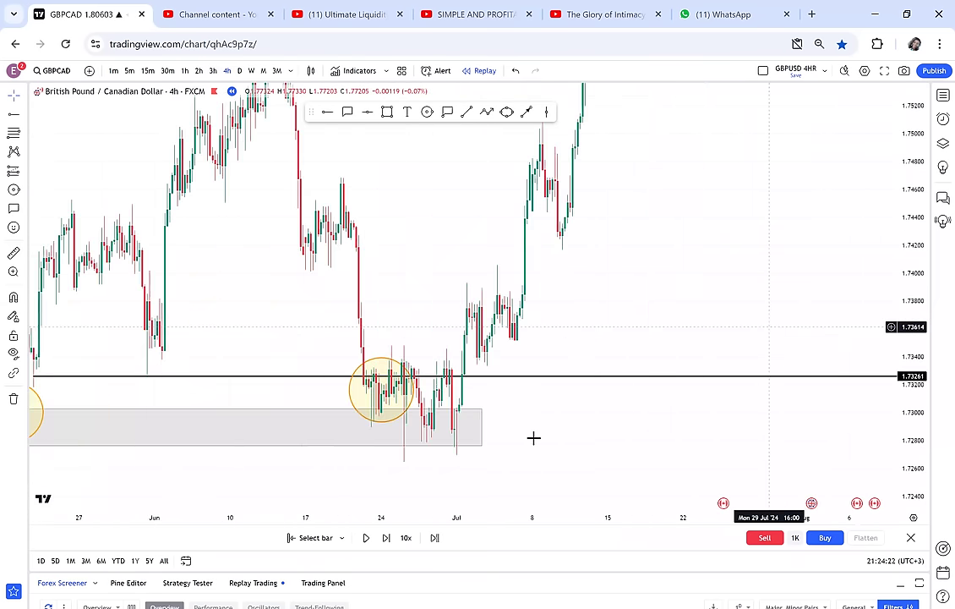
pyautogui.scroll(1, 793, 293)
pyautogui.moveTo(535, 434); pyautogui.dragTo(851, 293)
pyautogui.moveTo(907, 426); pyautogui.dragTo(873, 256)
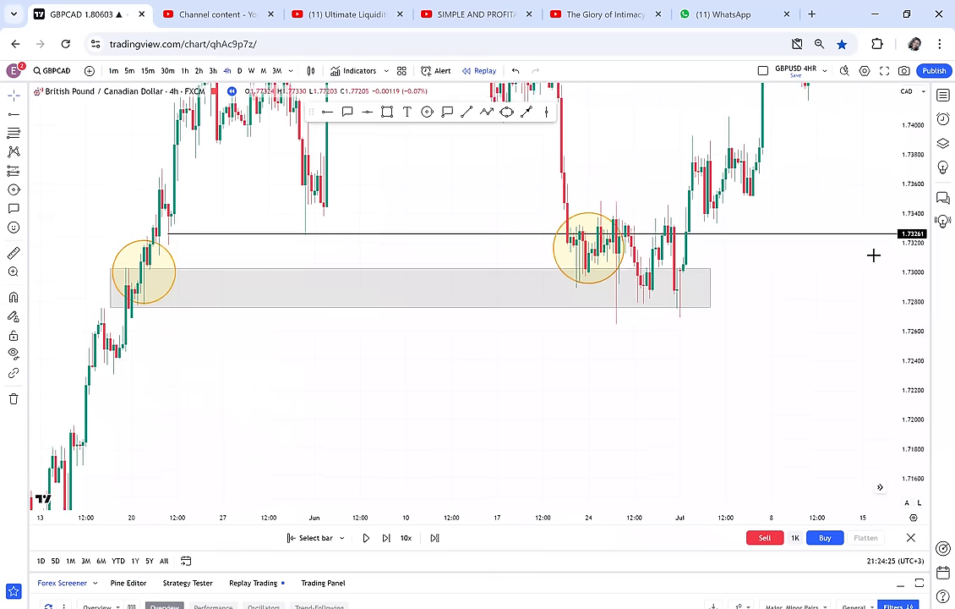
pyautogui.moveTo(685, 320); pyautogui.dragTo(783, 283)
pyautogui.moveTo(760, 380); pyautogui.dragTo(768, 371)
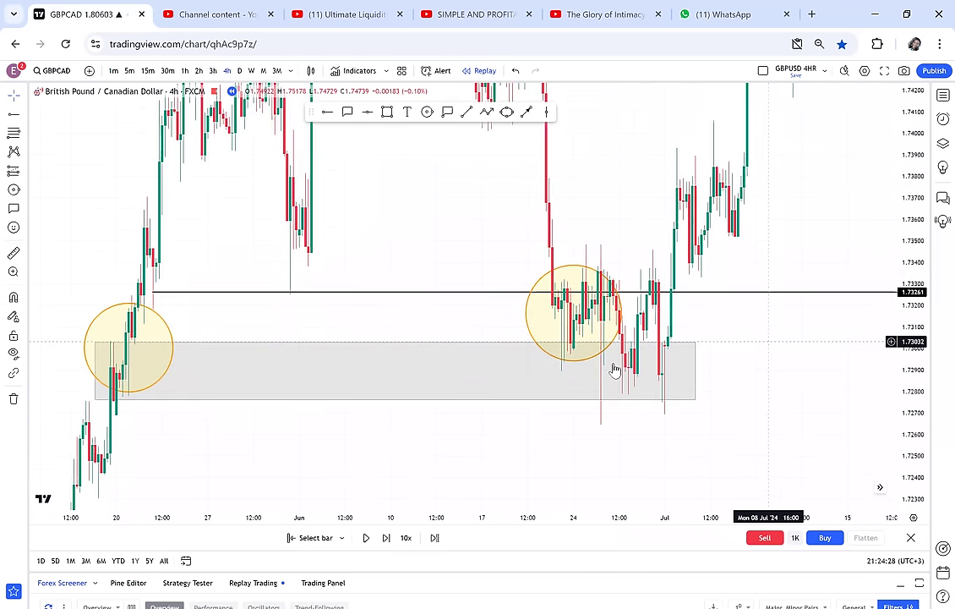
pyautogui.moveTo(614, 369); pyautogui.dragTo(585, 441)
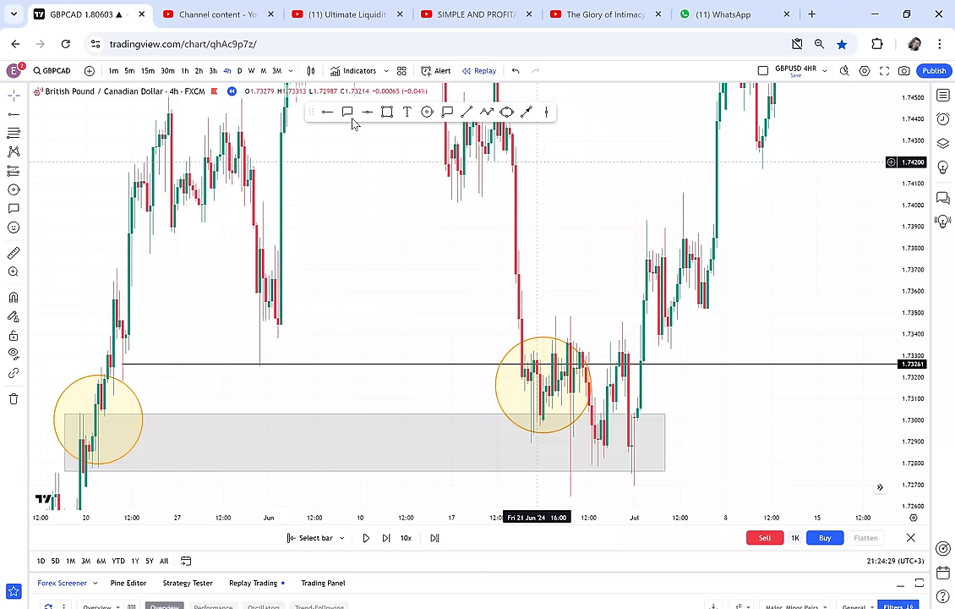
# Draw a horizontal ray at 1.73463 from the late June highs and add a "CRB" callout pointing to the 1 July break above it.
pyautogui.click(564, 319)
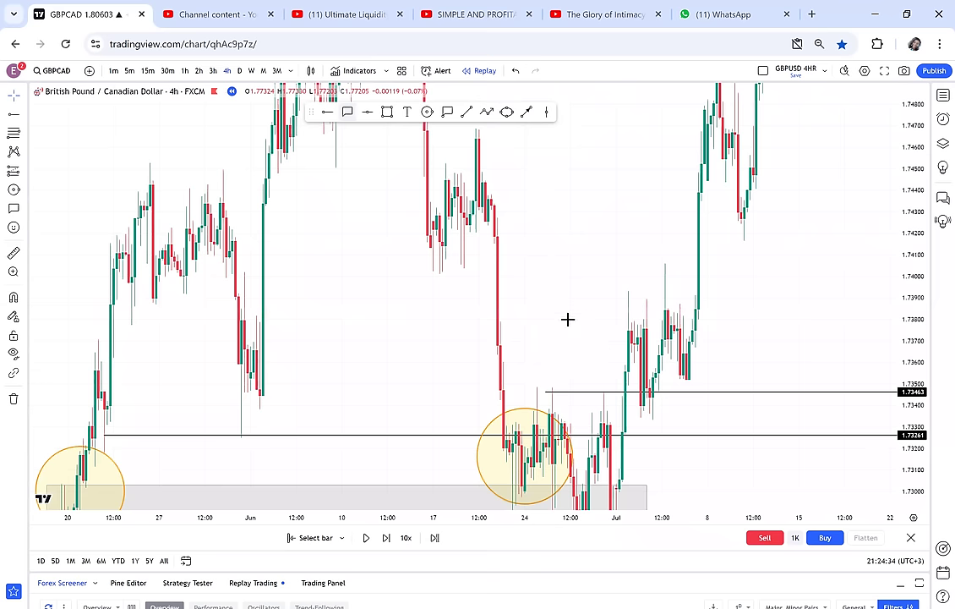
pyautogui.click(570, 321)
pyautogui.write('CR')
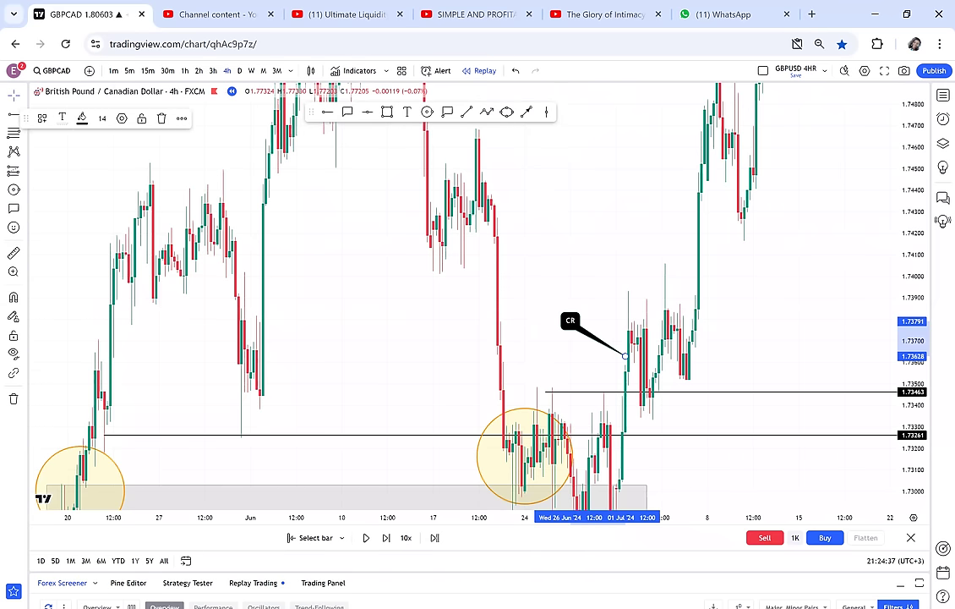
pyautogui.write('B')
pyautogui.click(617, 221)
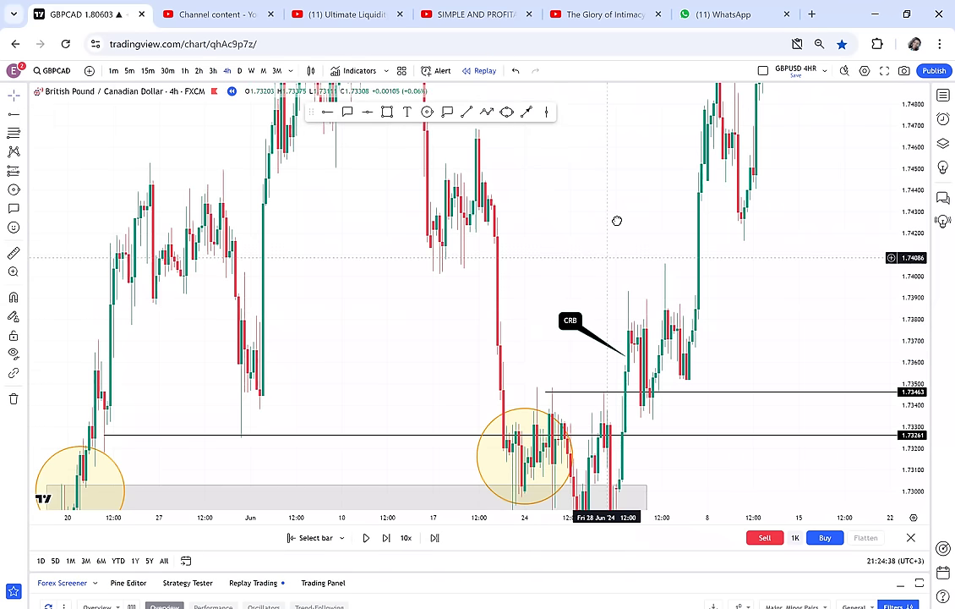
# Draw a horizontal ray at 1.76051 along the June high, starting on 27 May, and bring the whole setup back into view.
pyautogui.moveTo(604, 444); pyautogui.dragTo(602, 318)
pyautogui.hscroll(-2, 344, 125)
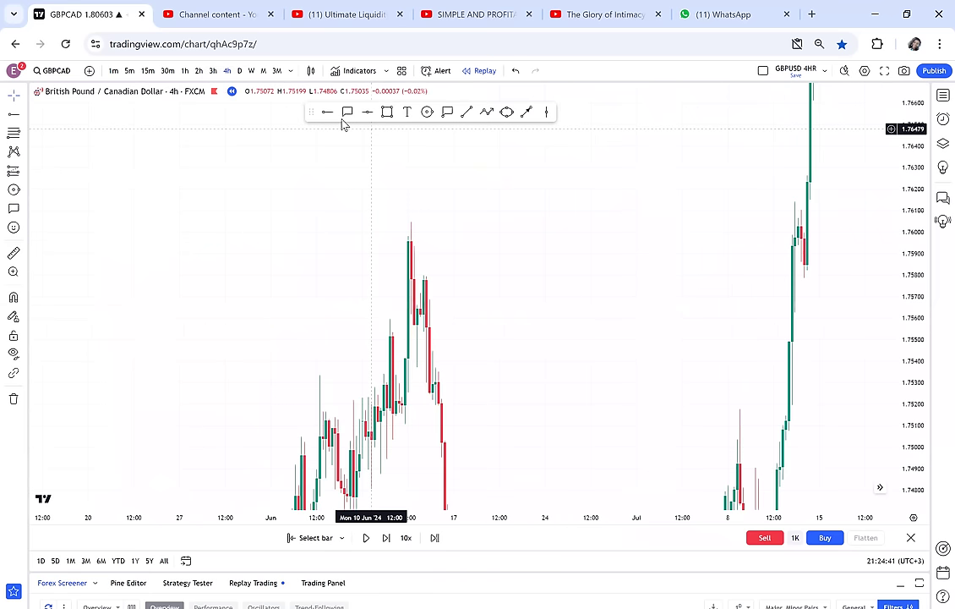
pyautogui.click(180, 220)
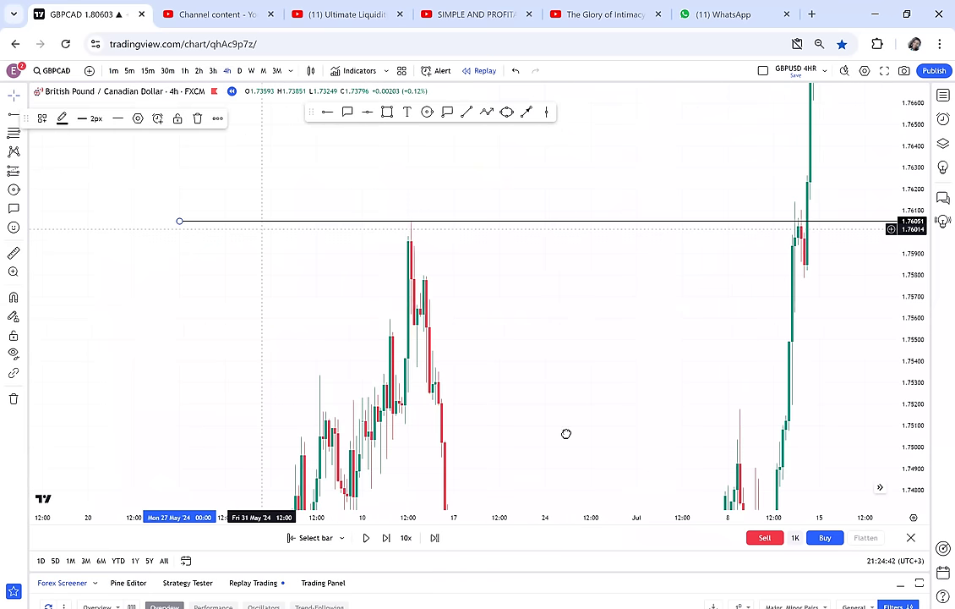
pyautogui.moveTo(645, 264); pyautogui.dragTo(555, 393)
pyautogui.moveTo(594, 318); pyautogui.dragTo(520, 186)
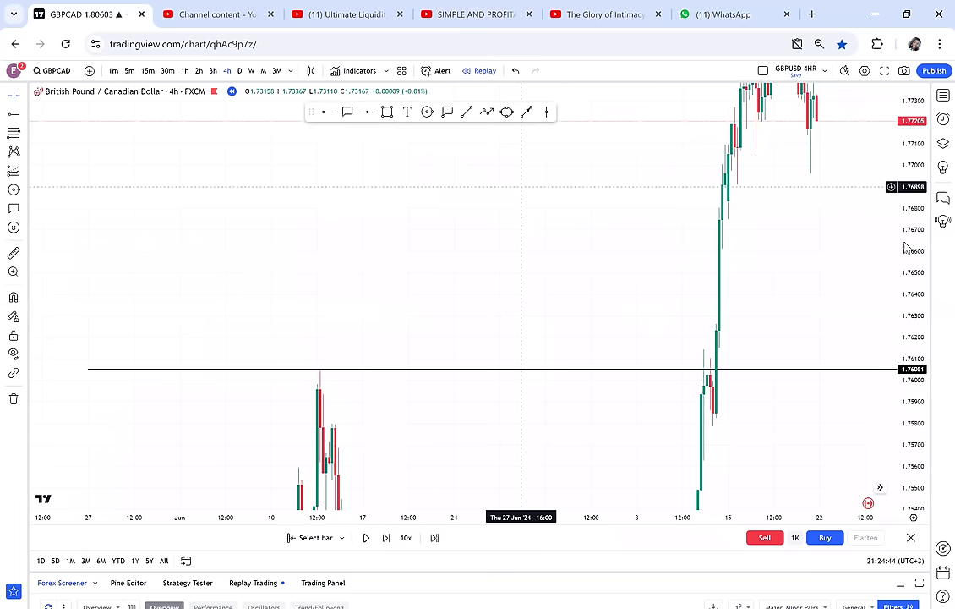
pyautogui.moveTo(913, 395); pyautogui.dragTo(913, 494)
pyautogui.moveTo(578, 370); pyautogui.dragTo(645, 133)
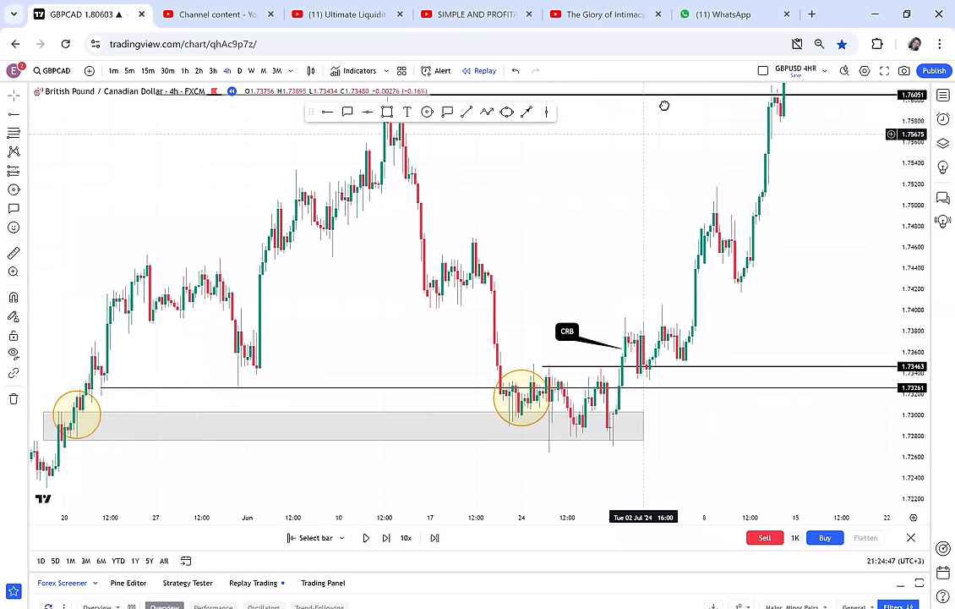
pyautogui.press('Left')
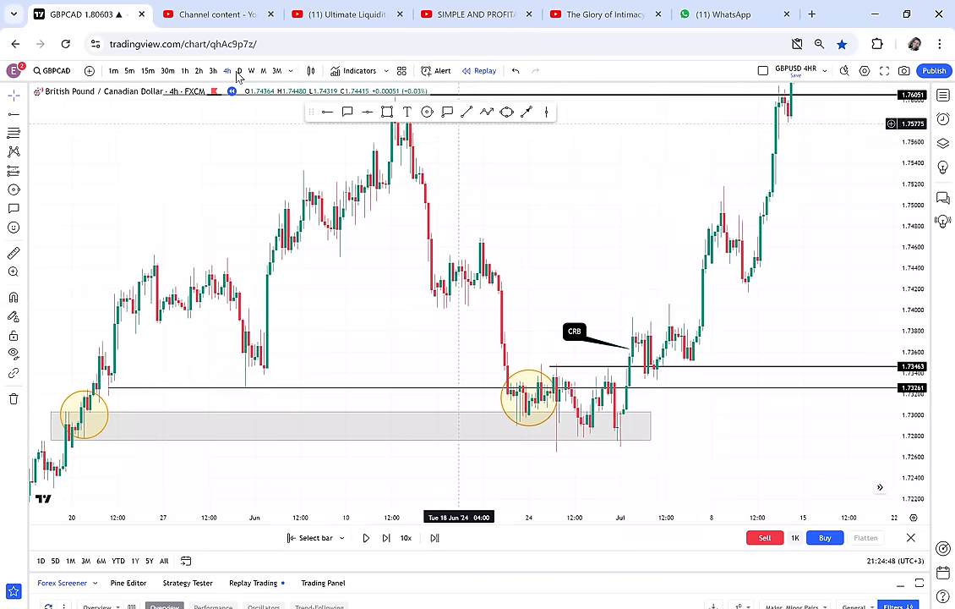
# Switch GBPCAD to the daily timeframe and examine the marked May to July swing up close.
pyautogui.click(238, 73)
pyautogui.moveTo(733, 303); pyautogui.dragTo(574, 316)
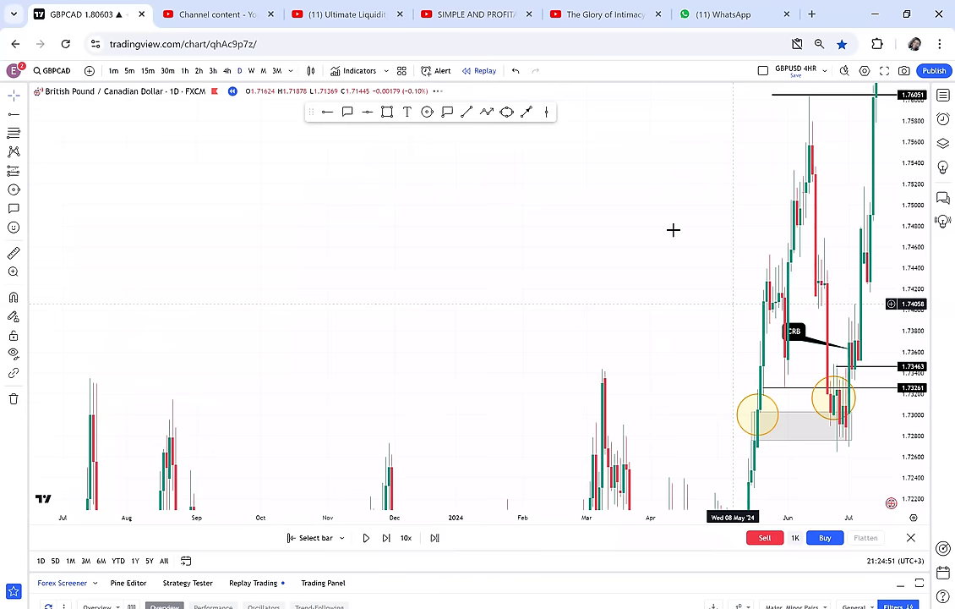
pyautogui.scroll(3, 693, 237)
pyautogui.moveTo(729, 214); pyautogui.dragTo(715, 286)
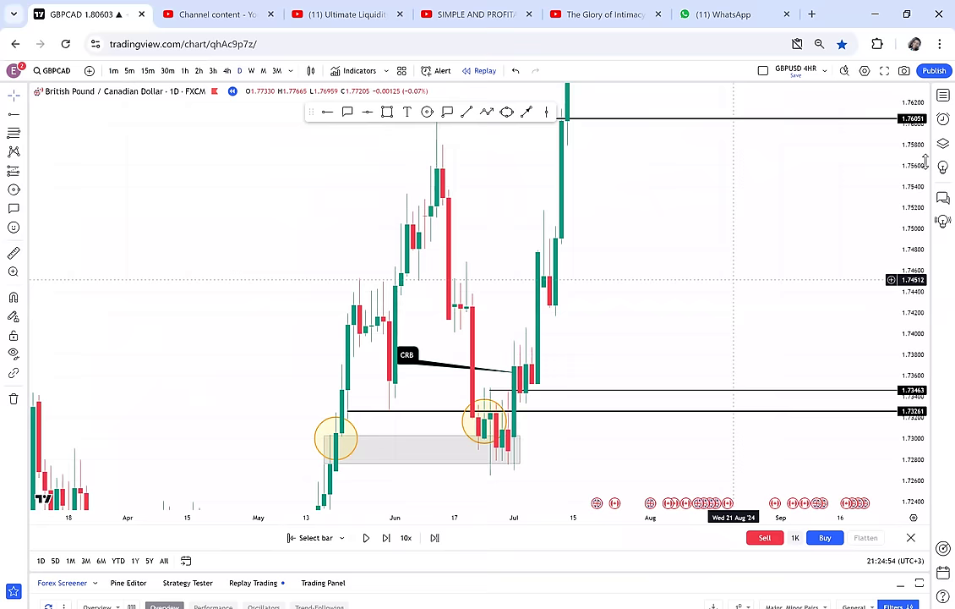
# Load GBPUSD from the watchlist and exit the bar replay.
pyautogui.click(940, 97)
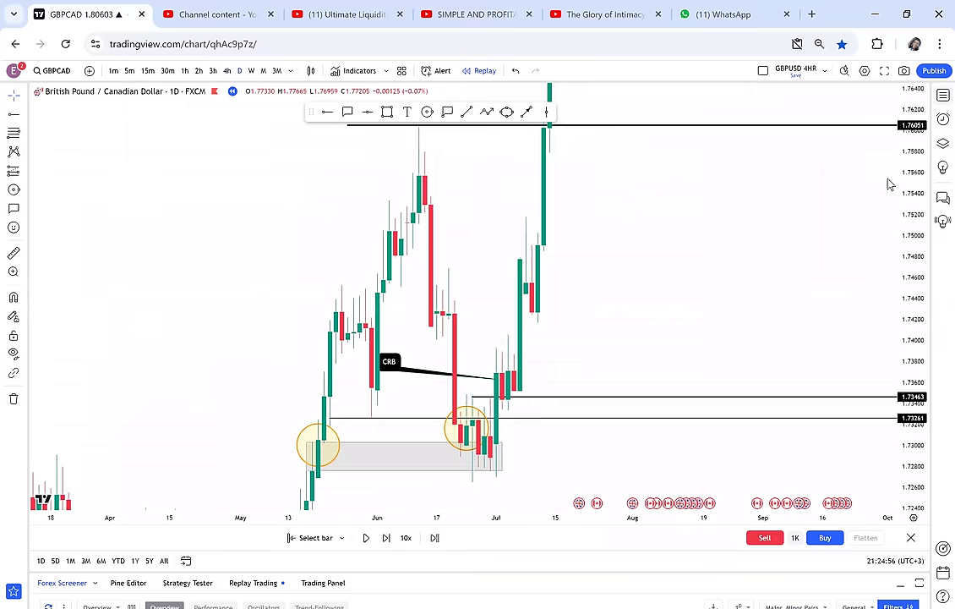
pyautogui.click(855, 167)
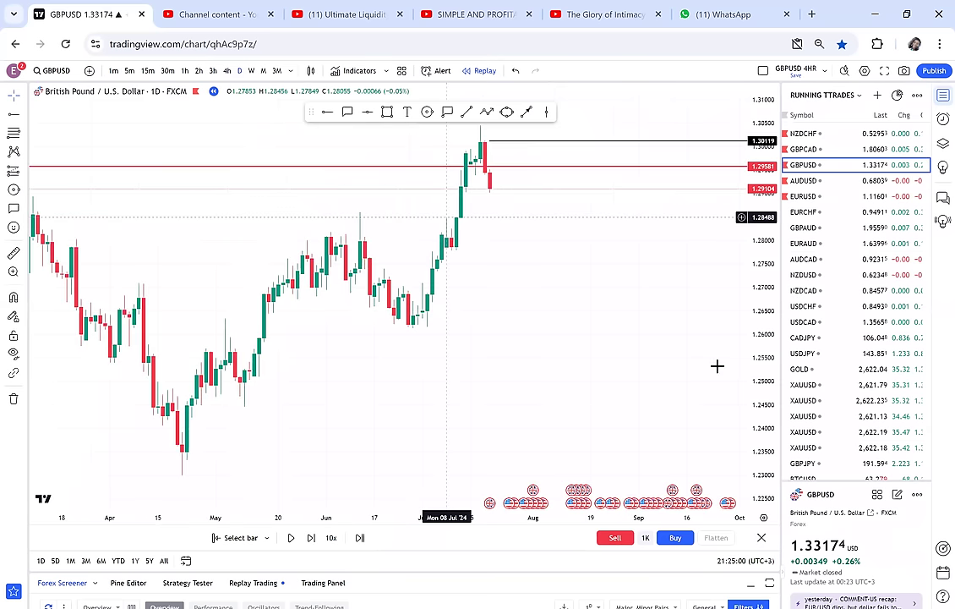
pyautogui.click(760, 542)
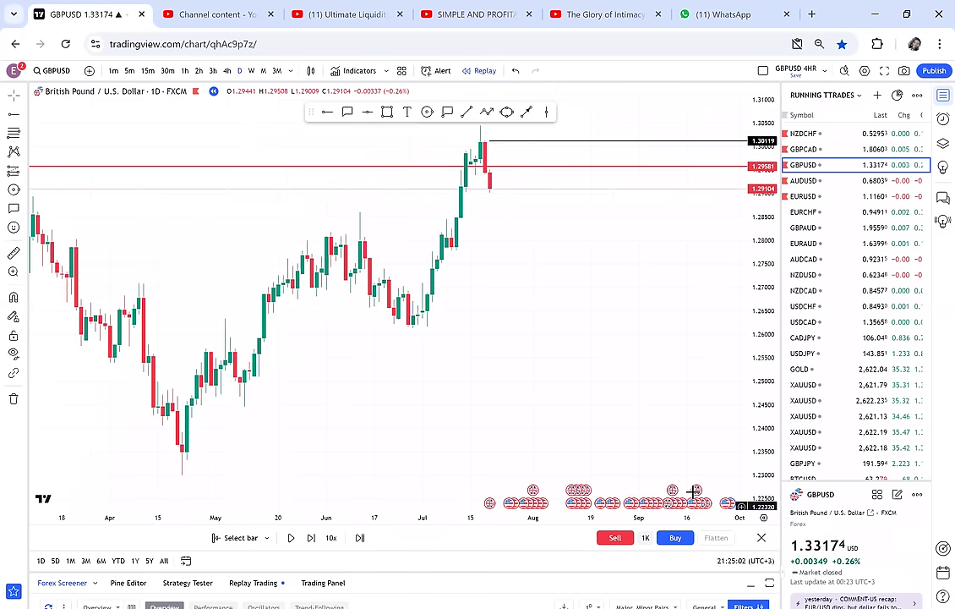
pyautogui.click(569, 359)
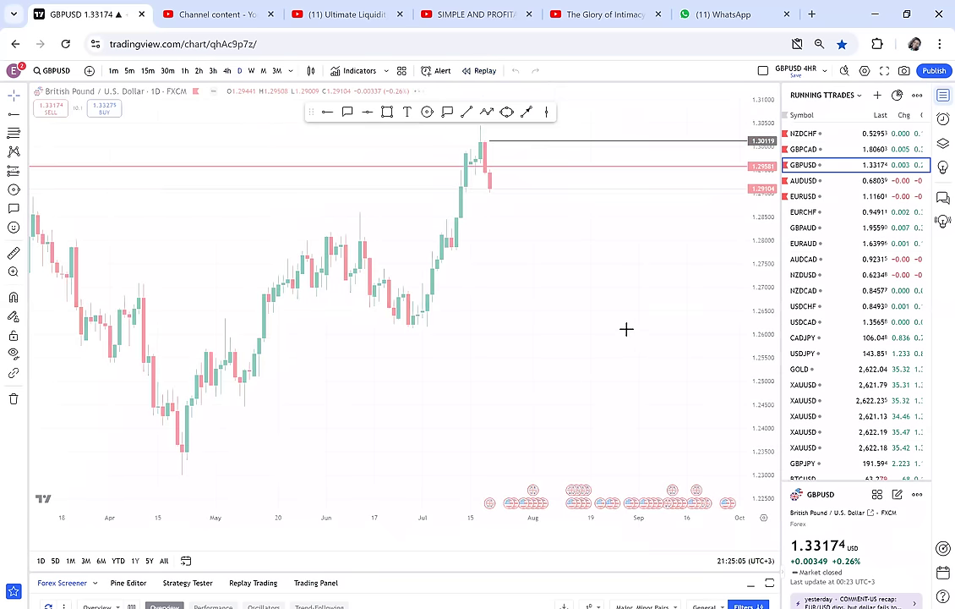
# Start a new GBPUSD bar replay from 12 September 2024 on the daily chart.
pyautogui.scroll(2, 643, 321)
pyautogui.moveTo(659, 286); pyautogui.dragTo(344, 560)
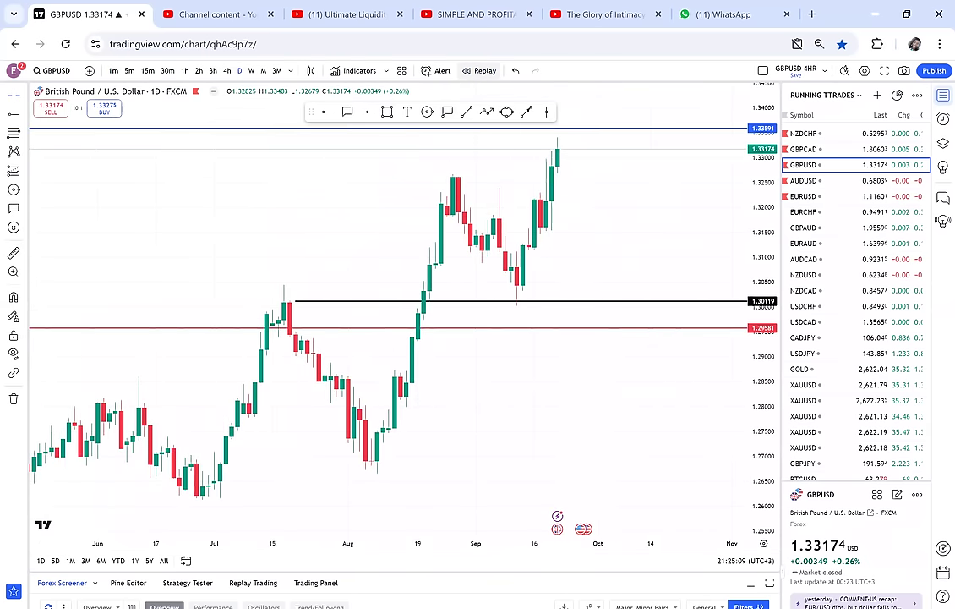
pyautogui.click(482, 71)
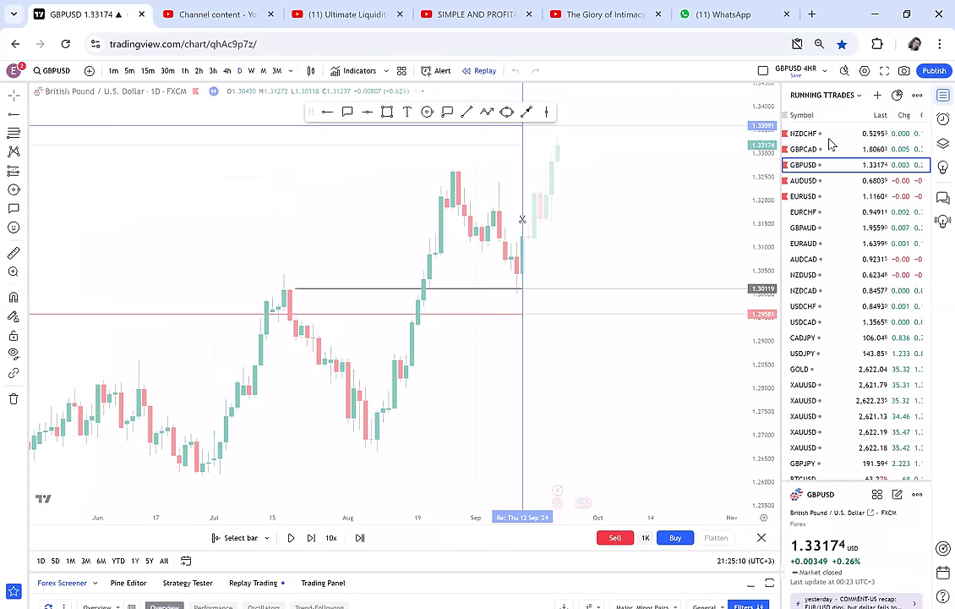
pyautogui.click(523, 220)
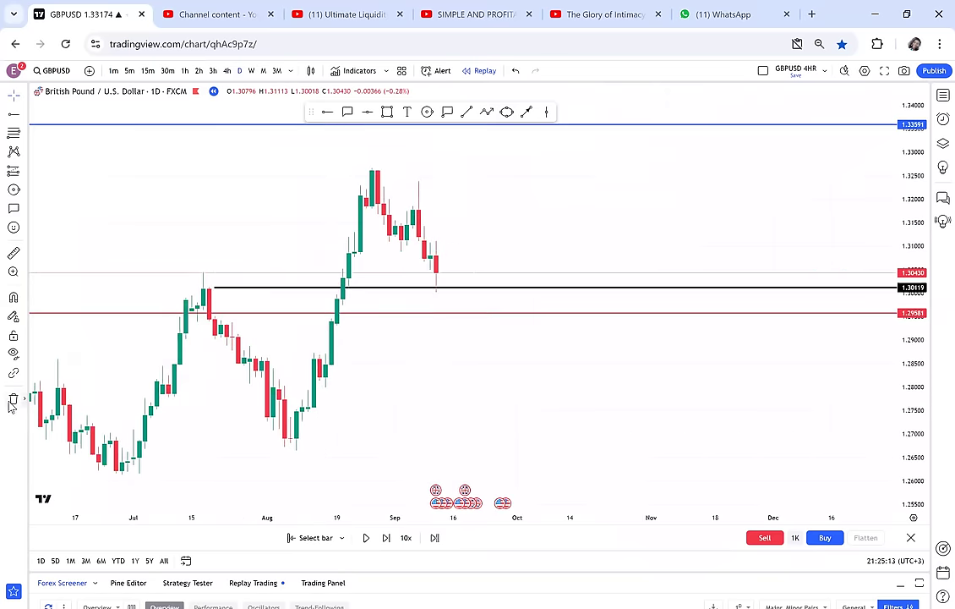
# Remove all existing drawings from GBPUSD and bring the July high and the September pullback into closer view.
pyautogui.click(14, 399)
pyautogui.click(51, 395)
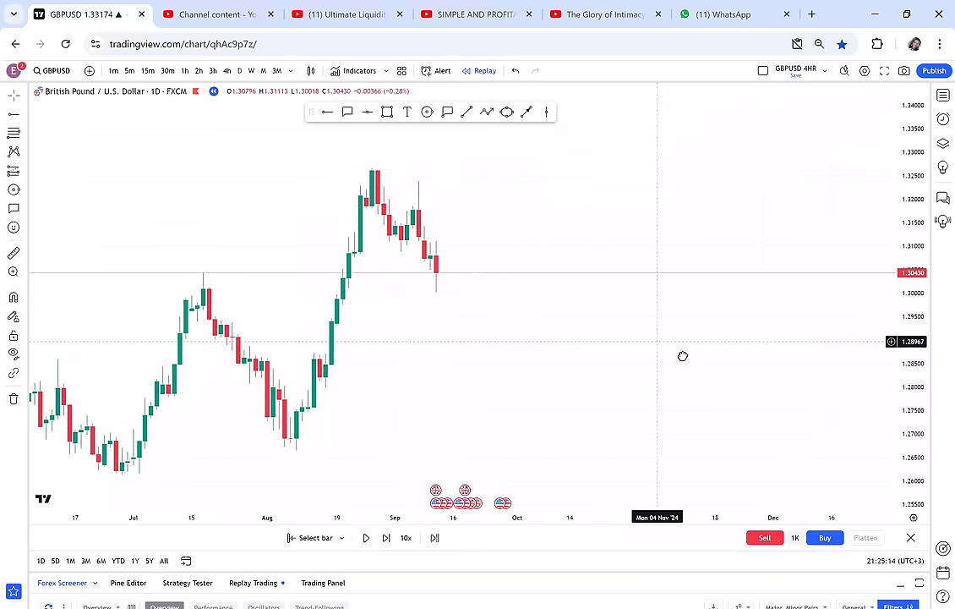
pyautogui.moveTo(682, 356); pyautogui.dragTo(703, 385)
pyautogui.moveTo(915, 422); pyautogui.dragTo(907, 311)
pyautogui.moveTo(676, 314); pyautogui.dragTo(691, 336)
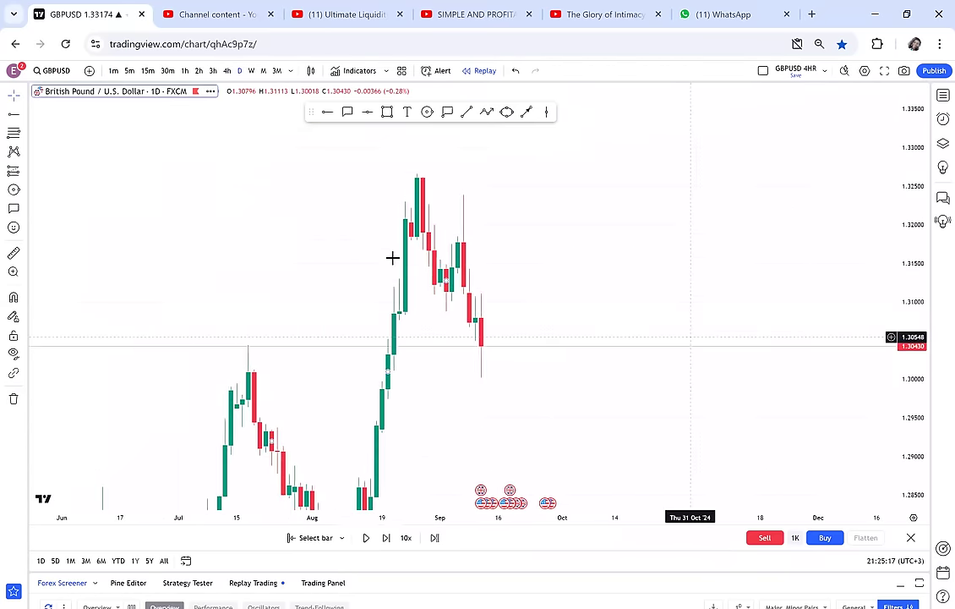
# Draw a horizontal ray at 1.30501 from mid-August, along the July high on the daily chart.
pyautogui.scroll(2, 392, 257)
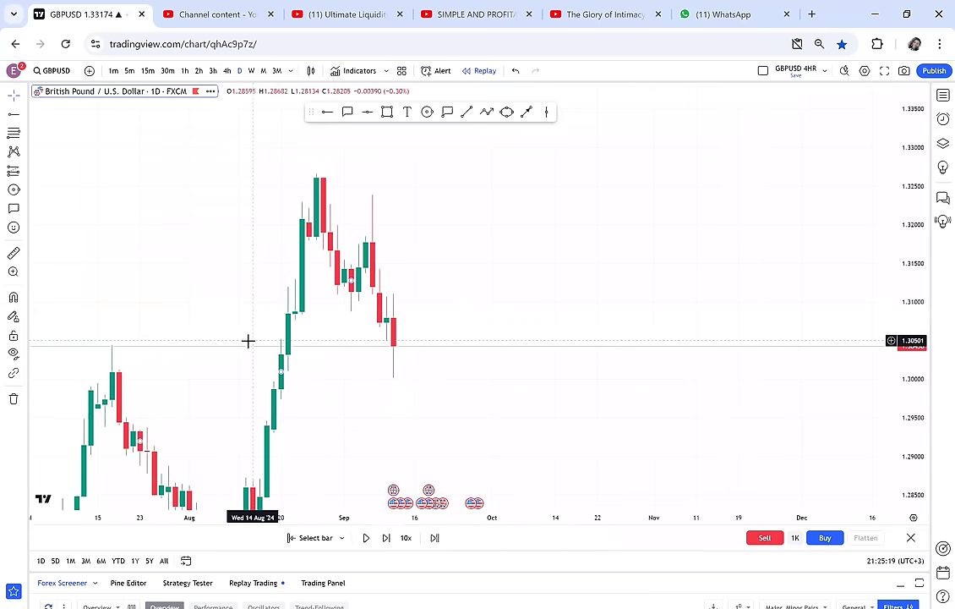
pyautogui.click(327, 112)
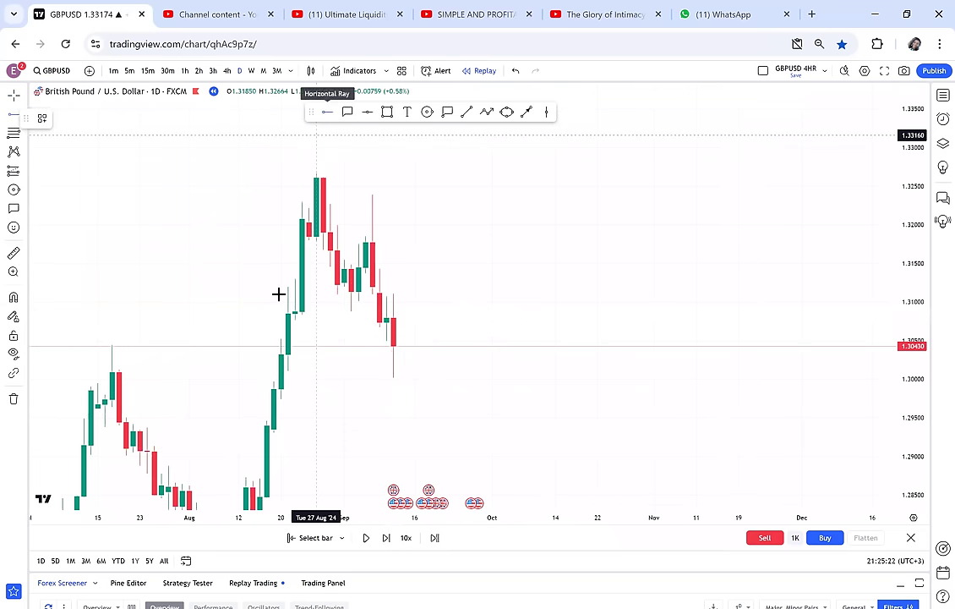
pyautogui.click(252, 340)
# Draw a rectangle zone from about 1.2822 to 1.2800 over the mid-August consolidation, extending from 8 August to early November.
pyautogui.moveTo(506, 284); pyautogui.dragTo(599, 237)
pyautogui.scroll(1, 625, 212)
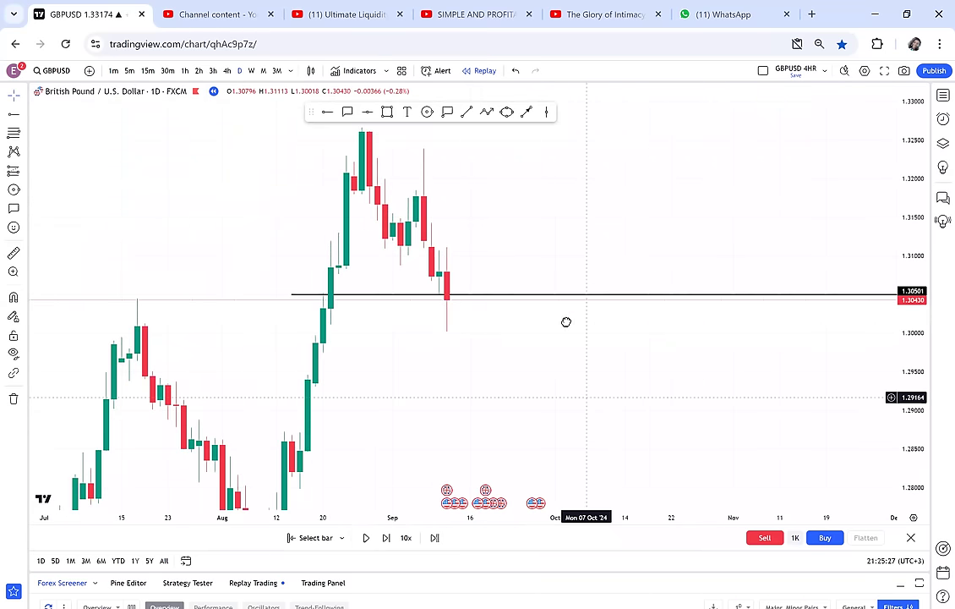
pyautogui.moveTo(450, 250); pyautogui.dragTo(428, 193)
pyautogui.click(390, 114)
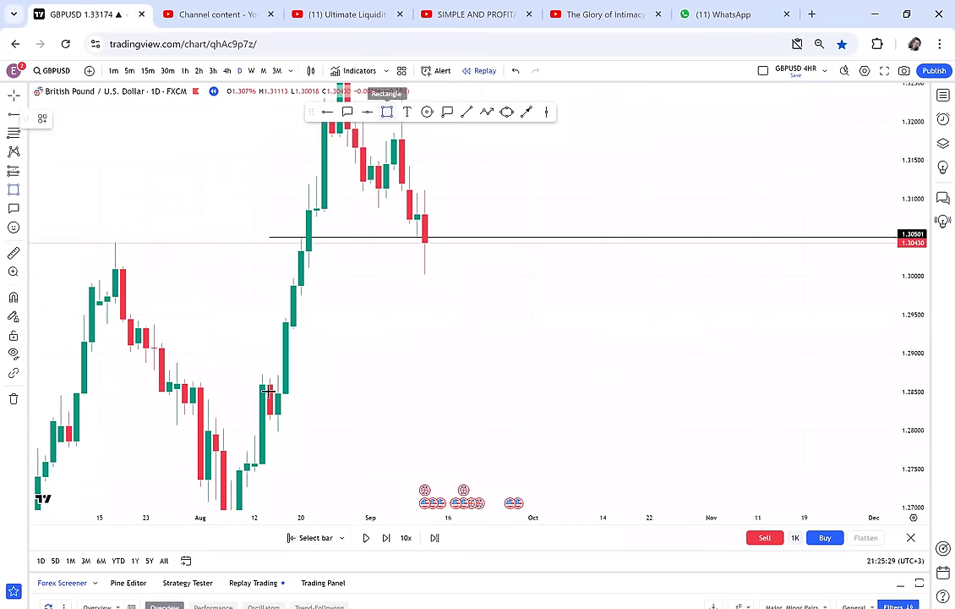
pyautogui.click(239, 412)
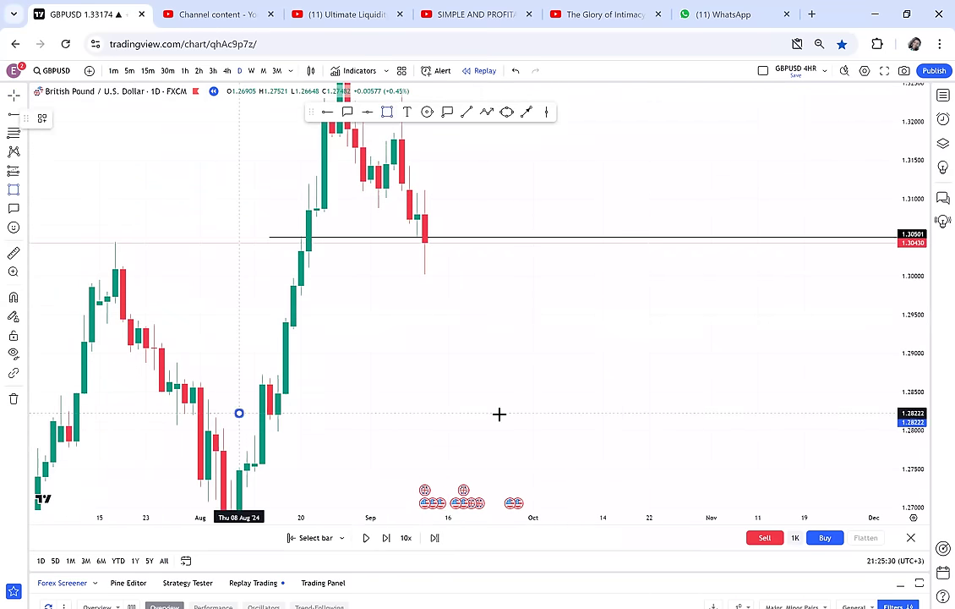
pyautogui.click(726, 433)
pyautogui.moveTo(701, 393); pyautogui.dragTo(751, 442)
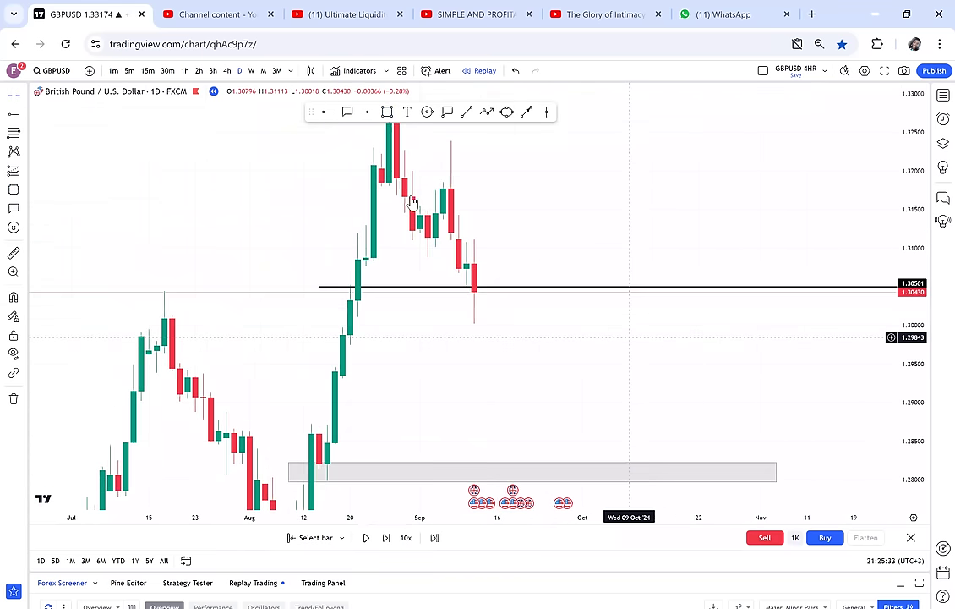
# Switch to the 4-hour timeframe and draw a thin rectangle just below 1.3013 from 20 August to 20 September.
pyautogui.moveTo(547, 358); pyautogui.dragTo(511, 350)
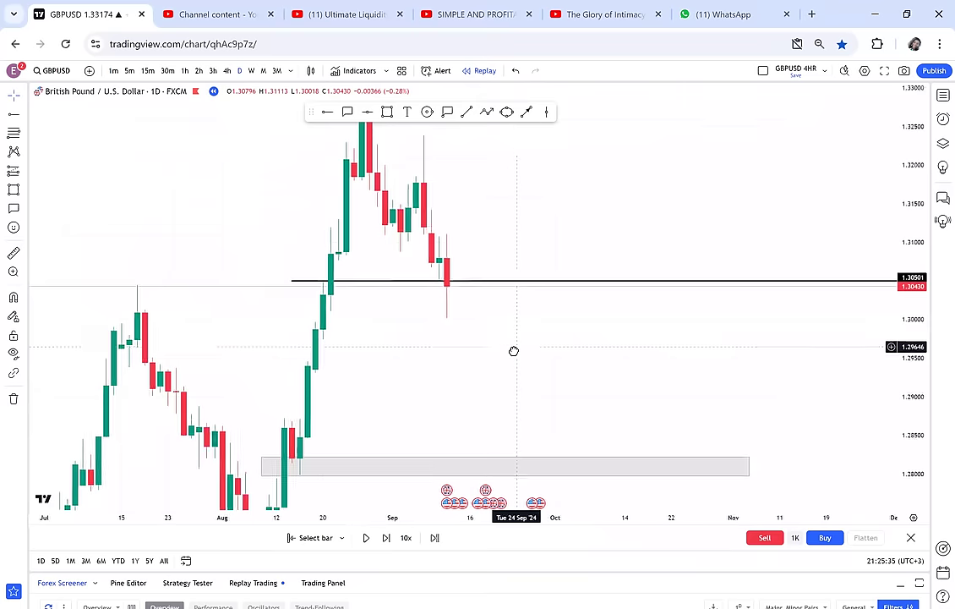
pyautogui.click(227, 71)
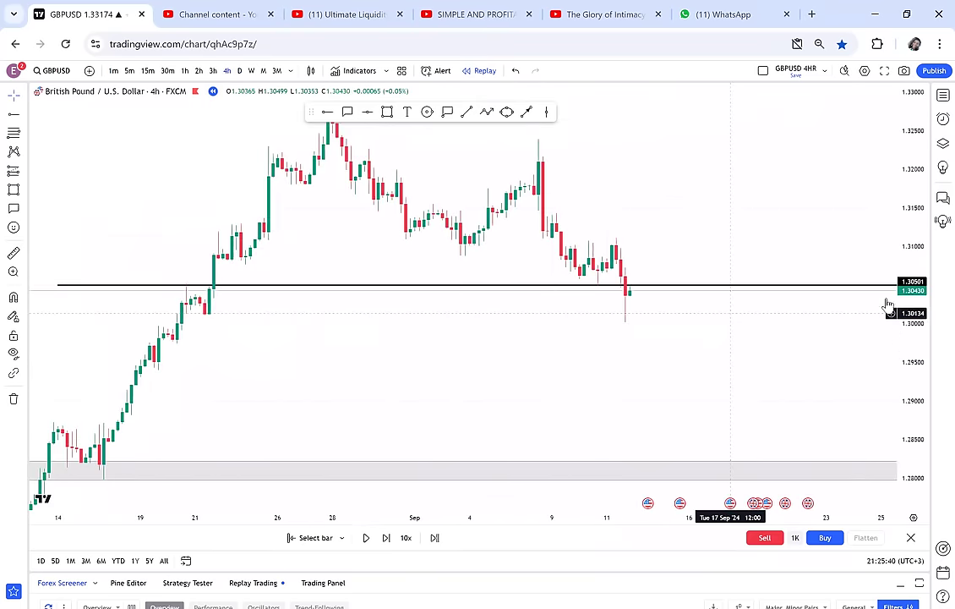
pyautogui.click(191, 320)
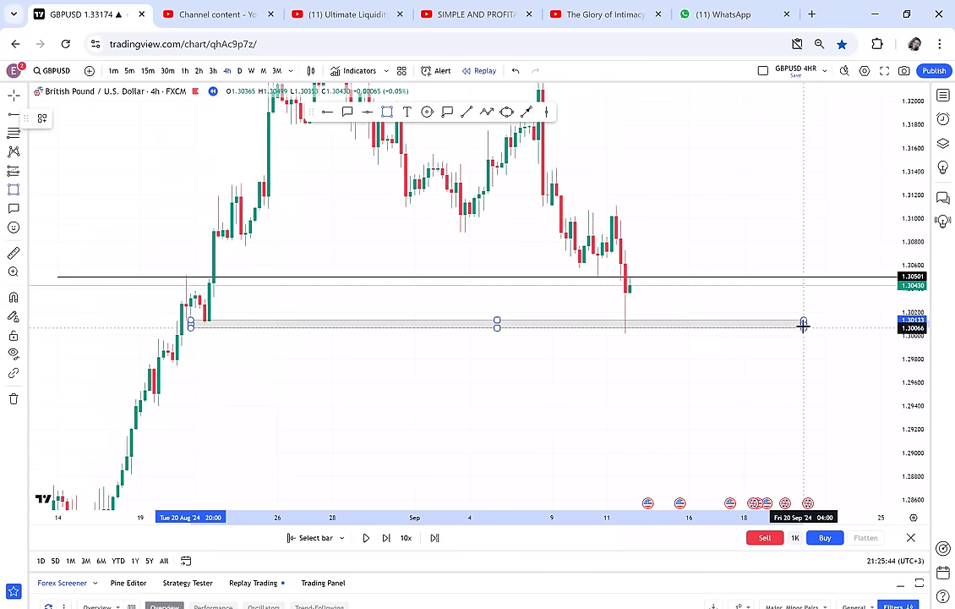
pyautogui.click(803, 325)
pyautogui.click(711, 299)
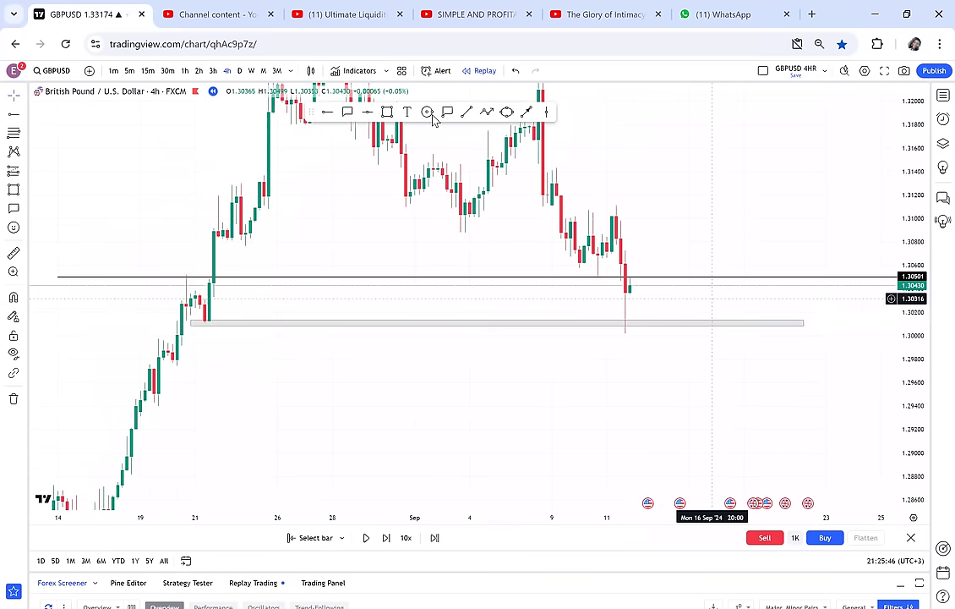
# Circle the 21 August low and the 11 September wick where they meet the thin rectangle zone.
pyautogui.click(219, 340)
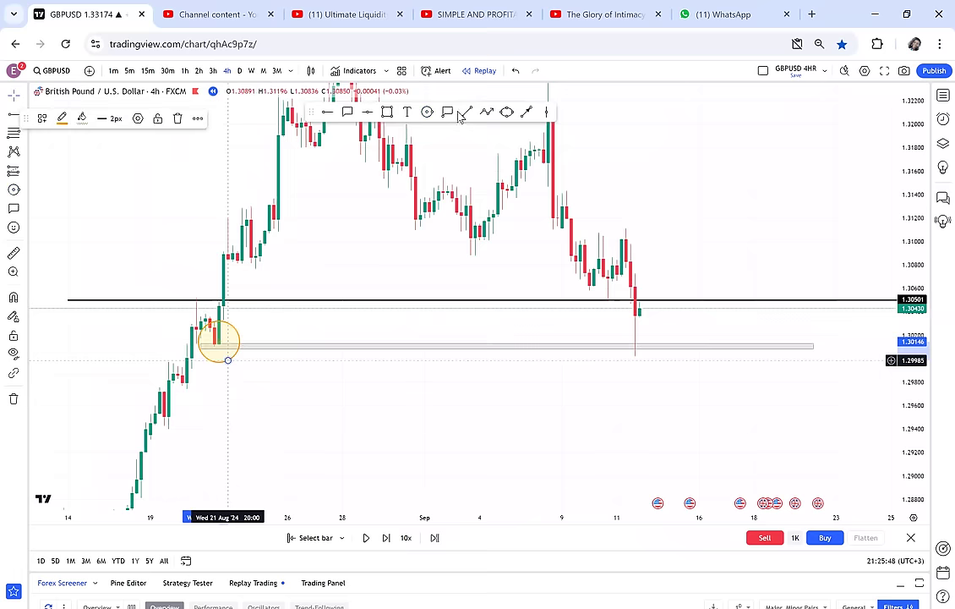
pyautogui.click(428, 112)
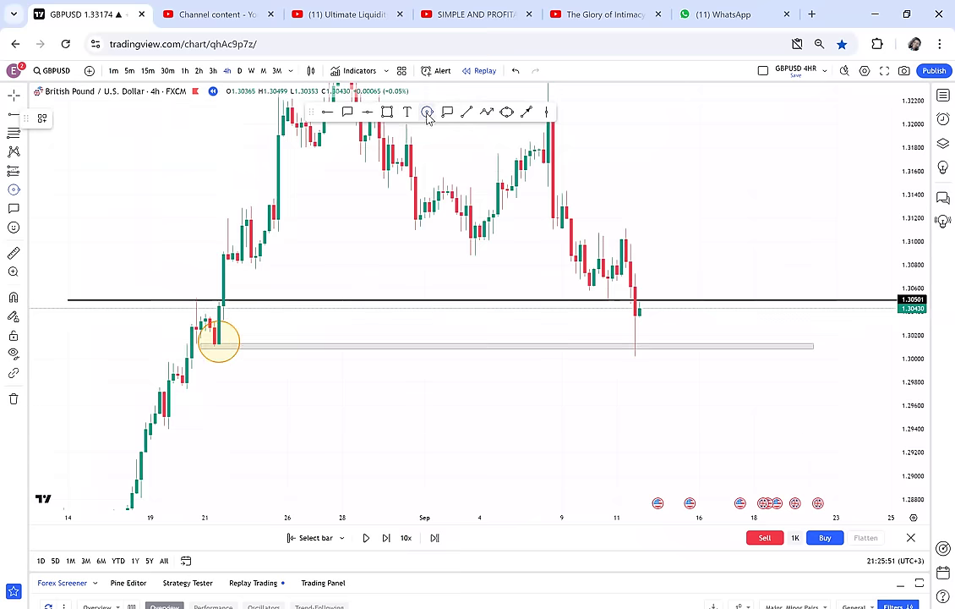
pyautogui.moveTo(629, 337); pyautogui.dragTo(639, 352)
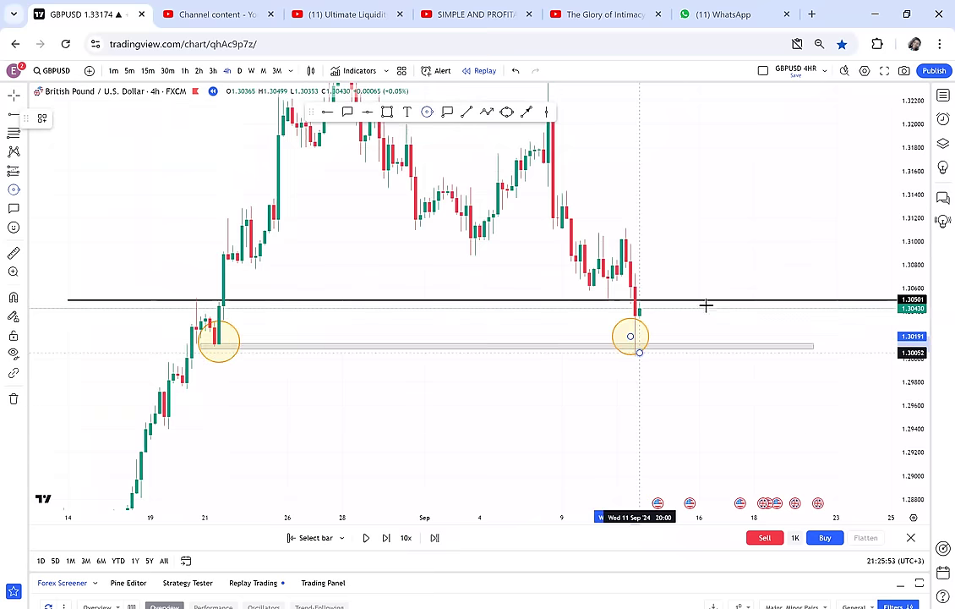
pyautogui.click(705, 301)
# Draw a horizontal line at 1.32666 on the late-August high and view the marked swing on the daily timeframe.
pyautogui.moveTo(667, 204); pyautogui.dragTo(670, 334)
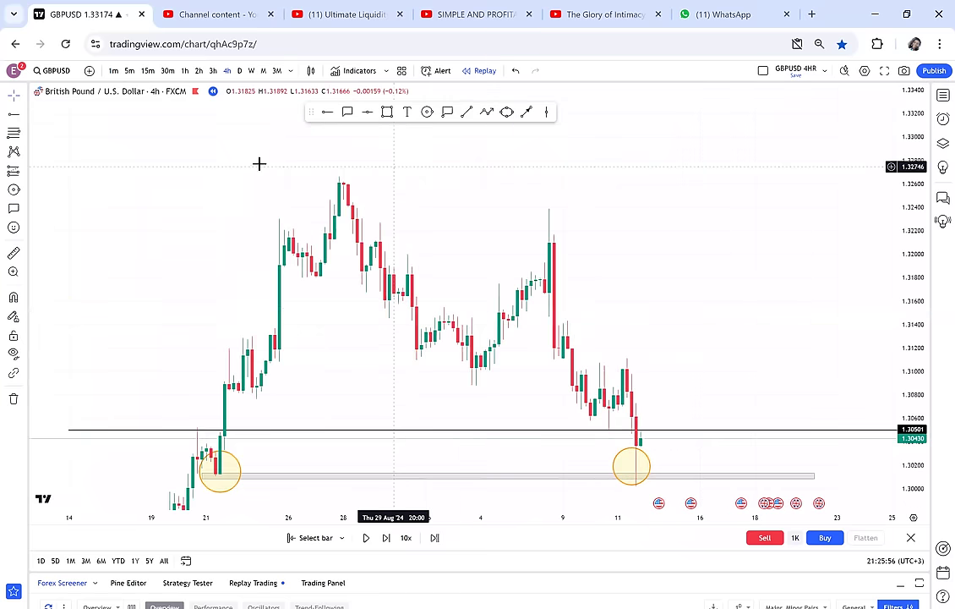
pyautogui.click(254, 176)
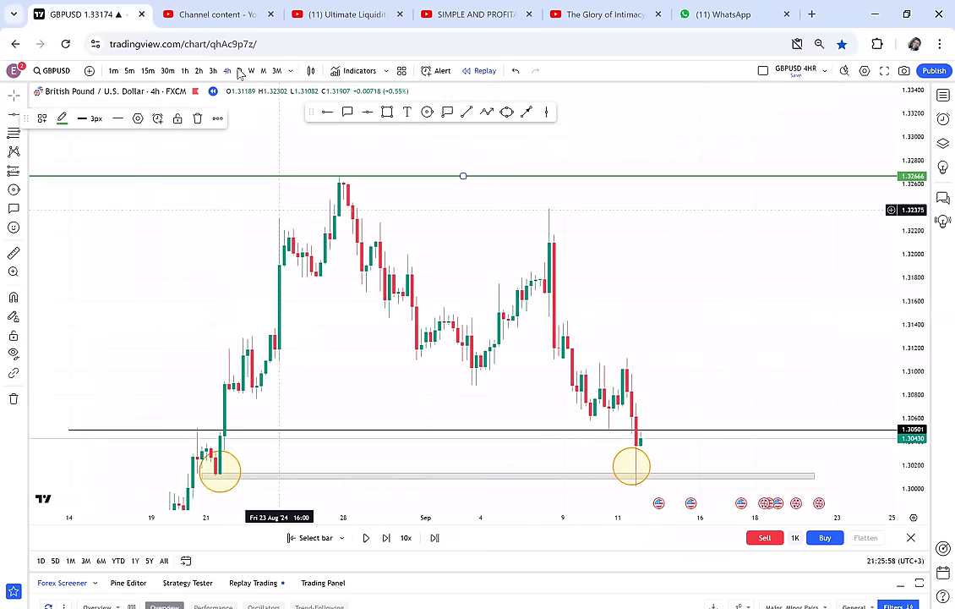
pyautogui.click(239, 71)
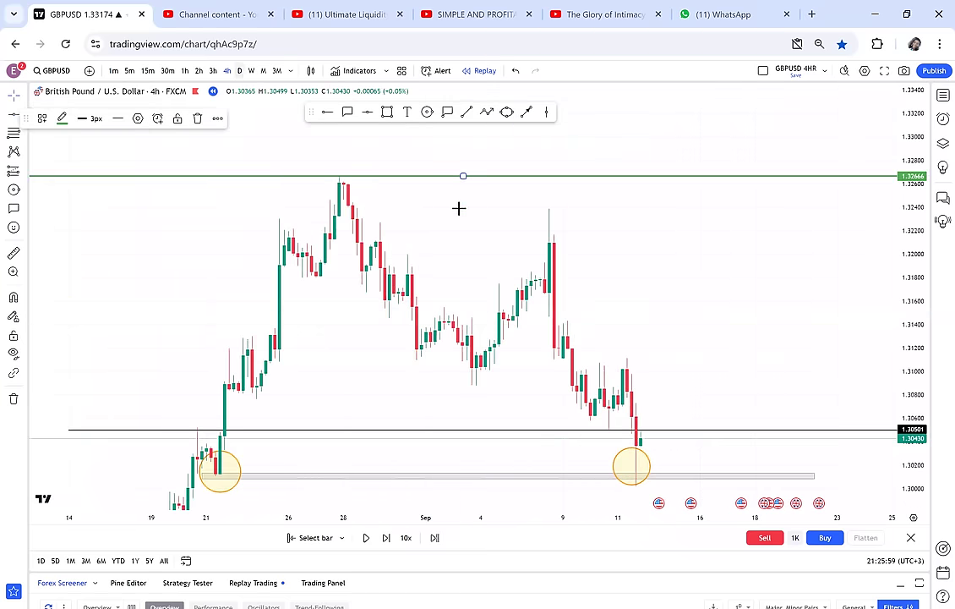
pyautogui.moveTo(468, 309); pyautogui.dragTo(558, 303)
pyautogui.scroll(2, 570, 322)
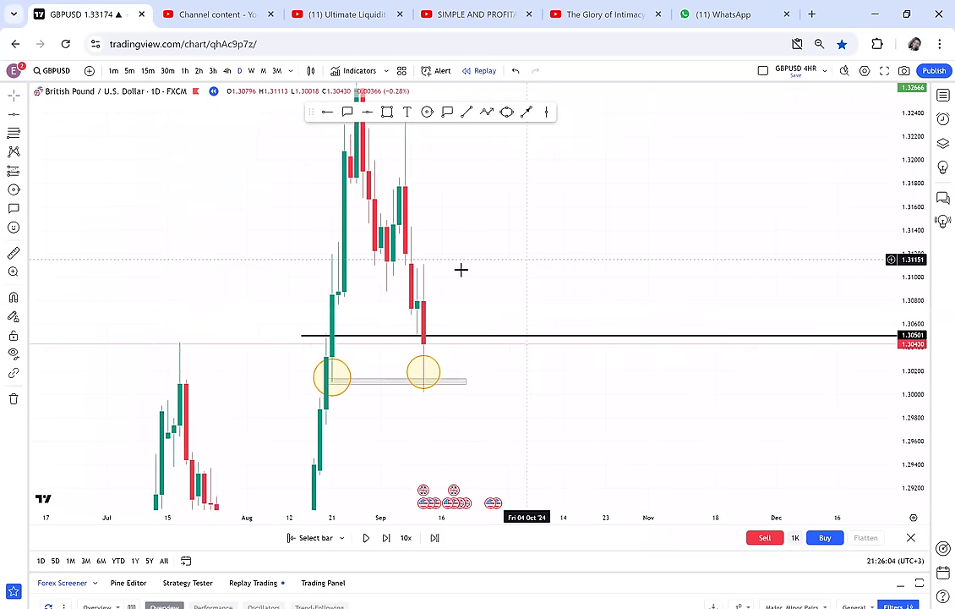
pyautogui.moveTo(533, 269); pyautogui.dragTo(573, 328)
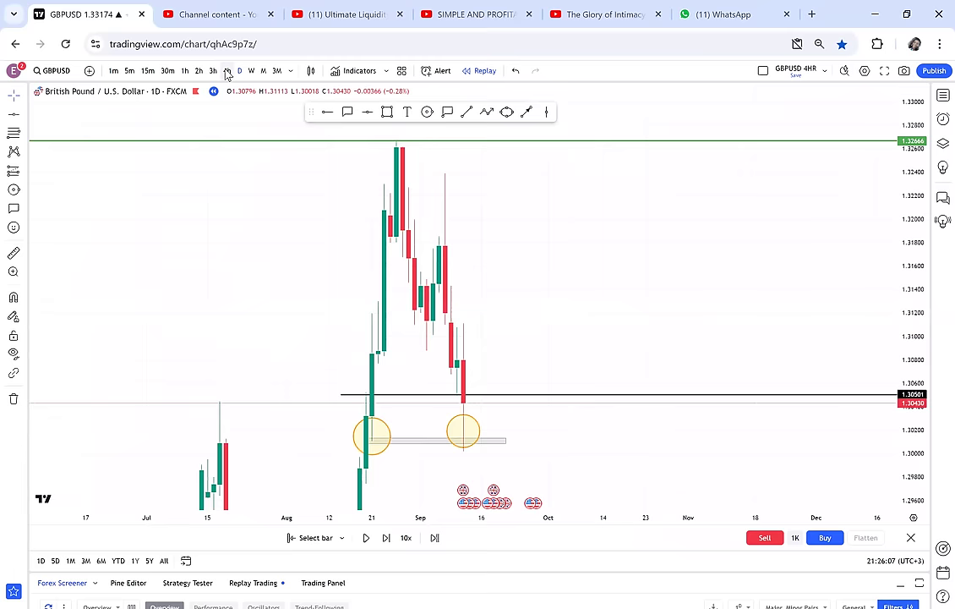
# Return to the 4-hour timeframe and advance the replay bar by bar from 12 September.
pyautogui.scroll(-3, 601, 332)
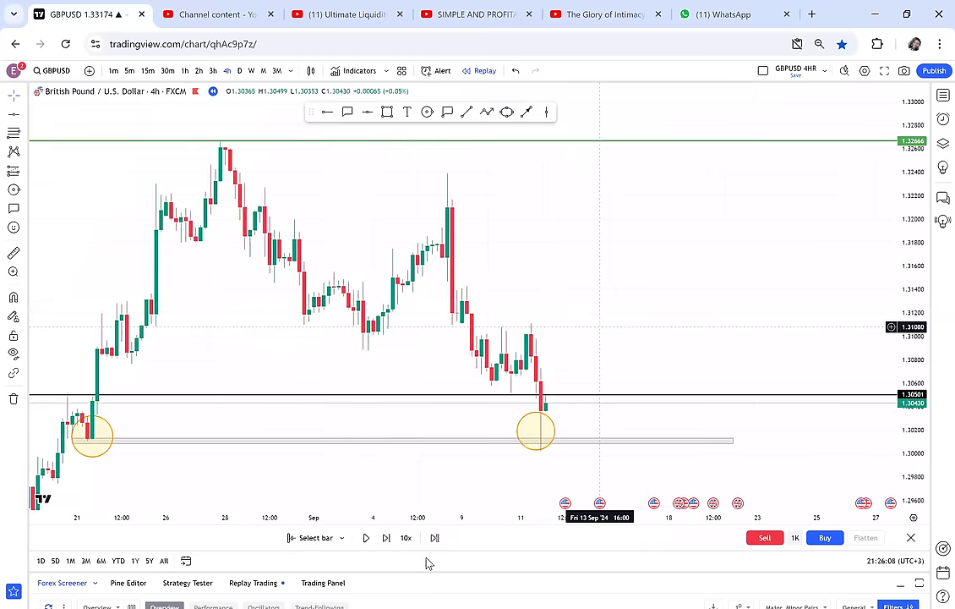
pyautogui.click(387, 539)
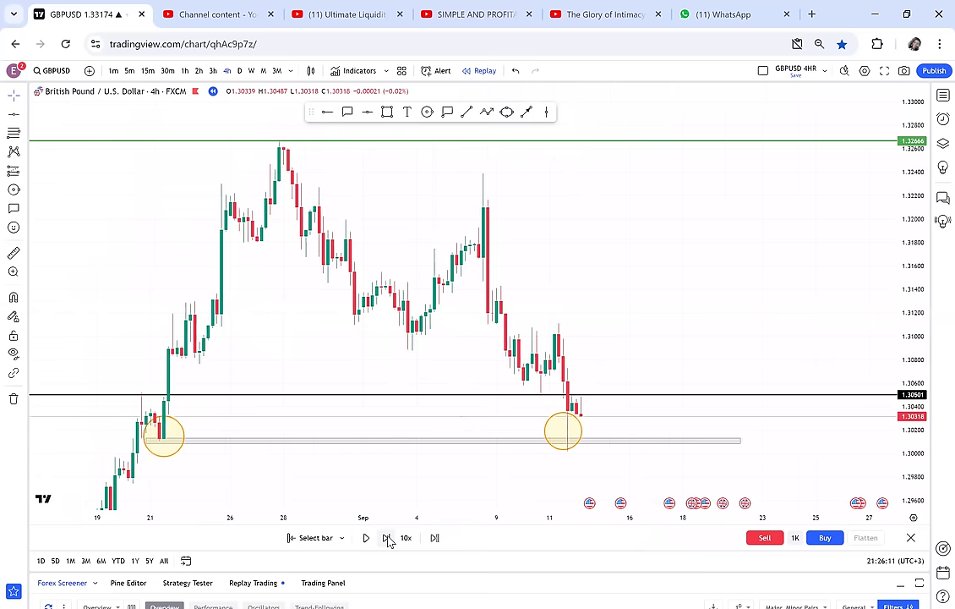
pyautogui.click(387, 539)
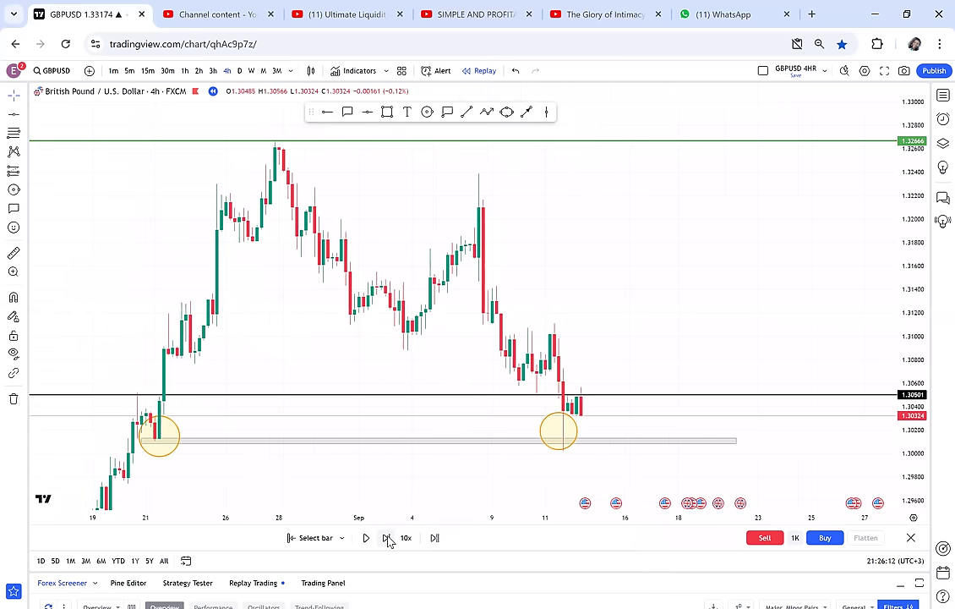
pyautogui.click(386, 538)
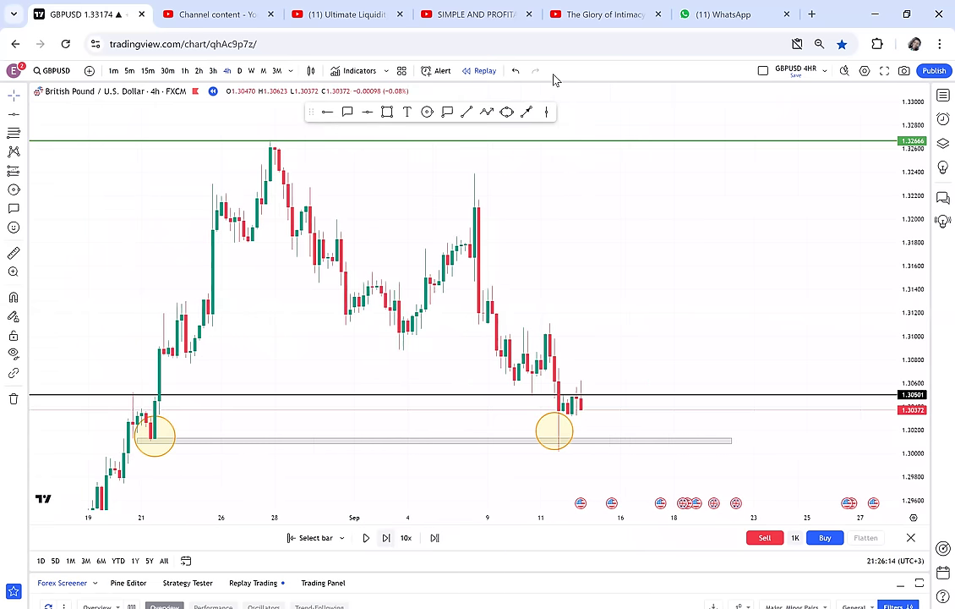
# Draw a horizontal ray at 1.30615 from 10 September and step the replay forward through the candle crossing it.
pyautogui.click(528, 382)
pyautogui.click(386, 539)
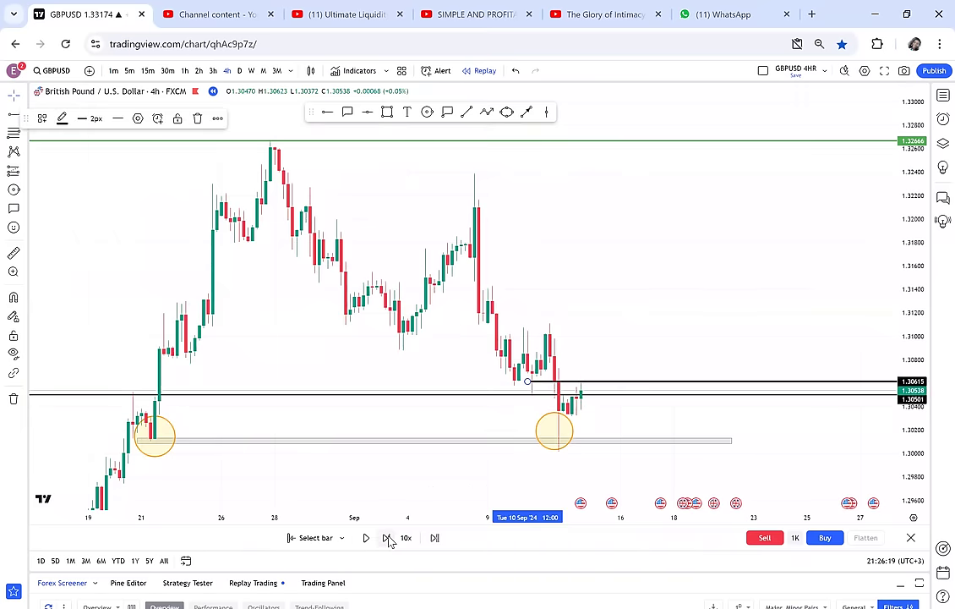
pyautogui.click(387, 538)
pyautogui.moveTo(628, 330); pyautogui.dragTo(601, 365)
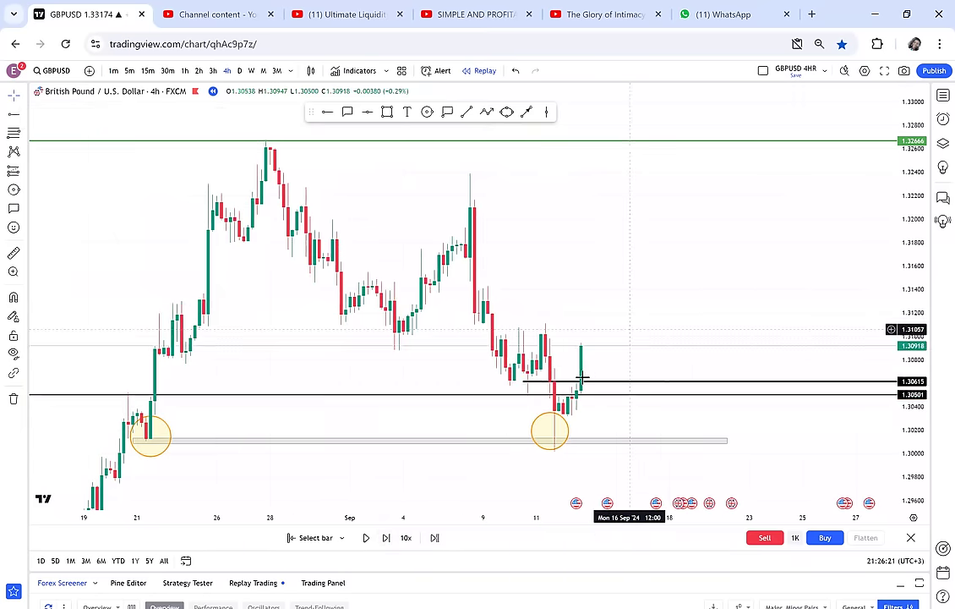
# Switch to the daily timeframe and examine the 11 and 12 September candles around the 1.30501 level and the circled wick.
pyautogui.click(239, 71)
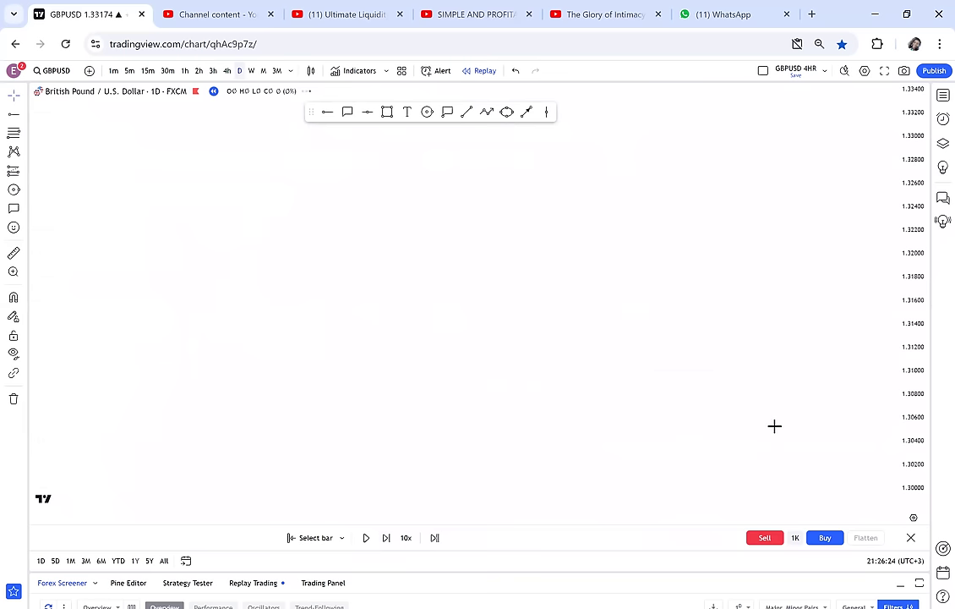
pyautogui.scroll(4, 608, 353)
pyautogui.moveTo(606, 350); pyautogui.dragTo(666, 266)
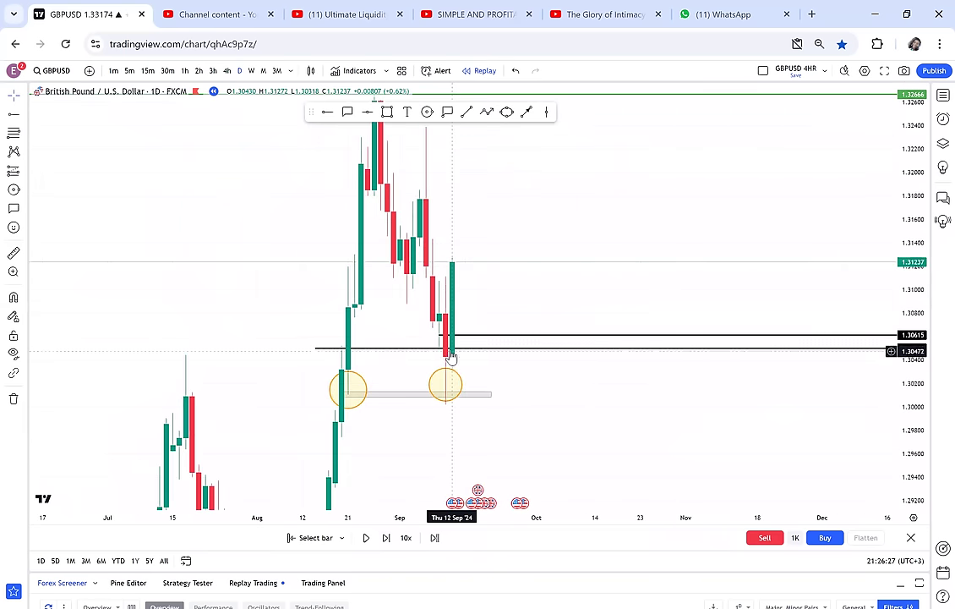
pyautogui.scroll(3, 616, 392)
pyautogui.moveTo(480, 407); pyautogui.dragTo(755, 395)
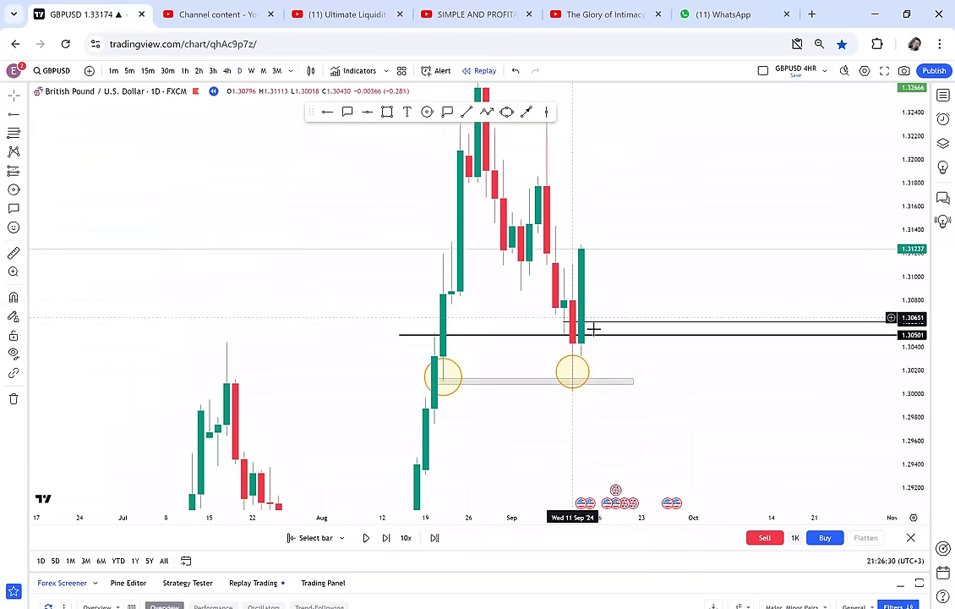
pyautogui.click(575, 340)
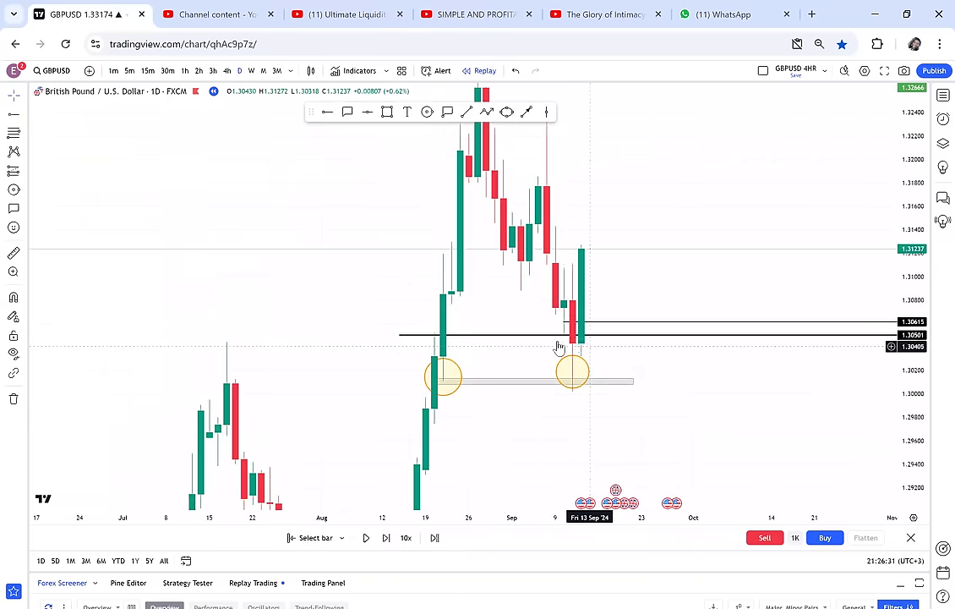
pyautogui.click(725, 256)
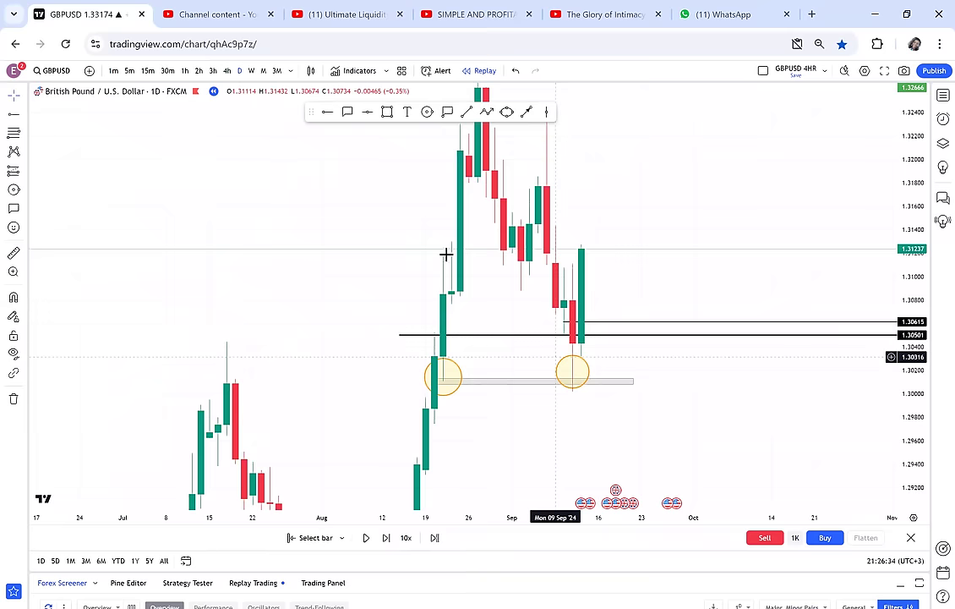
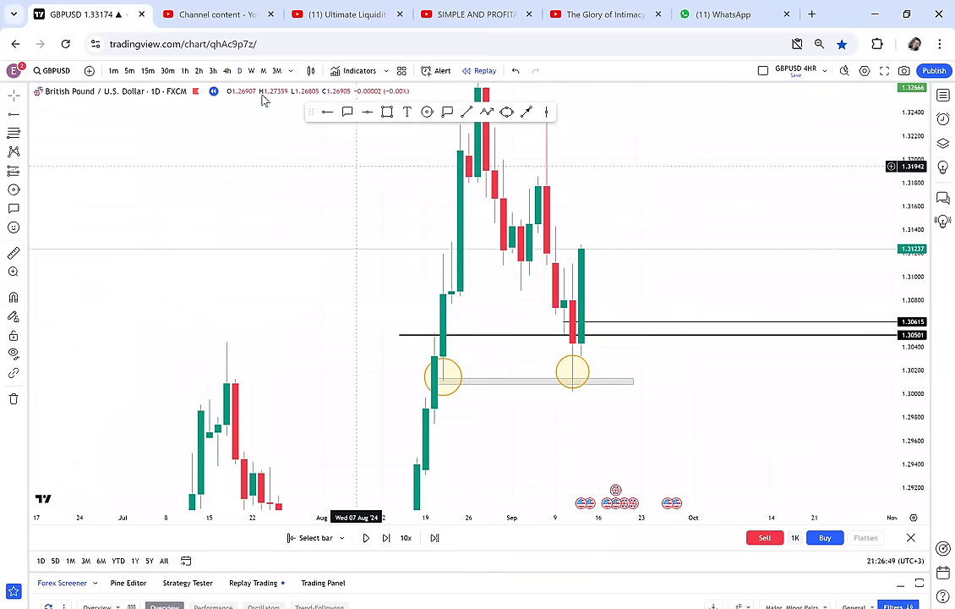
# Return to the 4-hour timeframe and play the replay forward past the green 1.32666 line to the latest bar.
pyautogui.click(225, 71)
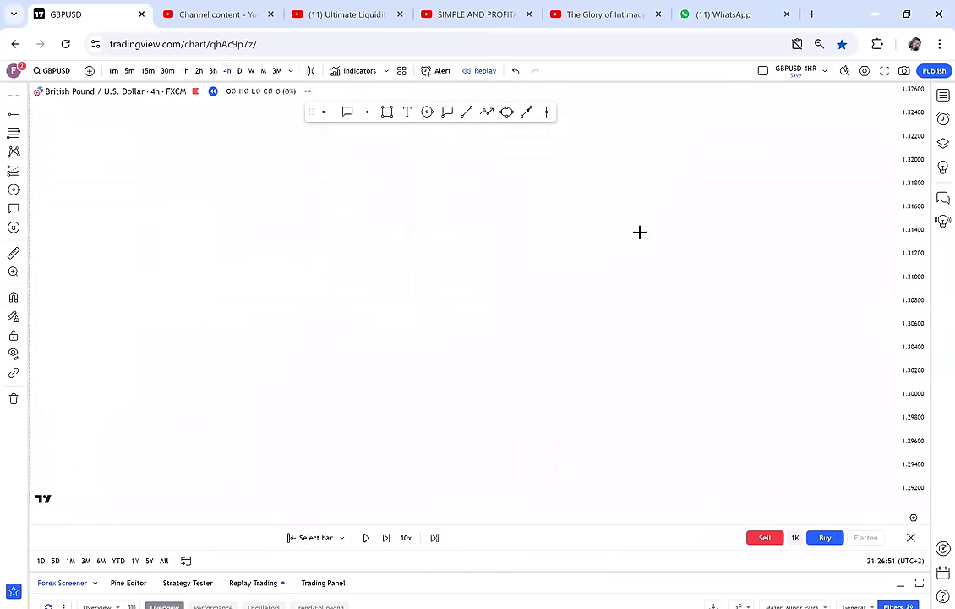
pyautogui.moveTo(642, 219); pyautogui.dragTo(667, 337)
pyautogui.scroll(-3, 529, 482)
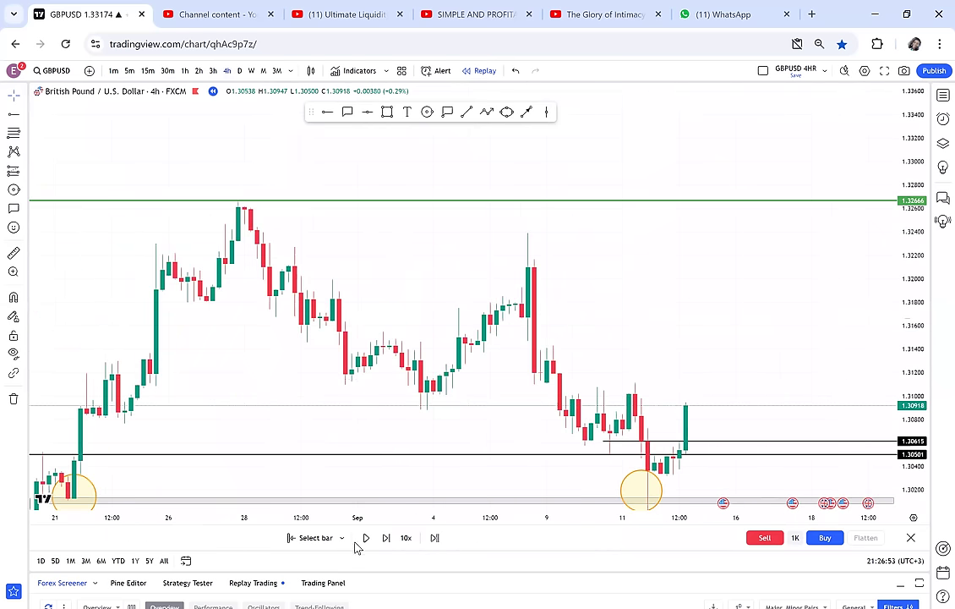
pyautogui.click(363, 539)
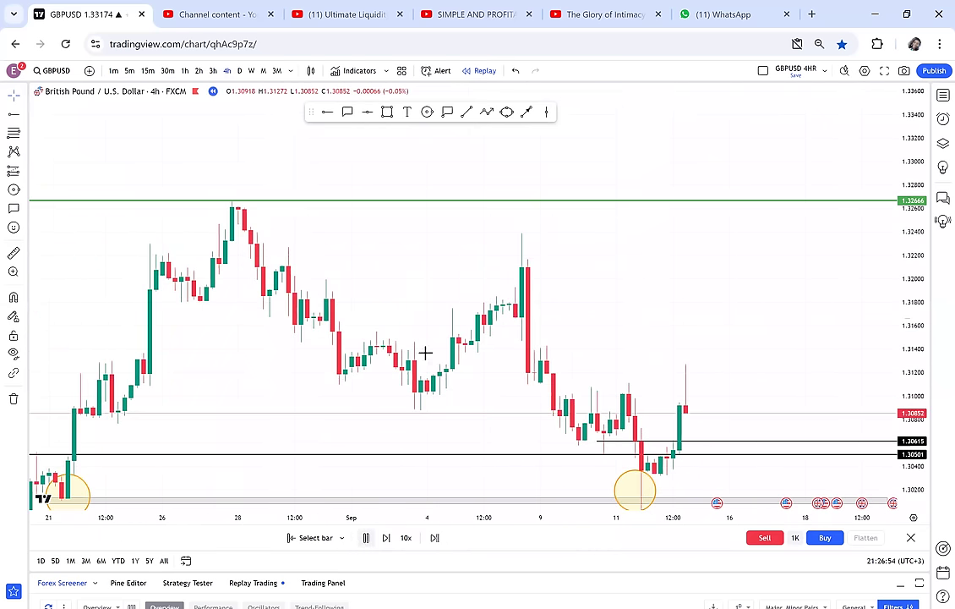
pyautogui.scroll(-5, 418, 345)
pyautogui.moveTo(567, 333); pyautogui.dragTo(452, 313)
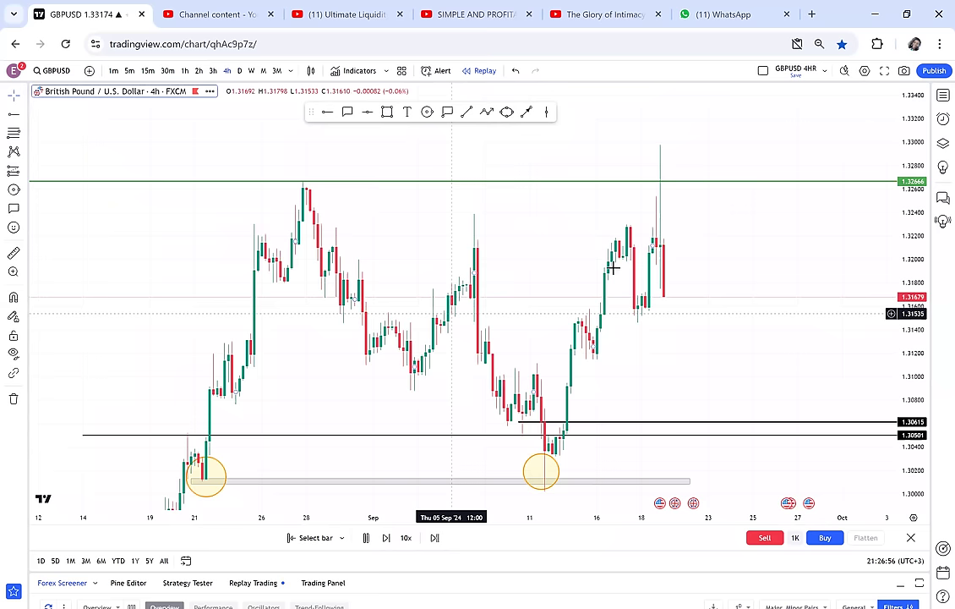
pyautogui.moveTo(774, 292); pyautogui.dragTo(623, 256)
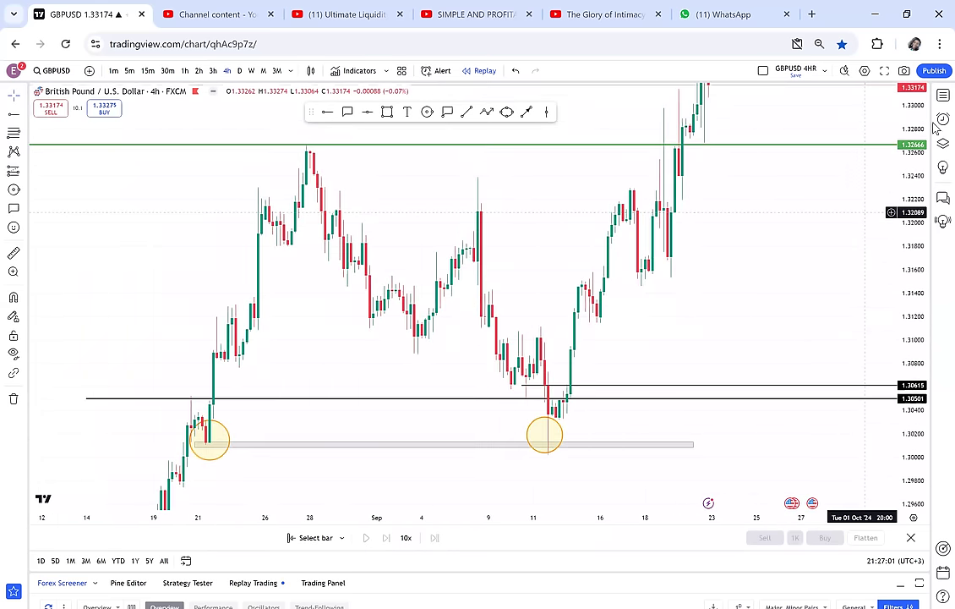
# Load the AUDUSD chart from the watchlist and show it on the daily timeframe.
pyautogui.click(943, 96)
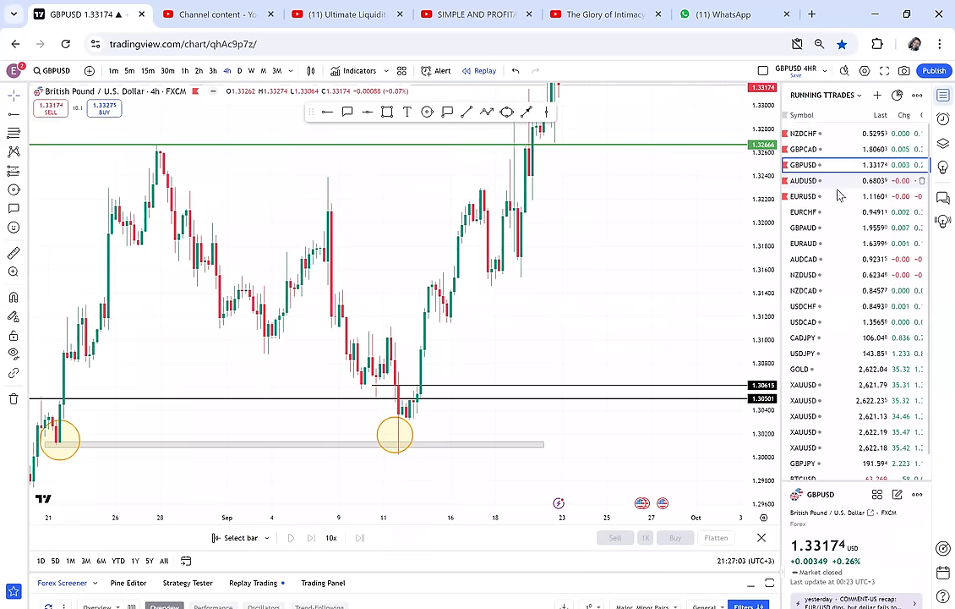
pyautogui.click(835, 186)
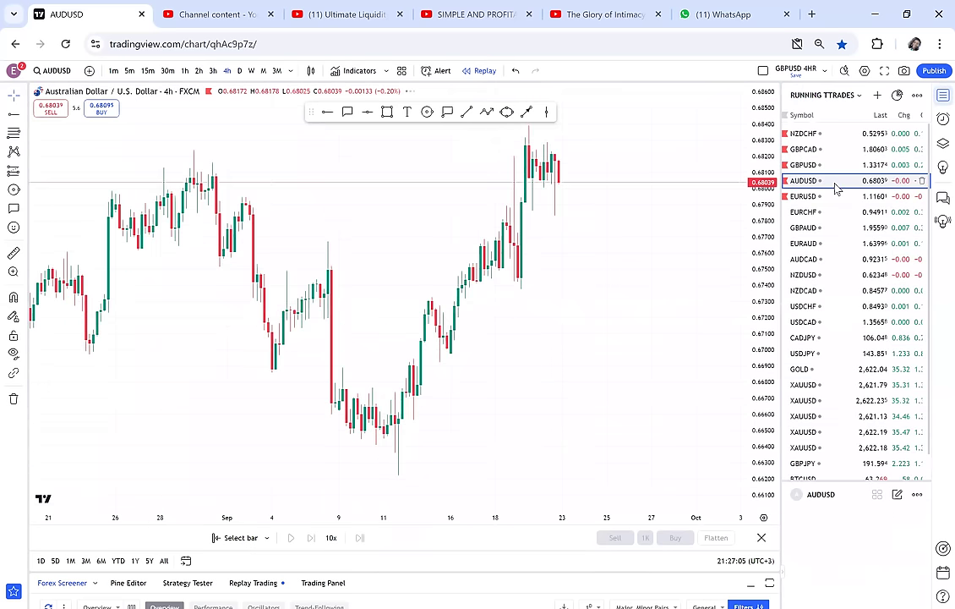
pyautogui.click(241, 76)
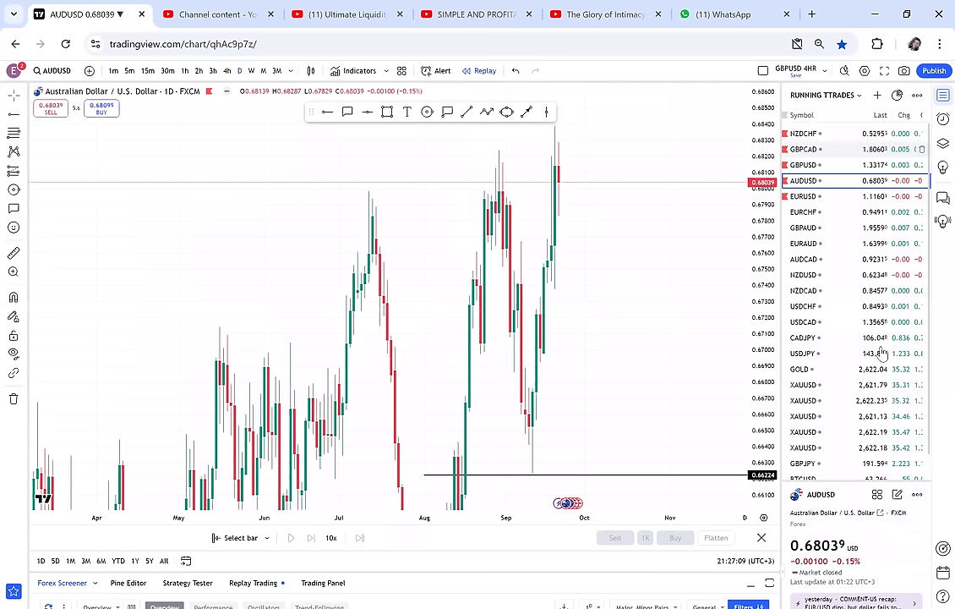
pyautogui.click(943, 94)
pyautogui.moveTo(913, 183); pyautogui.dragTo(913, 345)
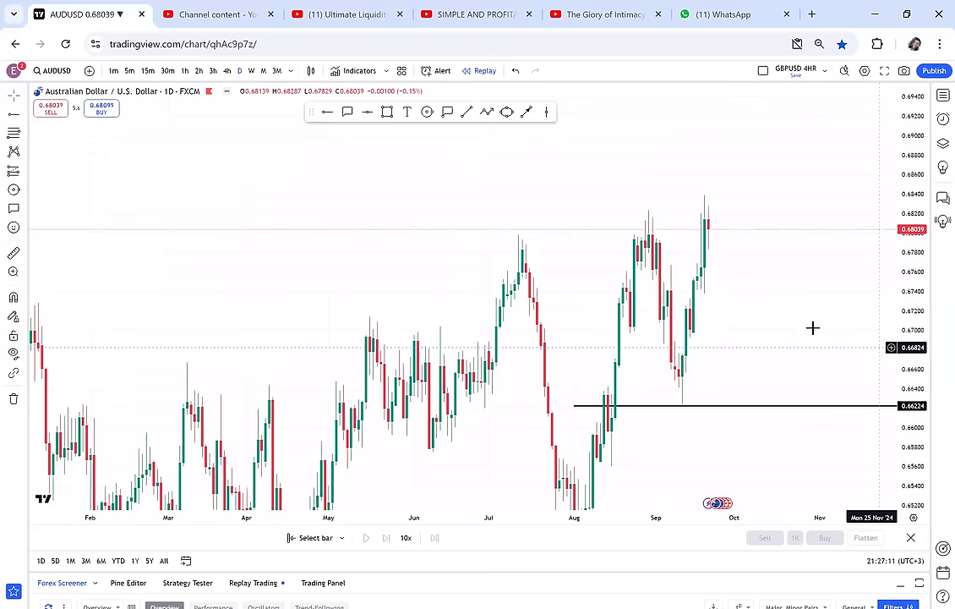
# Start the AUDUSD replay from the 11 September 2024 daily bar and remove the existing drawing from the chart.
pyautogui.scroll(3, 814, 315)
pyautogui.moveTo(814, 313); pyautogui.dragTo(656, 203)
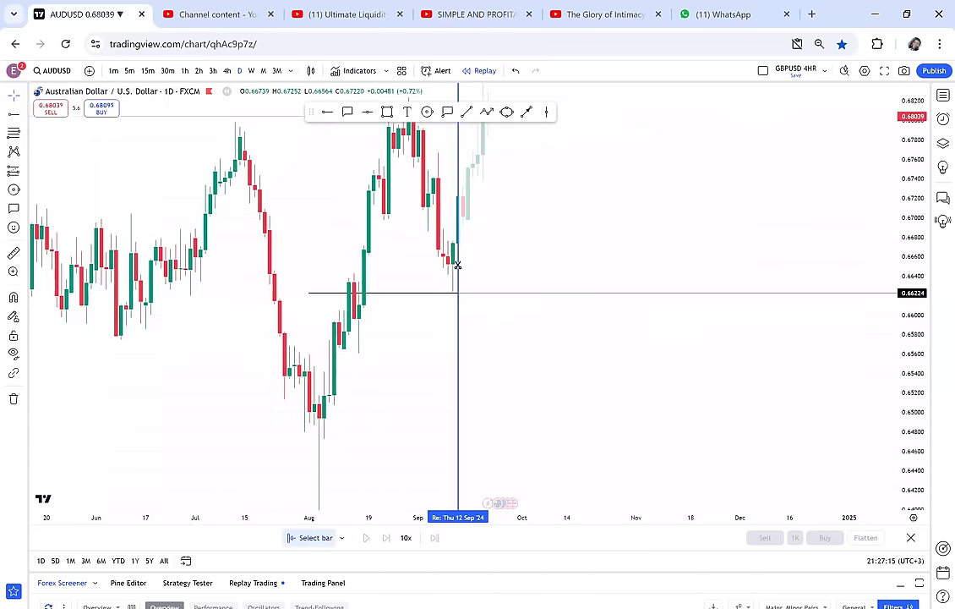
pyautogui.click(453, 266)
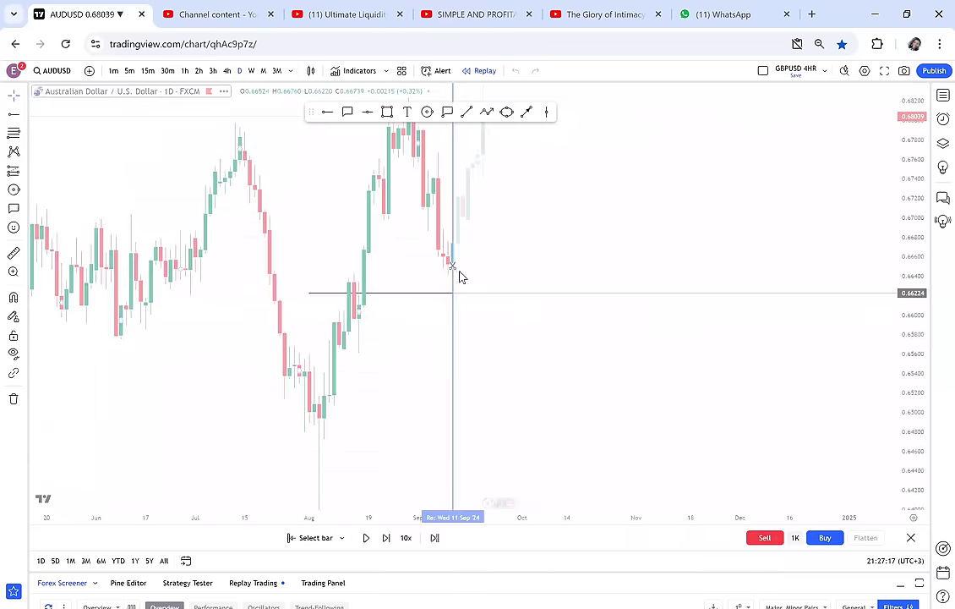
pyautogui.moveTo(579, 328); pyautogui.dragTo(288, 349)
pyautogui.click(14, 398)
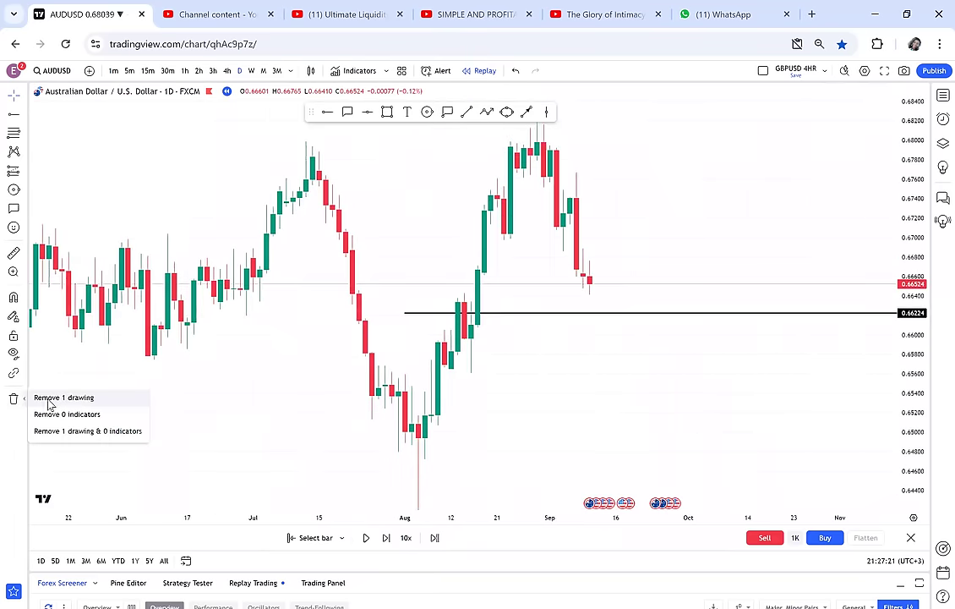
pyautogui.click(53, 404)
# Draw a horizontal ray at 0.66862 starting from the mid-August daily candles.
pyautogui.moveTo(693, 276); pyautogui.dragTo(606, 314)
pyautogui.scroll(2, 574, 273)
pyautogui.moveTo(539, 271); pyautogui.dragTo(543, 285)
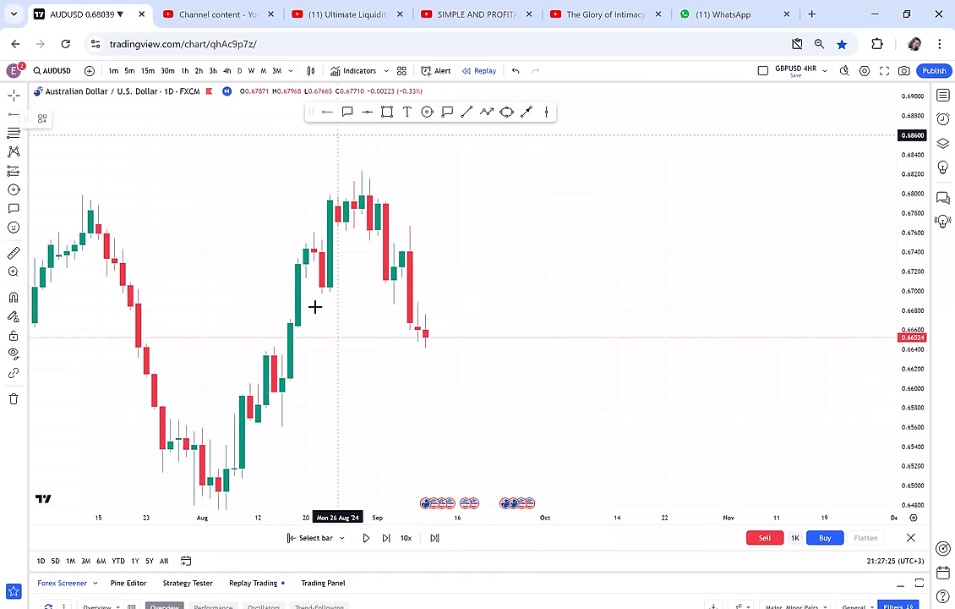
pyautogui.click(273, 305)
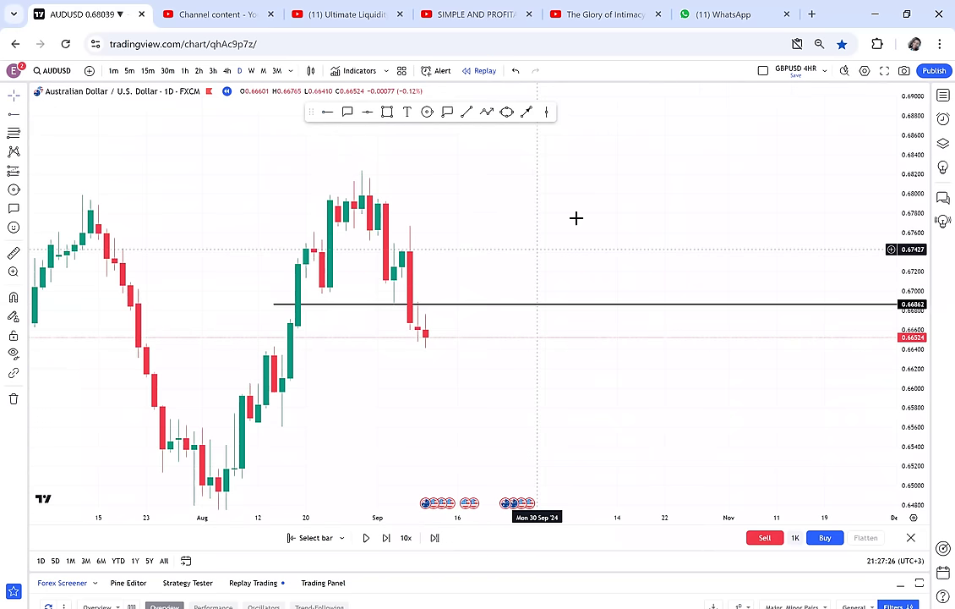
# Draw a small circle where the 6 September daily candle breaks through the 0.66862 ray.
pyautogui.moveTo(896, 371); pyautogui.dragTo(874, 370)
pyautogui.scroll(3, 659, 339)
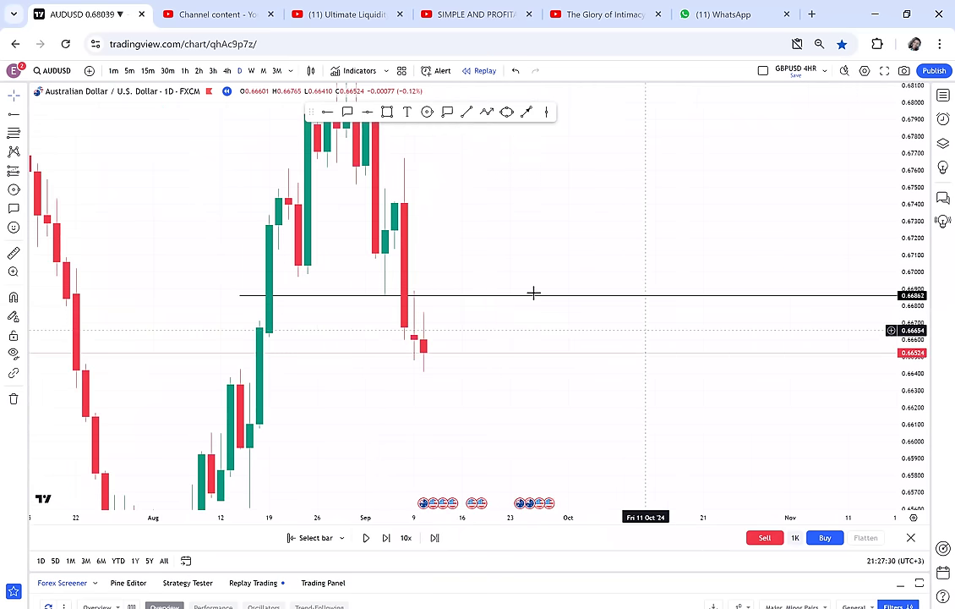
pyautogui.moveTo(569, 244); pyautogui.dragTo(614, 279)
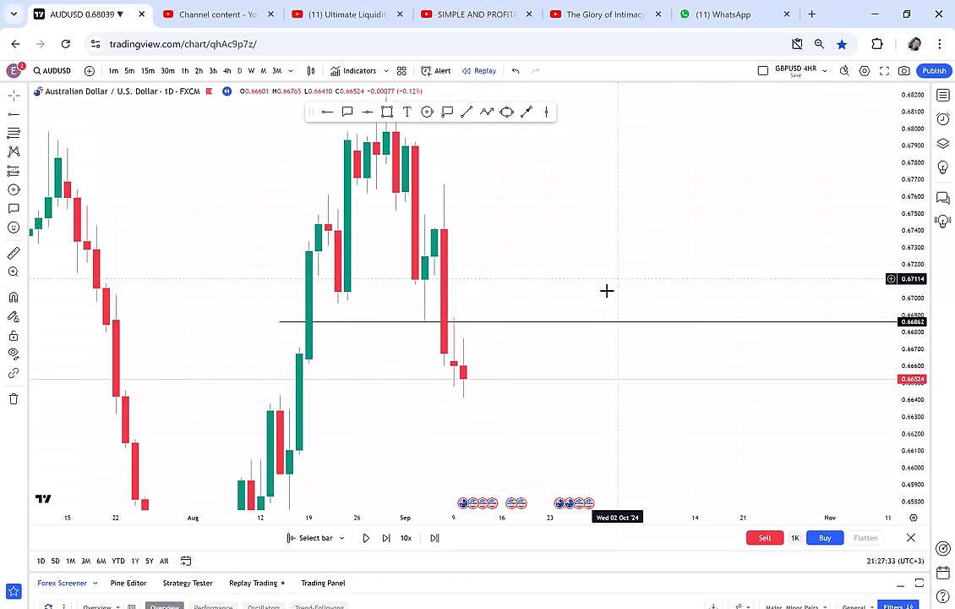
pyautogui.moveTo(597, 403); pyautogui.dragTo(576, 329)
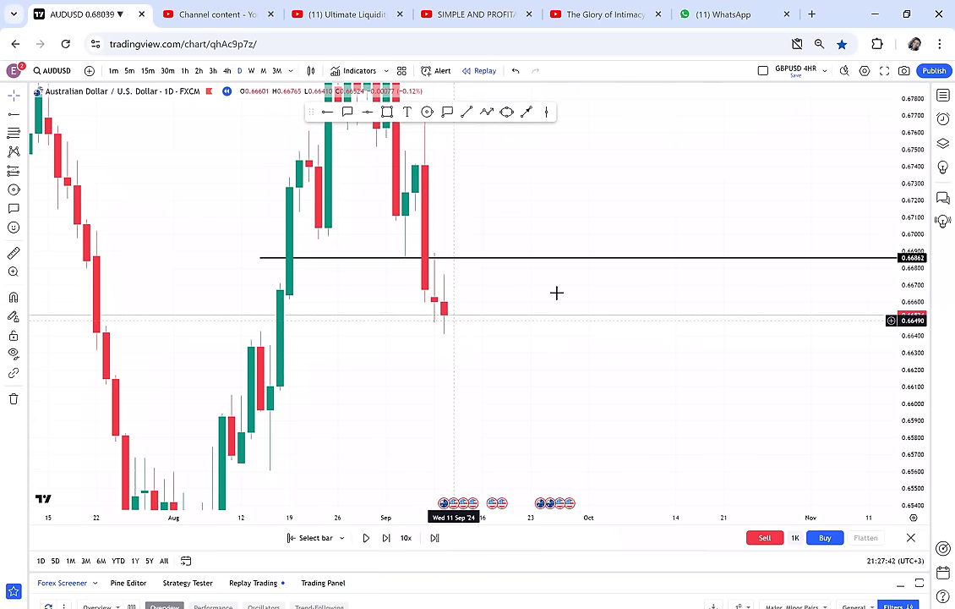
pyautogui.click(425, 258)
pyautogui.moveTo(512, 230); pyautogui.dragTo(517, 246)
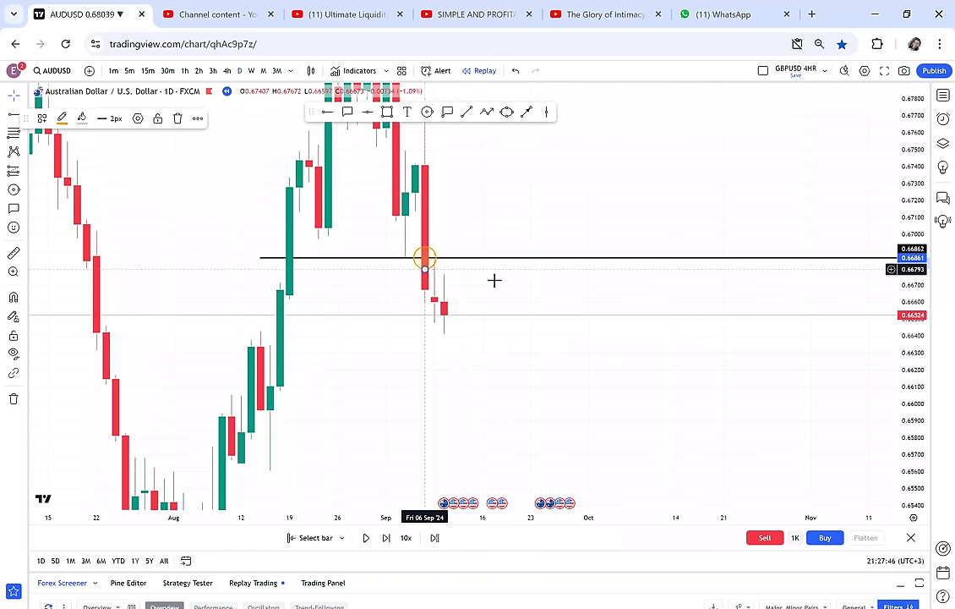
# Switch to the 4-hour timeframe and draw a rectangle zone between 0.66270 and 0.66227 from 15 August to 23 September.
pyautogui.click(227, 71)
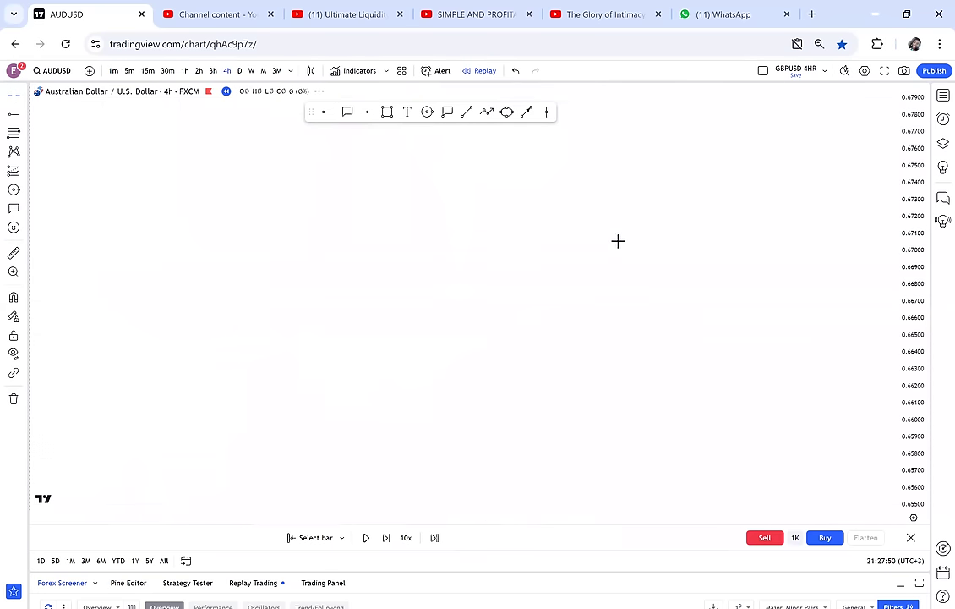
pyautogui.scroll(-8, 677, 320)
pyautogui.moveTo(921, 416); pyautogui.dragTo(873, 304)
pyautogui.click(387, 112)
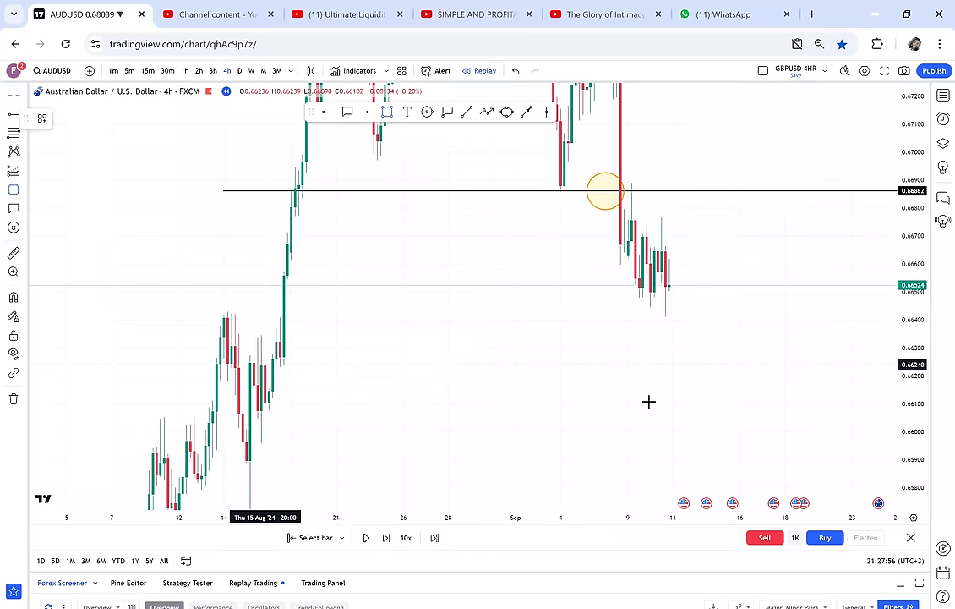
pyautogui.click(870, 363)
pyautogui.click(868, 368)
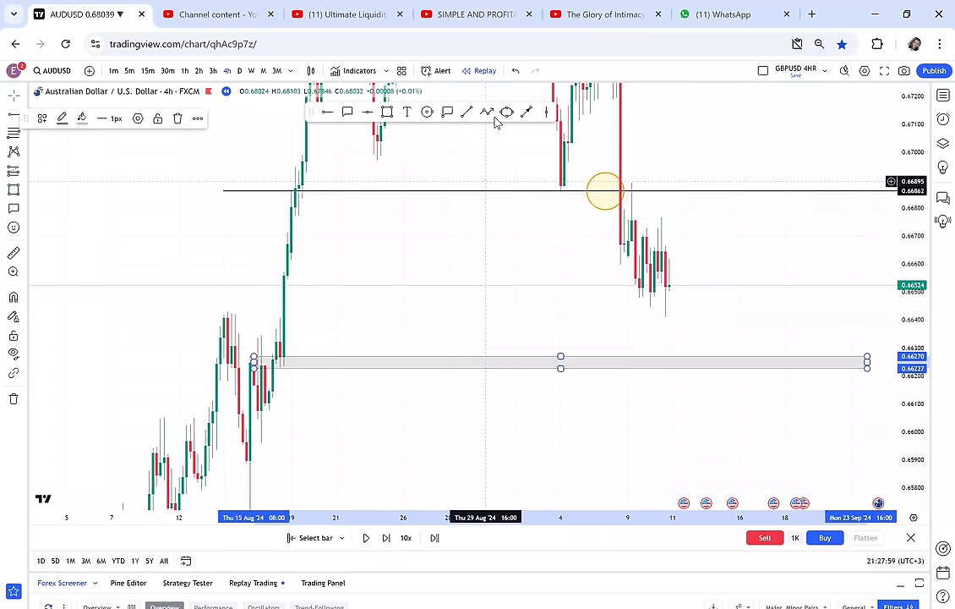
# Draw a circle centred at about 0.66277 around the 16 August candles at the start of the zone.
pyautogui.click(427, 115)
pyautogui.click(283, 362)
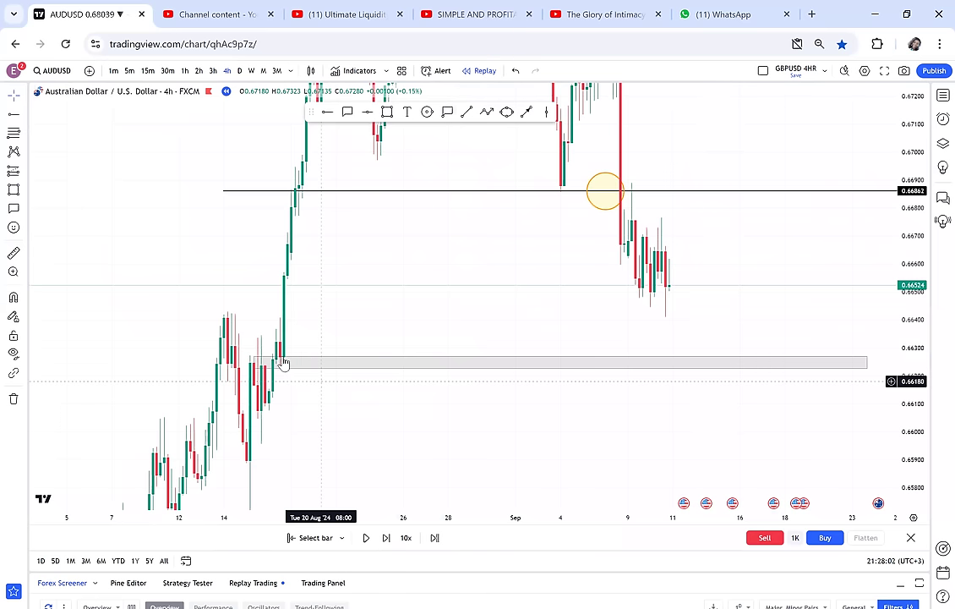
pyautogui.click(427, 112)
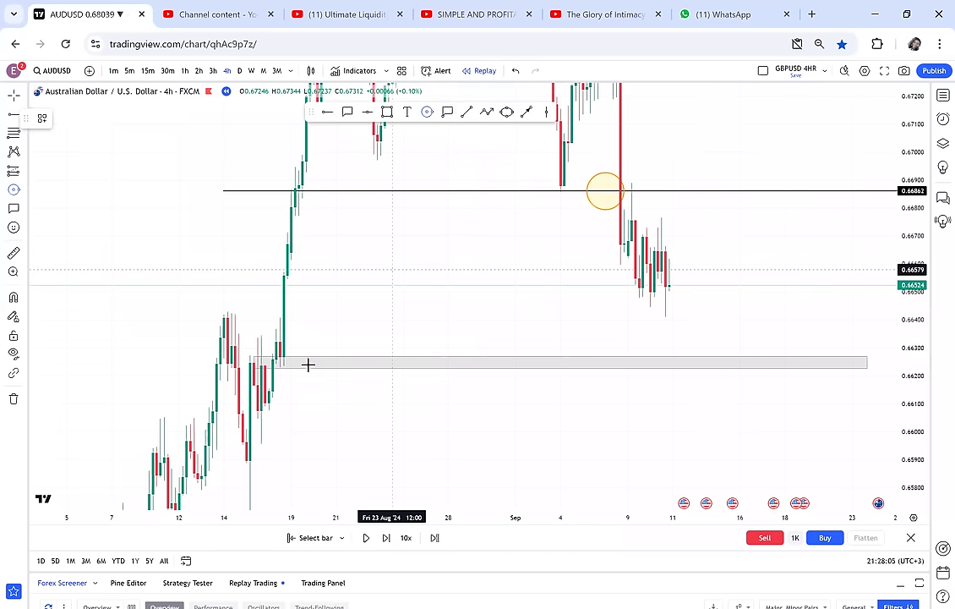
pyautogui.moveTo(280, 353); pyautogui.dragTo(288, 380)
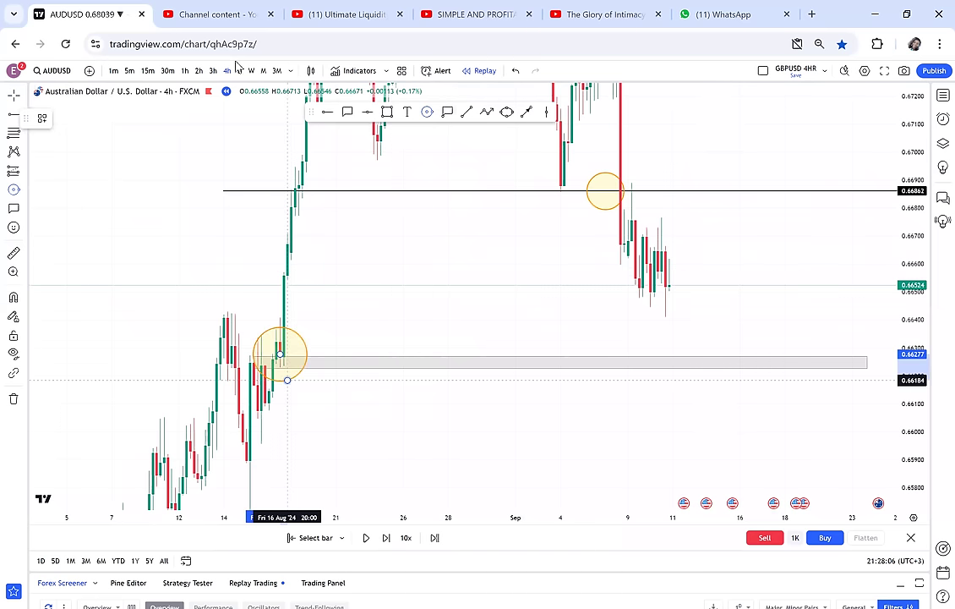
# Return to the daily timeframe, advance the replay by one bar and examine the 11 September candle's wick at the zone.
pyautogui.click(242, 73)
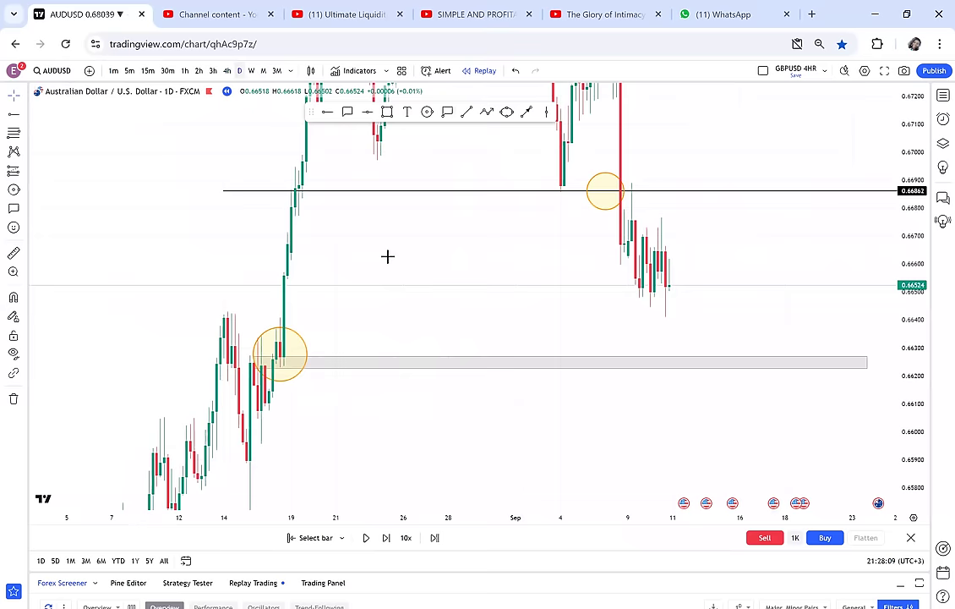
pyautogui.scroll(-5, 654, 316)
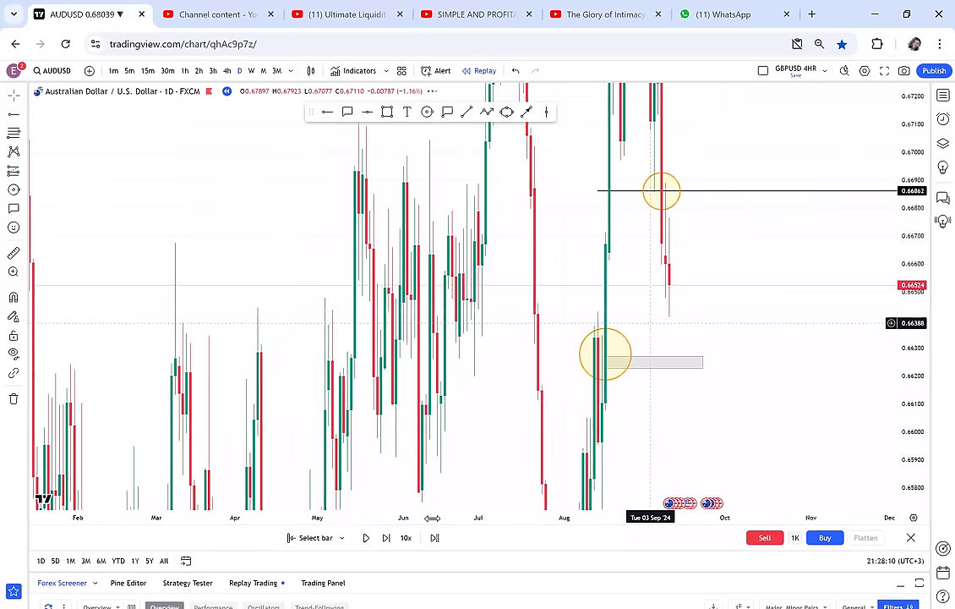
pyautogui.click(386, 540)
pyautogui.hotkey('shift', 'Right')
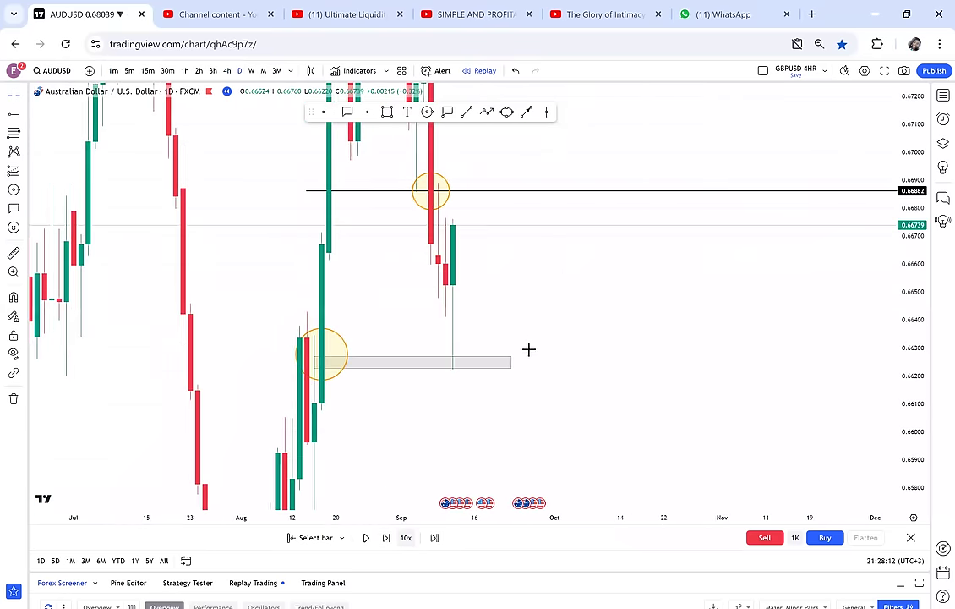
pyautogui.scroll(5, 599, 380)
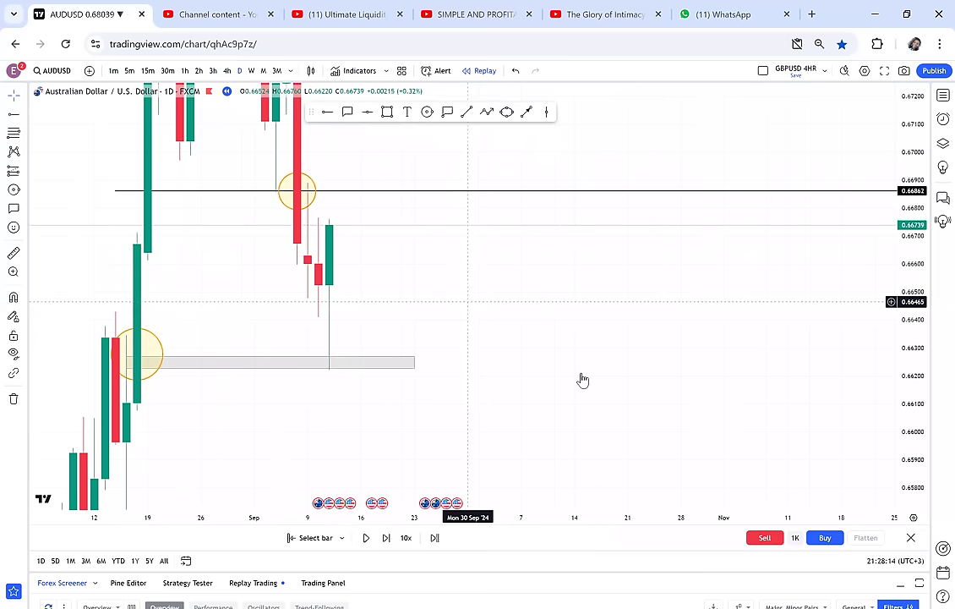
pyautogui.moveTo(466, 301); pyautogui.dragTo(598, 372)
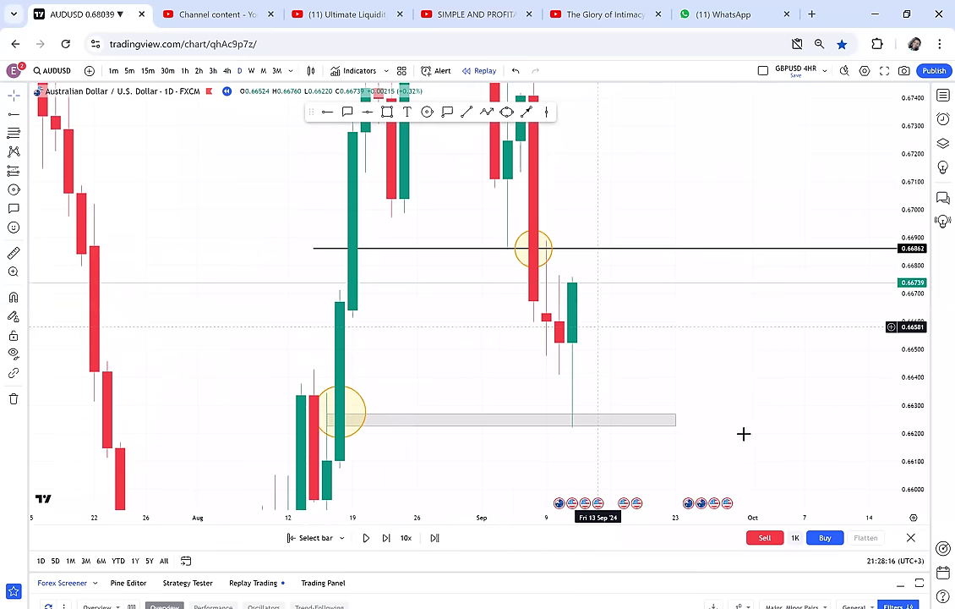
# Switch to the 4-hour timeframe and draw a horizontal ray at 0.66740 starting from 11 September.
pyautogui.click(227, 71)
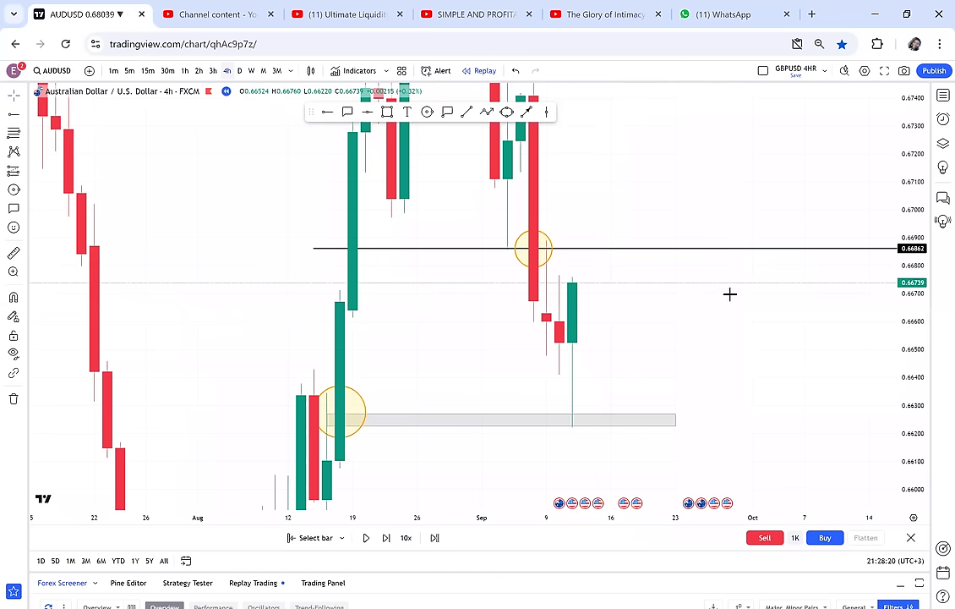
pyautogui.moveTo(759, 319); pyautogui.dragTo(768, 243)
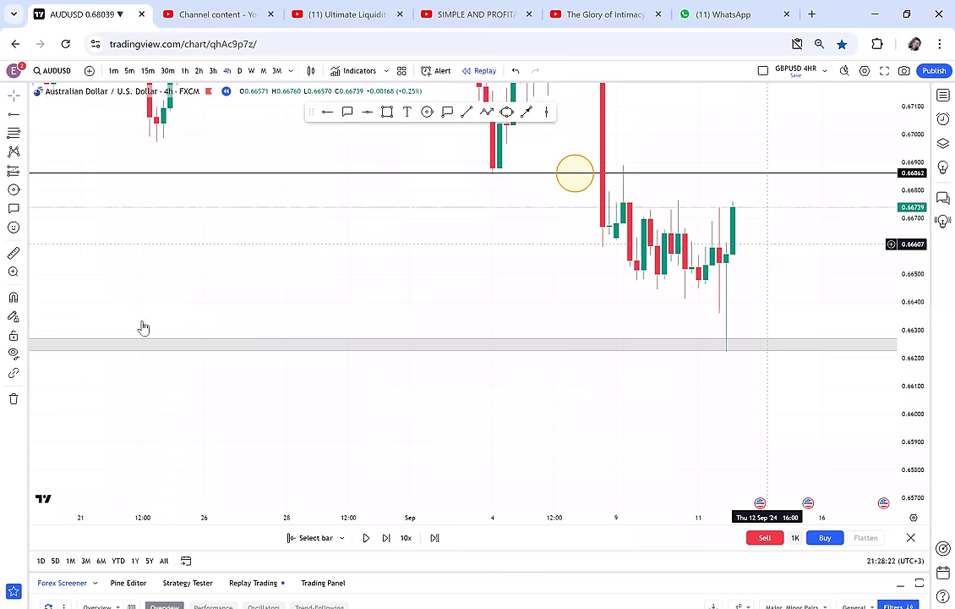
pyautogui.scroll(-3, 142, 326)
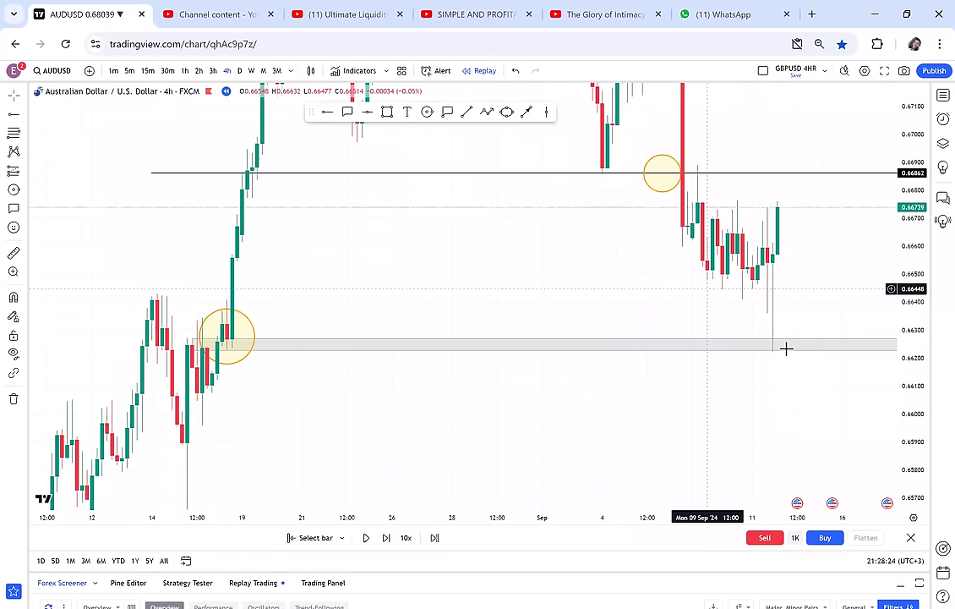
pyautogui.click(328, 113)
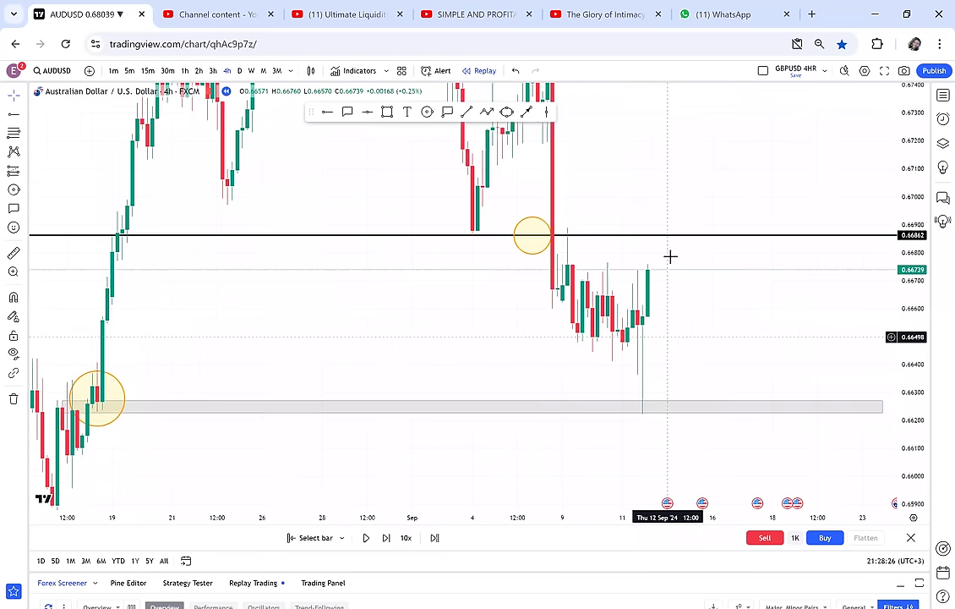
pyautogui.click(623, 270)
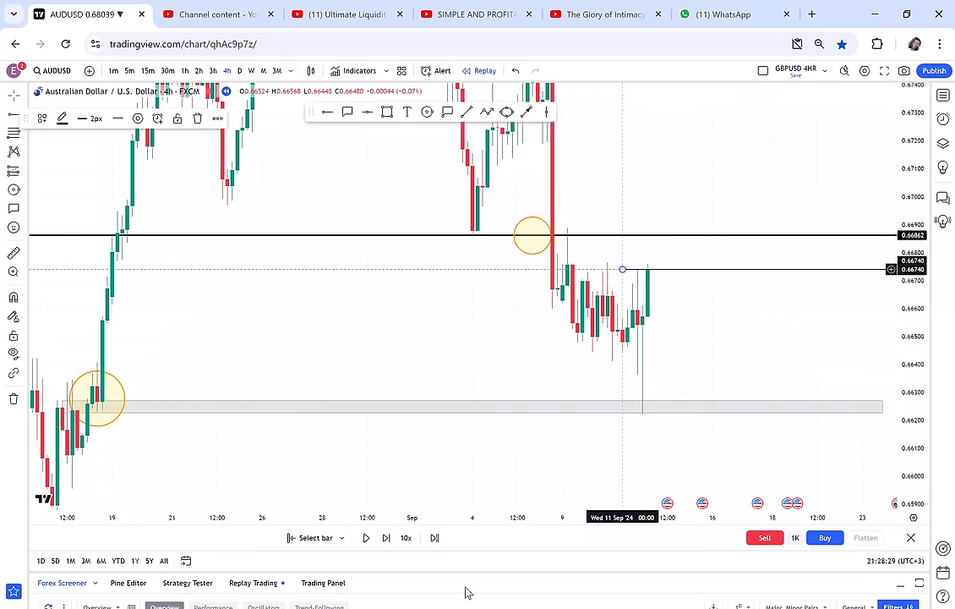
# Advance the replay bar by bar through 12 September and raise the short ray to 0.66824.
pyautogui.click(384, 539)
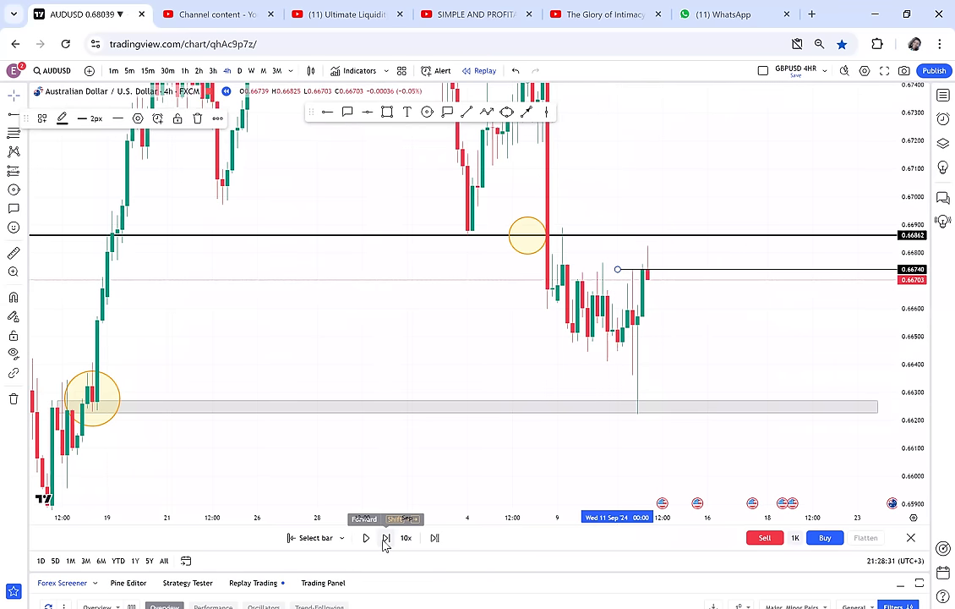
pyautogui.click(385, 542)
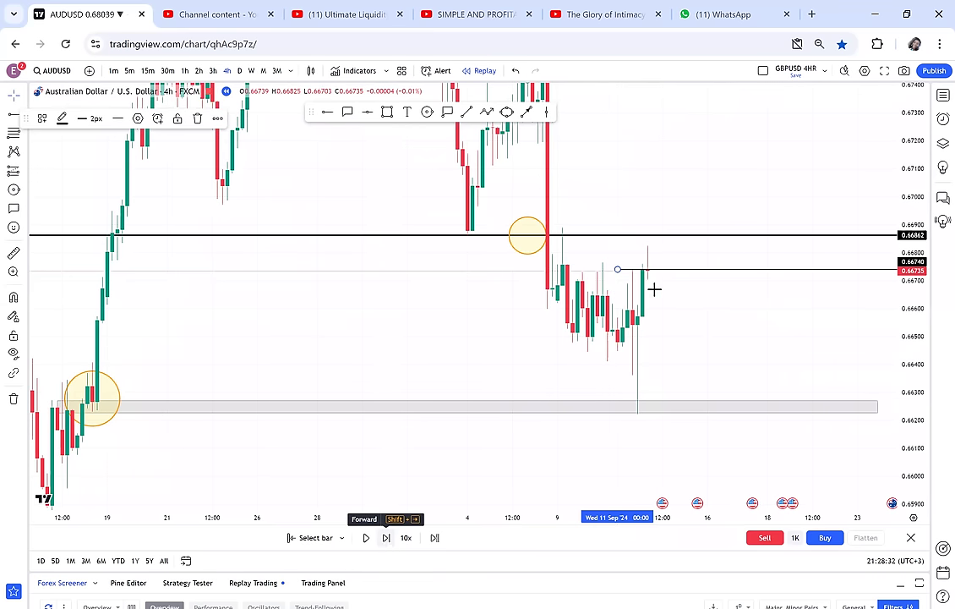
pyautogui.hotkey('shift', 'Right')
pyautogui.moveTo(612, 268); pyautogui.dragTo(599, 248)
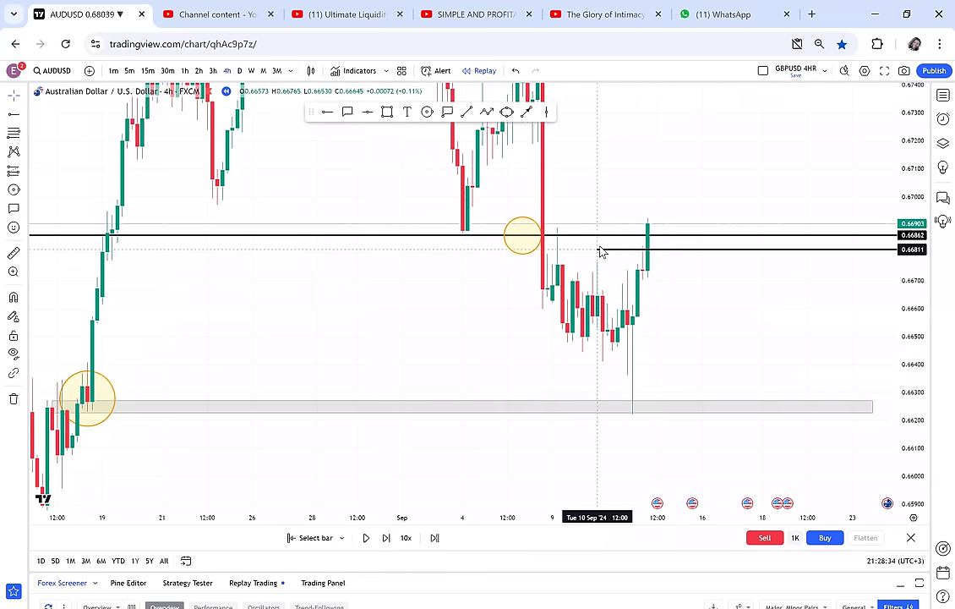
# Add a callout reading "CR" that points at the 12 September candle breaking above both rays.
pyautogui.moveTo(818, 128); pyautogui.dragTo(715, 203)
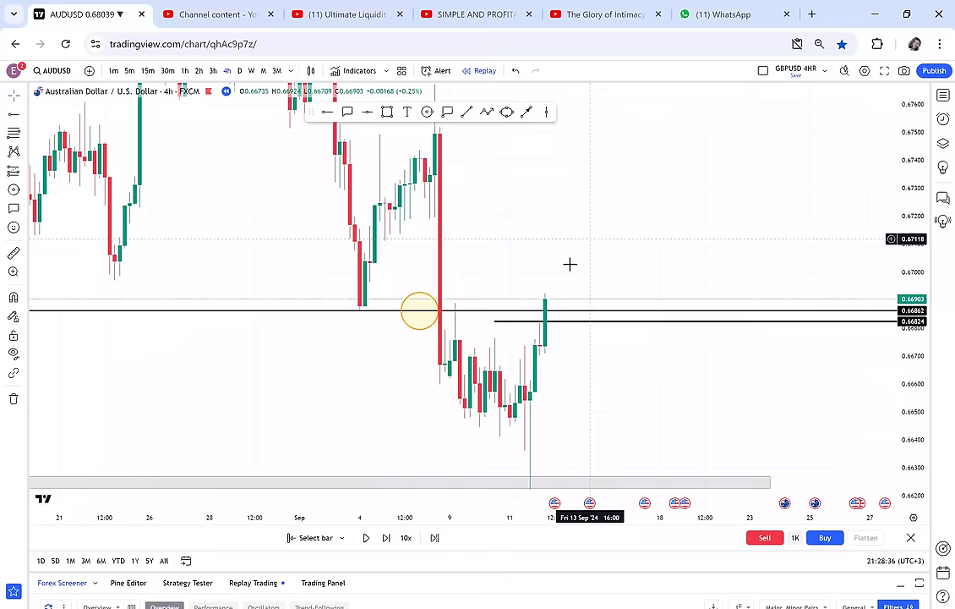
pyautogui.click(593, 273)
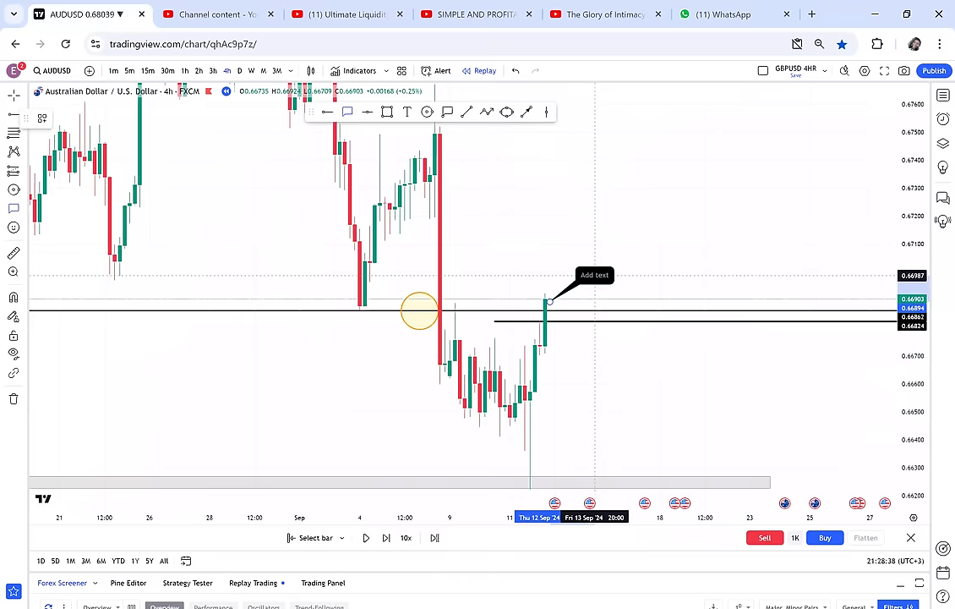
pyautogui.write('CR')
pyautogui.click(421, 229)
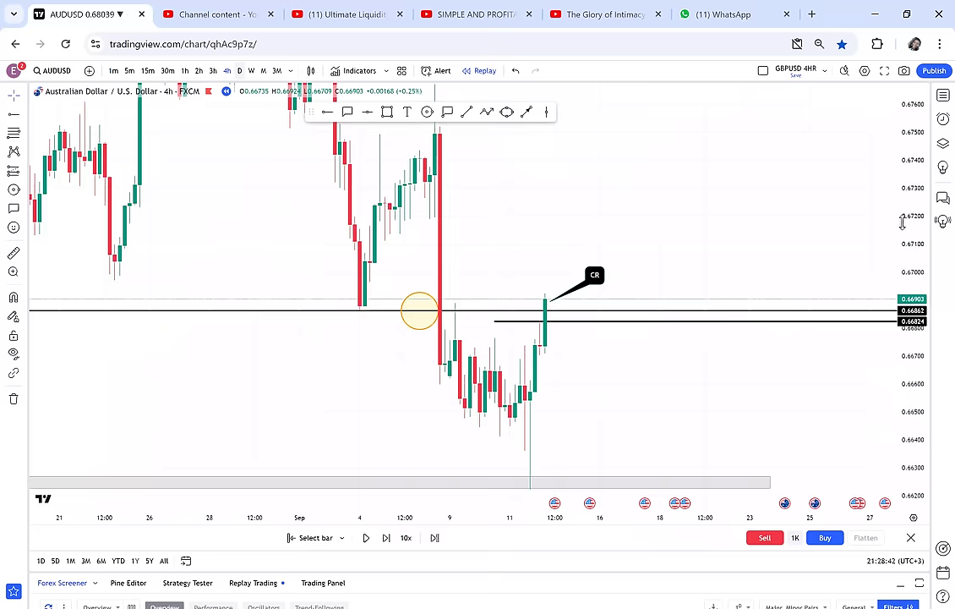
# Switch to the daily timeframe and examine the bullish candle breaking above both rays after the zone touch.
pyautogui.write('1D')
pyautogui.press('Return')
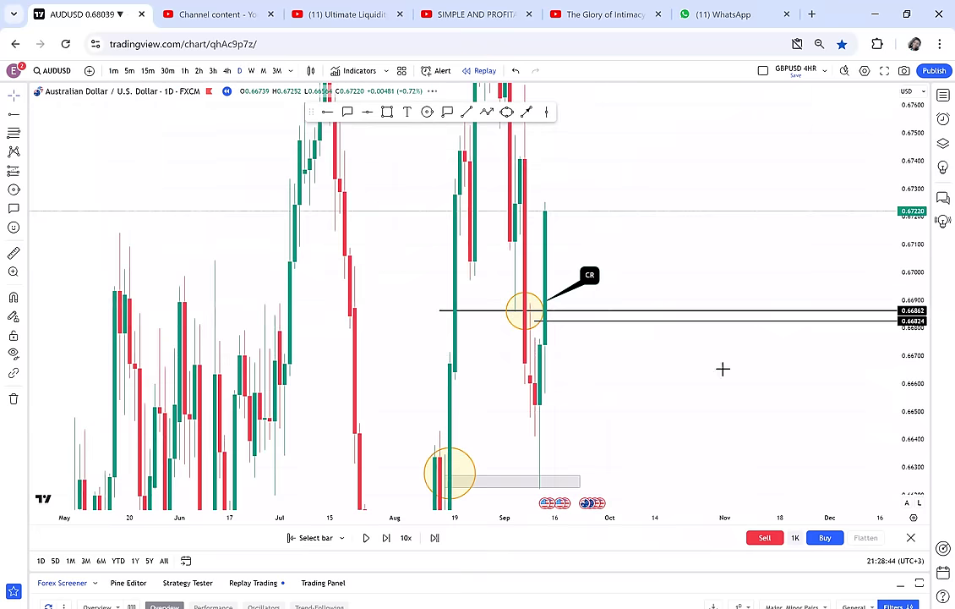
pyautogui.moveTo(673, 375); pyautogui.dragTo(683, 376)
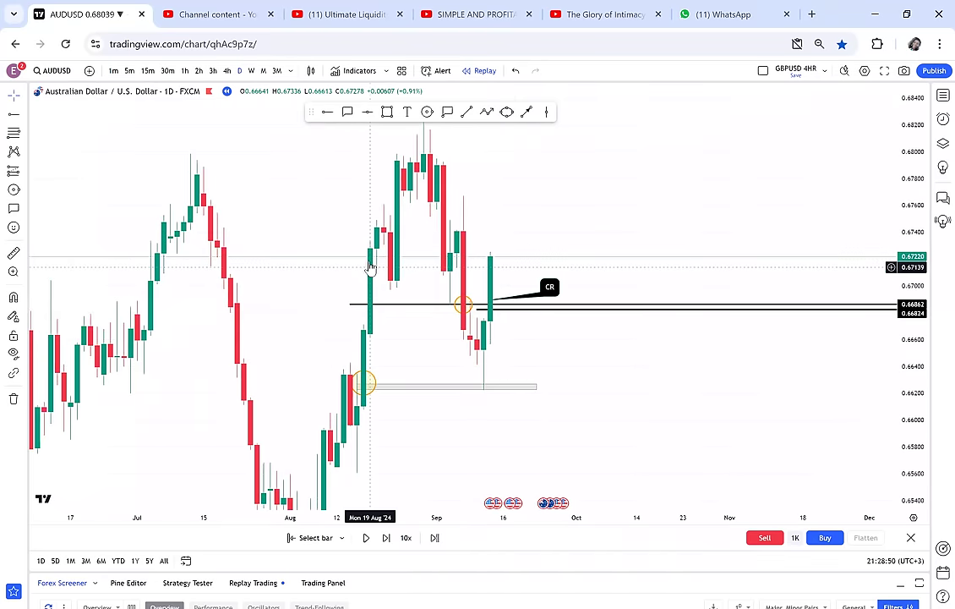
pyautogui.scroll(2, 558, 291)
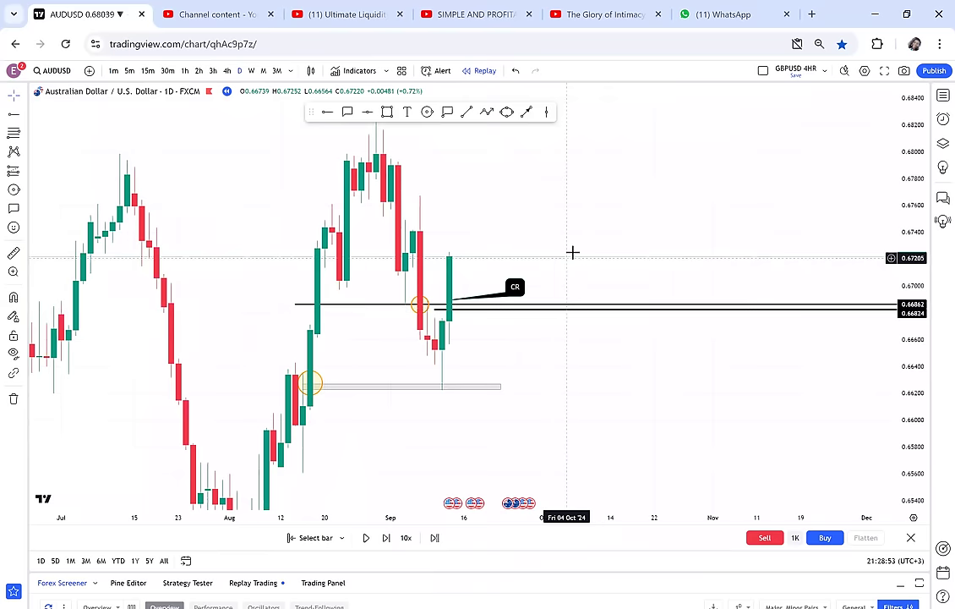
pyautogui.hscroll(-1, 583, 255)
# Draw a horizontal line above the late-August high and raise it to 0.68247.
pyautogui.click(427, 114)
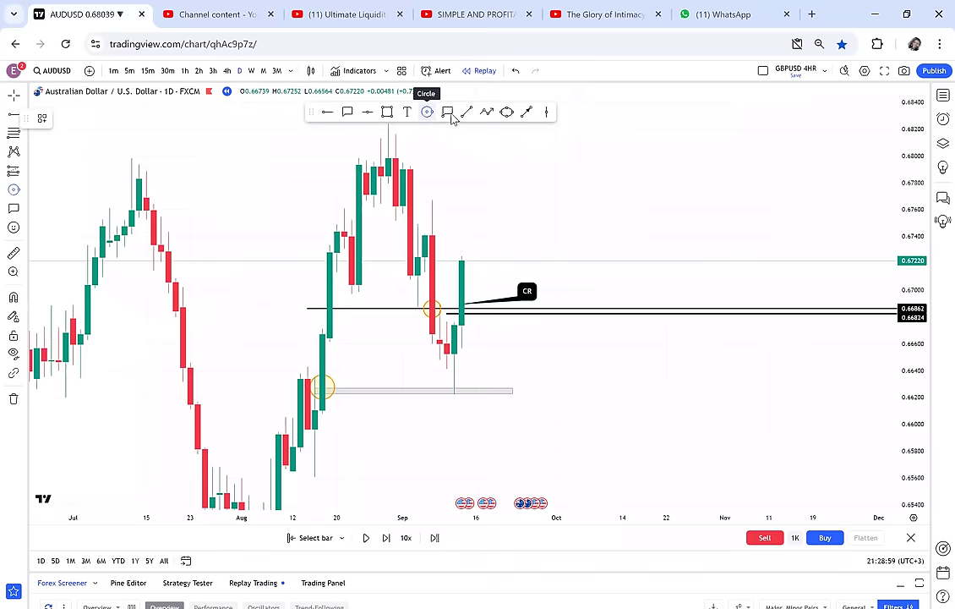
pyautogui.click(368, 118)
pyautogui.click(314, 140)
pyautogui.moveTo(528, 187); pyautogui.dragTo(568, 247)
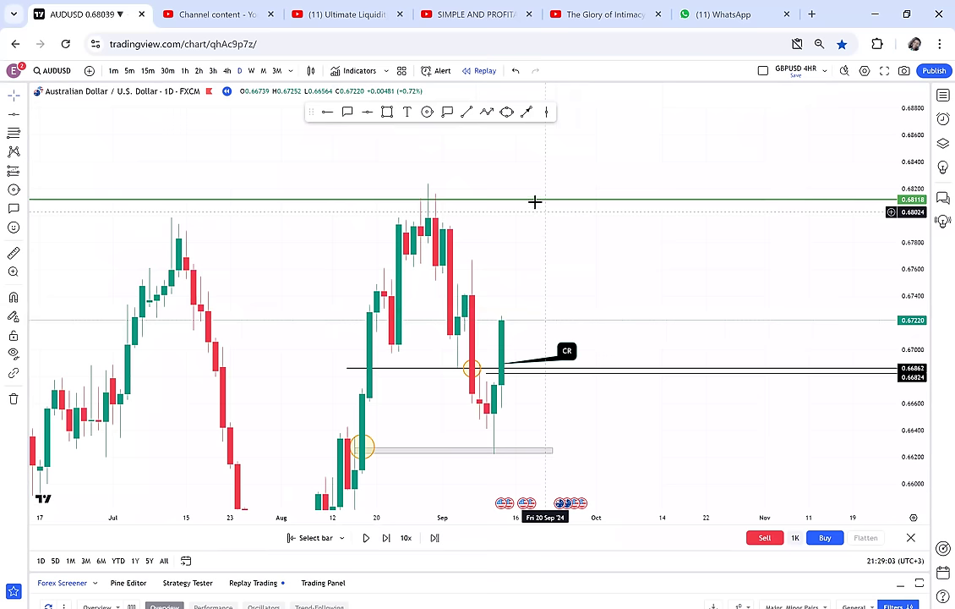
pyautogui.moveTo(537, 207); pyautogui.dragTo(560, 182)
pyautogui.moveTo(638, 234); pyautogui.dragTo(606, 203)
pyautogui.scroll(1, 578, 326)
pyautogui.scroll(2, 486, 385)
pyautogui.scroll(-2, 518, 410)
pyautogui.moveTo(539, 383); pyautogui.dragTo(534, 319)
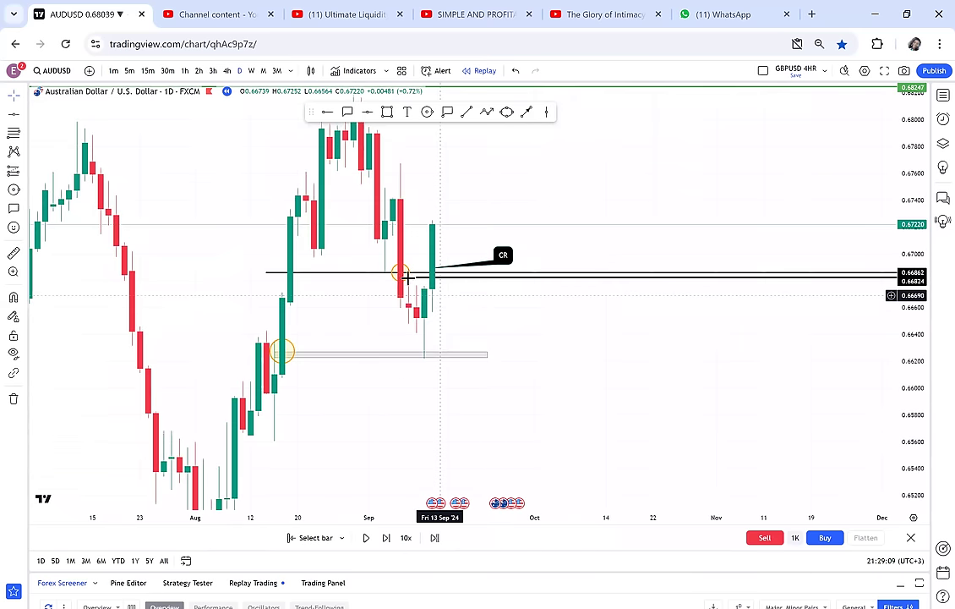
# Return to the 4-hour timeframe and circle the 11 September candle's wick where it enters the grey zone.
pyautogui.click(225, 72)
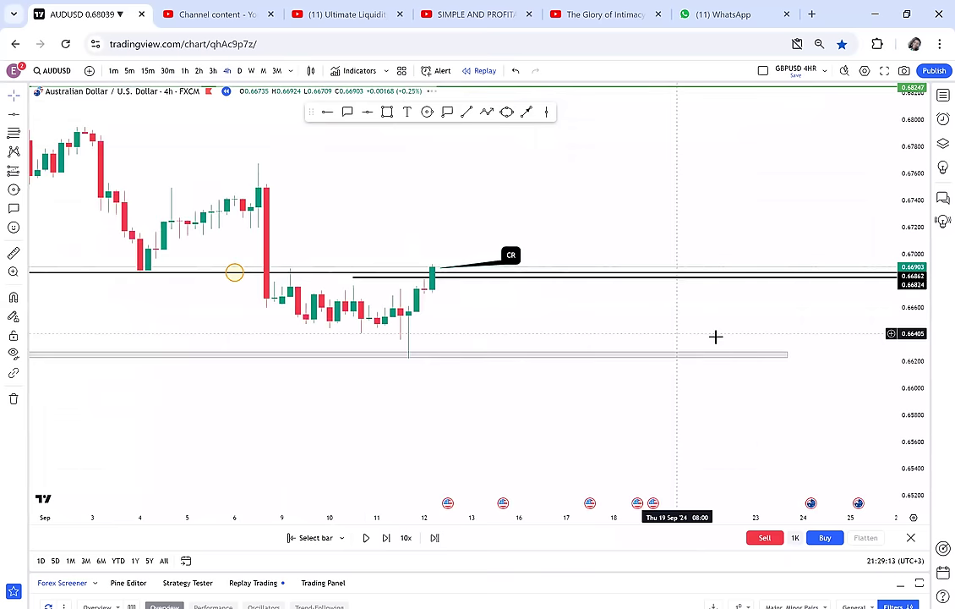
pyautogui.scroll(-3, 716, 336)
pyautogui.moveTo(710, 326); pyautogui.dragTo(712, 345)
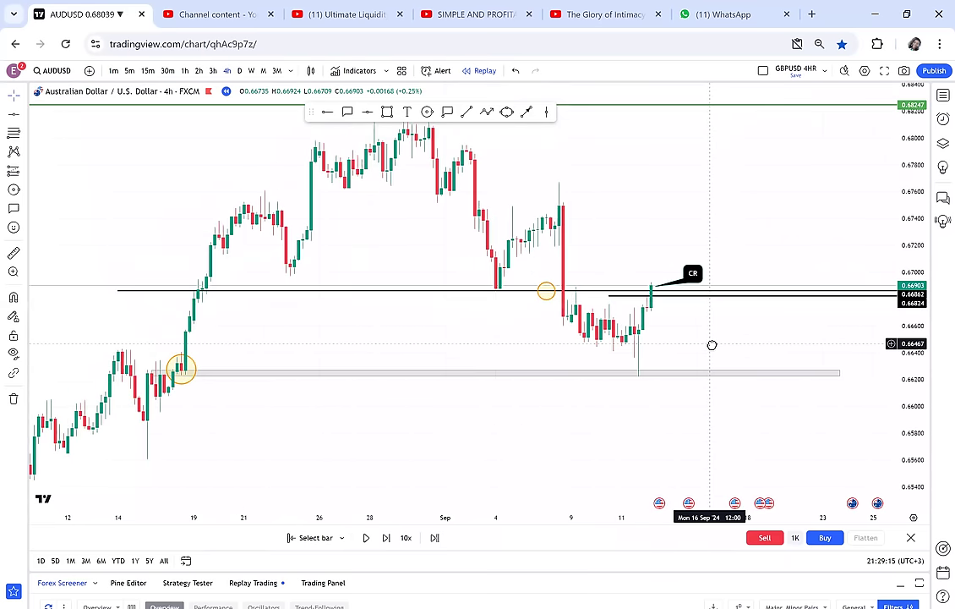
pyautogui.click(427, 113)
pyautogui.click(639, 366)
pyautogui.click(646, 380)
pyautogui.moveTo(647, 406); pyautogui.dragTo(567, 480)
# Play the replay through to the latest bar and review price against the 0.68247 line, briefly checking the daily timeframe.
pyautogui.click(370, 540)
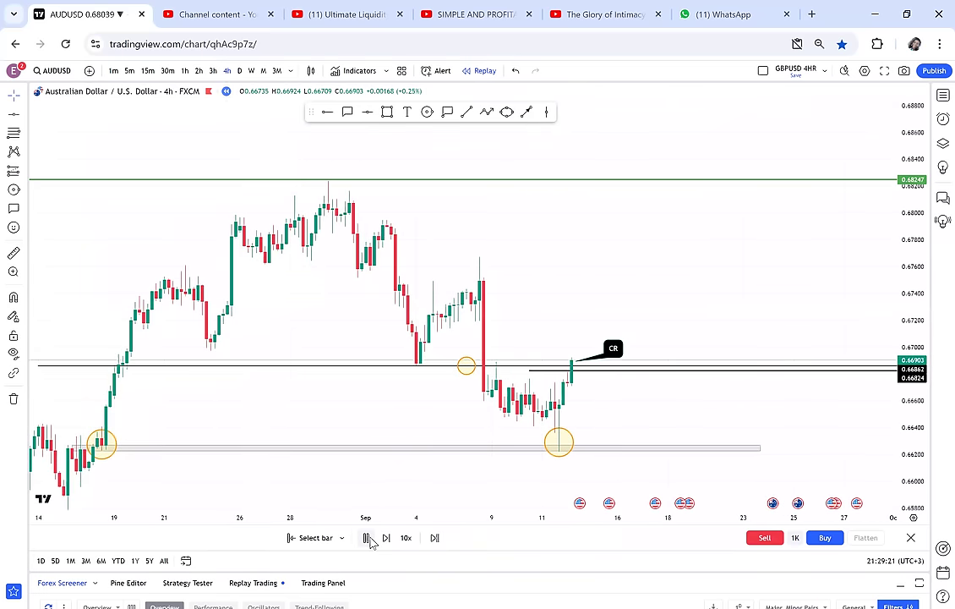
pyautogui.scroll(-3, 537, 390)
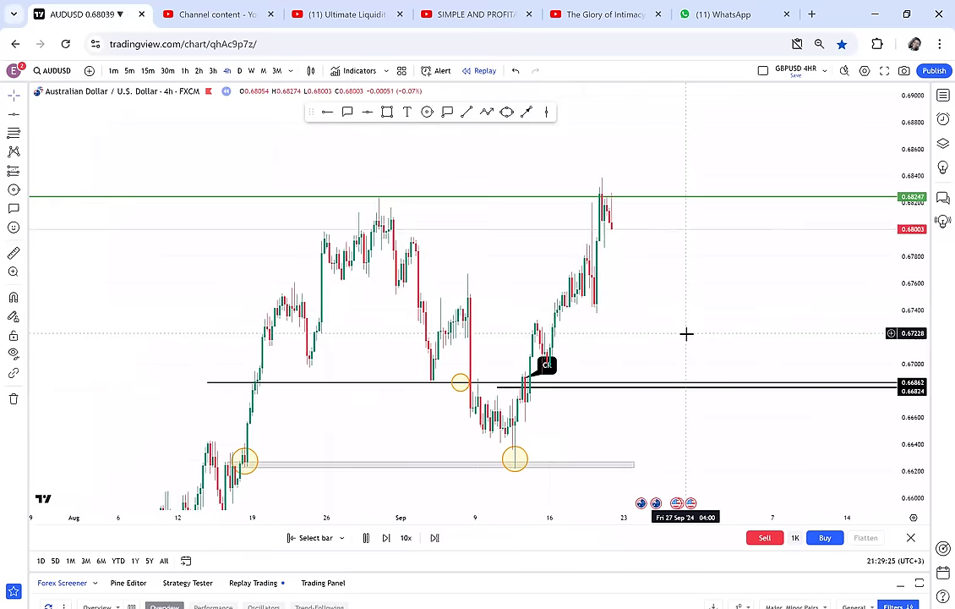
pyautogui.moveTo(687, 334); pyautogui.dragTo(514, 294)
pyautogui.scroll(1, 750, 297)
pyautogui.scroll(-5, 551, 292)
pyautogui.moveTo(809, 266); pyautogui.dragTo(655, 277)
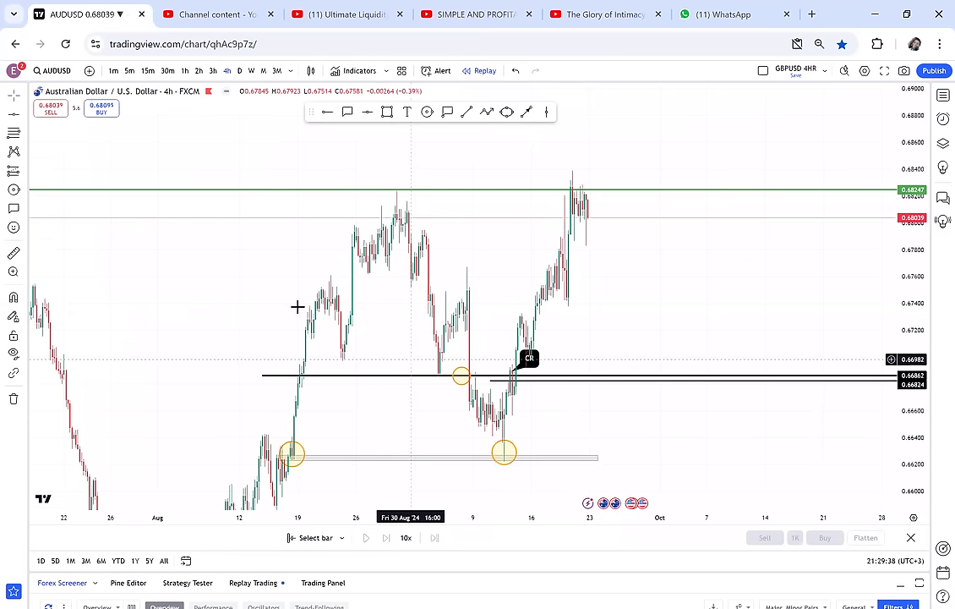
pyautogui.click(240, 72)
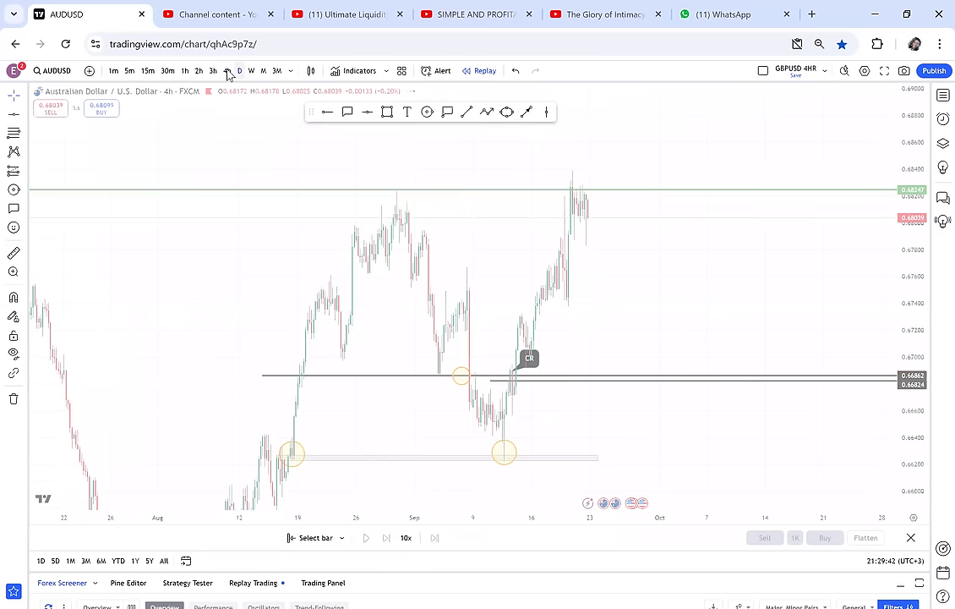
pyautogui.click(226, 71)
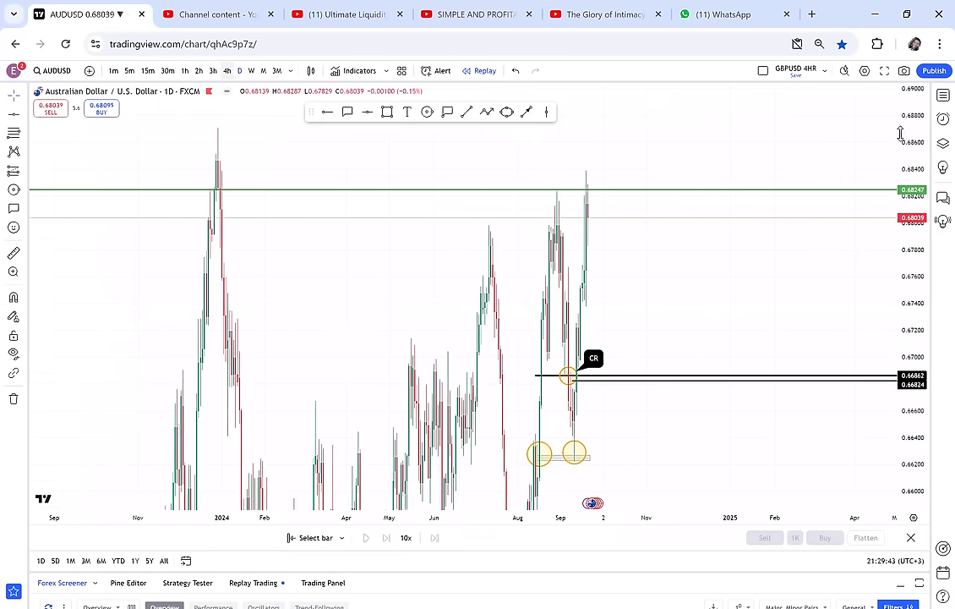
# Load EURUSD from the watchlist and start the 4-hour replay from 15 August 2024 at 16:00.
pyautogui.click(941, 96)
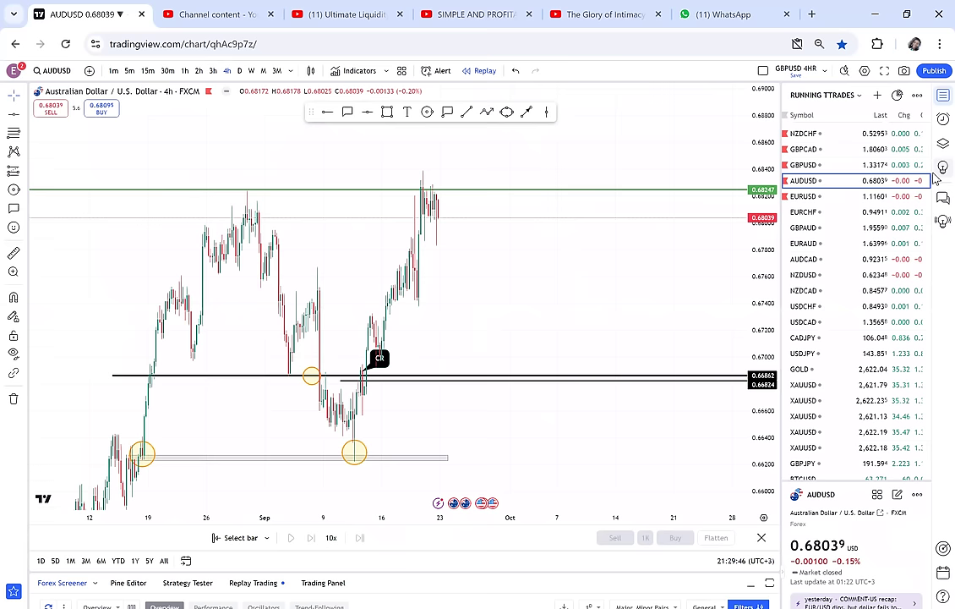
pyautogui.click(846, 198)
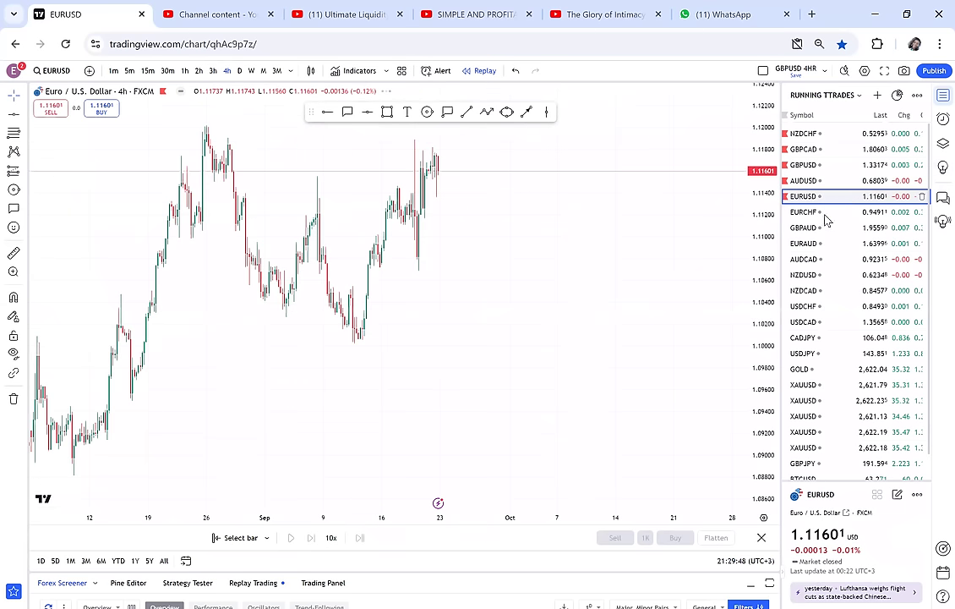
pyautogui.scroll(3, 649, 305)
pyautogui.moveTo(184, 390); pyautogui.dragTo(669, 352)
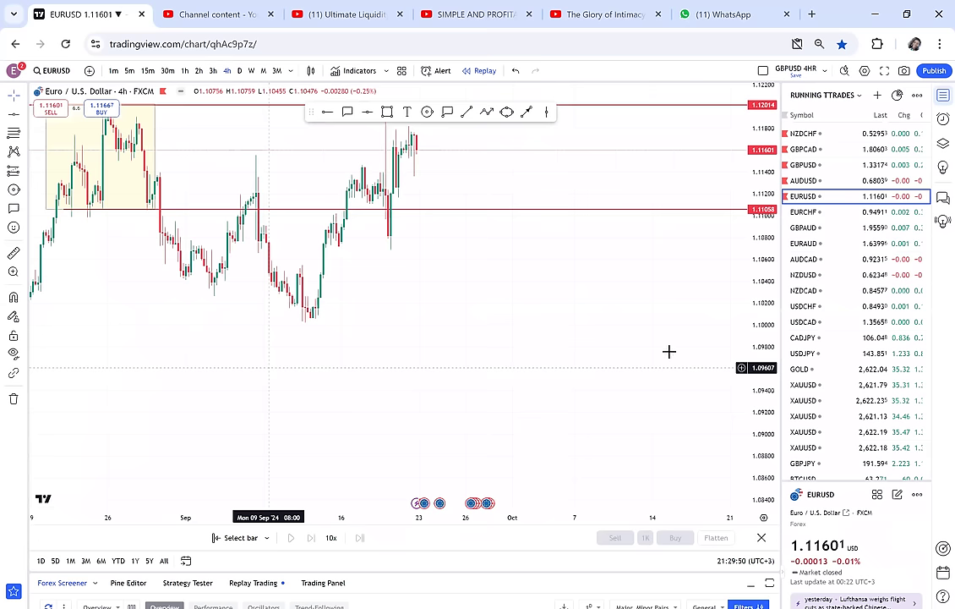
pyautogui.scroll(3, 608, 363)
pyautogui.moveTo(382, 394); pyautogui.dragTo(537, 359)
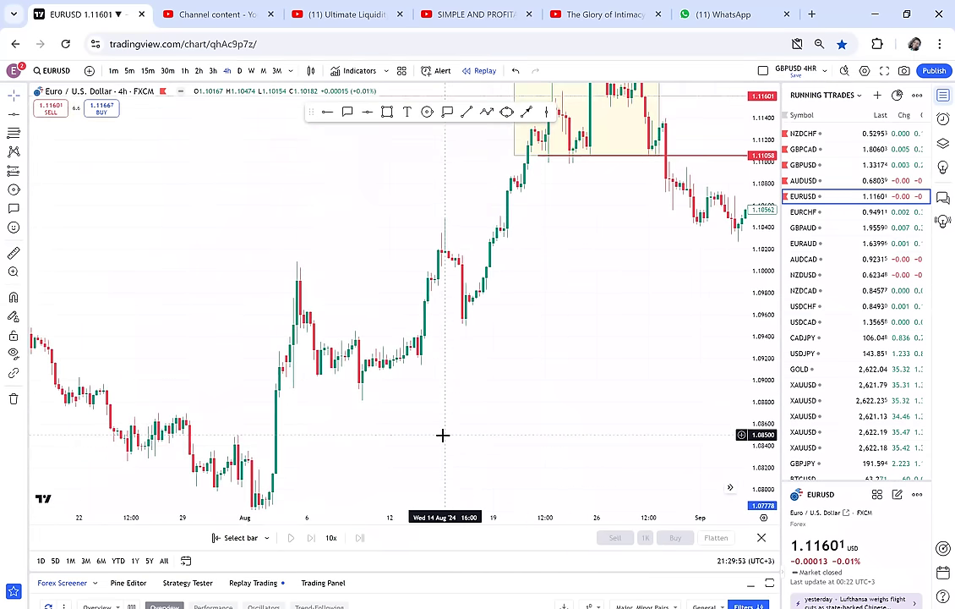
pyautogui.hscroll(-4, 473, 418)
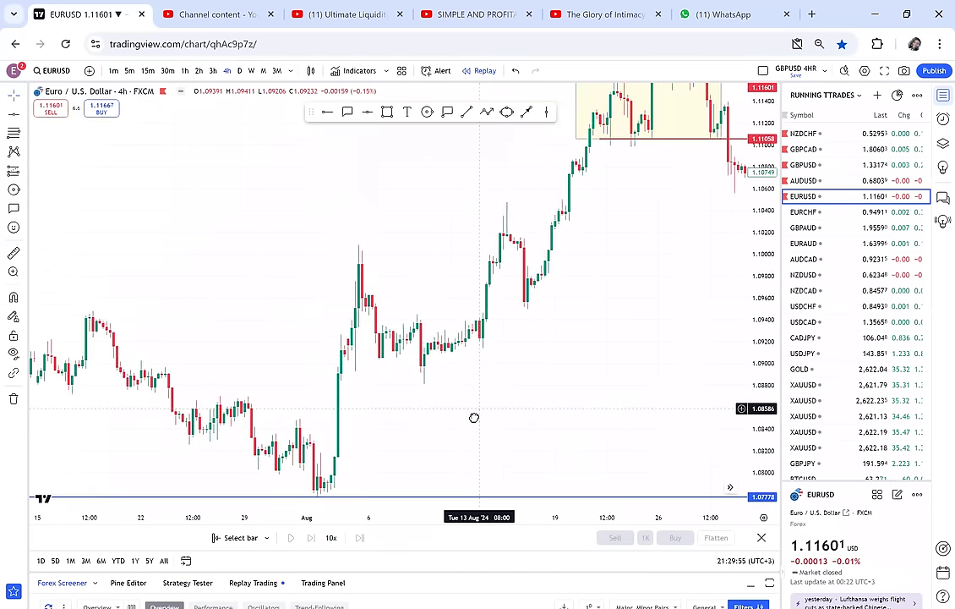
pyautogui.click(230, 537)
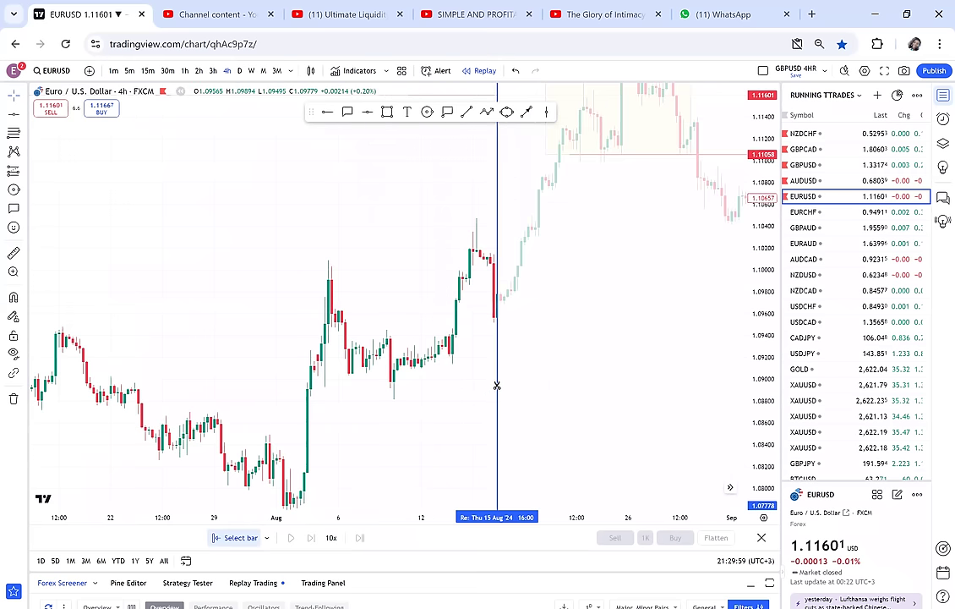
pyautogui.click(497, 384)
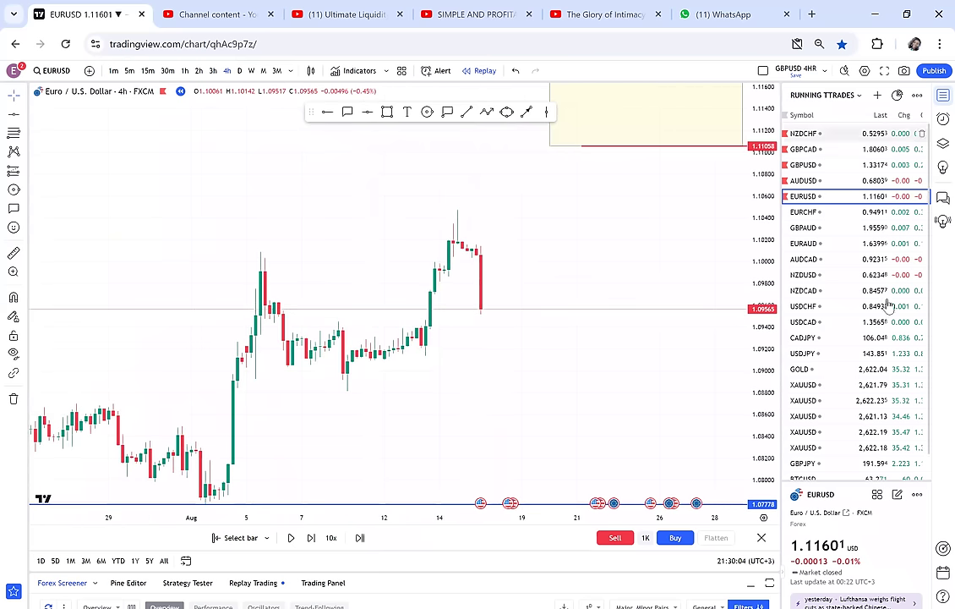
pyautogui.click(943, 95)
# Draw horizontal rays at 1.09808 and at 1.08818, the second starting from 2 August.
pyautogui.moveTo(784, 323); pyautogui.dragTo(690, 316)
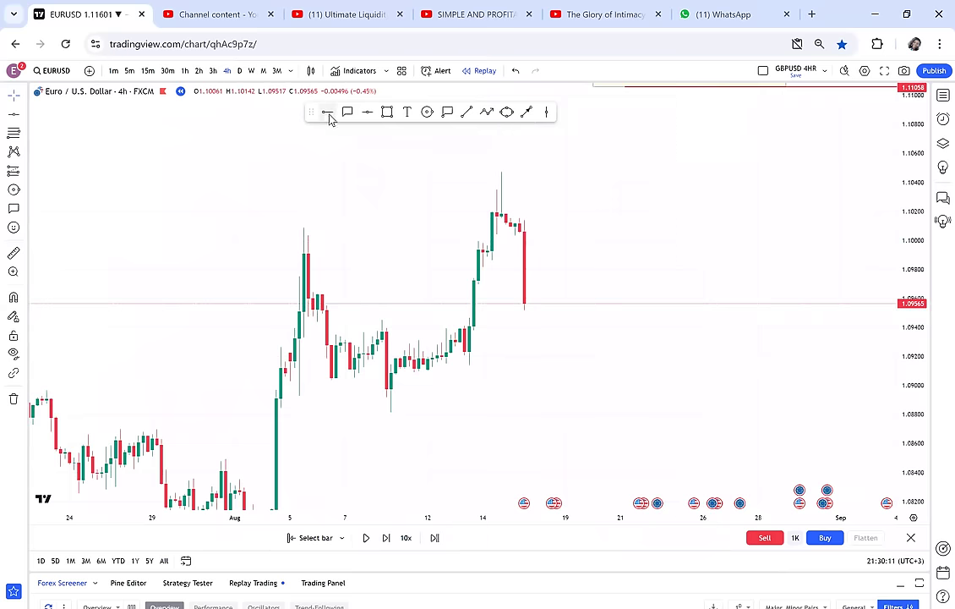
pyautogui.click(422, 269)
pyautogui.scroll(3, 467, 345)
pyautogui.moveTo(536, 296); pyautogui.dragTo(584, 315)
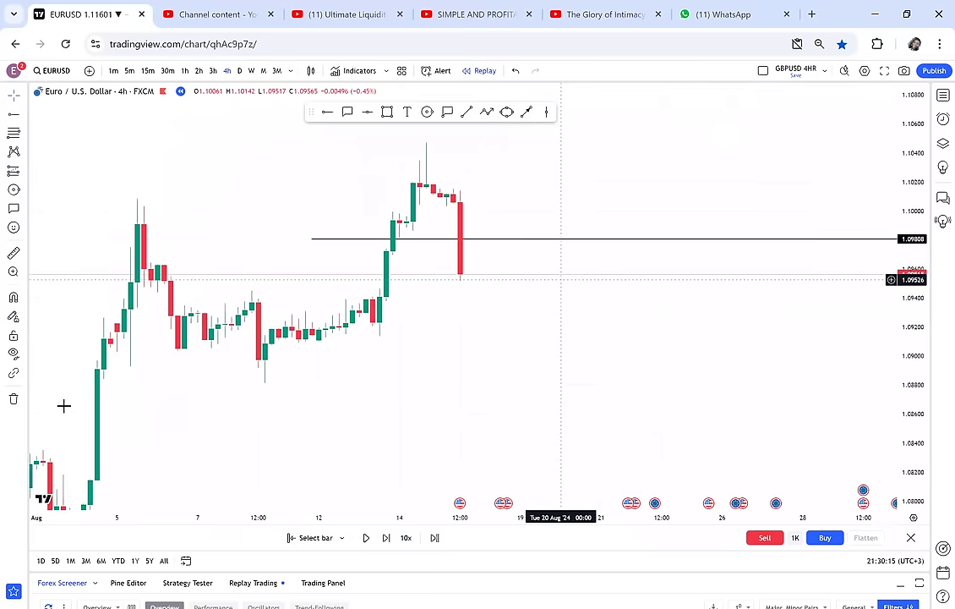
pyautogui.click(91, 382)
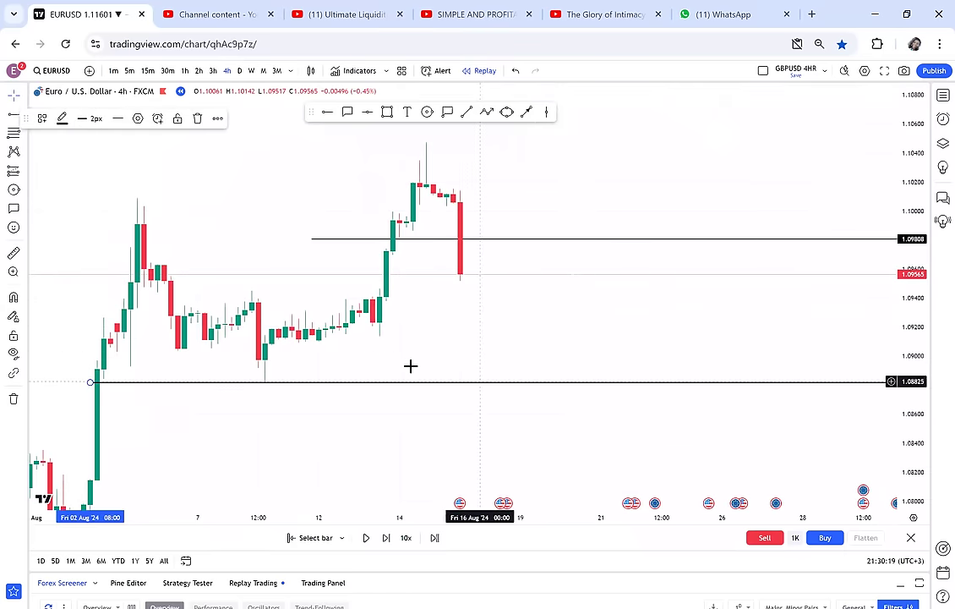
# Circle the 15 August bearish candle where it breaks below the 1.09808 ray.
pyautogui.click(459, 238)
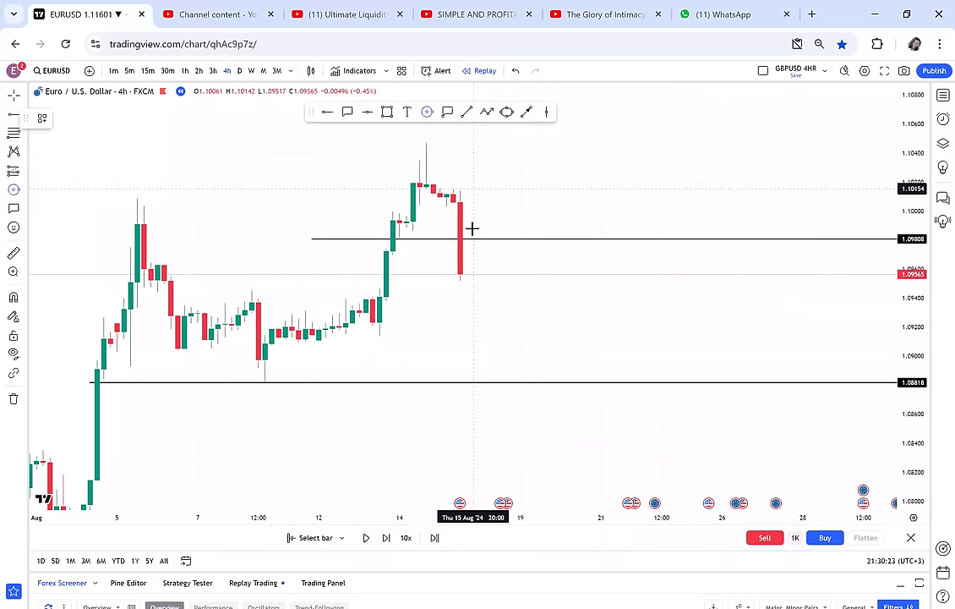
pyautogui.moveTo(503, 292); pyautogui.dragTo(547, 321)
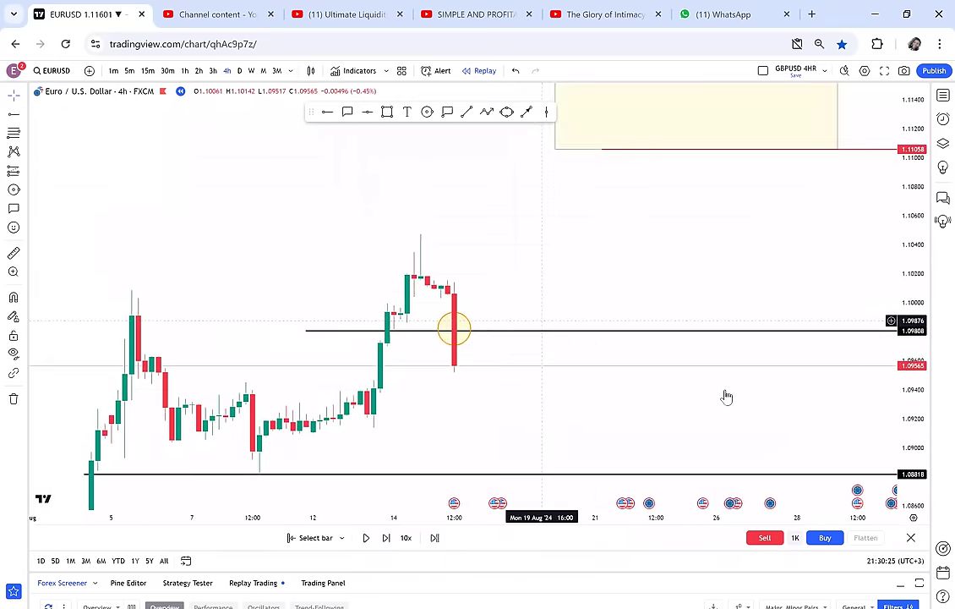
pyautogui.hotkey('alt', 'r')
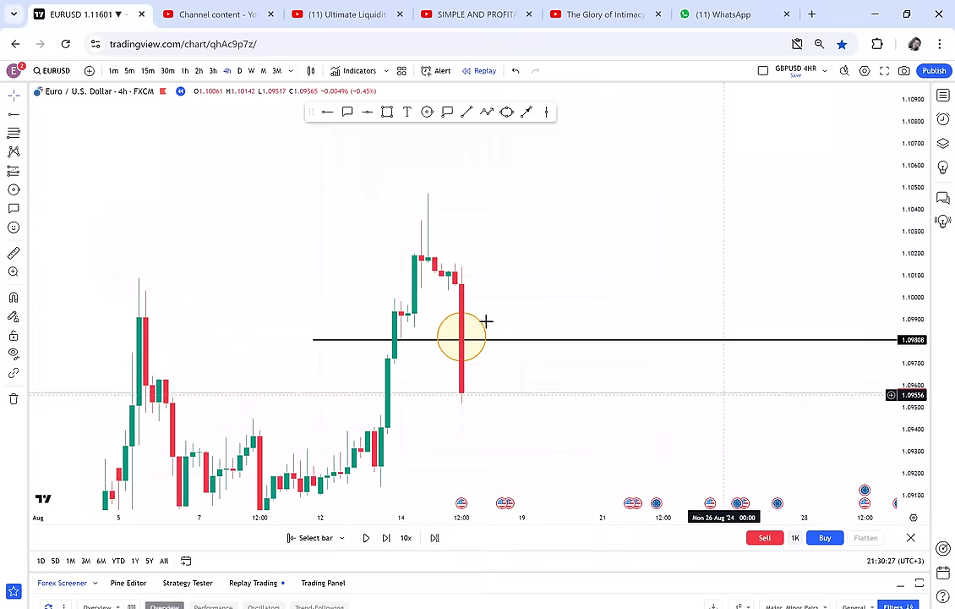
pyautogui.moveTo(486, 319); pyautogui.dragTo(436, 302)
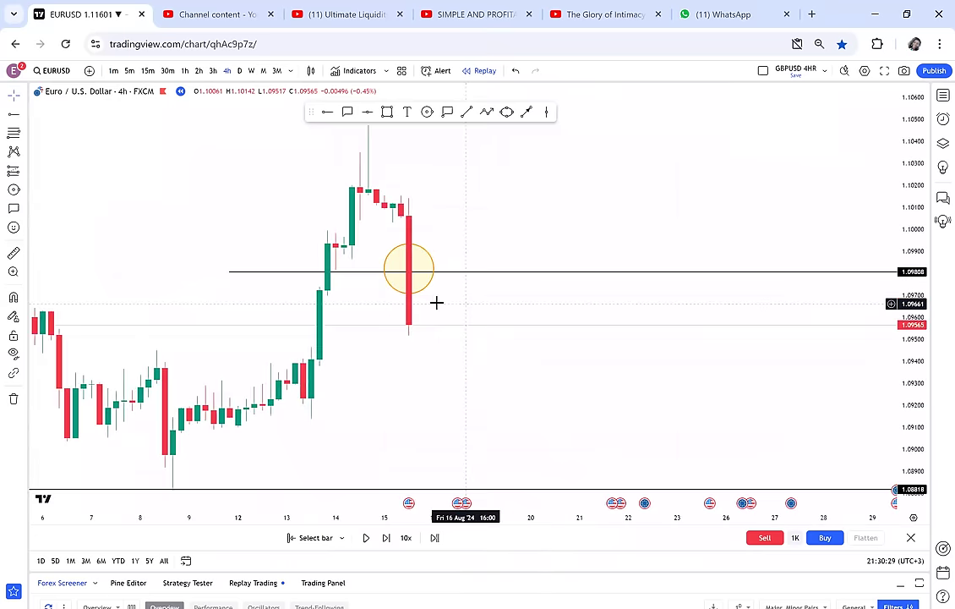
# Check the 2-hour timeframe, then on the 1-hour draw a rectangle zone from 1.09546 to 1.09484, spanning 13 to 16 August.
pyautogui.click(199, 71)
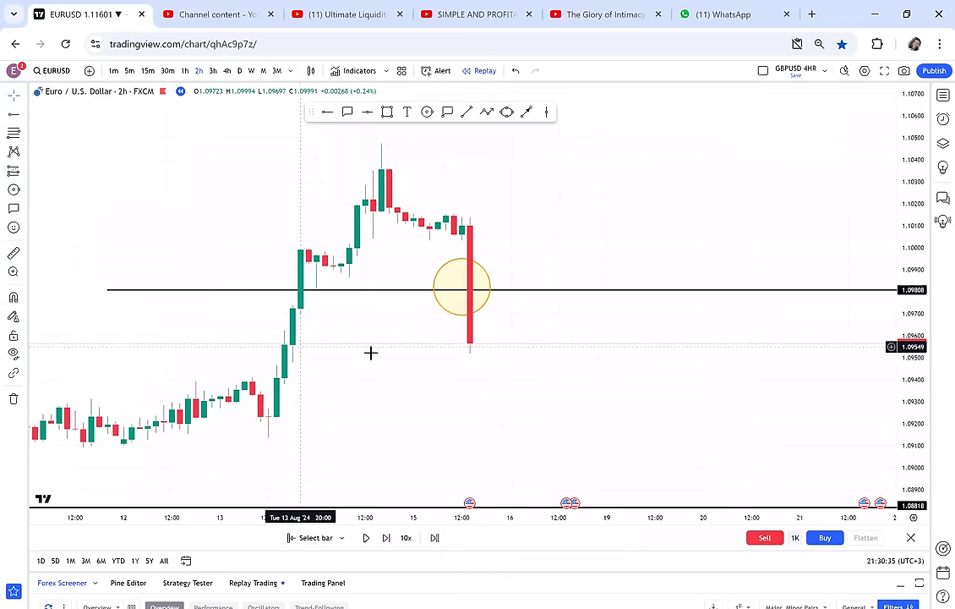
pyautogui.click(186, 72)
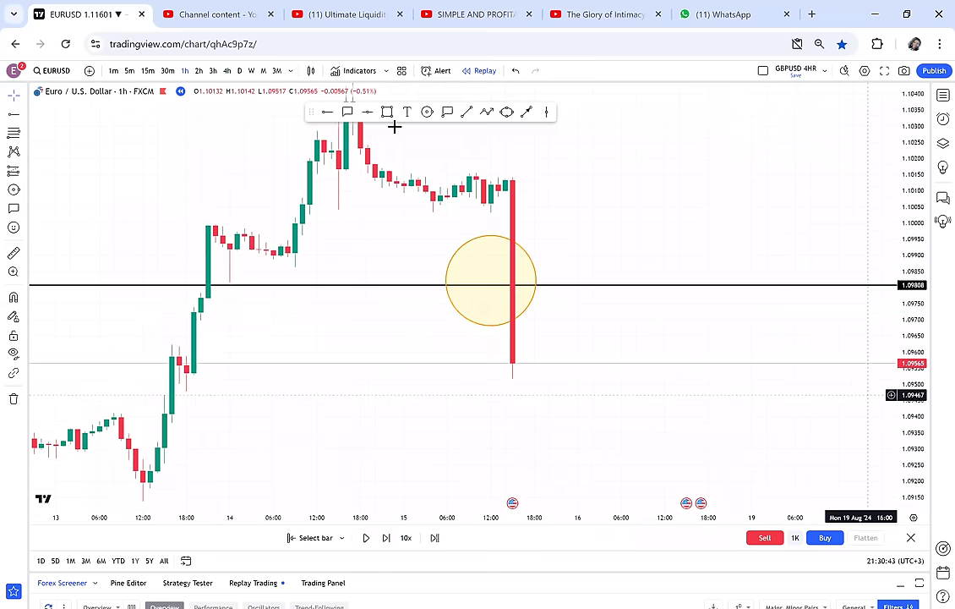
pyautogui.hotkey('alt', 'shift', 'r')
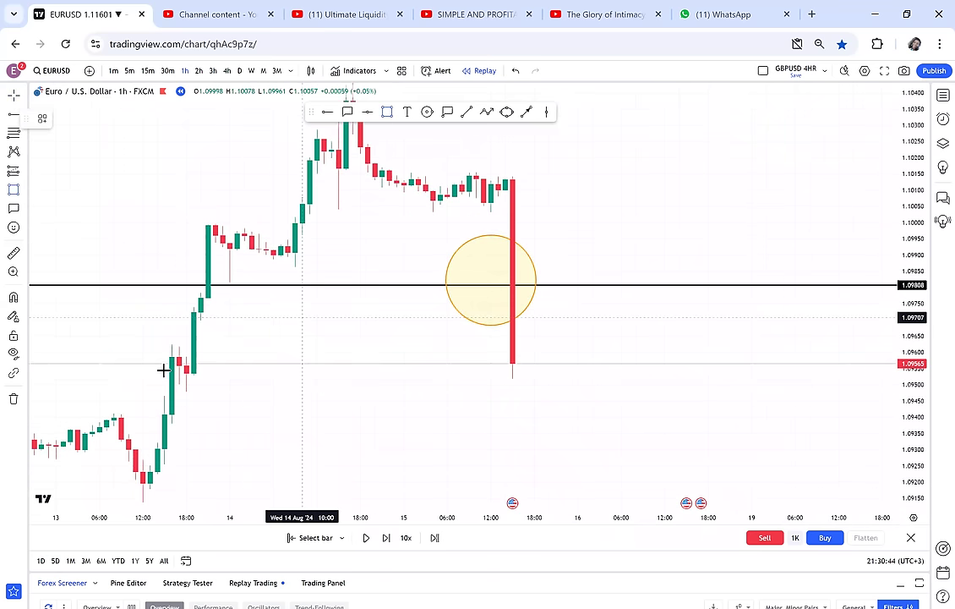
pyautogui.moveTo(164, 369); pyautogui.dragTo(693, 389)
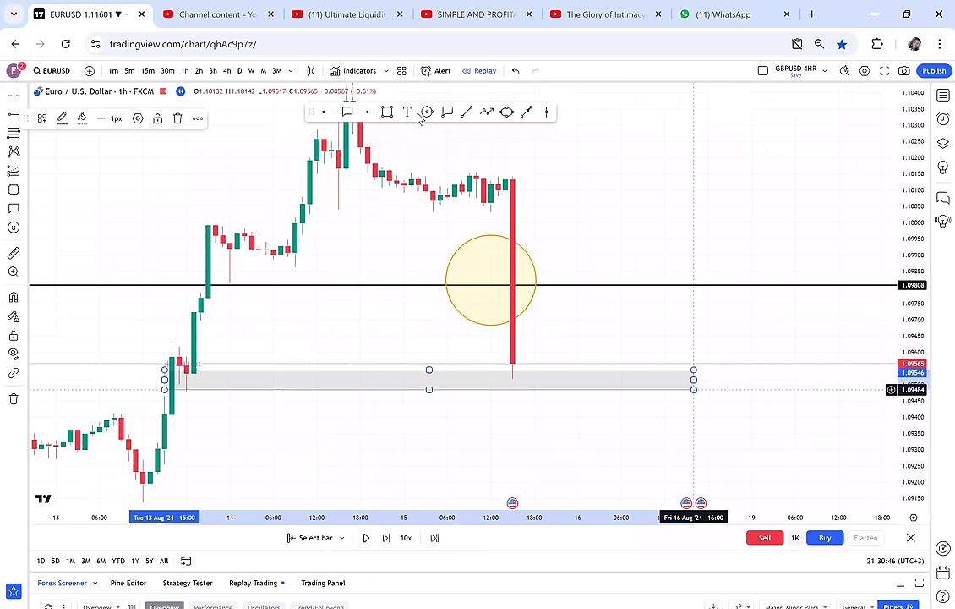
# Circle the 13 August candles at the zone's start and the 15 August candle's wick touching the zone.
pyautogui.click(426, 111)
pyautogui.moveTo(179, 379); pyautogui.dragTo(193, 393)
pyautogui.click(592, 148)
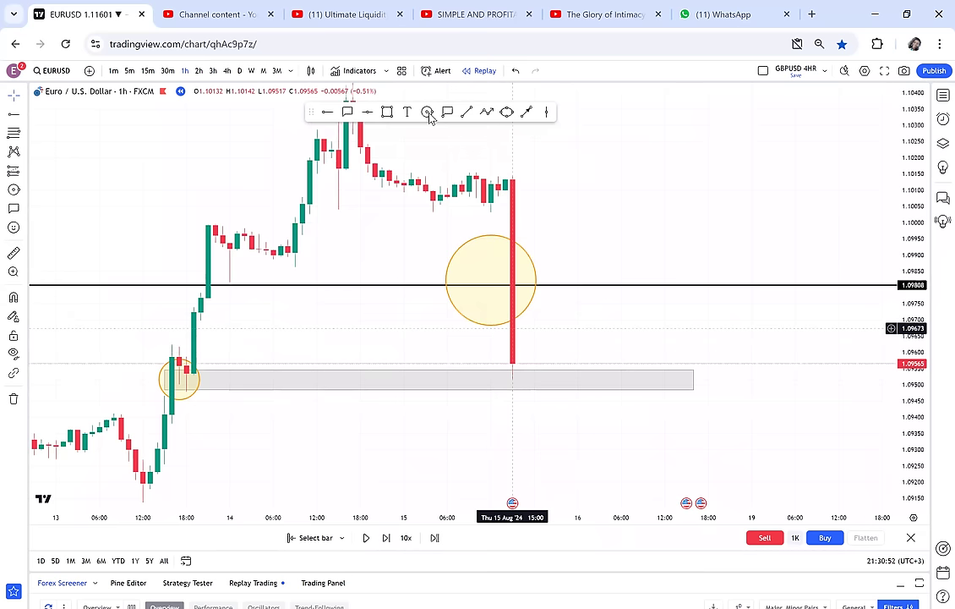
pyautogui.moveTo(513, 370); pyautogui.dragTo(513, 392)
pyautogui.click(521, 383)
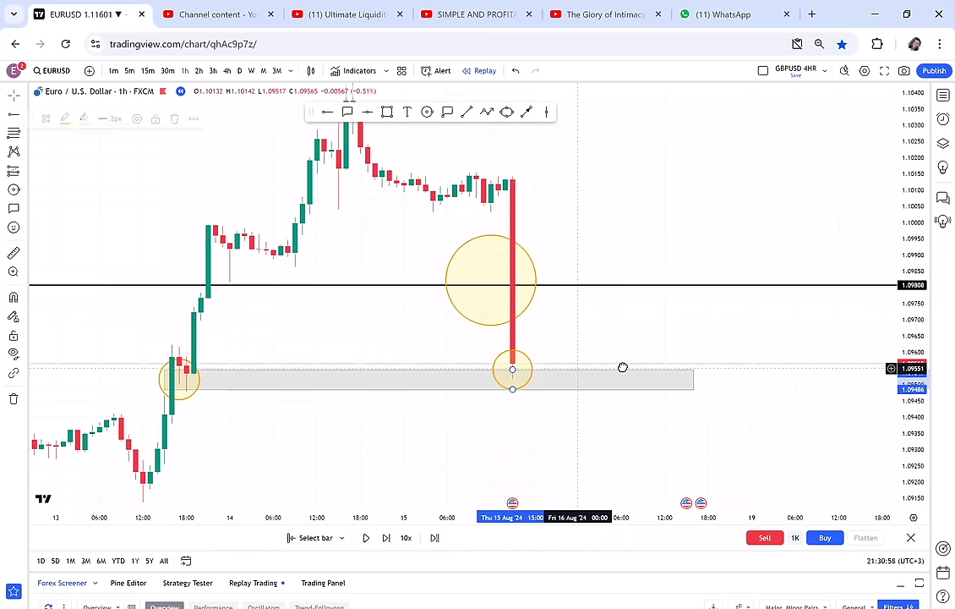
# Draw a horizontal line at 1.10479 along the 14 August high and return to the 4-hour timeframe.
pyautogui.moveTo(629, 335); pyautogui.dragTo(669, 339)
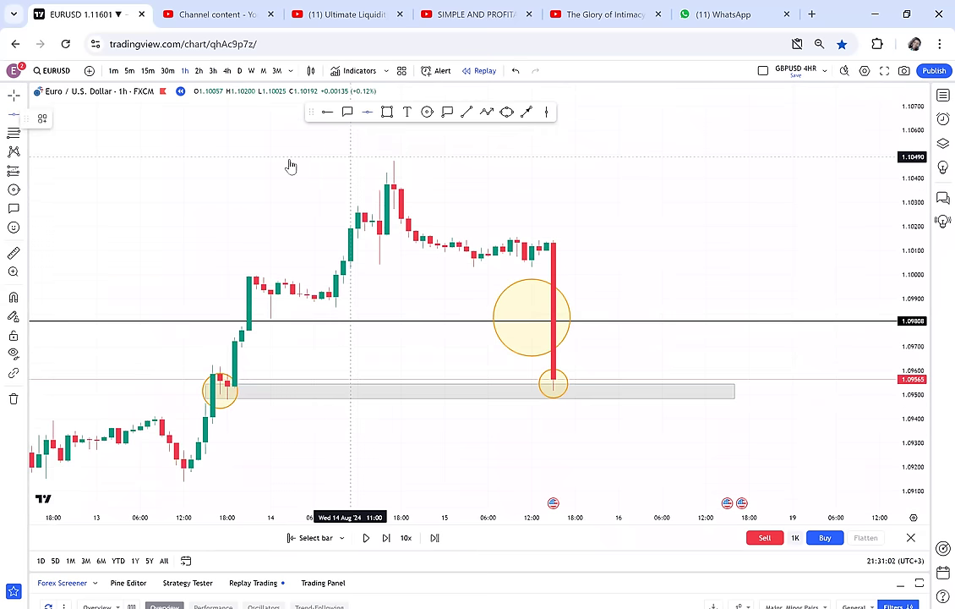
pyautogui.hotkey('alt', 'h')
pyautogui.click(225, 71)
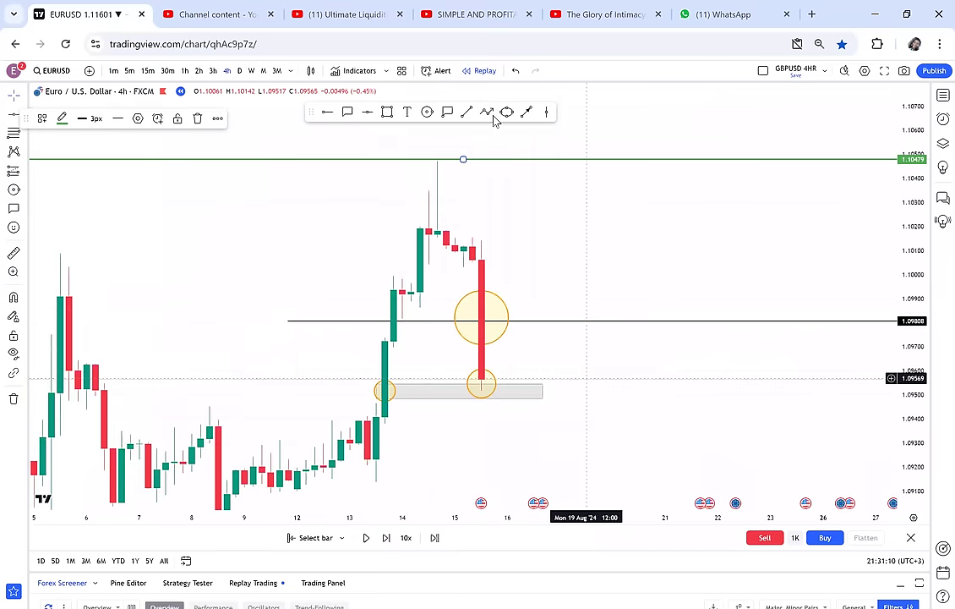
# Draw a zigzag path arrow from the grey zone up to the 1.09808 ray, stepping down to about 1.08859 on 20 August.
pyautogui.click(467, 325)
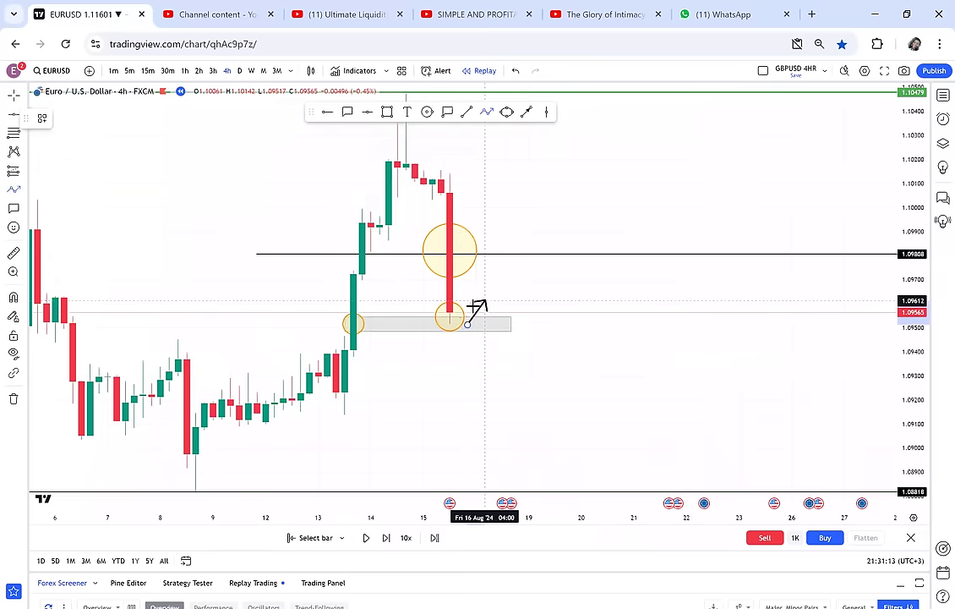
pyautogui.click(485, 255)
pyautogui.click(511, 363)
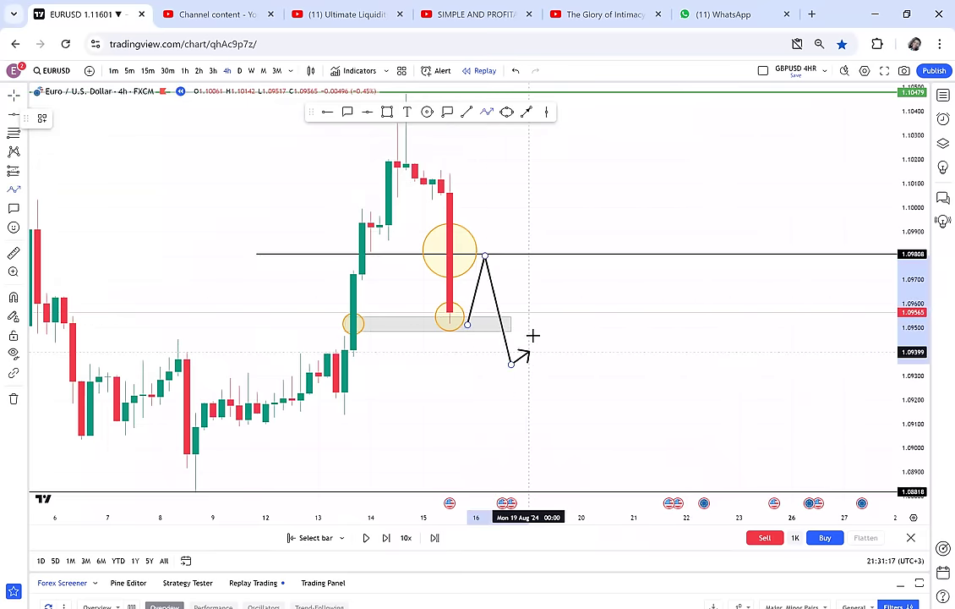
pyautogui.click(537, 334)
pyautogui.click(554, 420)
pyautogui.click(581, 402)
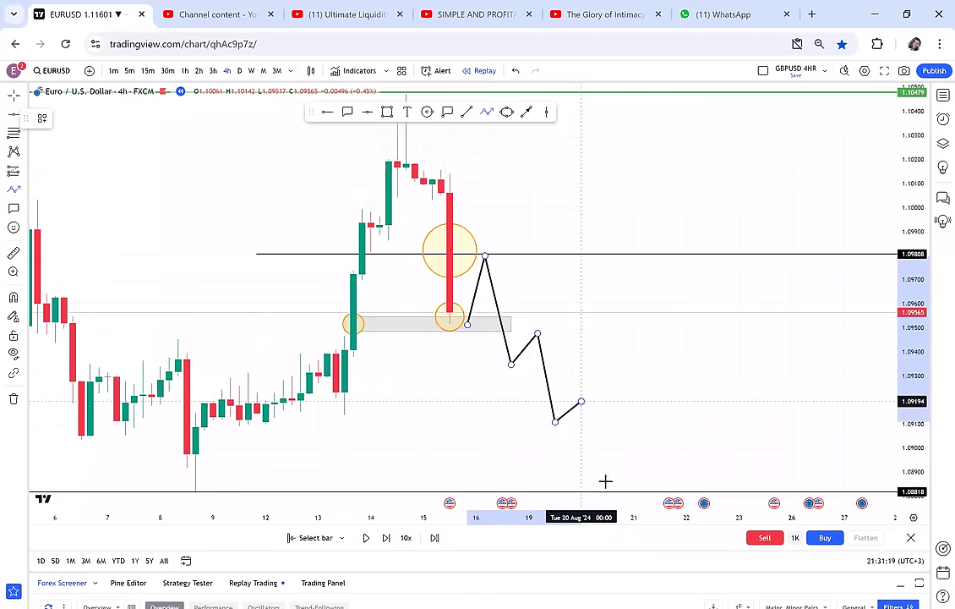
pyautogui.click(605, 479)
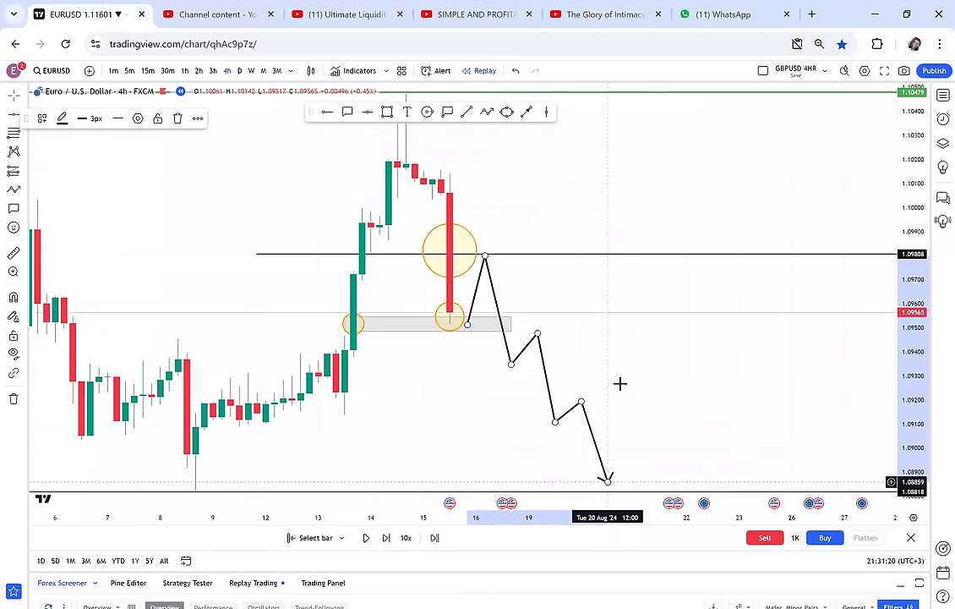
# Advance the replay two bars past the 15 August drop, play it through 20 August beyond the 1.10479 line, and pause it.
pyautogui.click(387, 539)
pyautogui.click(386, 534)
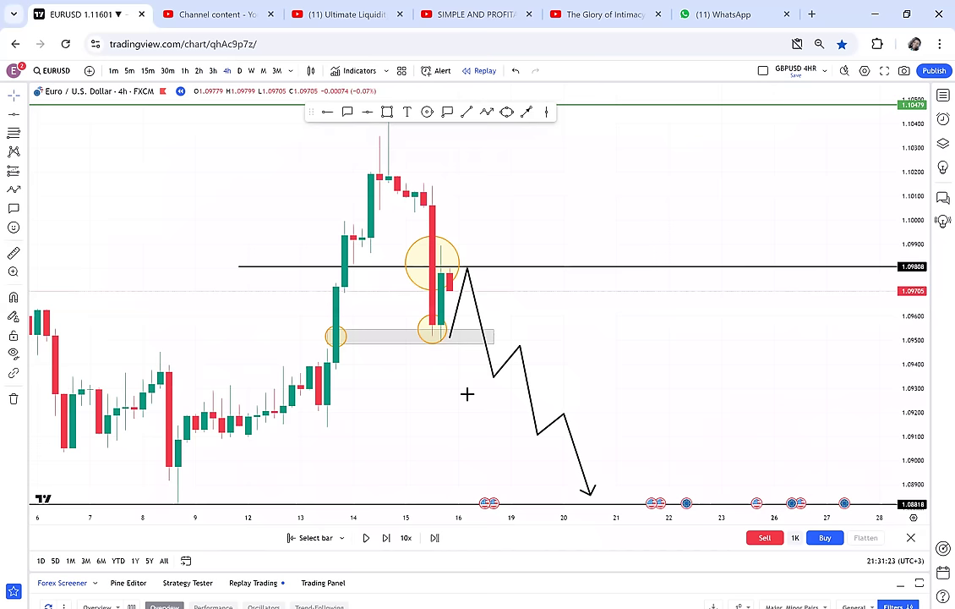
pyautogui.scroll(3, 534, 325)
pyautogui.moveTo(488, 326); pyautogui.dragTo(784, 316)
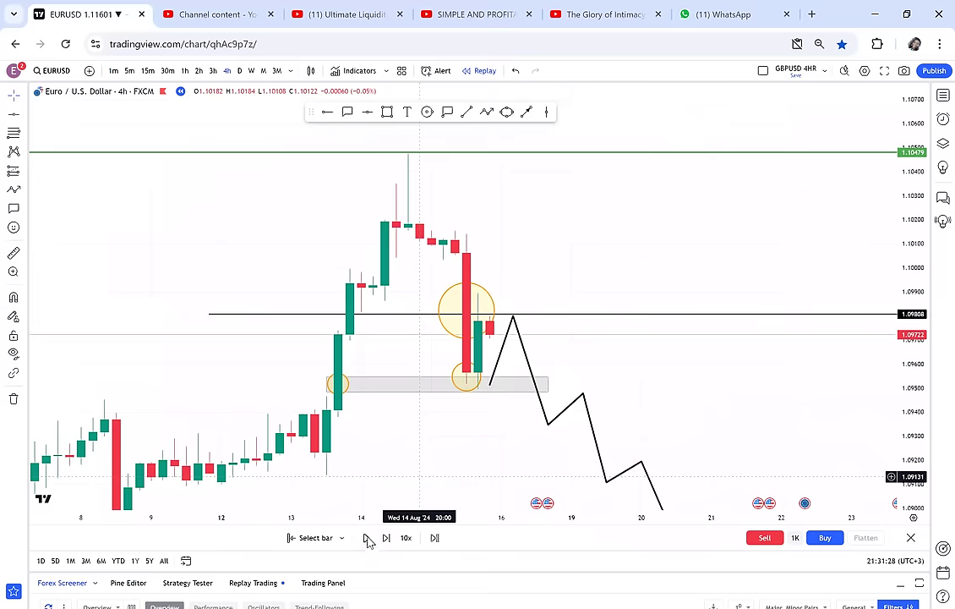
pyautogui.click(367, 538)
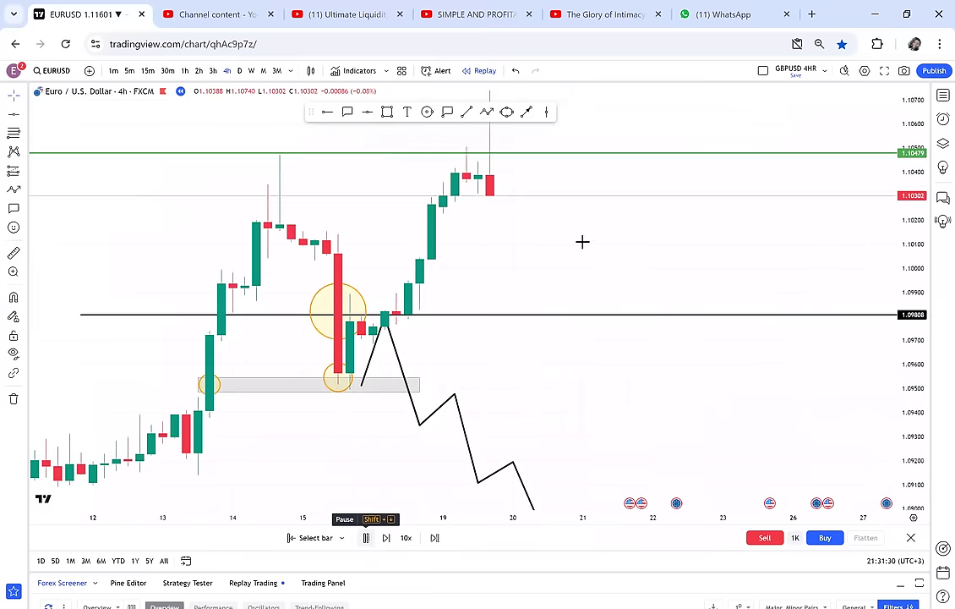
pyautogui.click(366, 537)
pyautogui.moveTo(653, 318); pyautogui.dragTo(669, 189)
# Switch to the 1-hour timeframe and examine the move from the grey zone through the 1.09808 and 1.10479 levels.
pyautogui.click(186, 73)
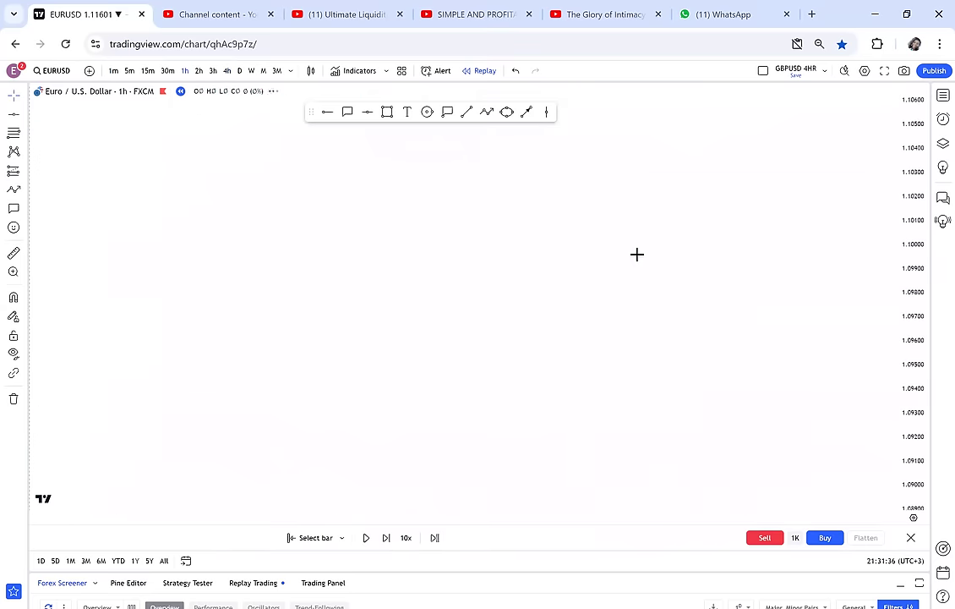
pyautogui.scroll(-4, 700, 280)
pyautogui.moveTo(703, 379); pyautogui.dragTo(632, 286)
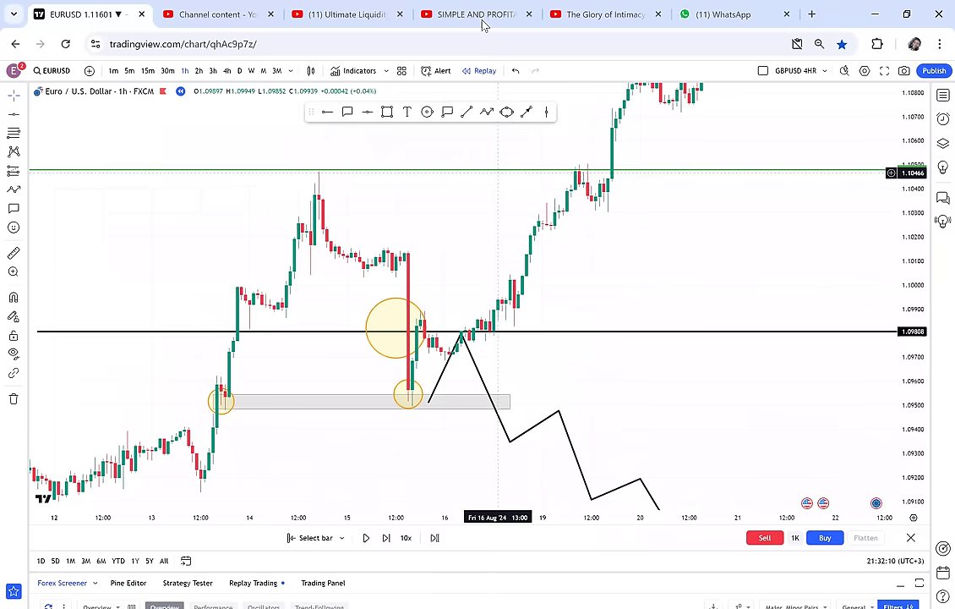
pyautogui.moveTo(700, 245); pyautogui.dragTo(693, 355)
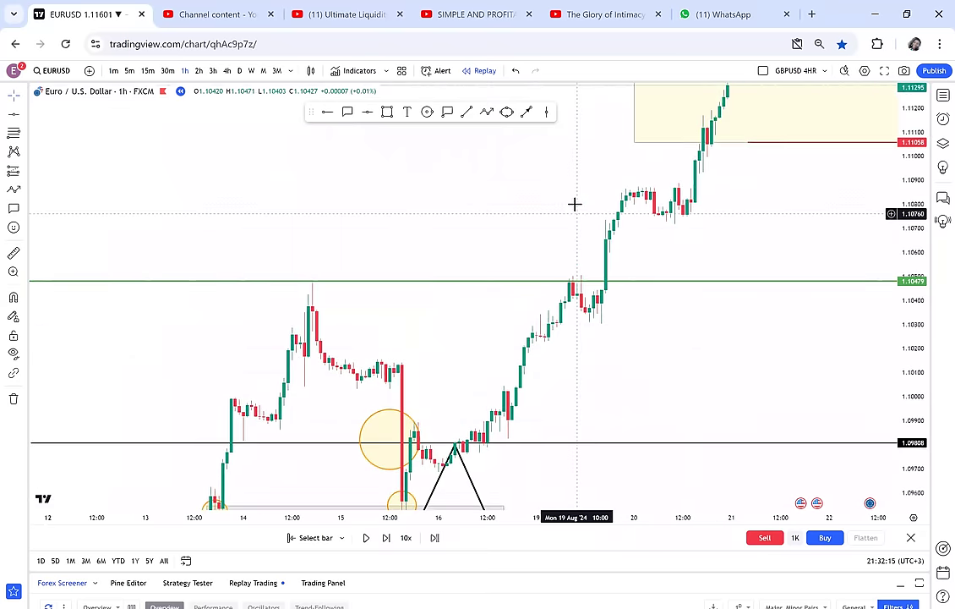
pyautogui.moveTo(580, 203); pyautogui.dragTo(596, 283)
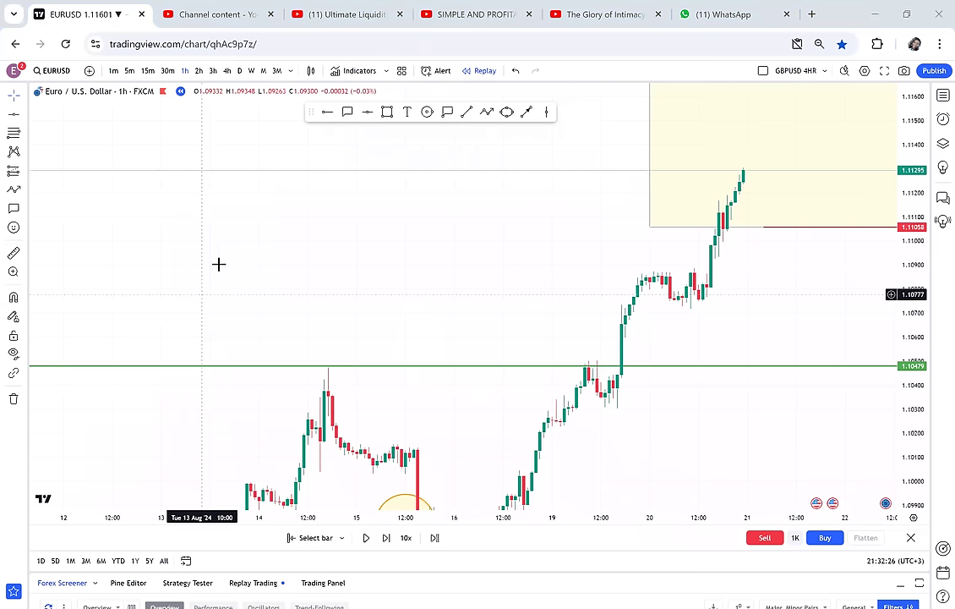
# Place a text note near 1.11270 at 13 August 15:00, paste the copied course contact and pricing details, and highlight its phone number.
pyautogui.click(407, 112)
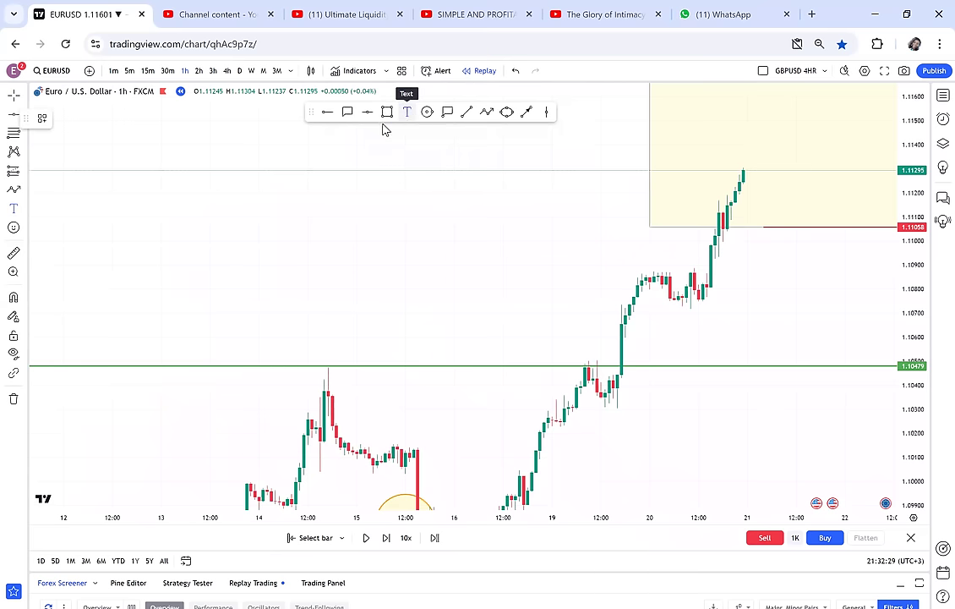
pyautogui.click(220, 177)
pyautogui.rightClick(243, 188)
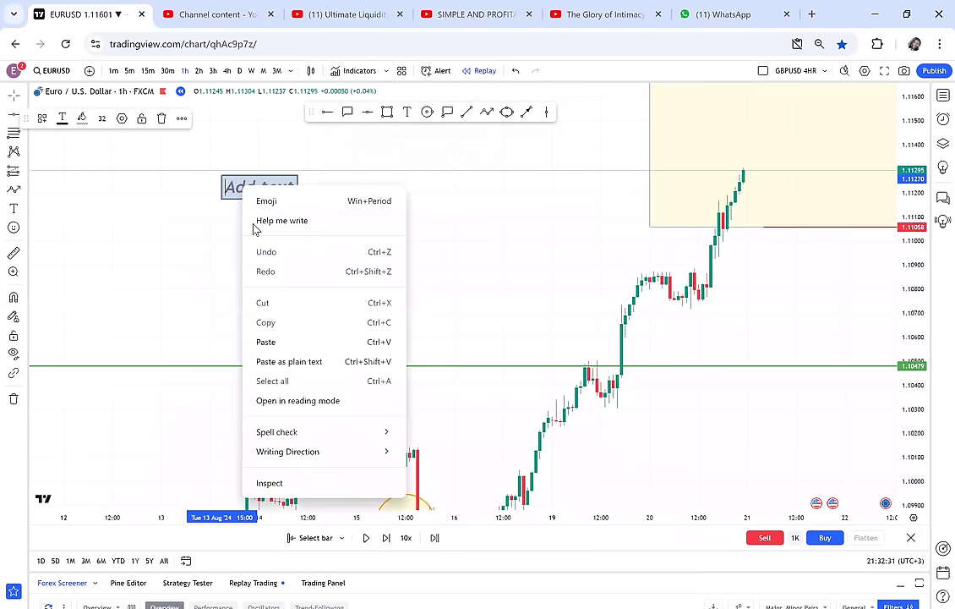
pyautogui.click(232, 189)
pyautogui.rightClick(232, 188)
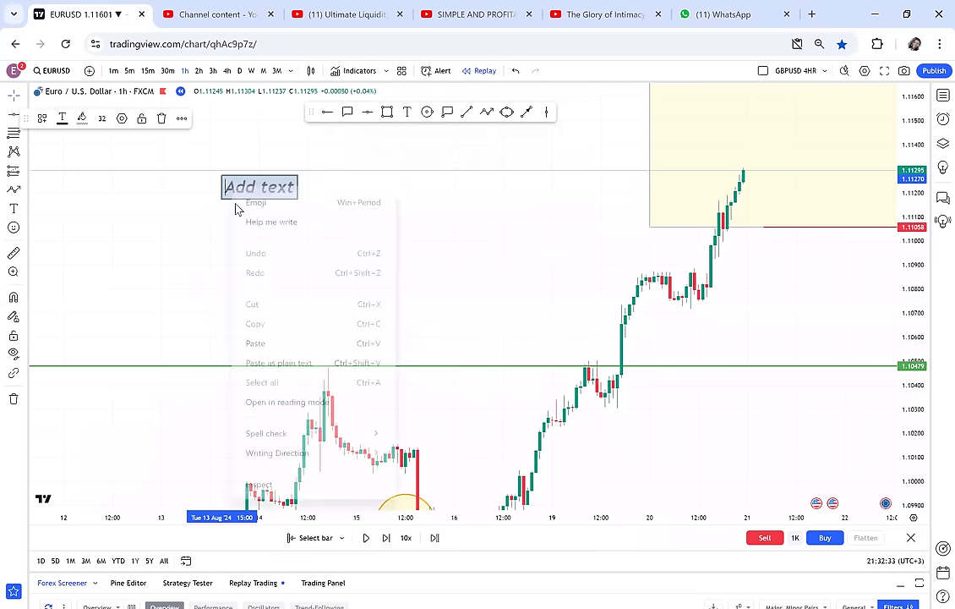
pyautogui.click(256, 343)
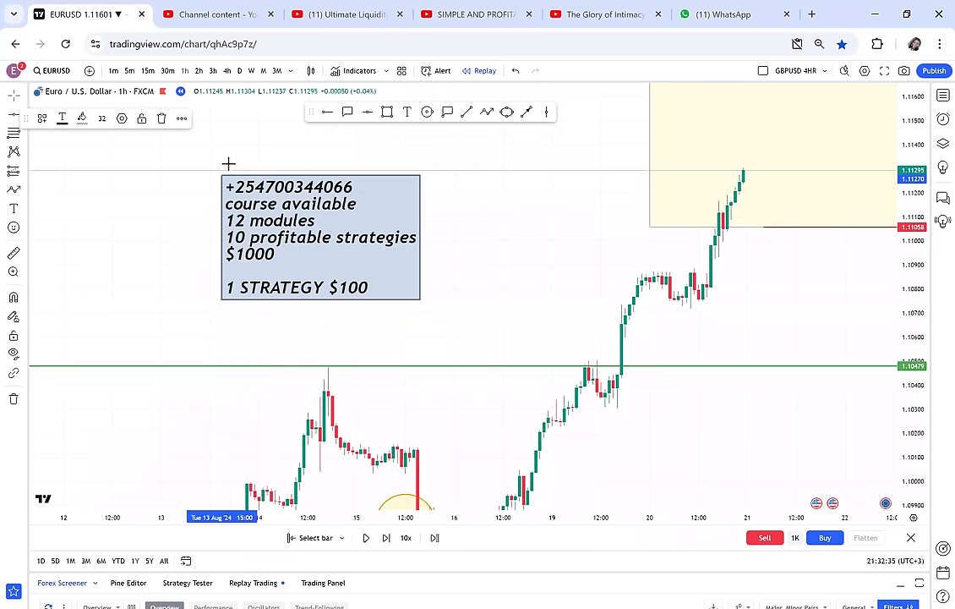
pyautogui.moveTo(230, 183); pyautogui.dragTo(359, 187)
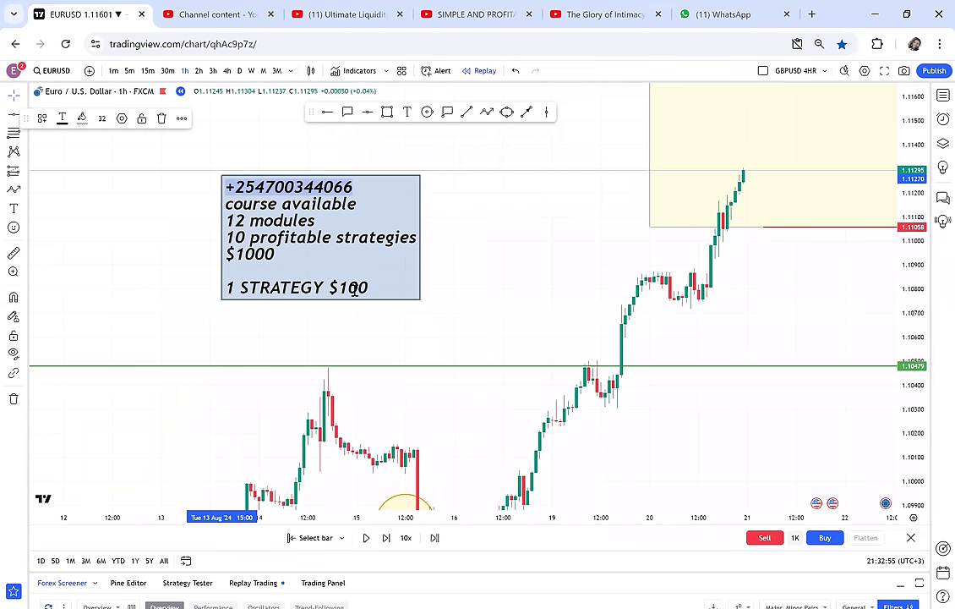
# Add the lines "ZOOMMEETING ONE ONE ONE FOR 1 MONTH" and "$1500" below "$1000" in the text note.
pyautogui.click(303, 256)
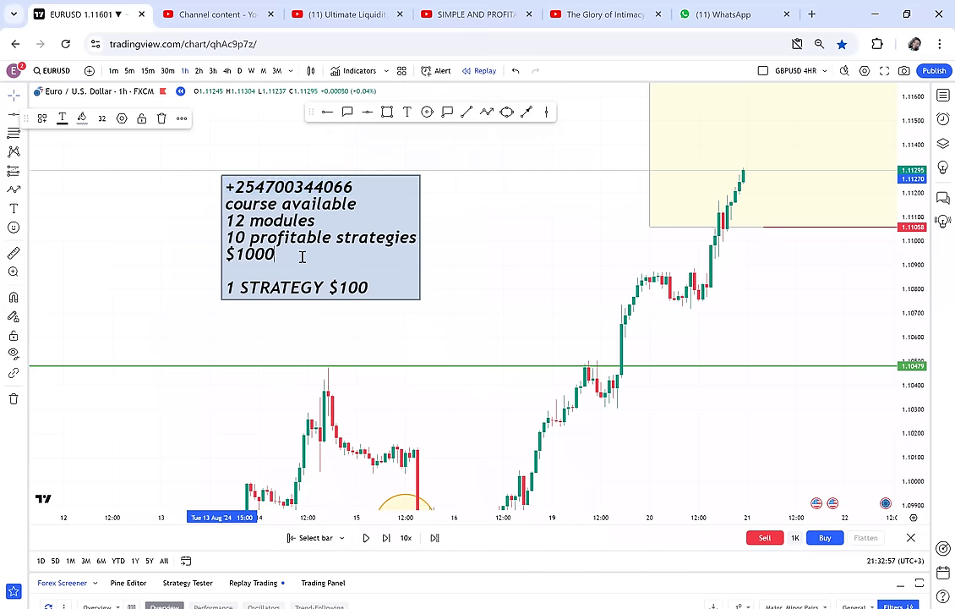
pyautogui.press('Return')
pyautogui.write('Z')
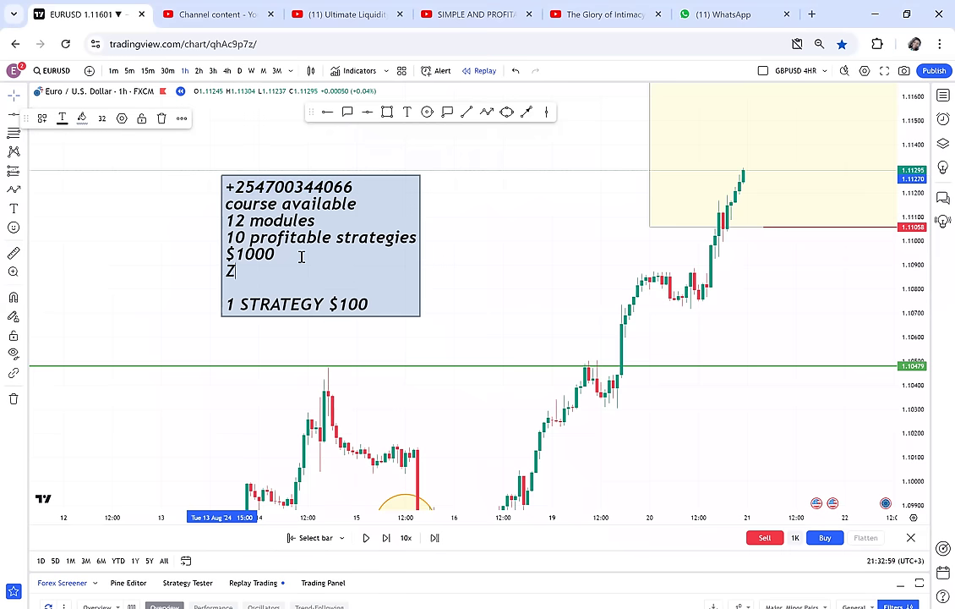
pyautogui.write('OOMMEETING')
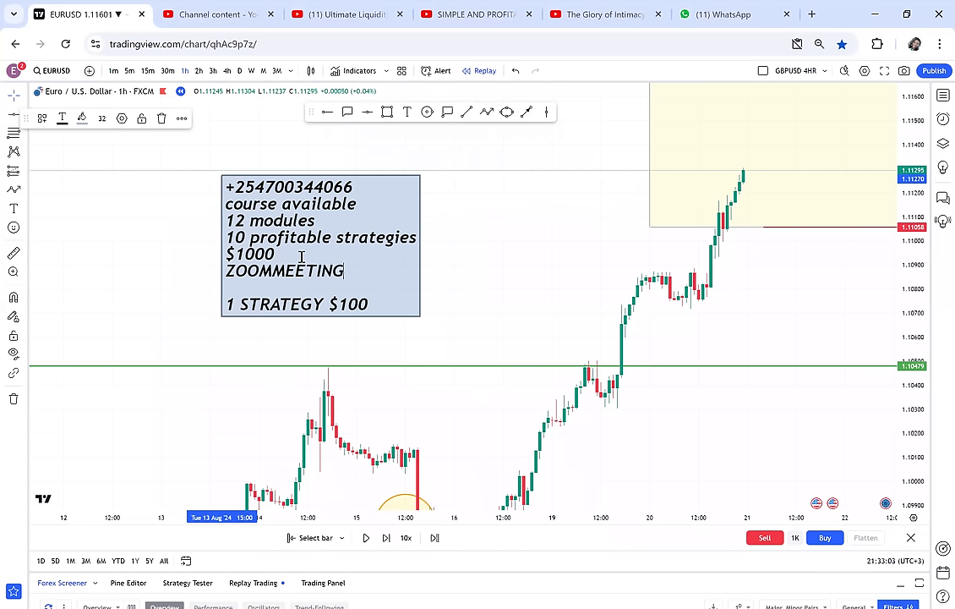
pyautogui.write(' ONE ONE ONE')
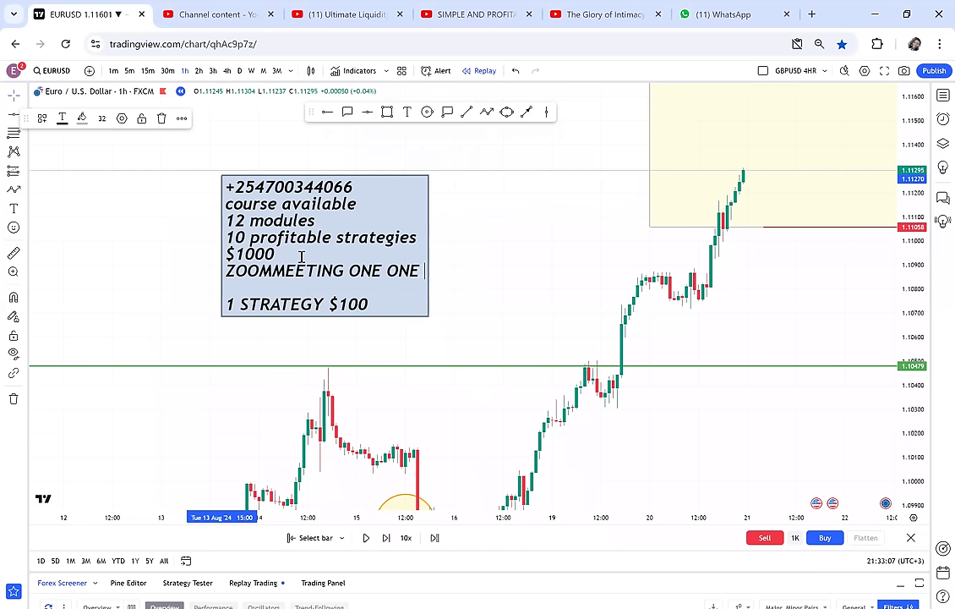
pyautogui.write(' ONE F')
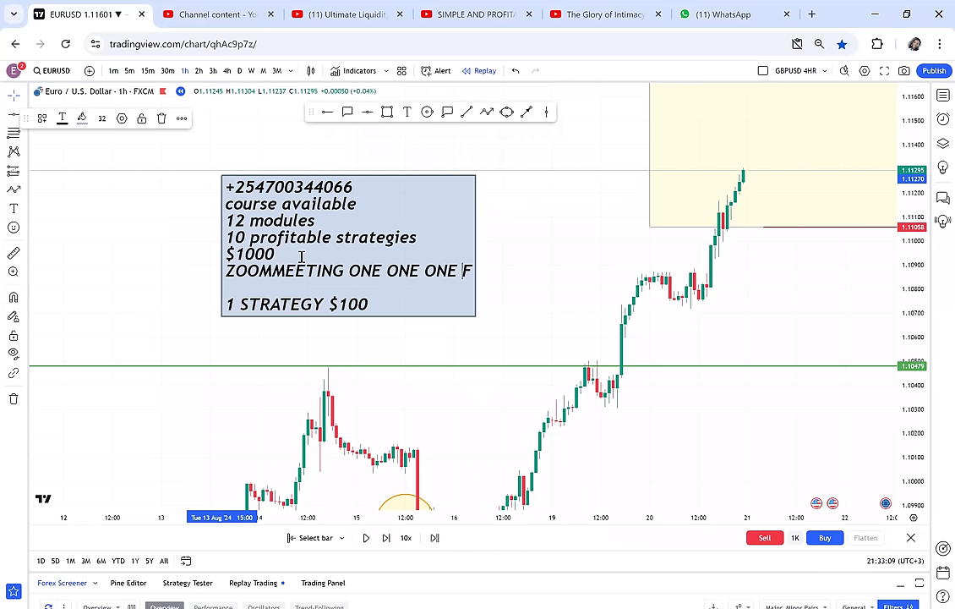
pyautogui.write('OR')
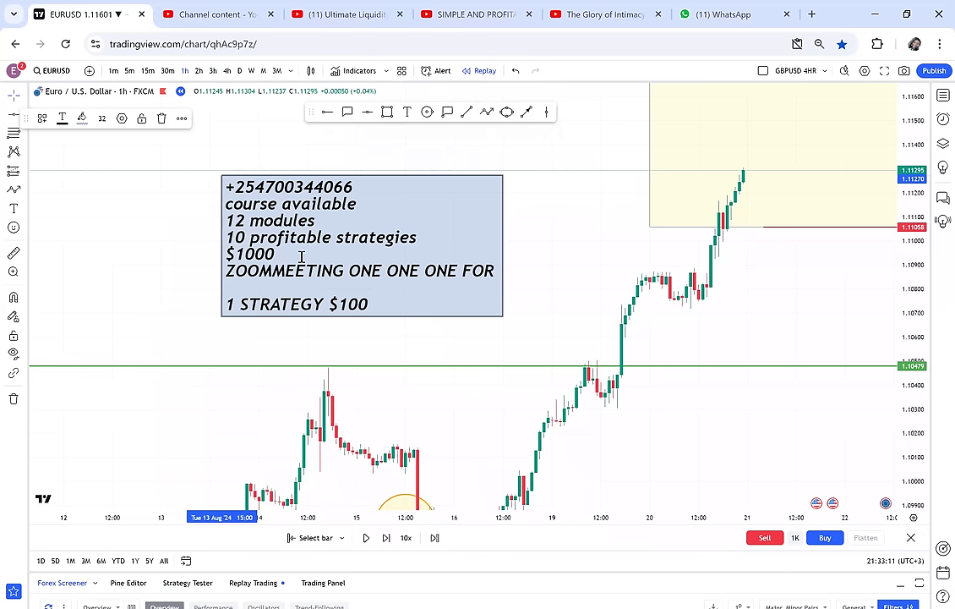
pyautogui.write(' 1 MO')
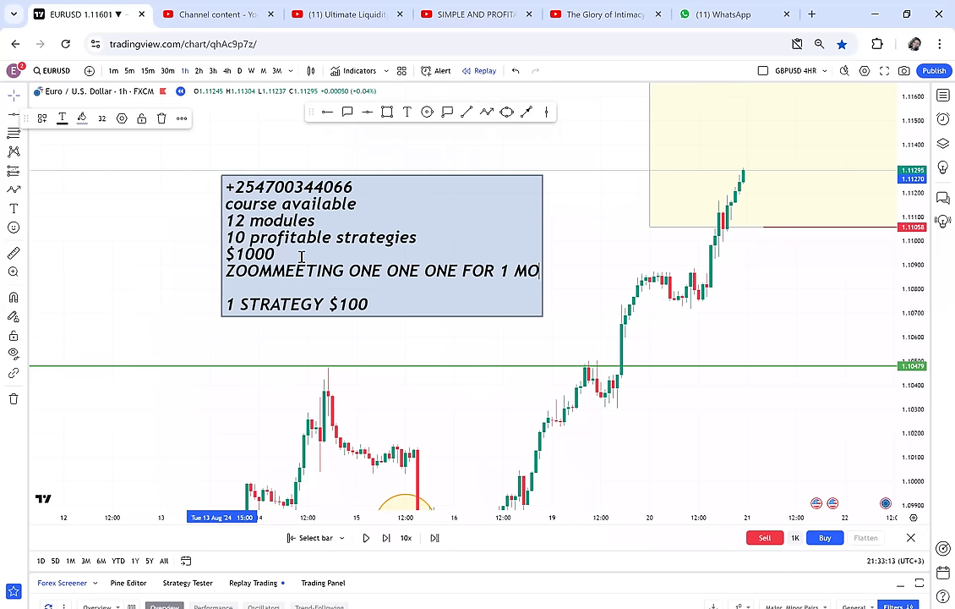
pyautogui.write('NTH')
pyautogui.press('Return')
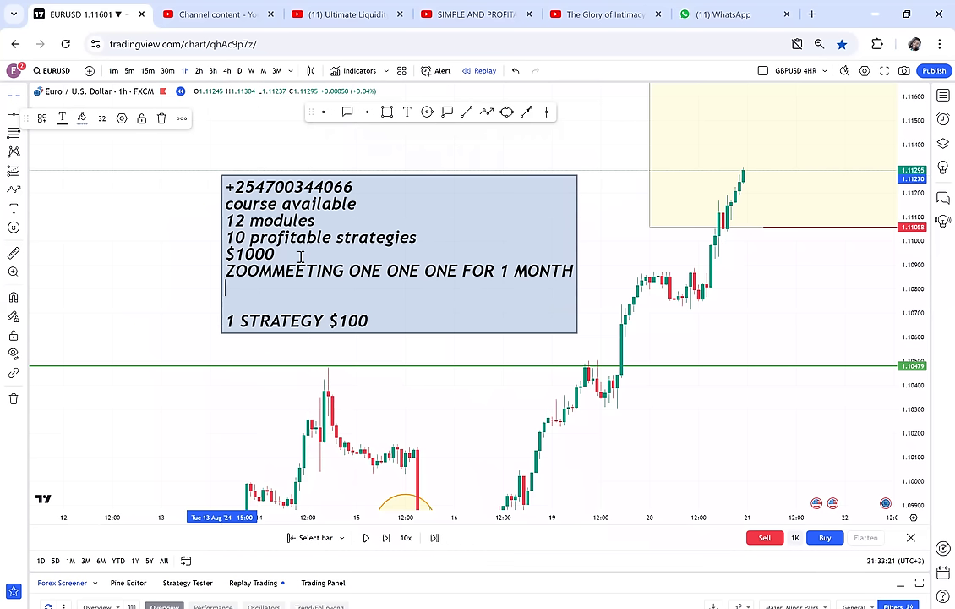
pyautogui.write('$1500')
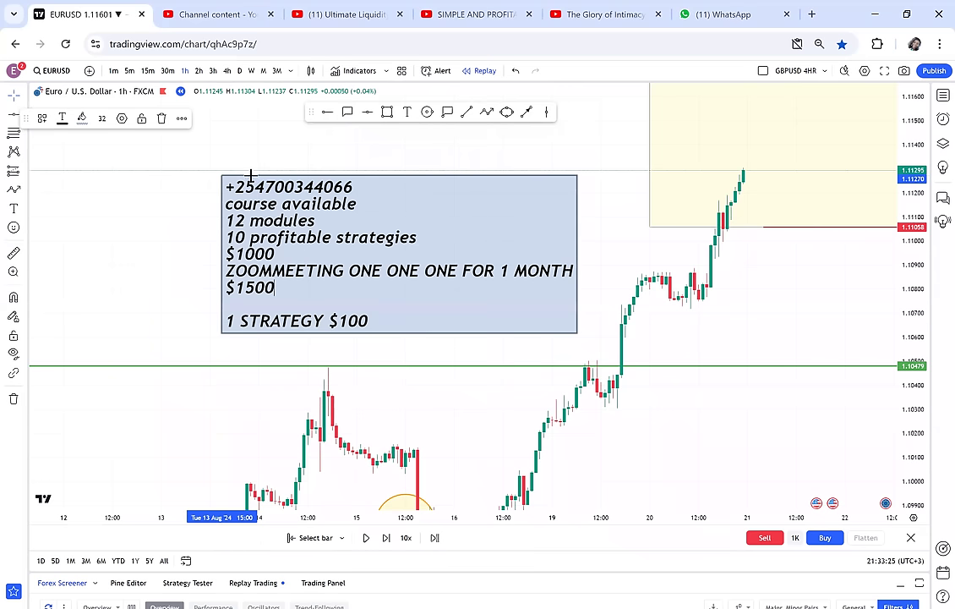